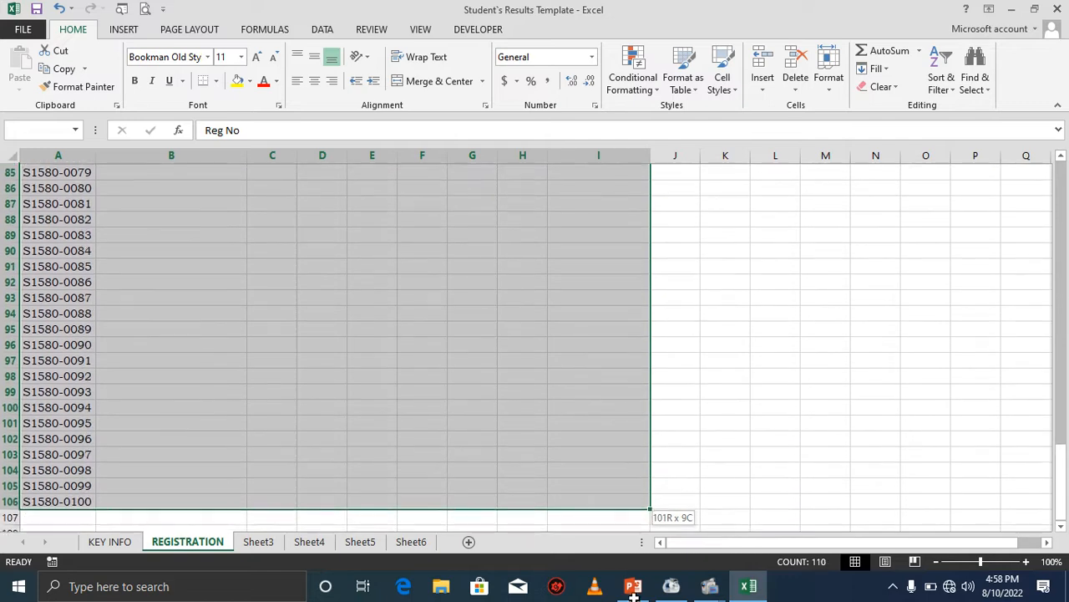
Apply all borders to the selected registration table.
left_click(217, 81)
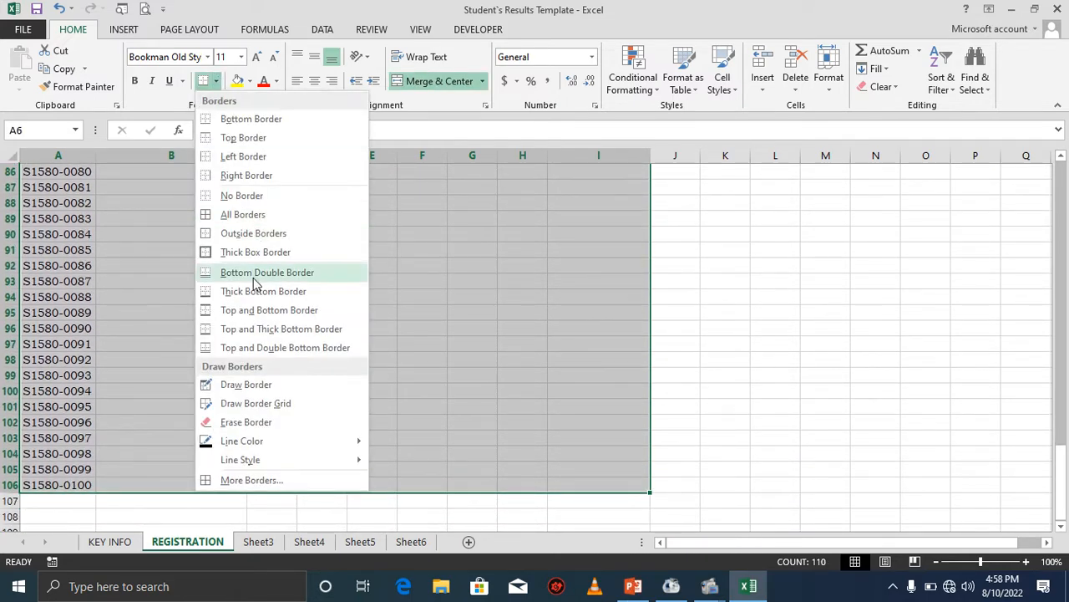
left_click(247, 216)
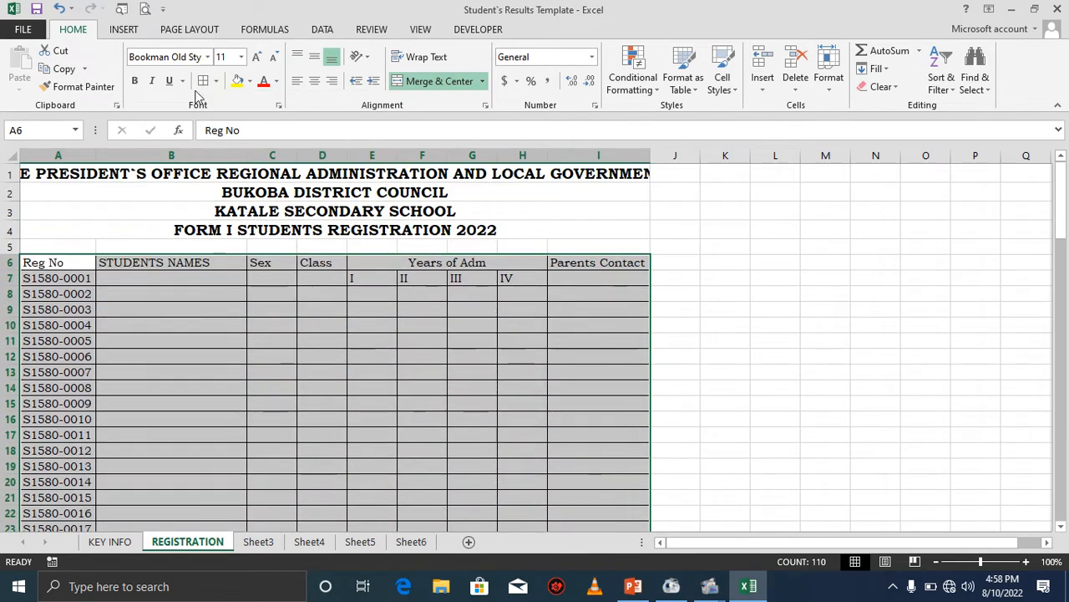
Increase the table's font size to 12 and widen column A to fit the registration numbers.
left_click(256, 58)
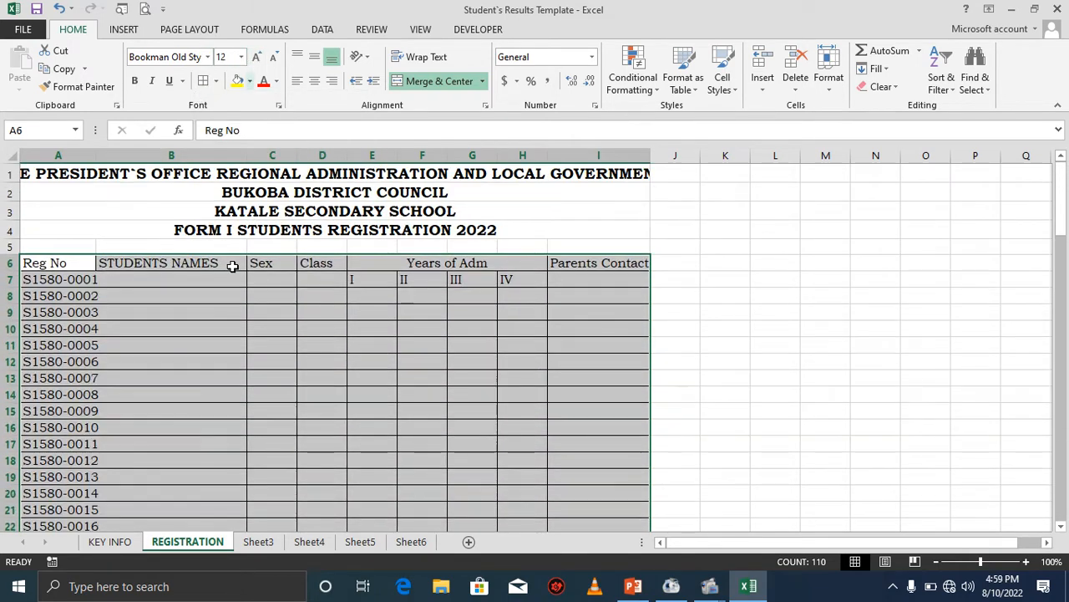
left_click_drag(95, 157, 106, 155)
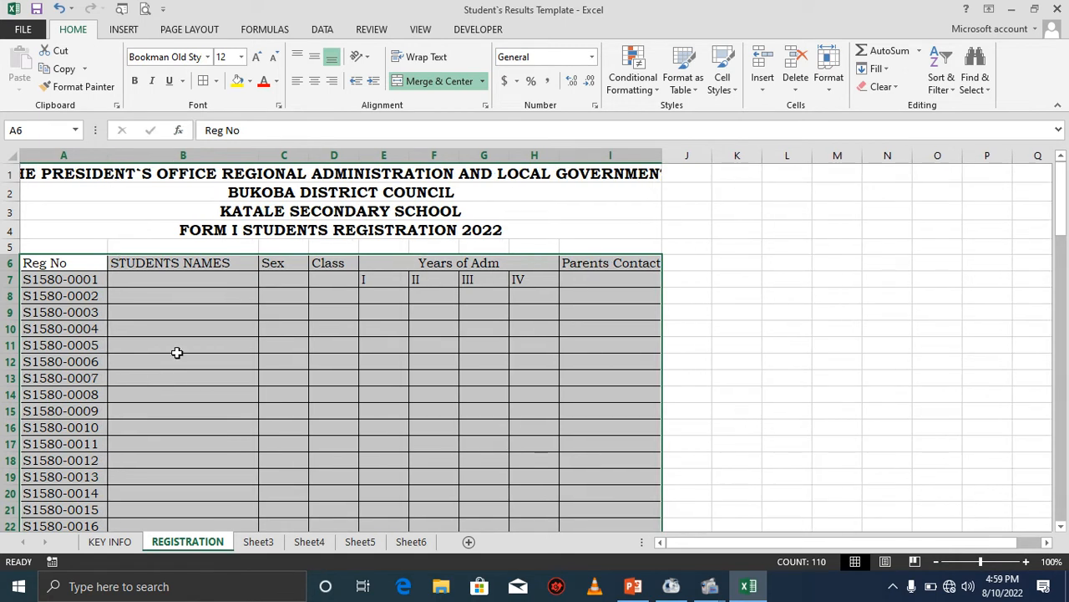
Select the whole table region and set its font color to purple.
left_click(170, 262)
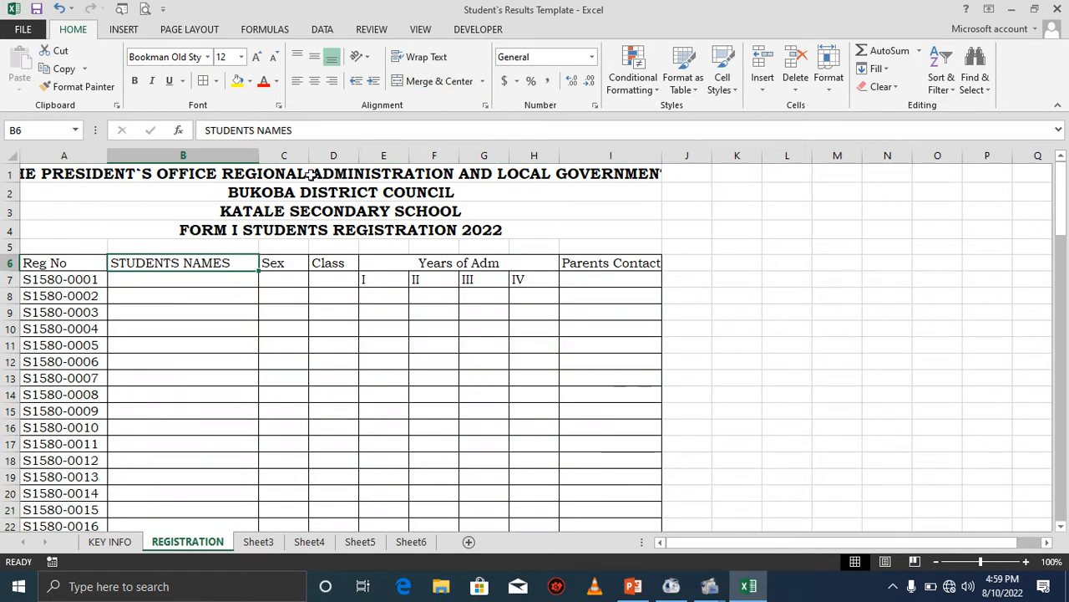
key("ctrl+a")
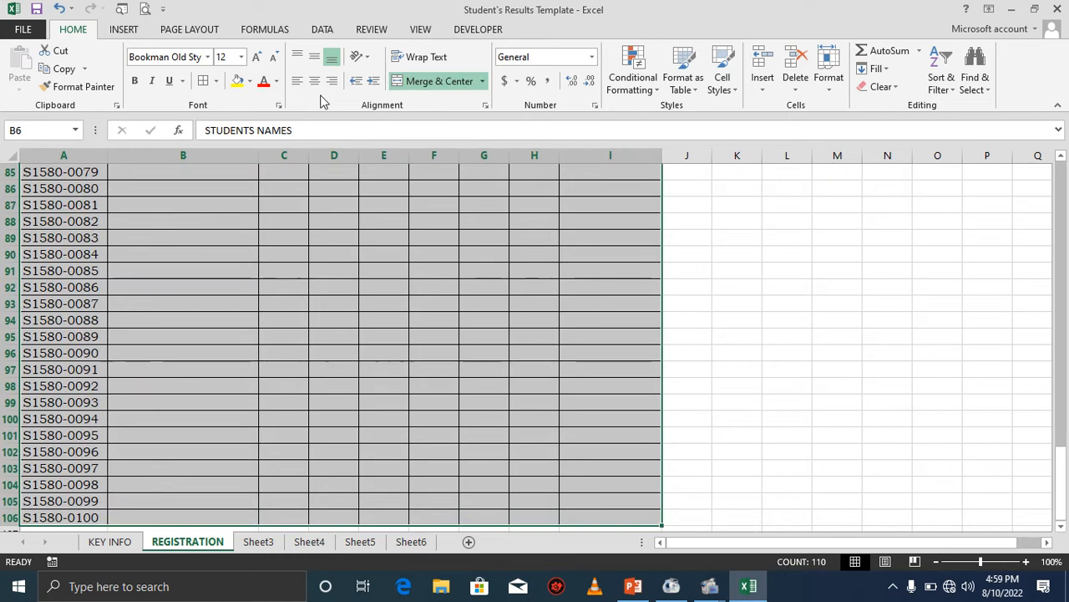
left_click(278, 84)
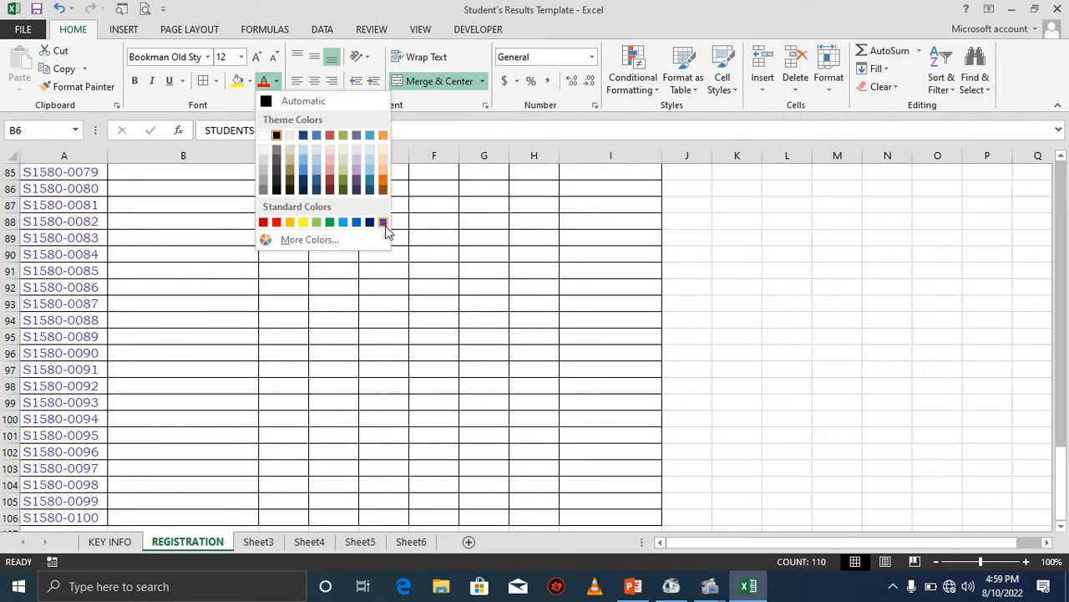
left_click(386, 223)
scroll(385, 225, "up", 20)
left_click(422, 327)
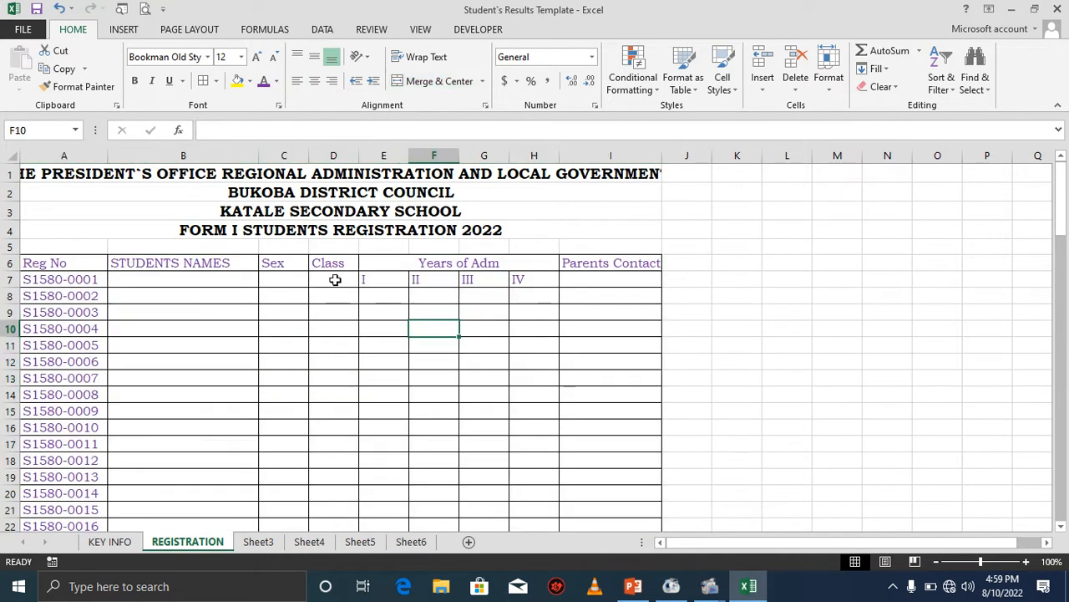
Make the row 6 headers from Reg No to Parents Contact bold, centered and 14 point.
left_click(165, 269)
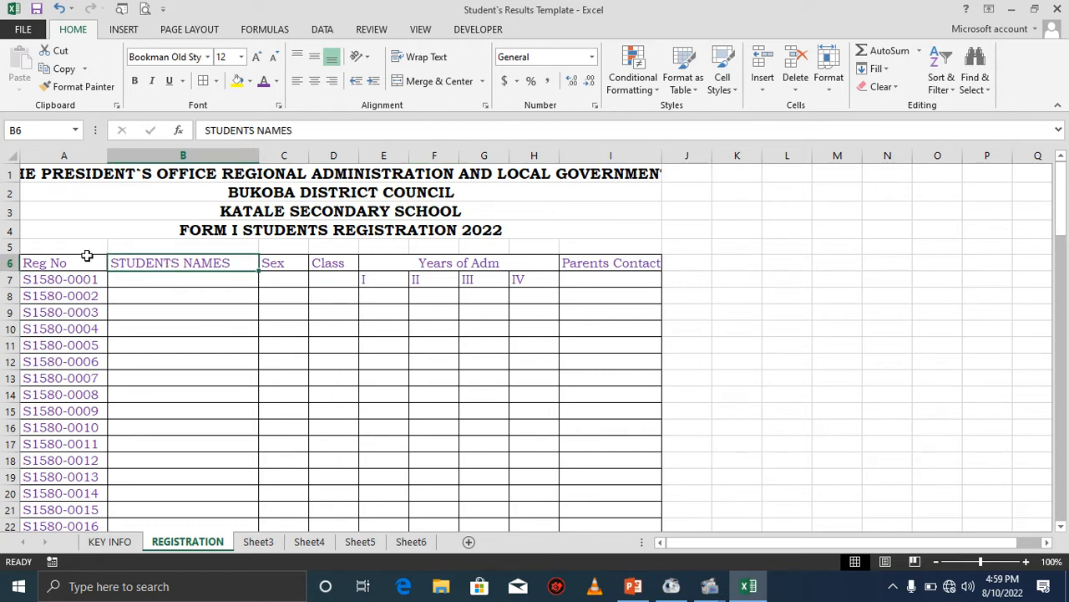
left_click_drag(28, 263, 574, 255)
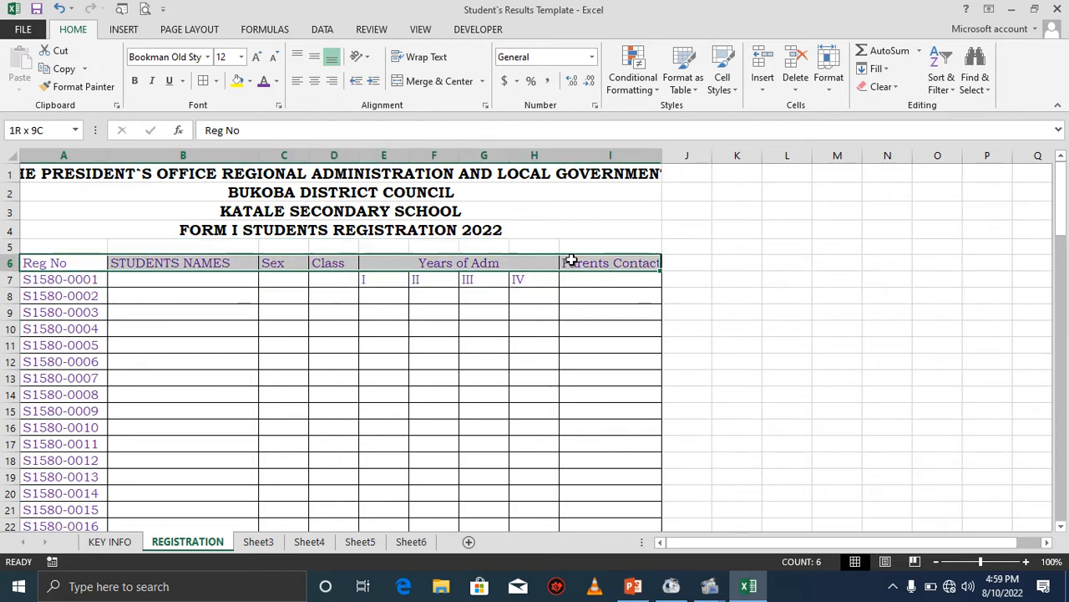
left_click(135, 81)
left_click(314, 81)
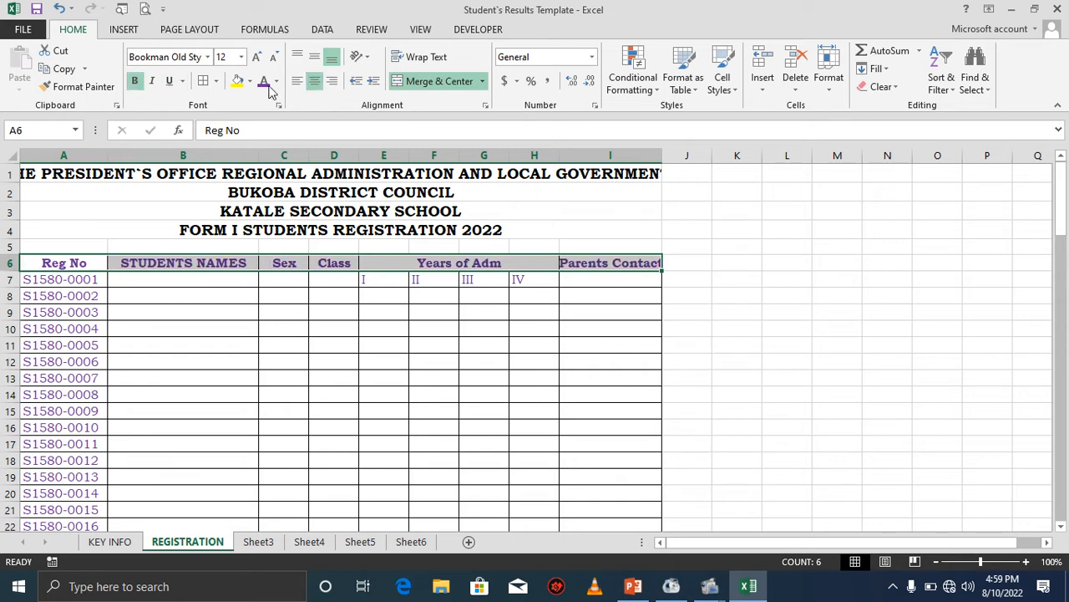
left_click(256, 57)
Rotate the Sex and Class header text upward.
left_click_drag(284, 264, 325, 265)
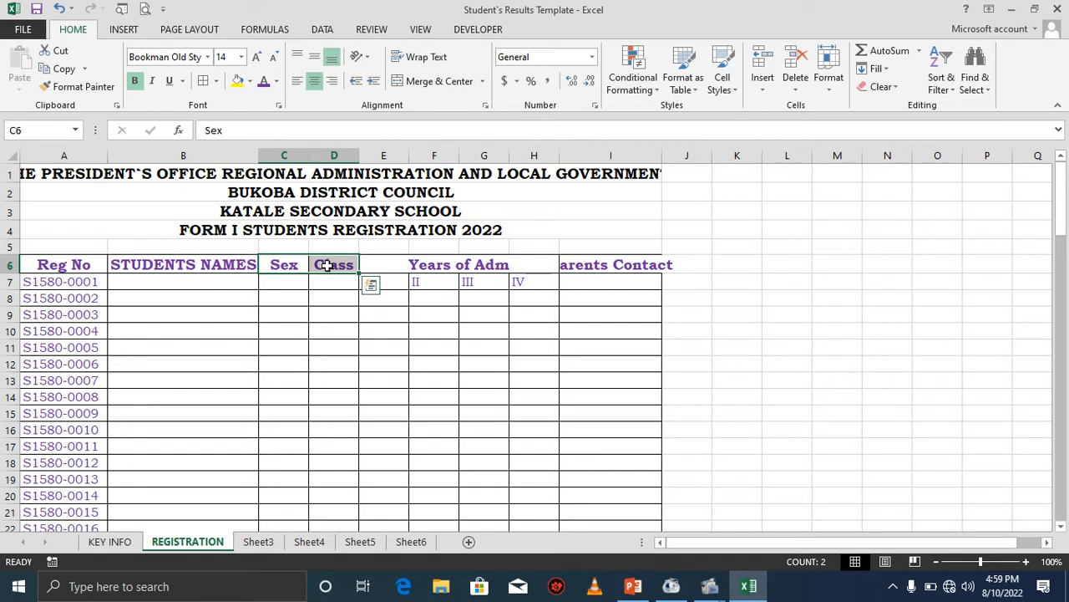
left_click(365, 57)
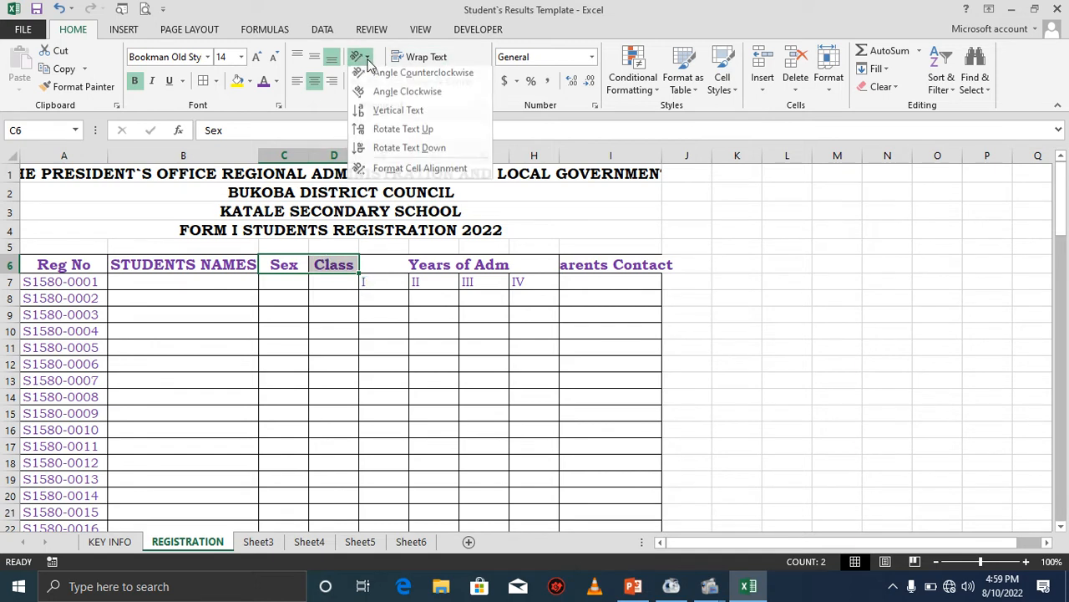
left_click(387, 131)
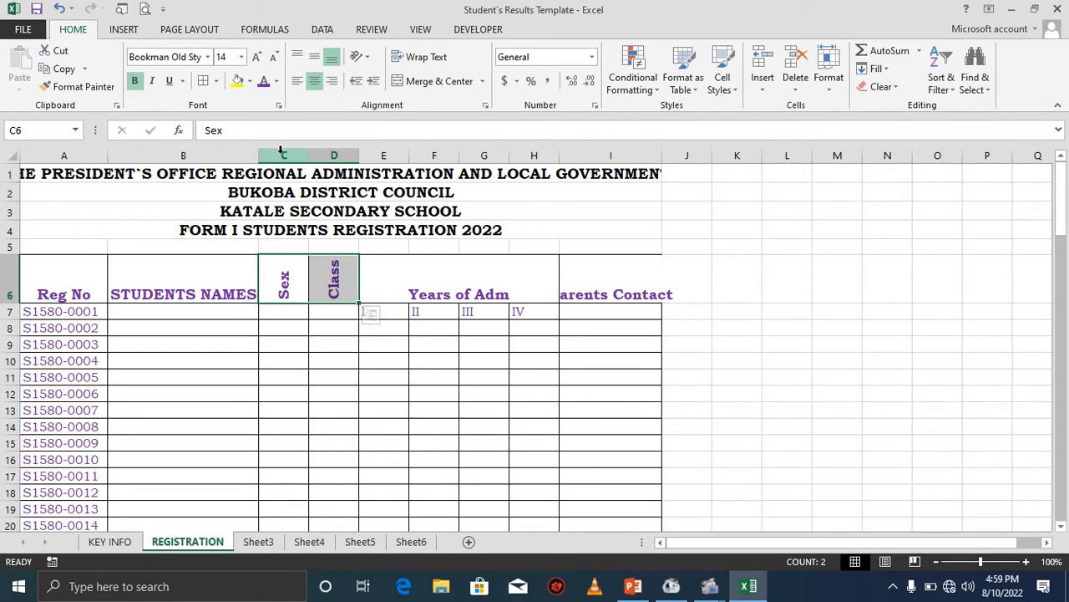
Narrow columns C and D to fit the rotated Sex and Class headers.
left_click_drag(281, 160, 331, 154)
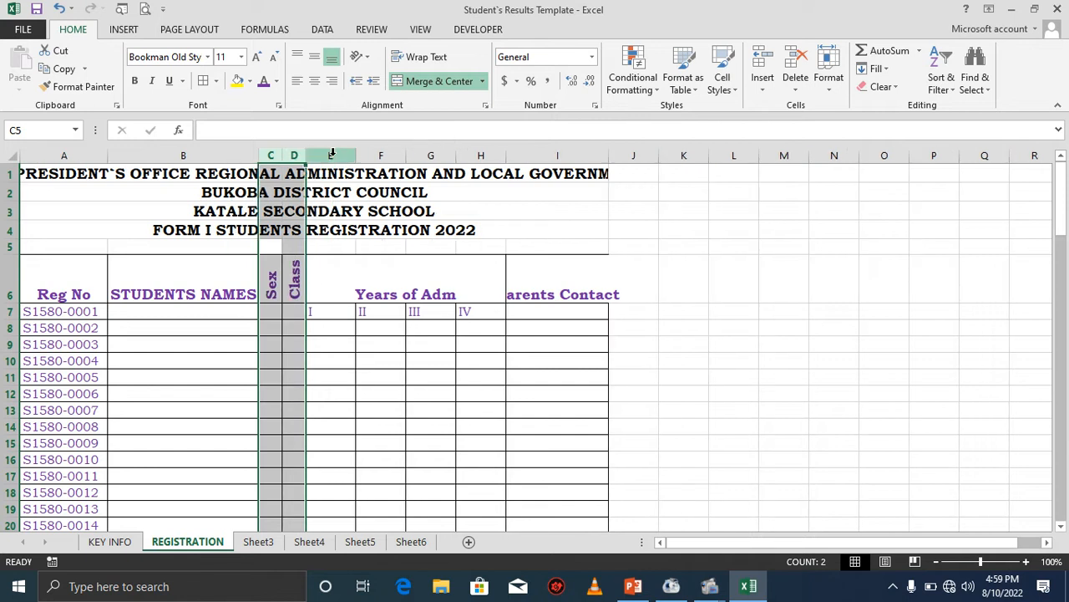
left_click(289, 311)
left_click(272, 313)
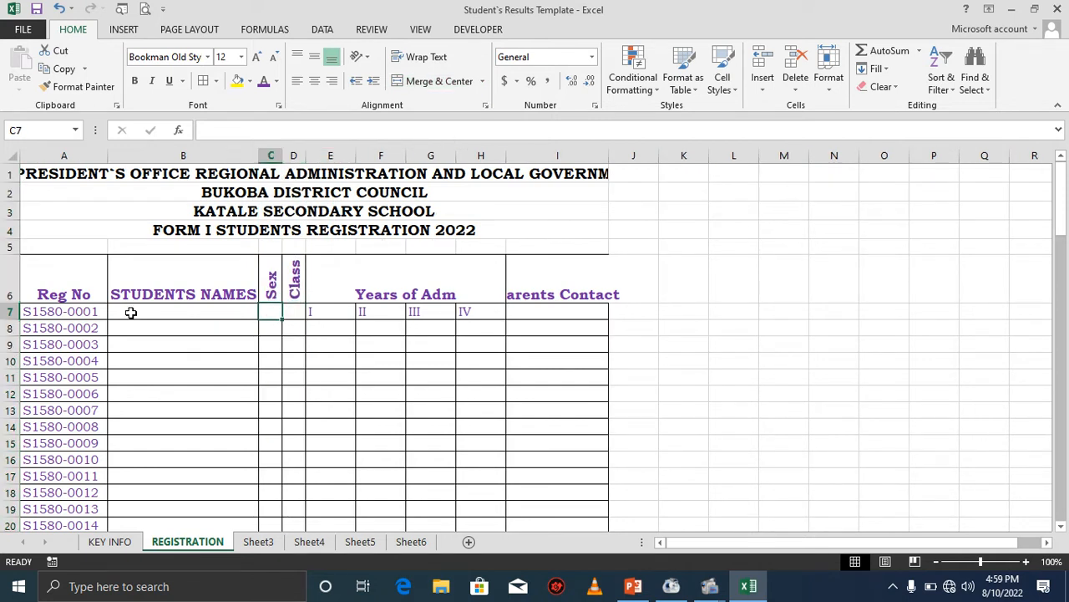
Vertically center the STUDENTS NAMES header in its cell.
left_click(225, 287)
left_click(314, 56)
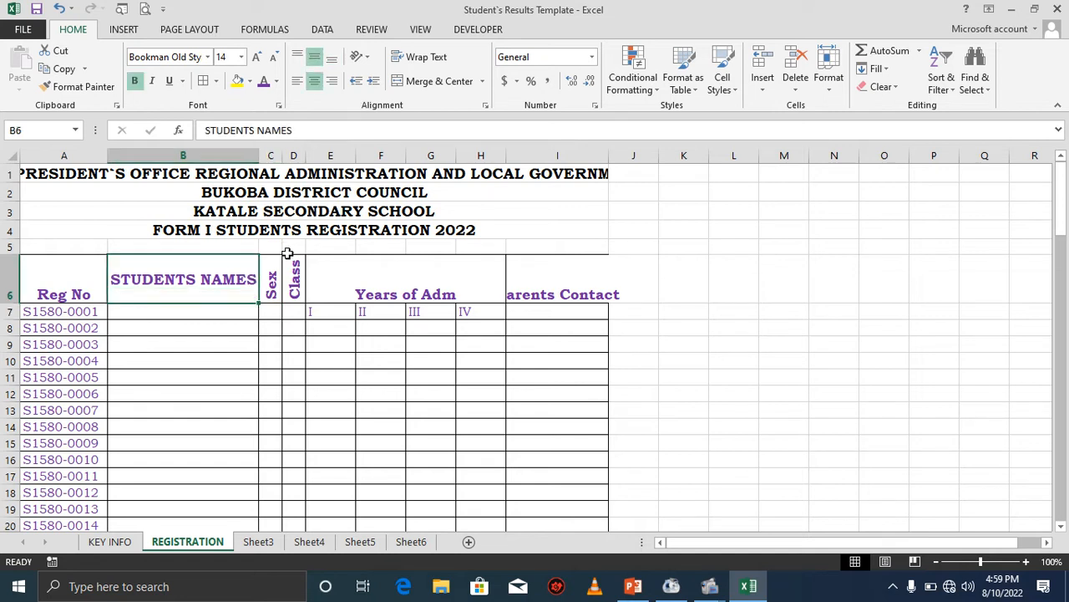
left_click(371, 289)
Center and bold the year labels I to IV in row 7.
left_click_drag(339, 309, 512, 326)
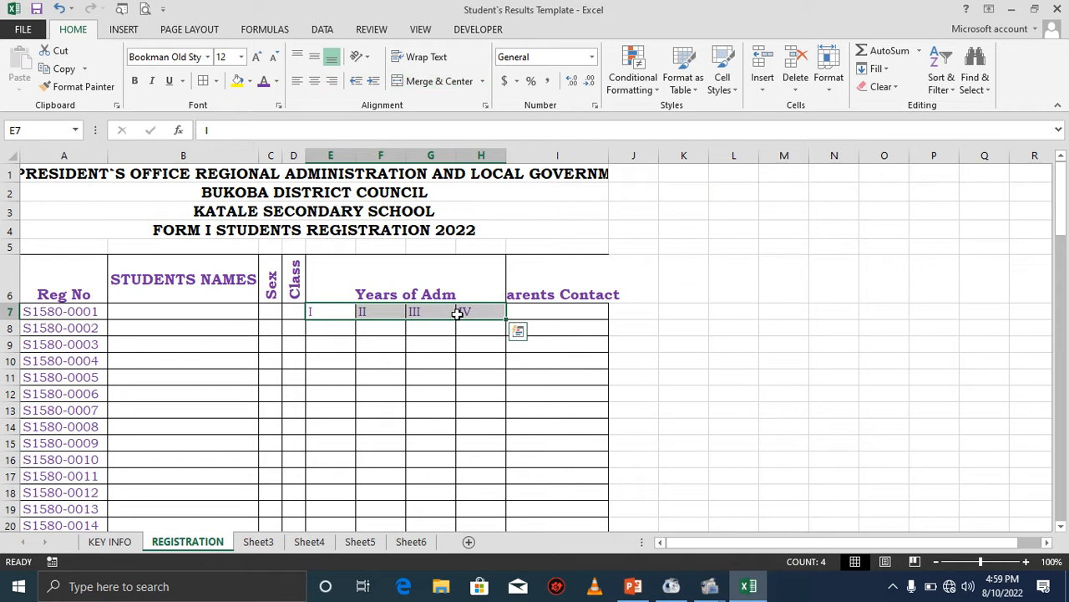
left_click(315, 81)
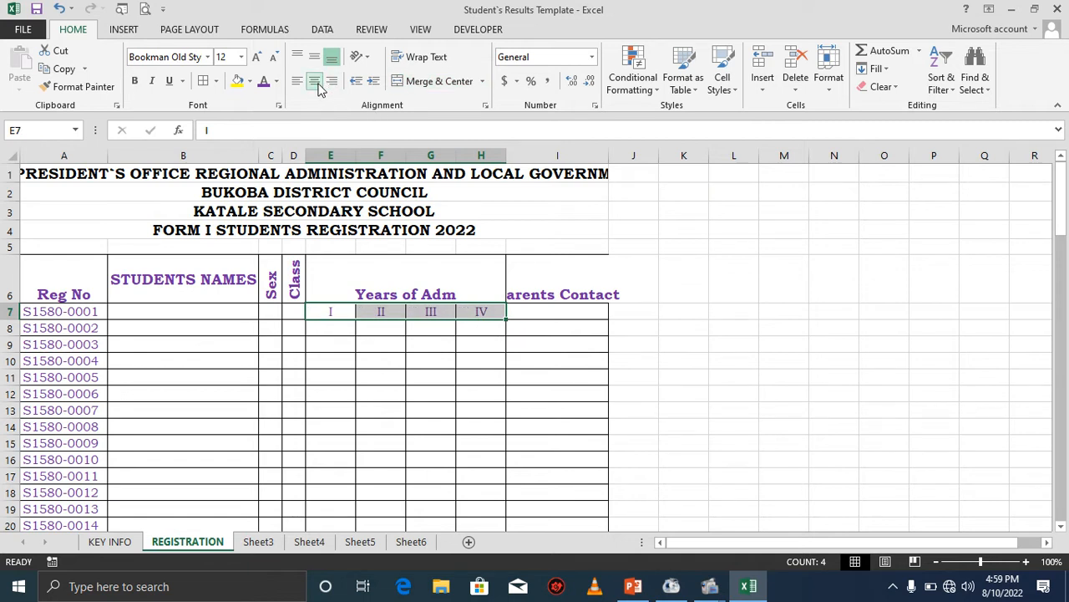
left_click(135, 80)
left_click(383, 317)
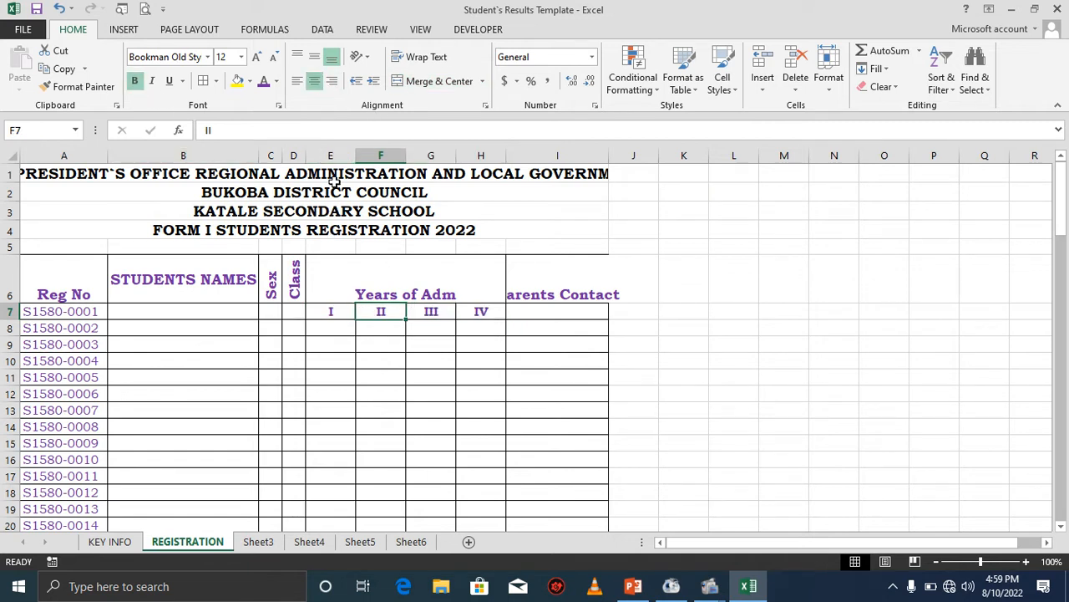
Narrow the year columns E through H.
left_click_drag(330, 156, 490, 152)
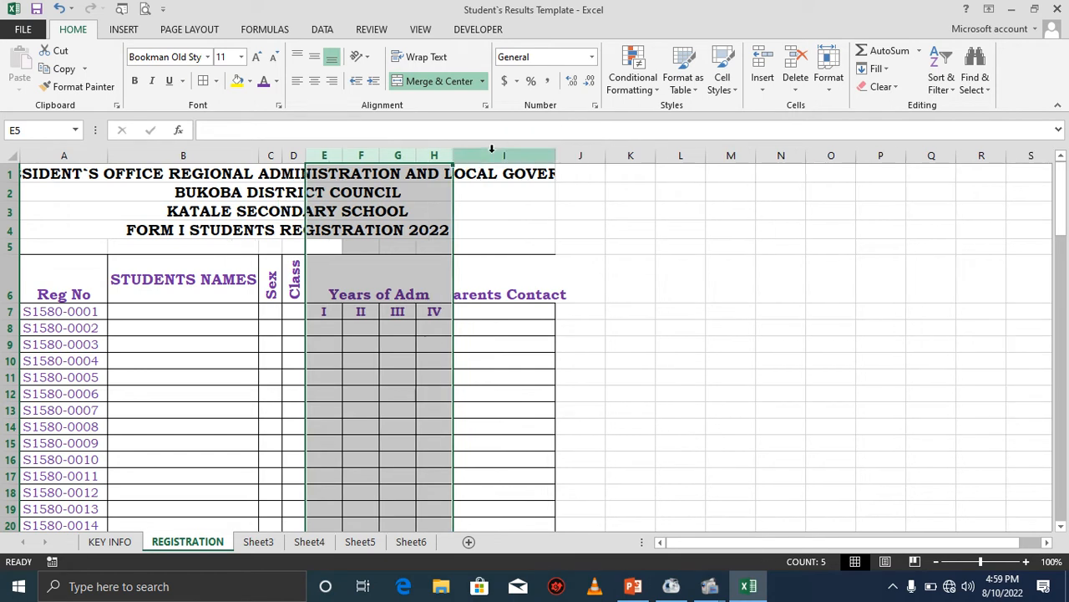
left_click(331, 327)
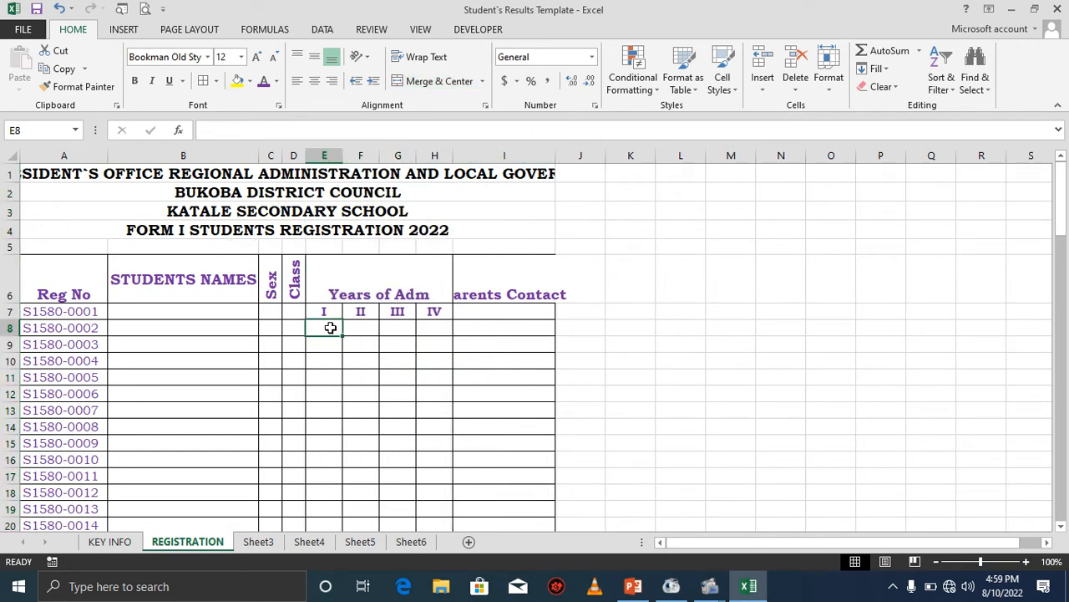
Enter 2000 under year I for the second student, then undo the entry.
type("2000")
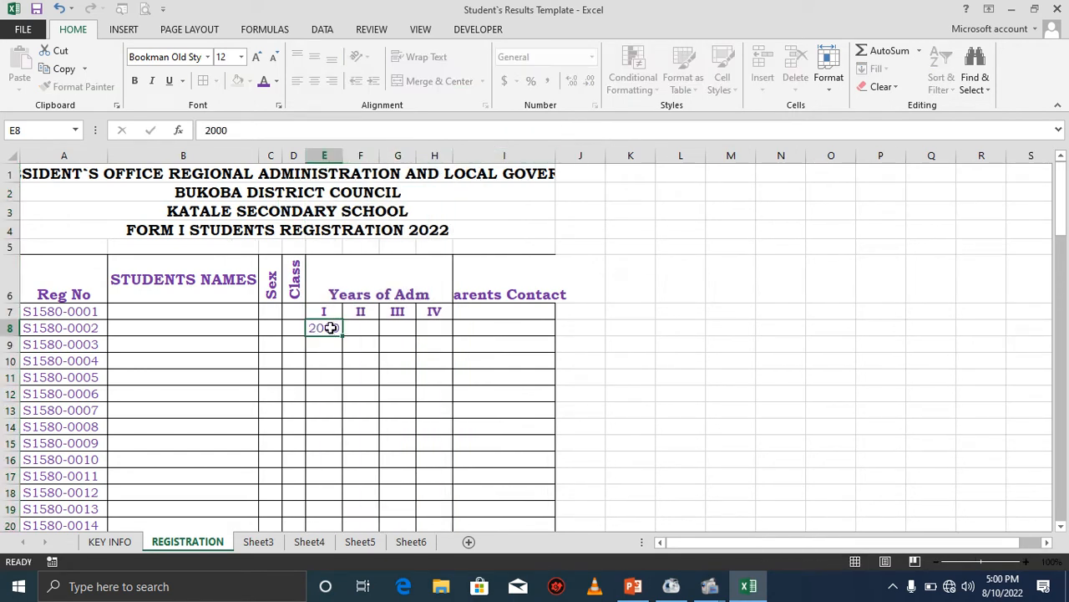
left_click(334, 342)
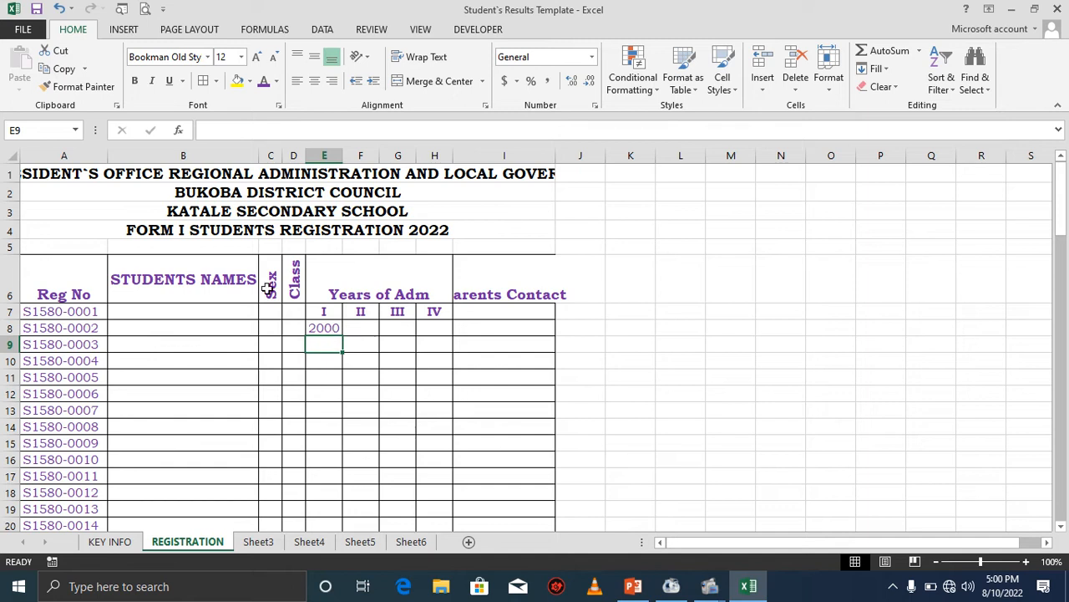
left_click(58, 9)
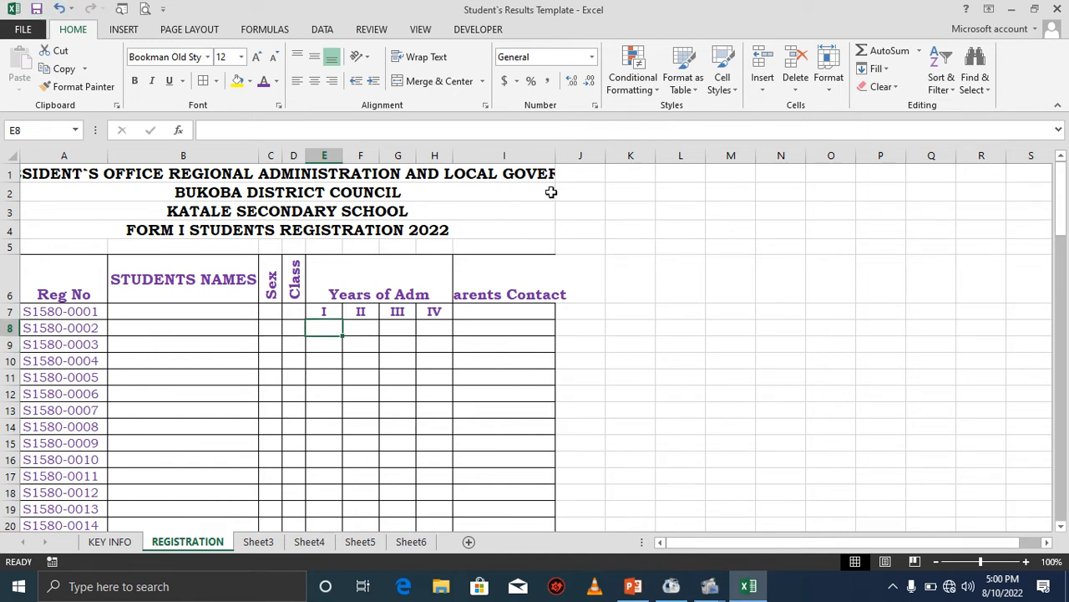
Widen column I and vertically center the Parents Contact header.
left_click_drag(556, 154, 582, 163)
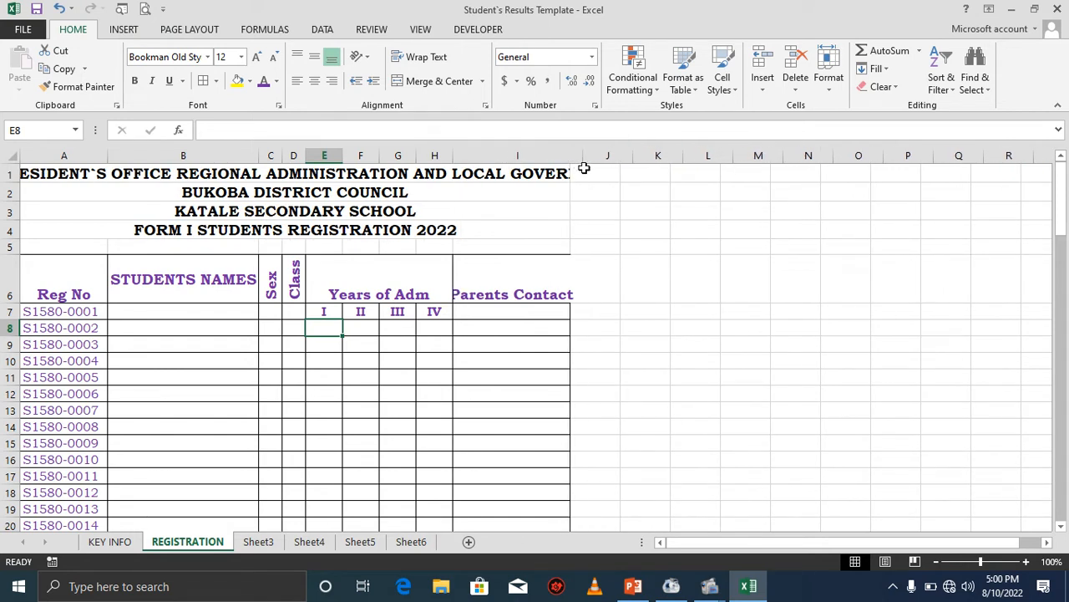
left_click(517, 279)
left_click(315, 56)
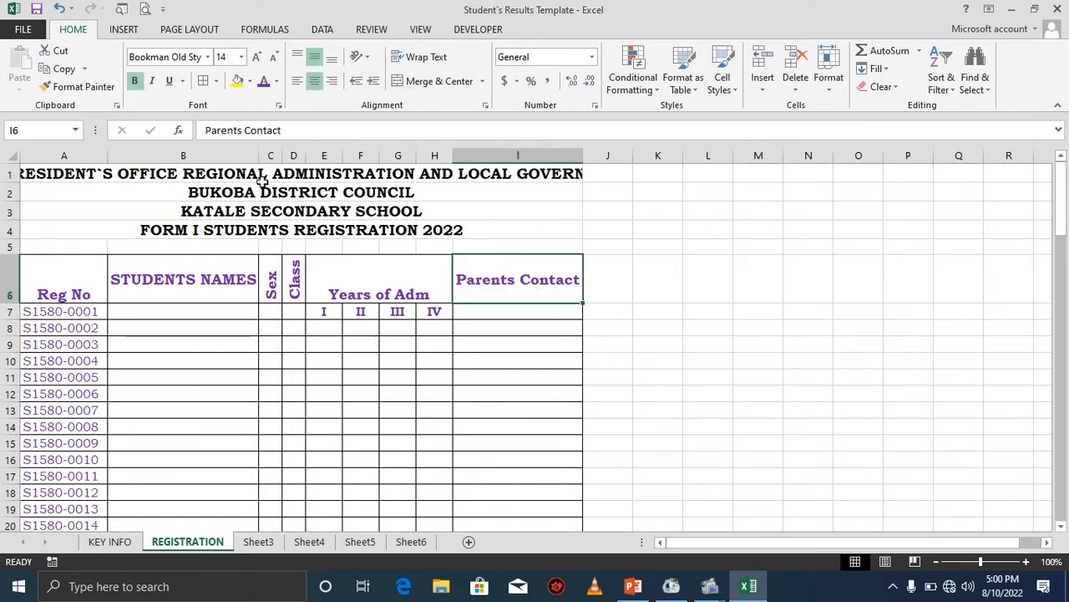
Color the four title rows purple and reduce the first title row's font size twice so it fits.
left_click_drag(127, 174, 138, 224)
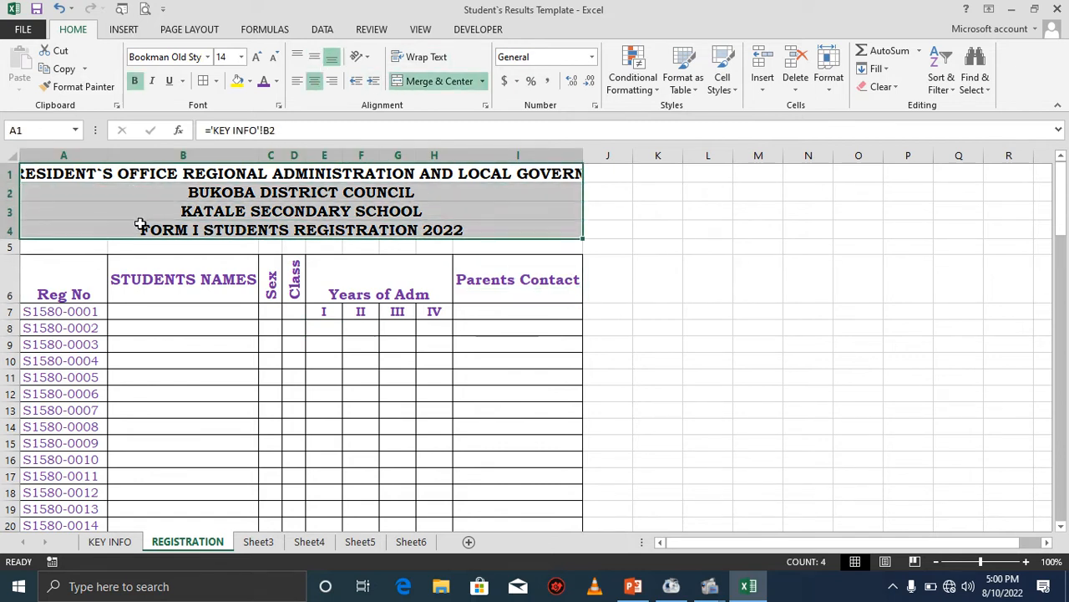
left_click(264, 81)
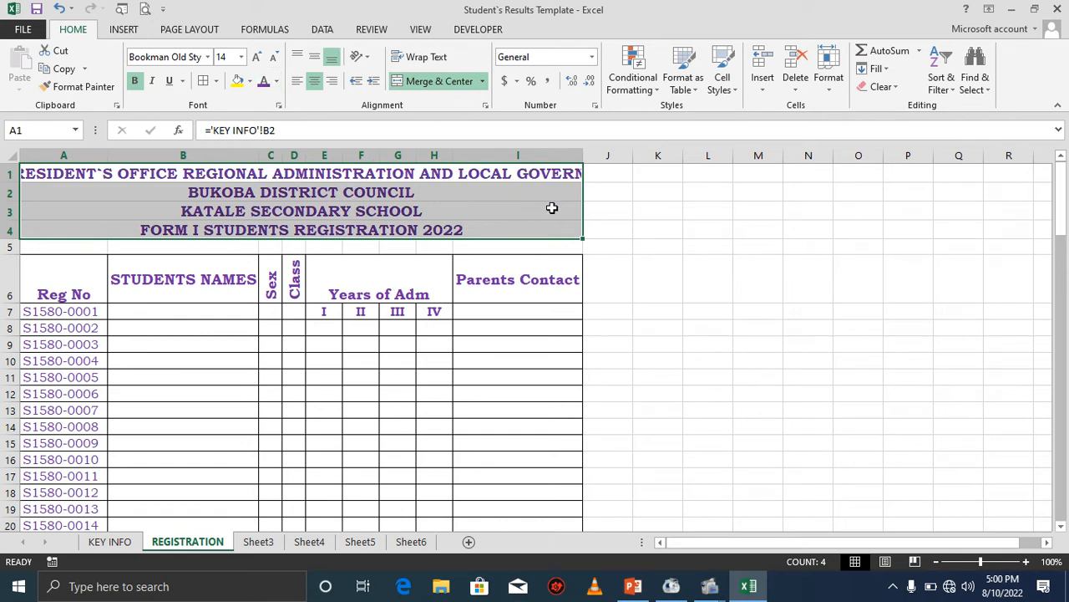
left_click(229, 177)
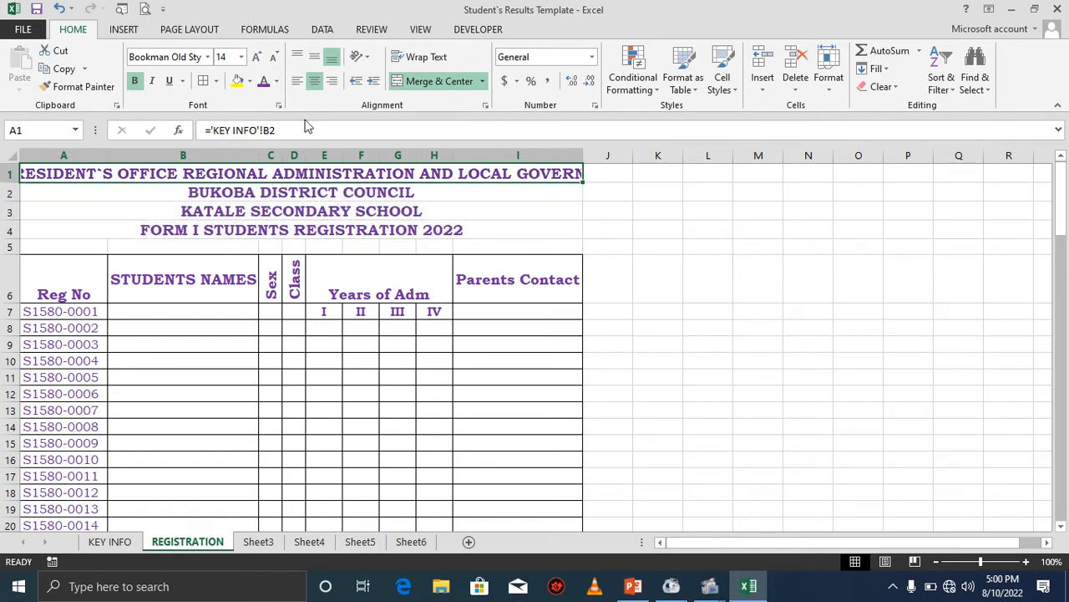
left_click(273, 57)
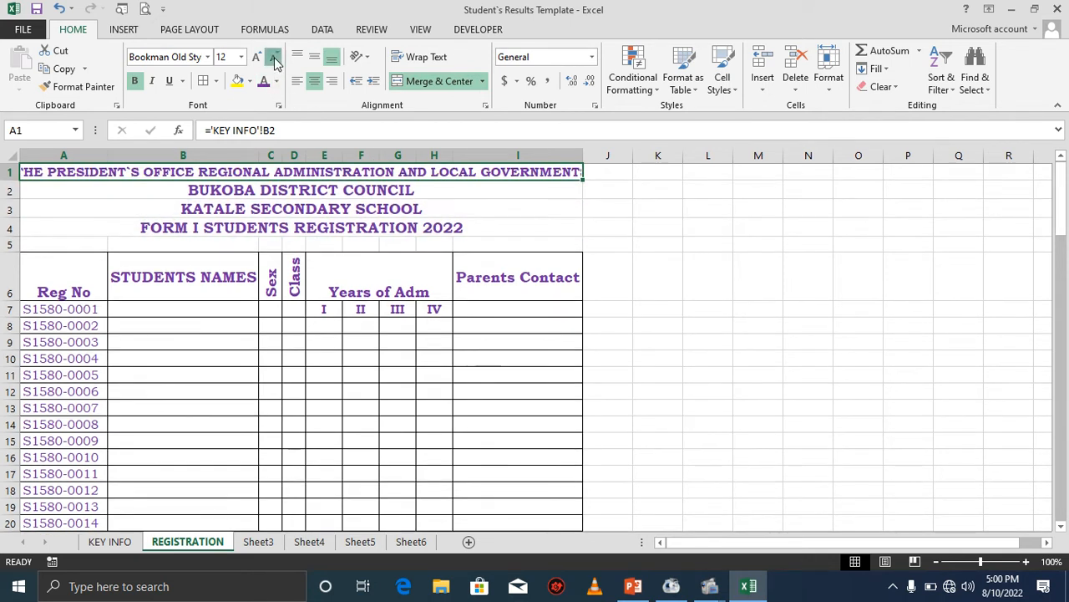
left_click(273, 57)
Open the print preview of the sheet and return to the workbook.
left_click(276, 189)
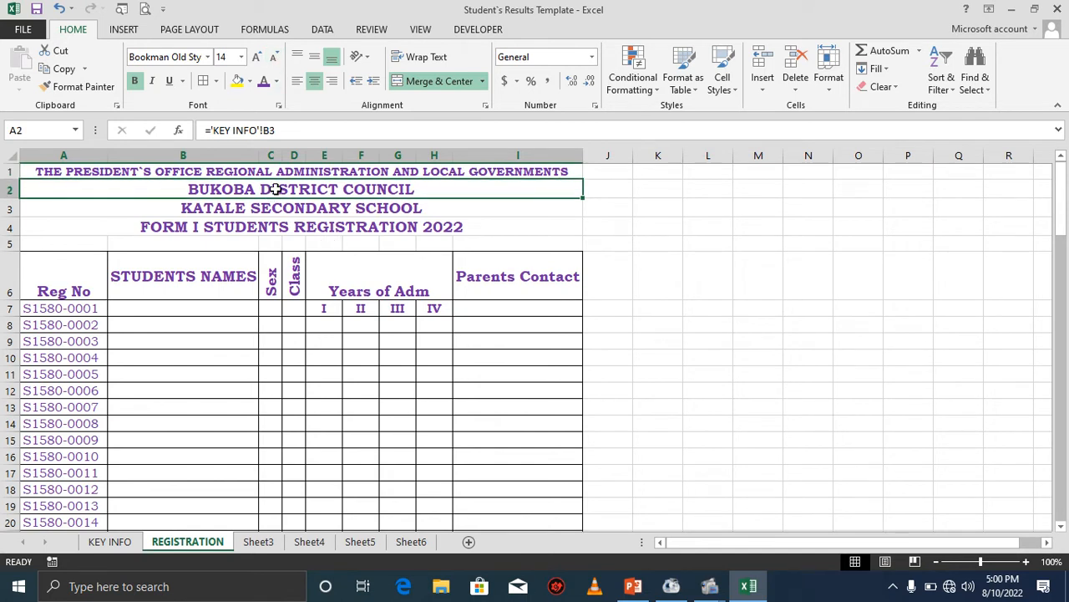
left_click(144, 9)
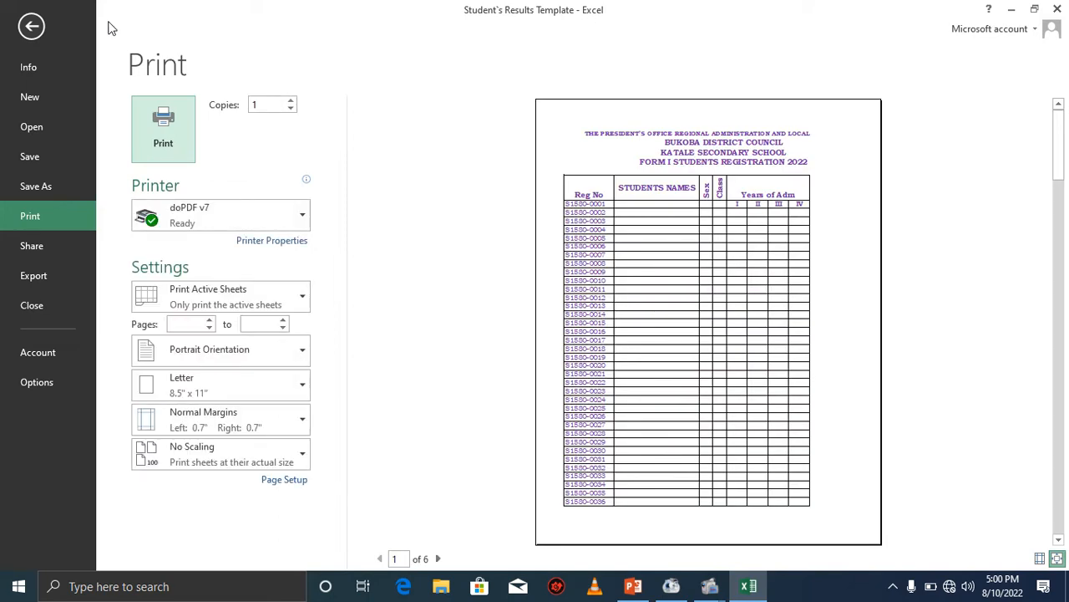
left_click(31, 26)
left_click(398, 313)
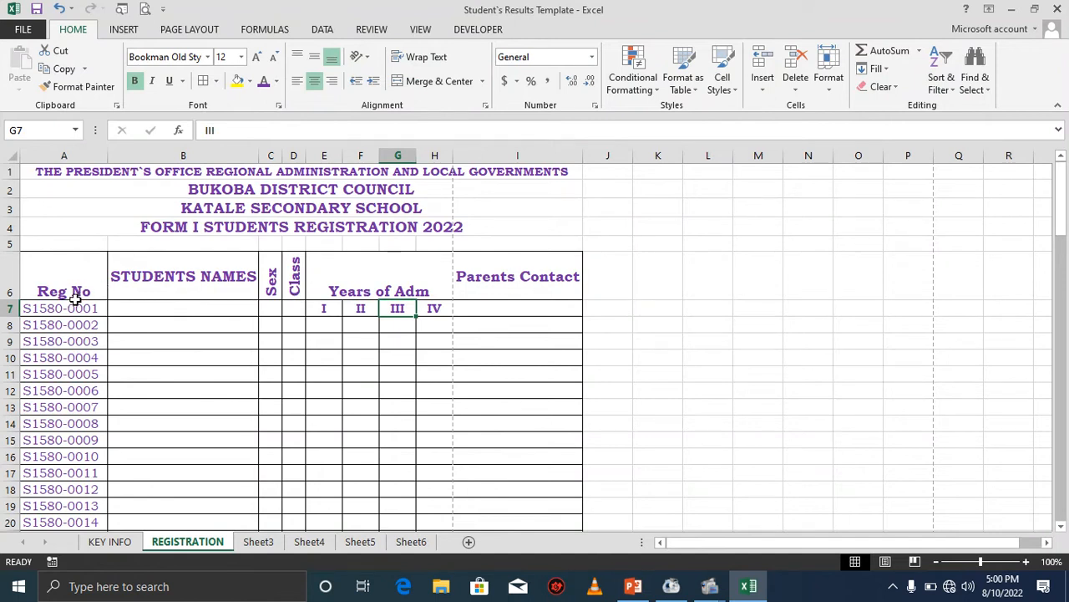
Reduce the Reg No column's font size to 10 and narrow column A to fit the registration numbers.
left_click_drag(76, 302, 72, 388)
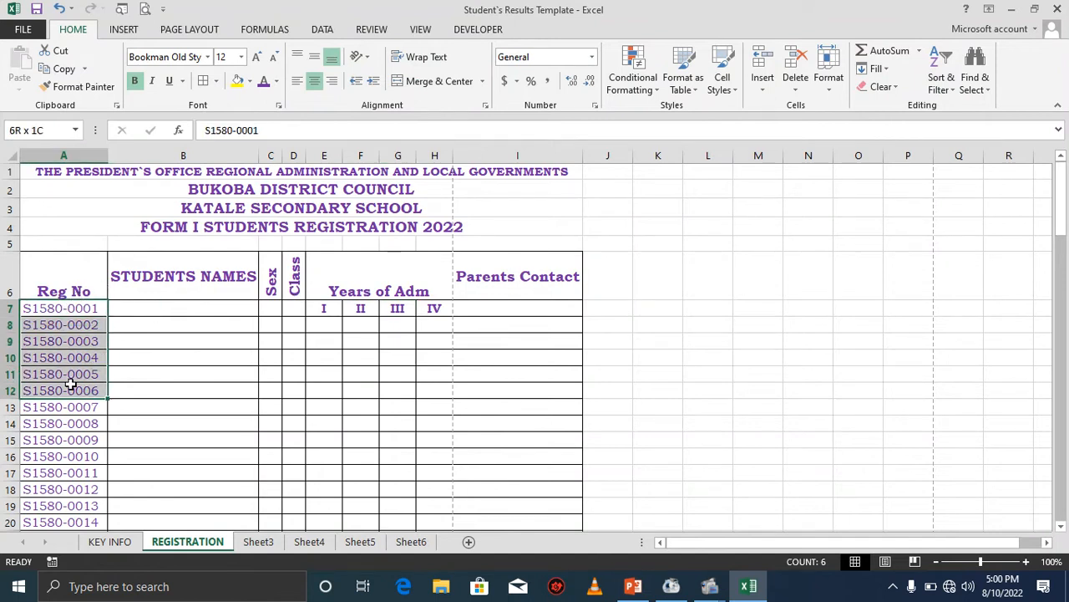
left_click(74, 157)
left_click(273, 56)
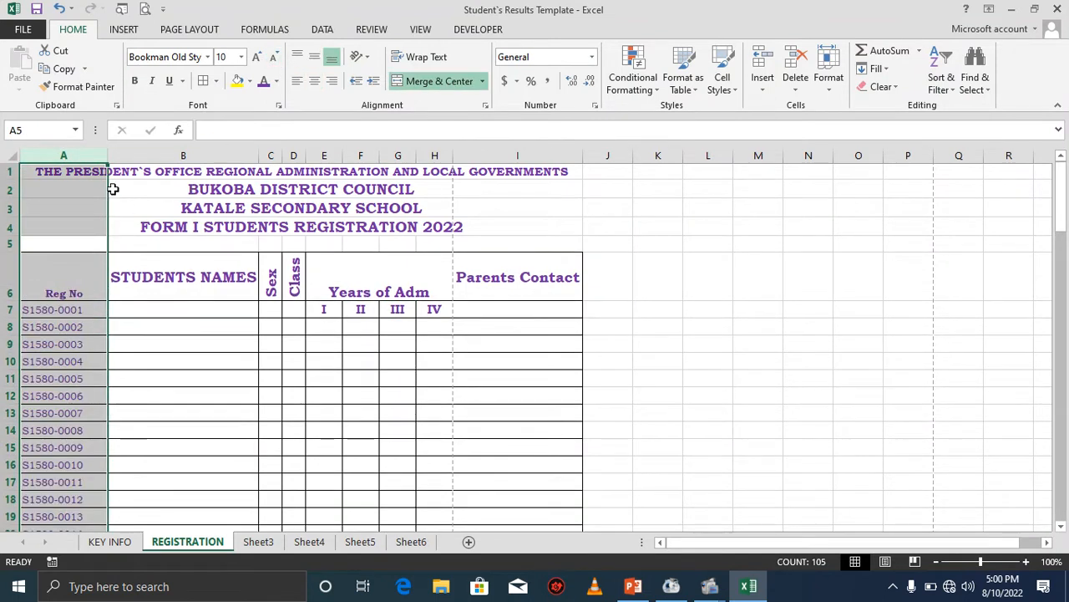
left_click_drag(107, 155, 88, 156)
left_click(117, 308)
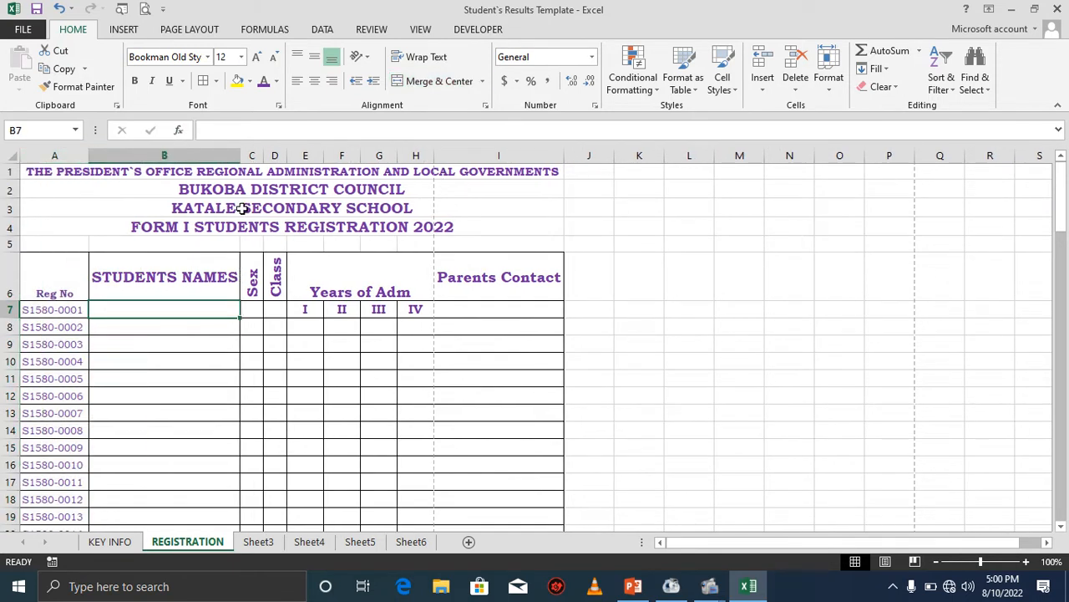
Set the sheet's page margins to Narrow.
left_click(184, 29)
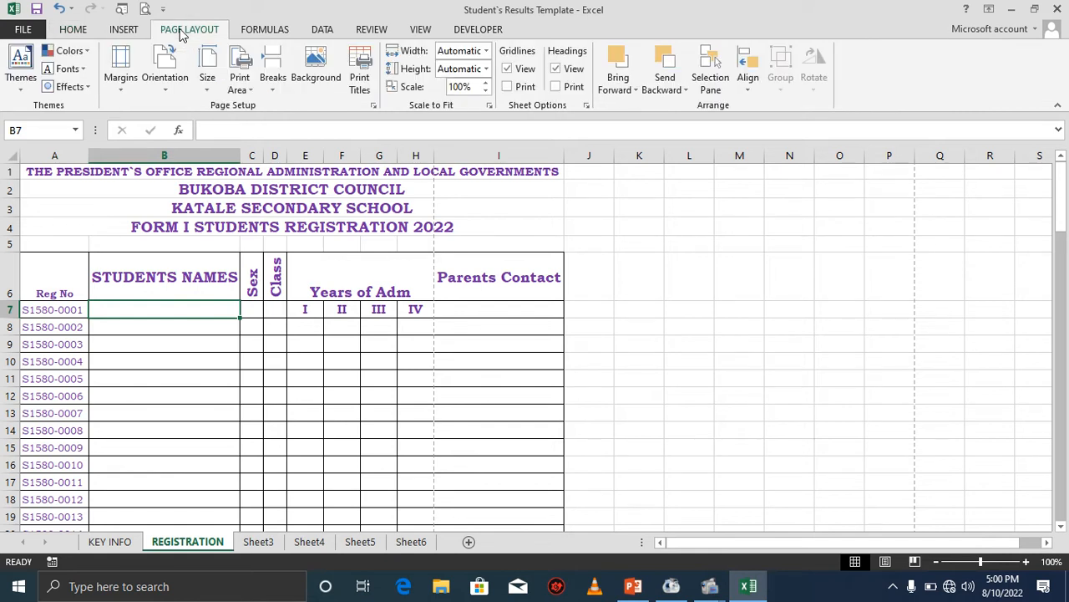
left_click(127, 76)
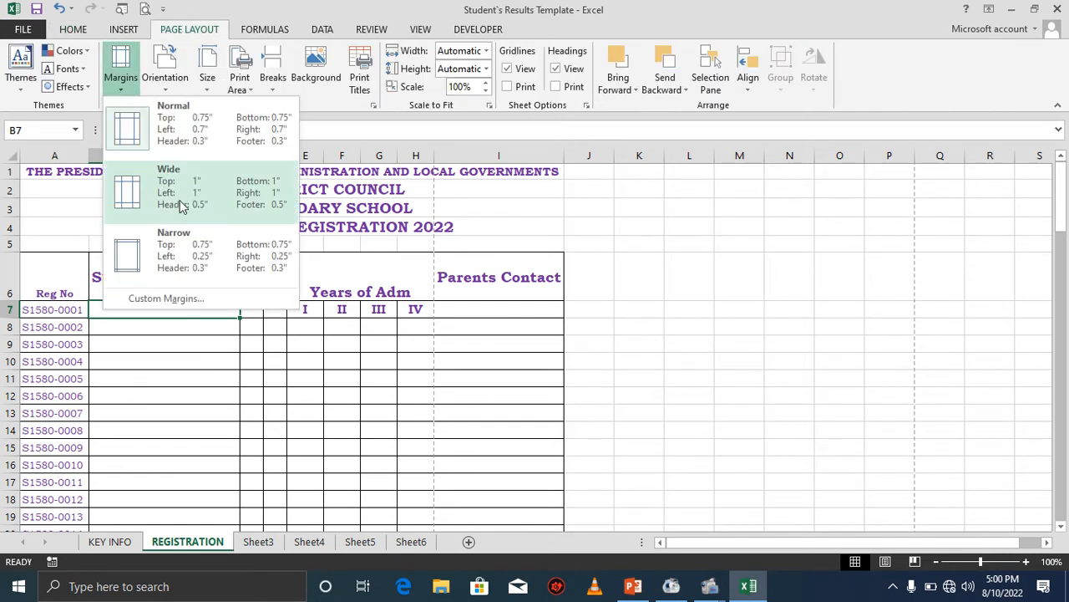
left_click(173, 246)
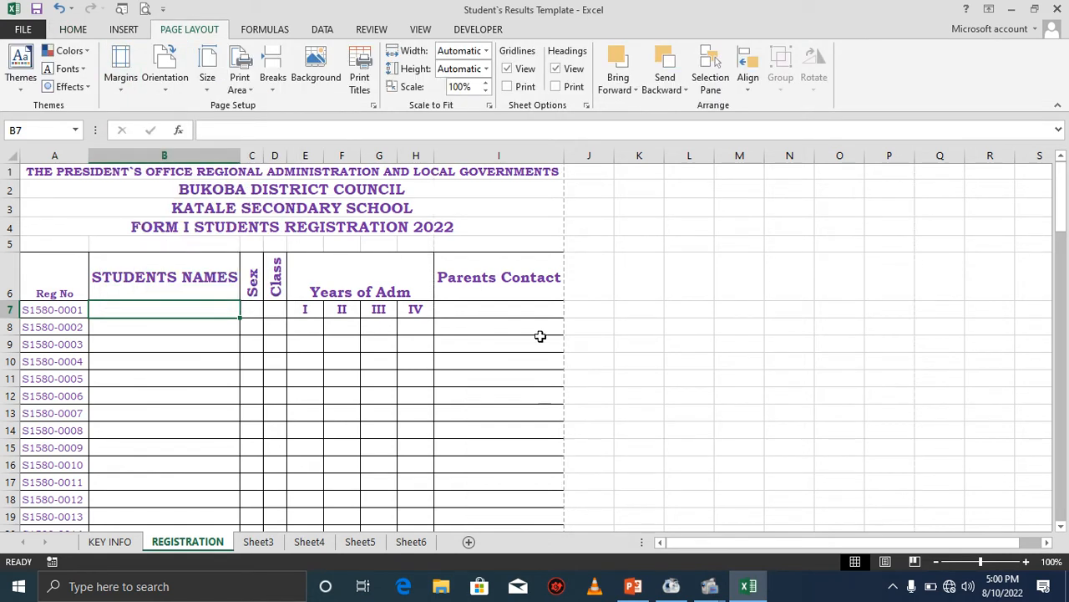
Narrow column I, wrap the Parents Contact header text and reduce its font size.
left_click_drag(560, 166, 532, 166)
left_click(503, 285)
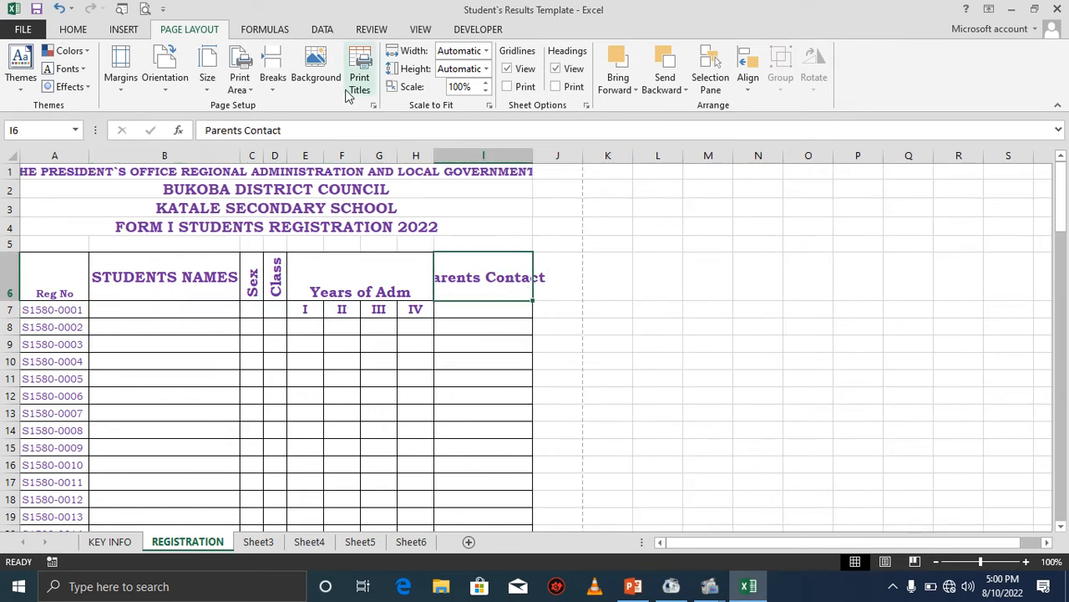
left_click(71, 29)
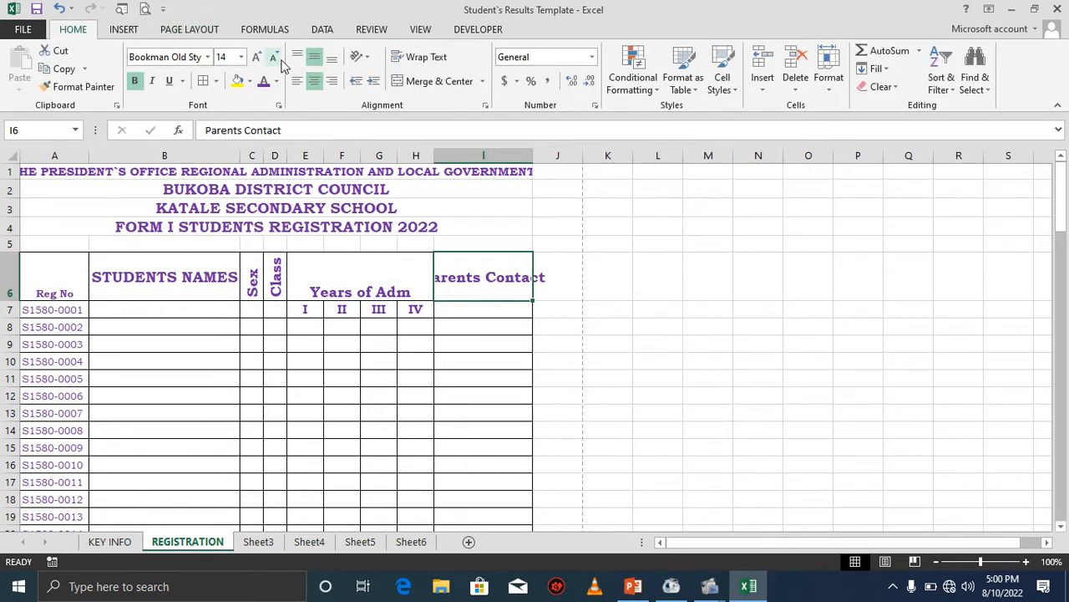
left_click(417, 57)
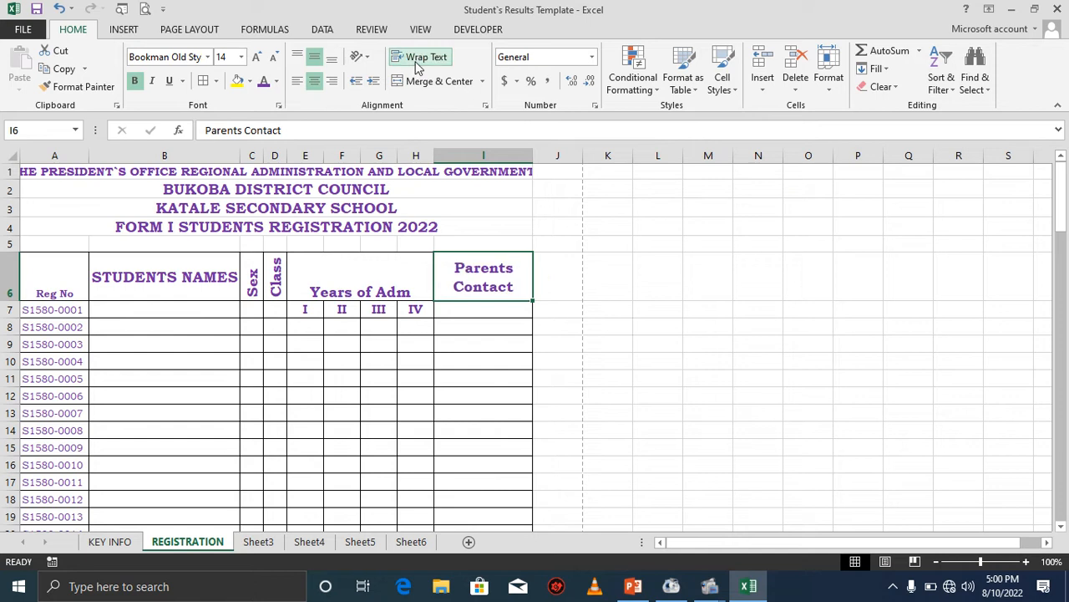
left_click(274, 59)
Vertically center the Years of Adm header and reduce the font size of the Sex and Class headers.
left_click(355, 297)
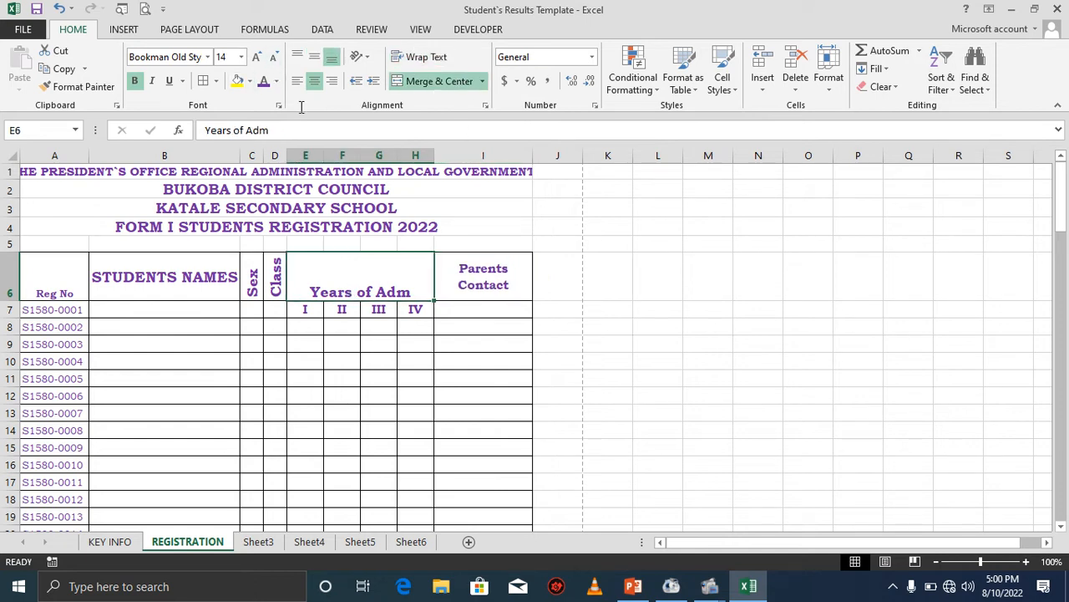
left_click(316, 60)
left_click(276, 282)
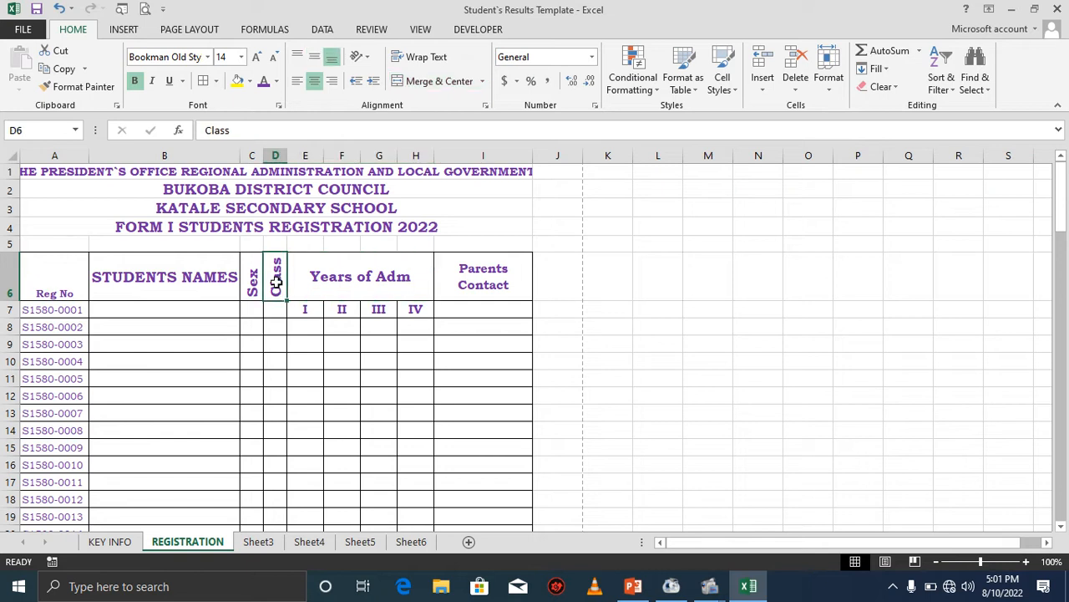
left_click_drag(253, 284, 280, 284)
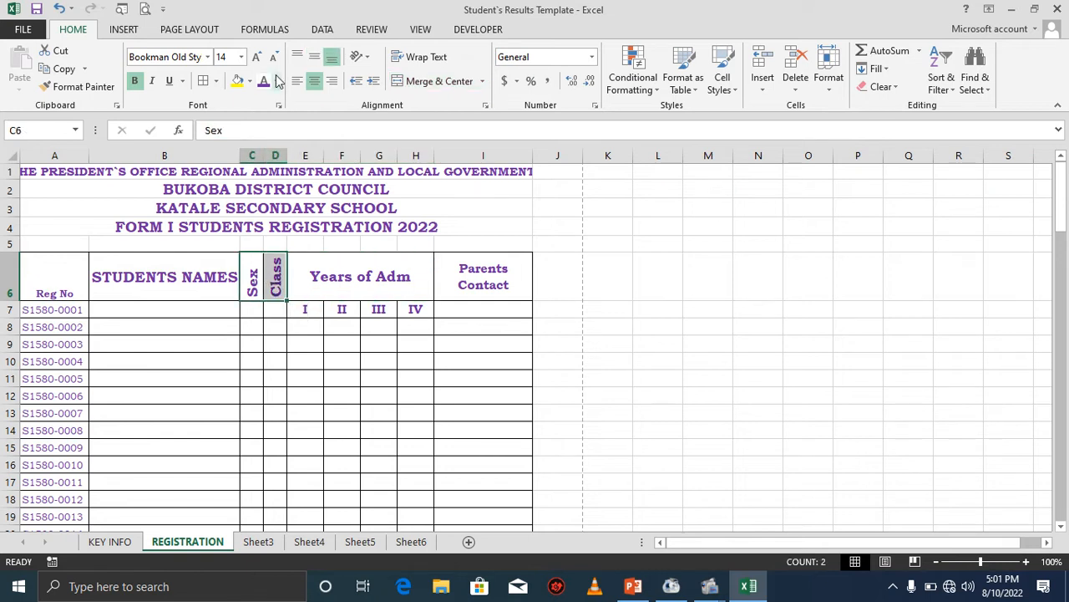
left_click(274, 57)
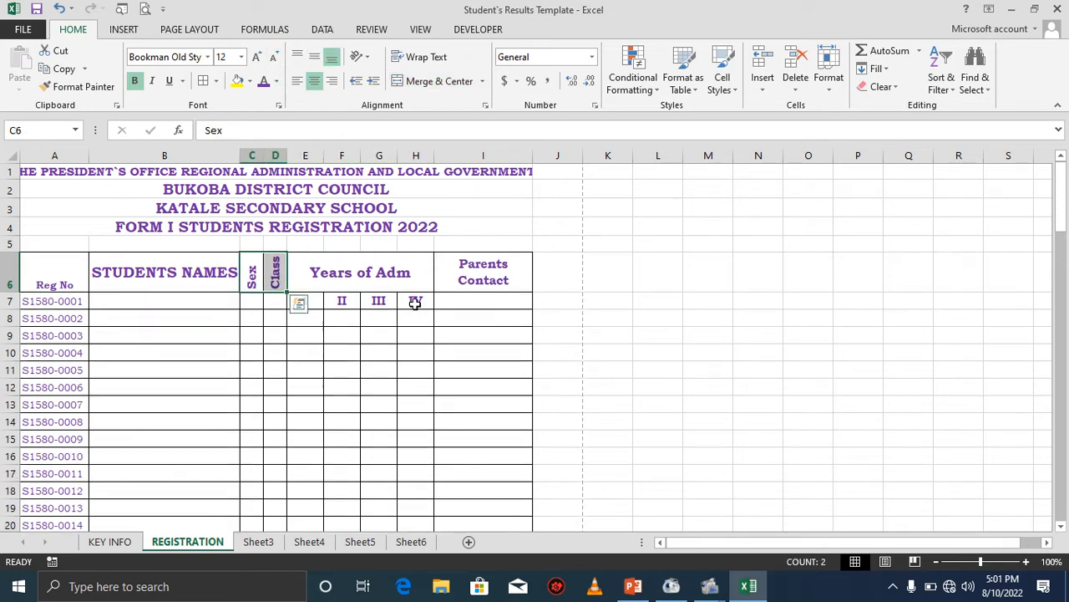
left_click(189, 283)
left_click(179, 298)
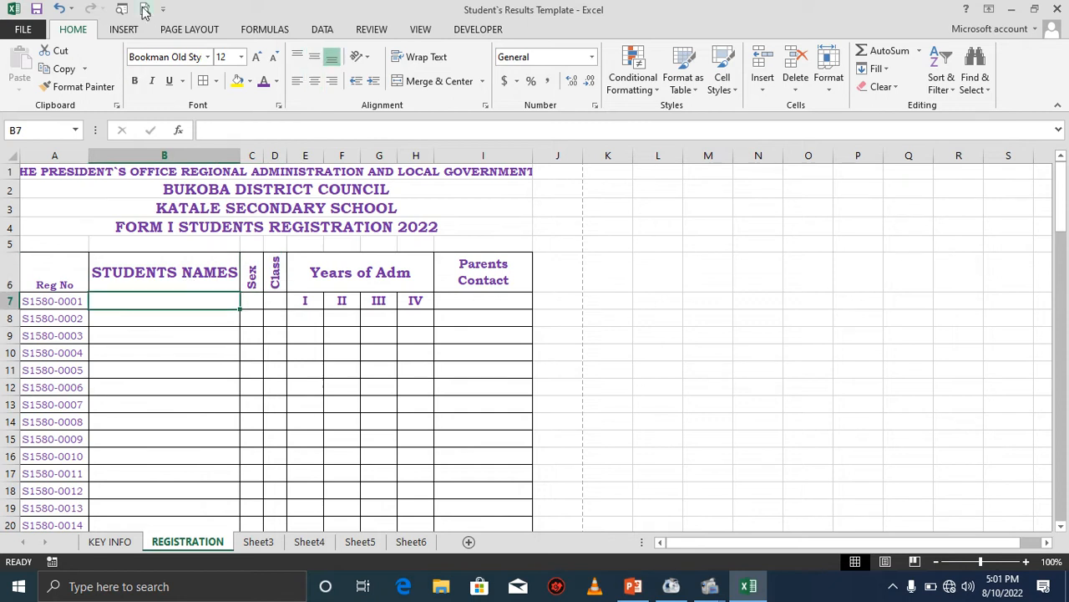
Open the print preview of the sheet and return to the workbook.
left_click(146, 8)
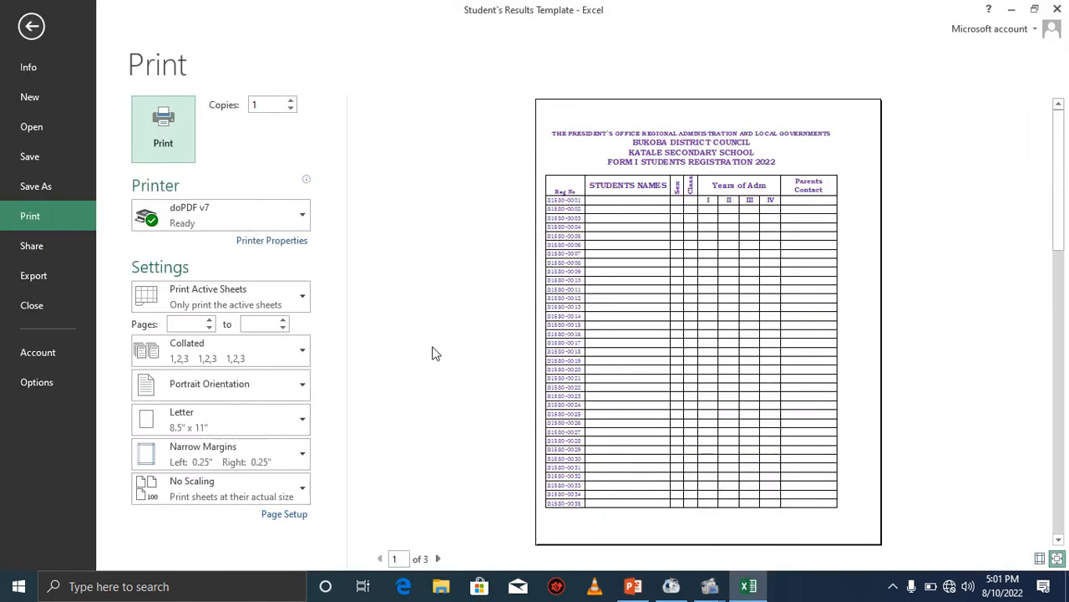
left_click(31, 26)
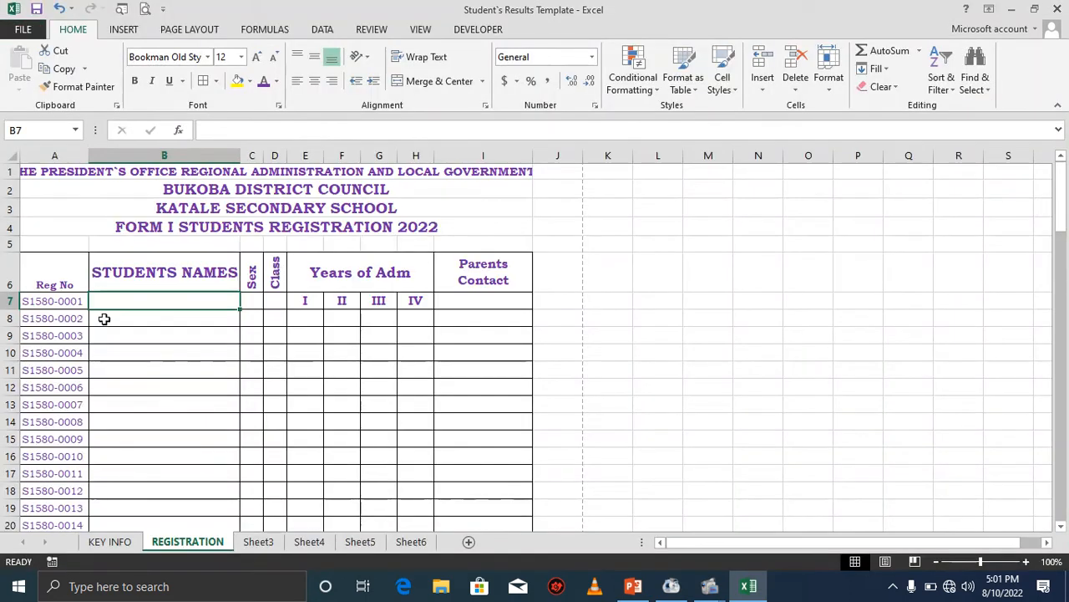
Widen column B so the STUDENTS NAMES header fits.
left_click(78, 301)
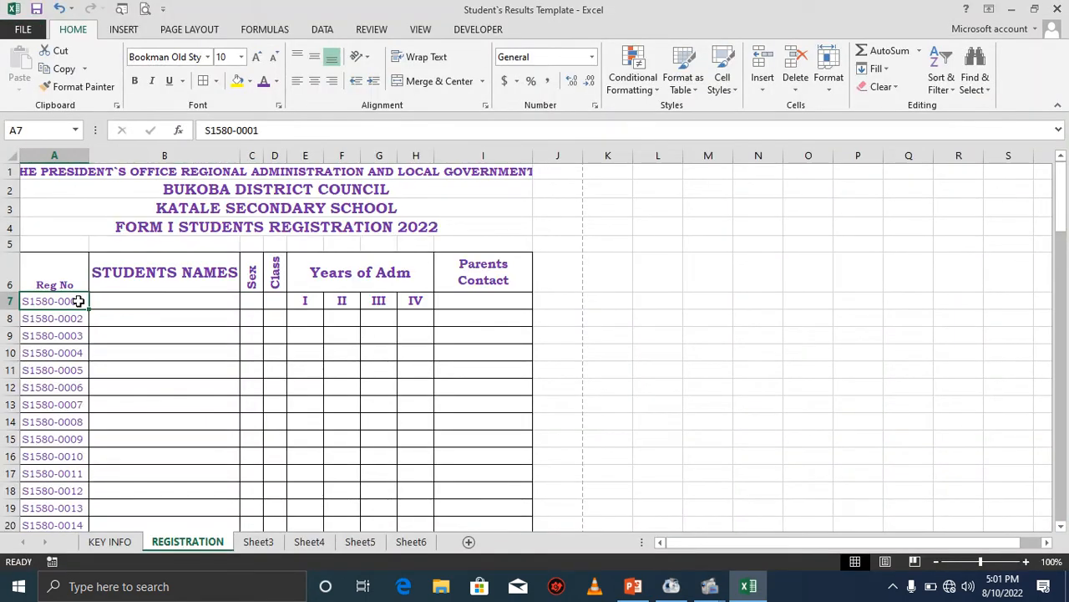
left_click(130, 300)
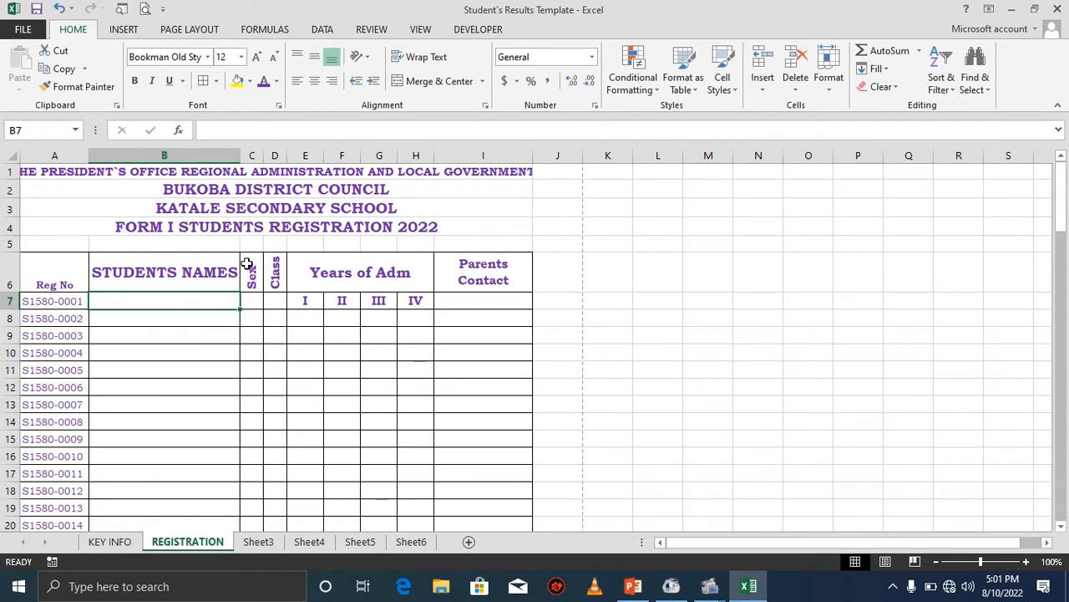
left_click_drag(239, 156, 261, 151)
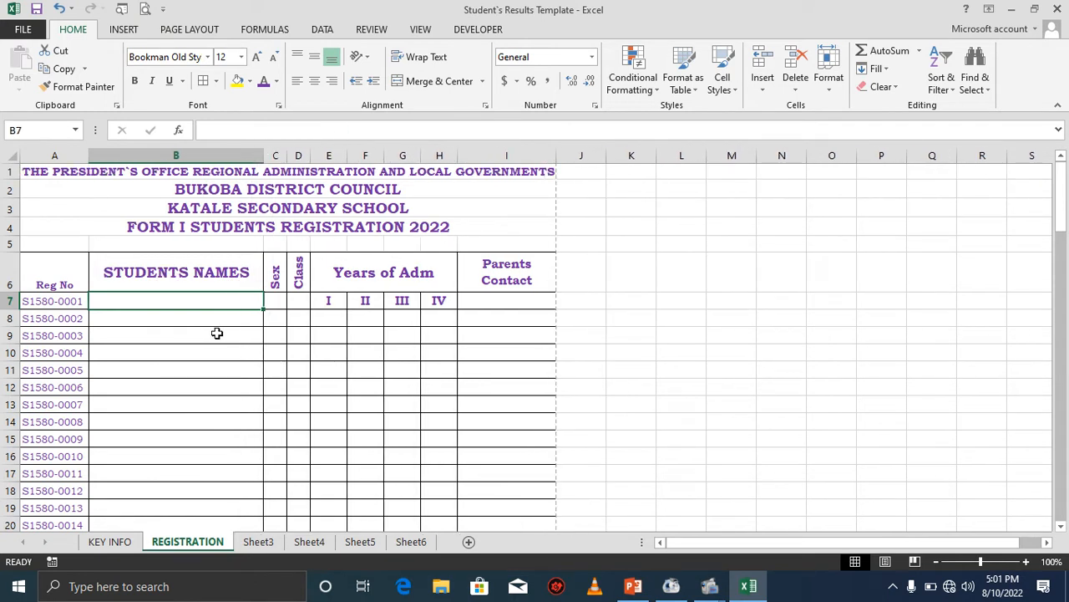
left_click(258, 542)
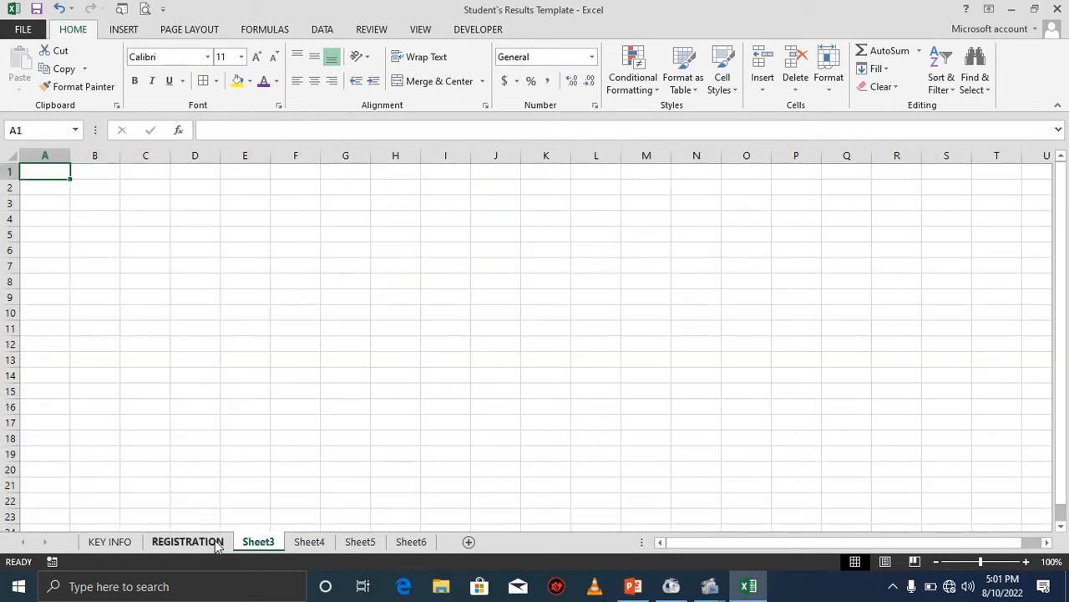
left_click(206, 545)
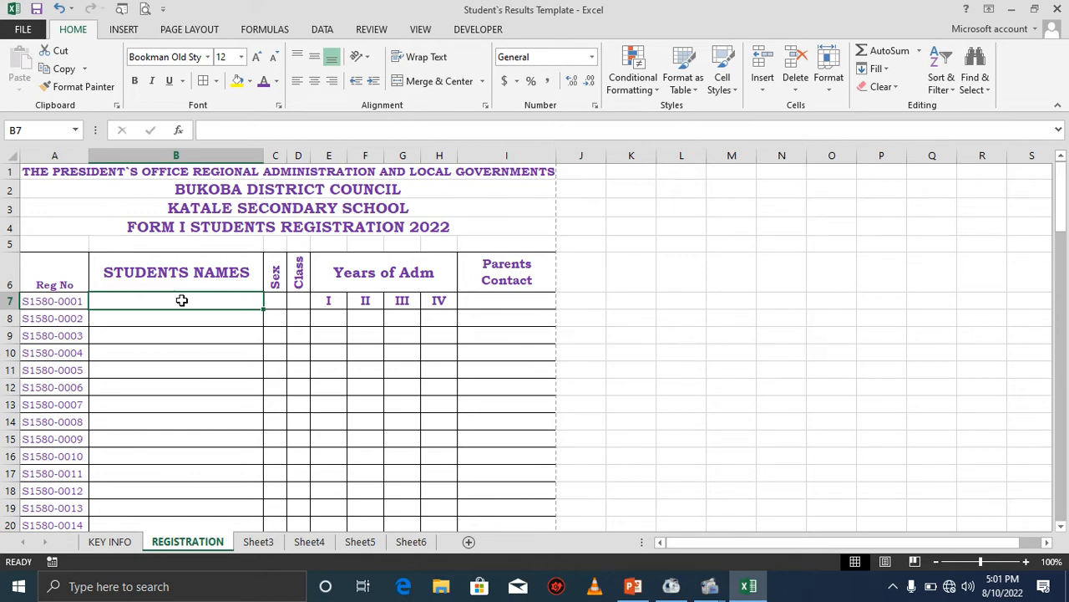
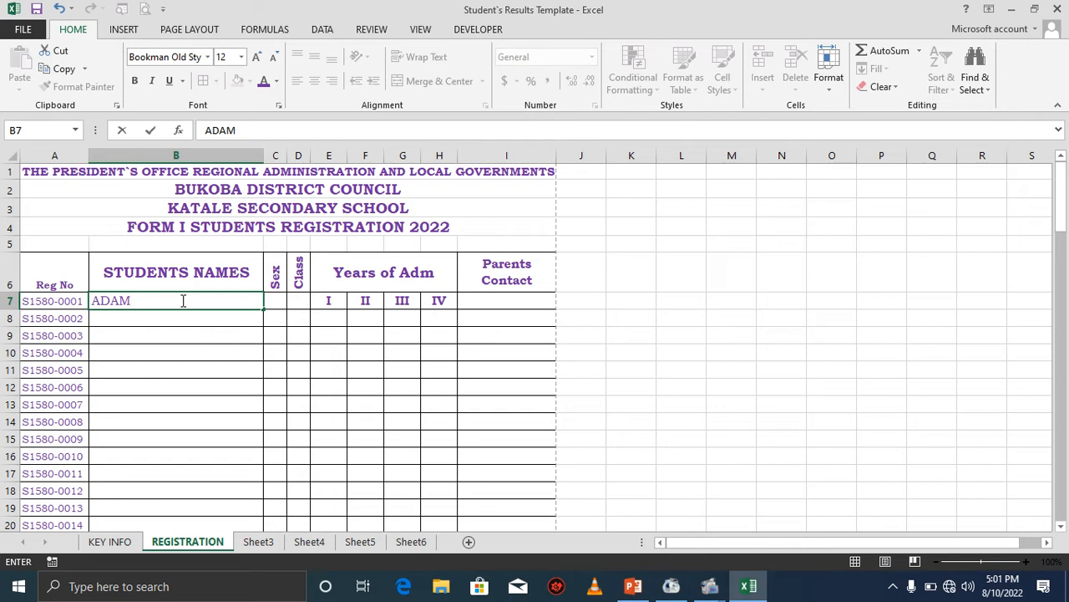
key("Tab")
type("M")
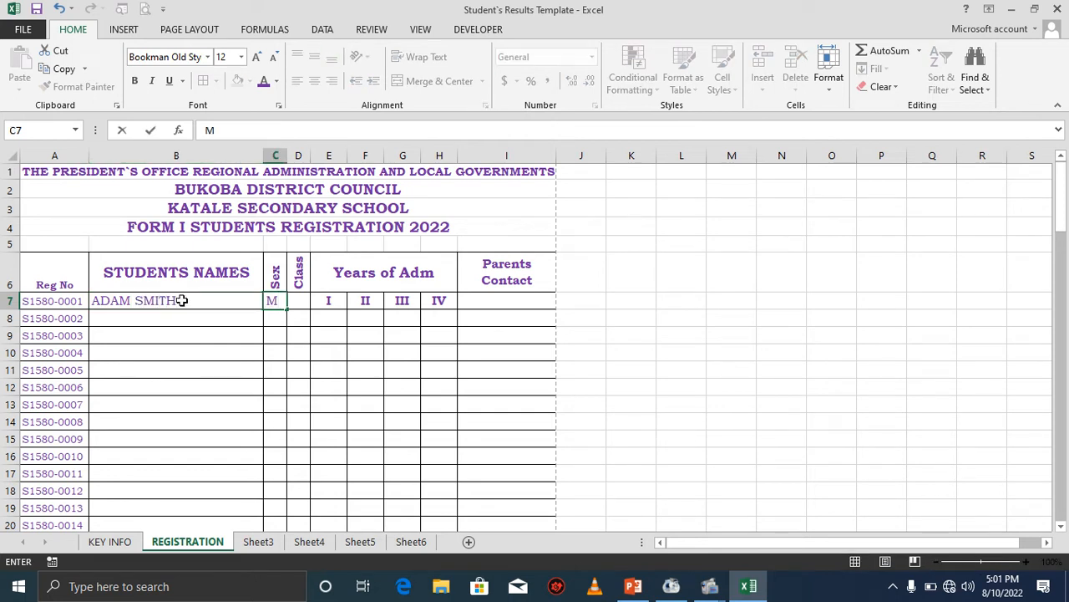
key("Tab")
type("I")
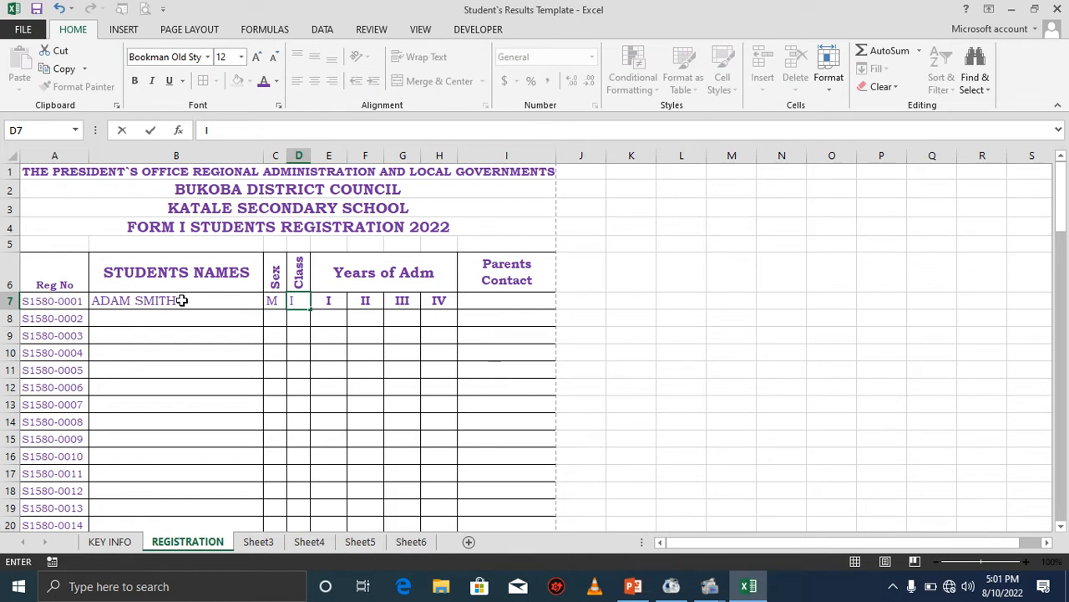
key("Tab")
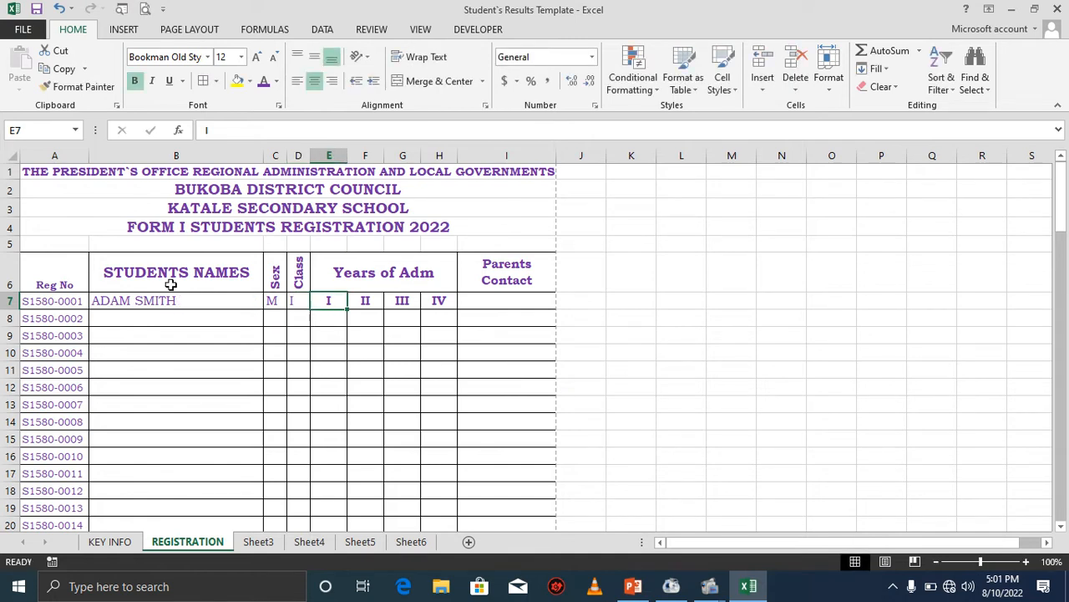
Insert a row above the first student, then undo the insertion.
left_click(10, 301)
right_click(10, 300)
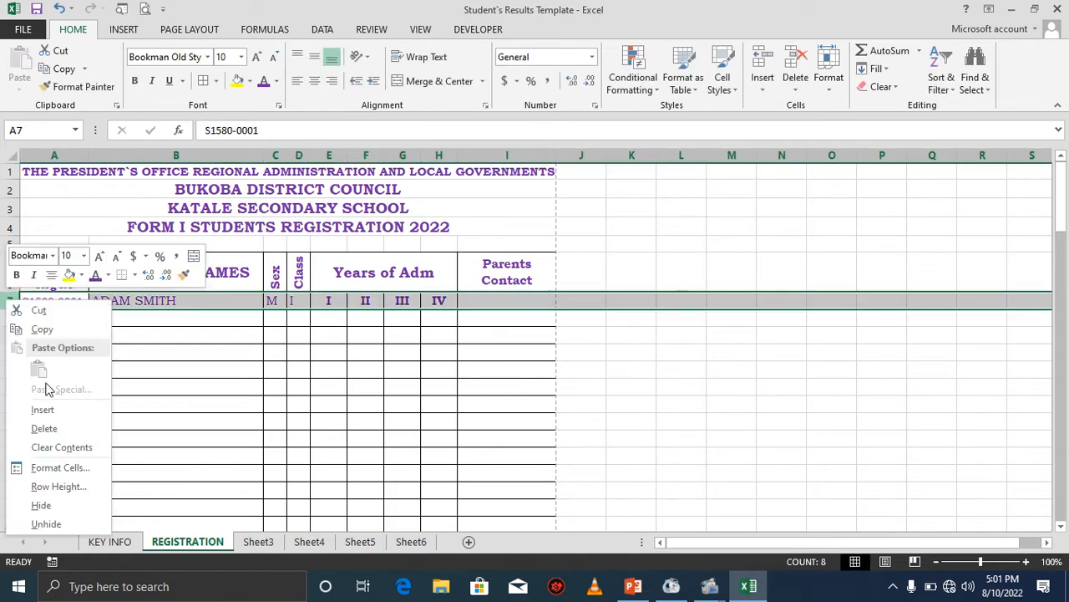
left_click(43, 409)
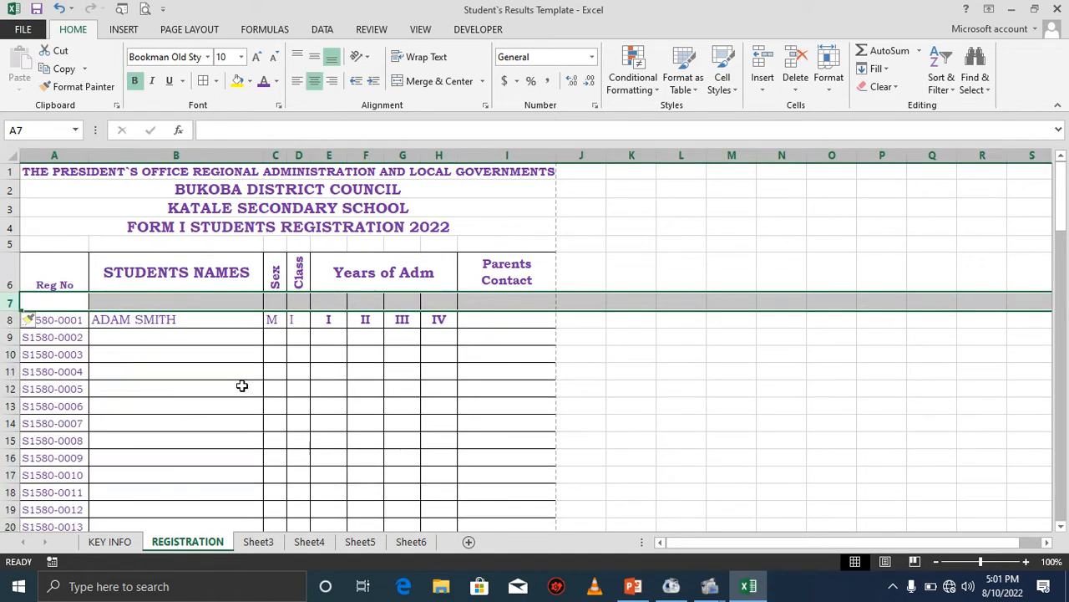
left_click(334, 301)
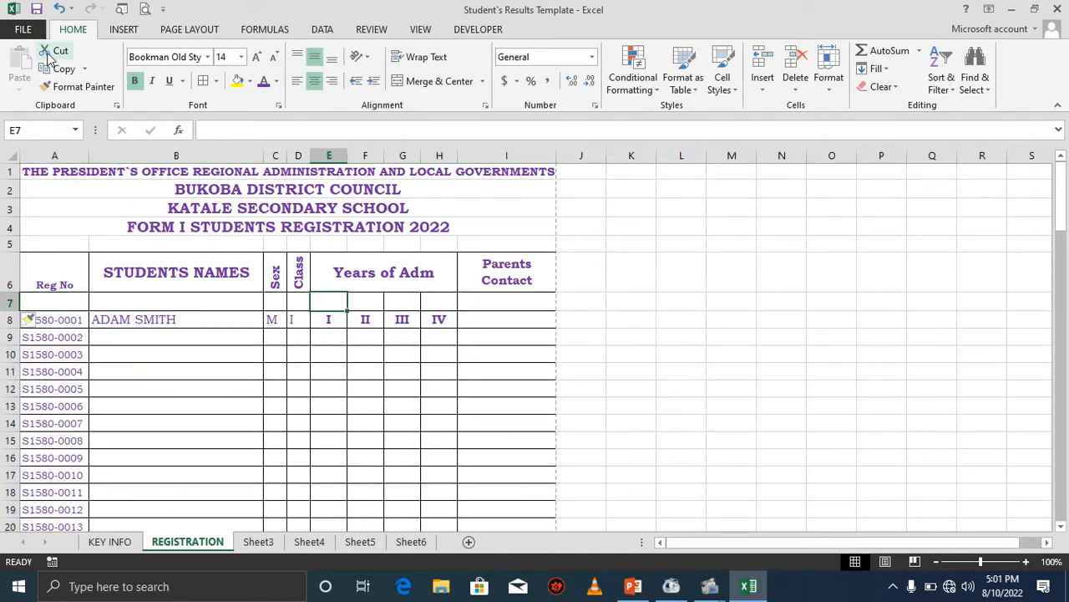
left_click(59, 8)
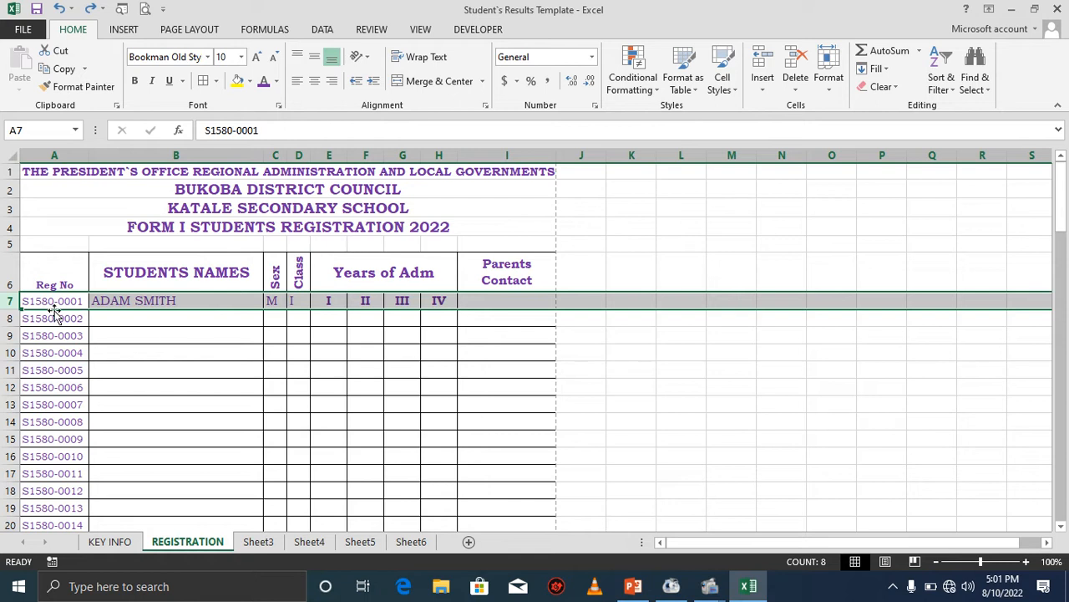
Insert a blank row above the second student's row.
left_click(12, 320)
right_click(12, 320)
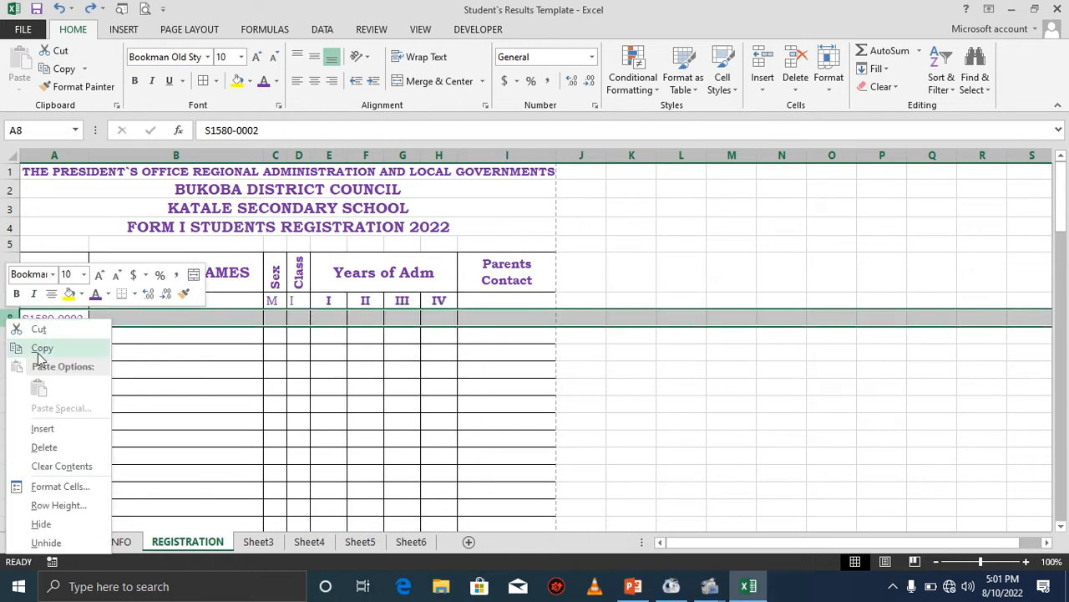
left_click(42, 428)
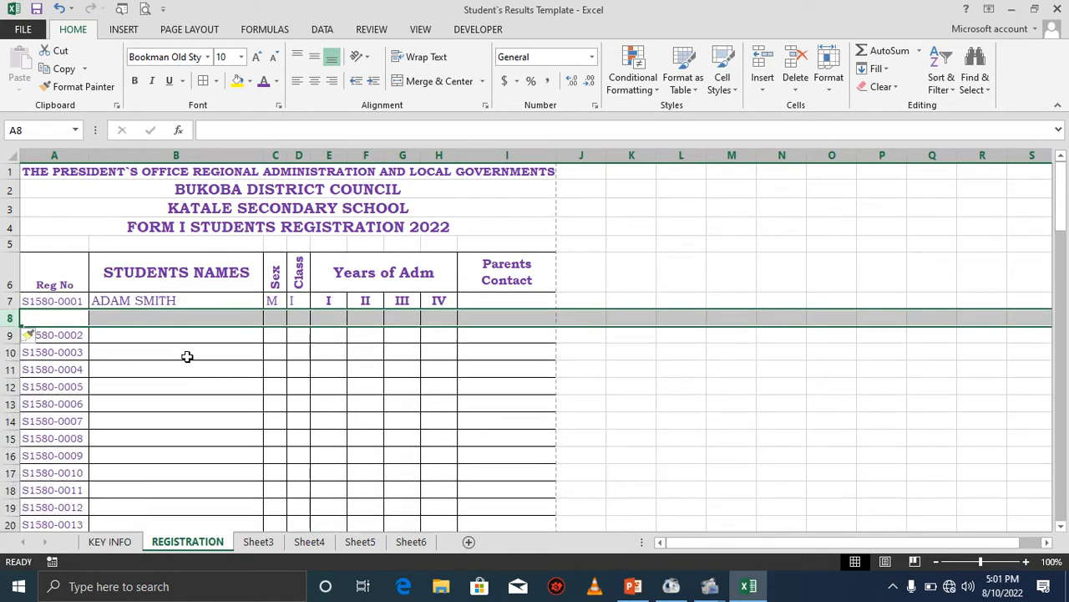
left_click(266, 322)
Copy the first registration number S1580-0001 into the new blank row's Reg No cell.
left_click(74, 301)
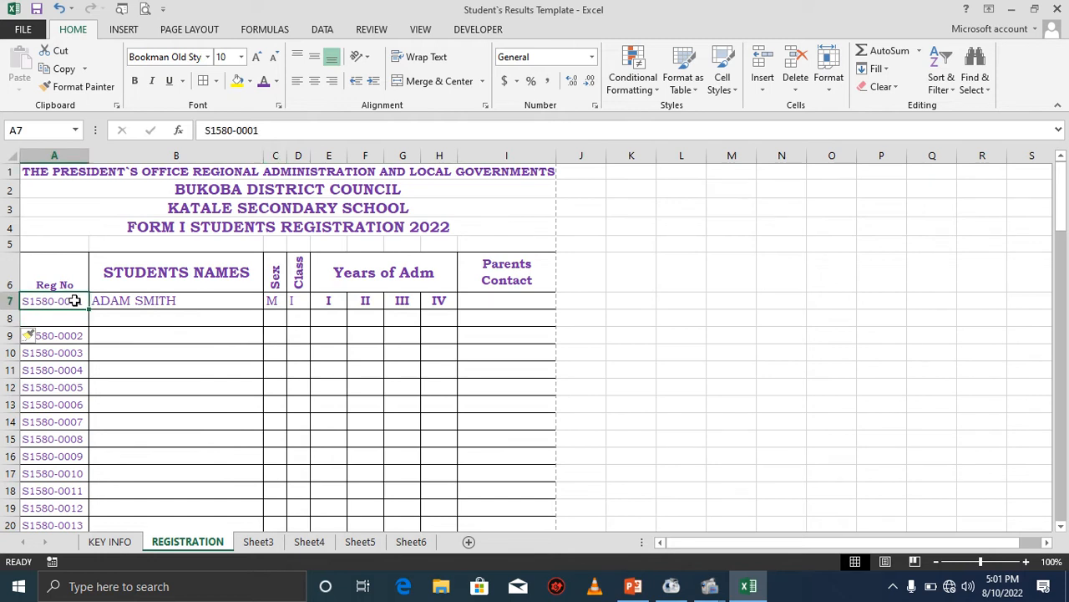
key("ctrl+c")
left_click(71, 318)
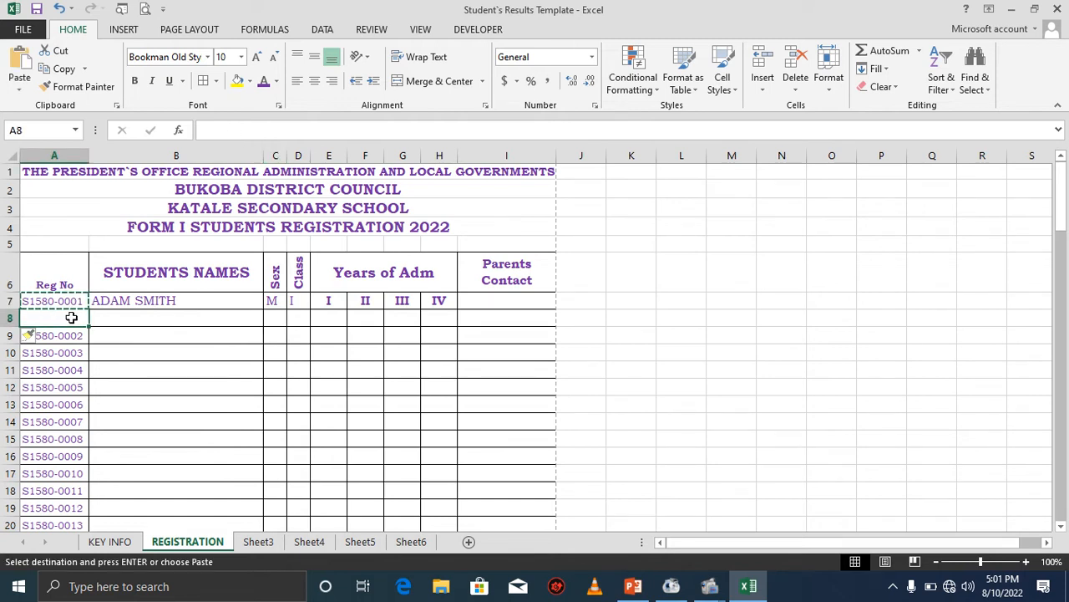
key("Return")
left_click(123, 316)
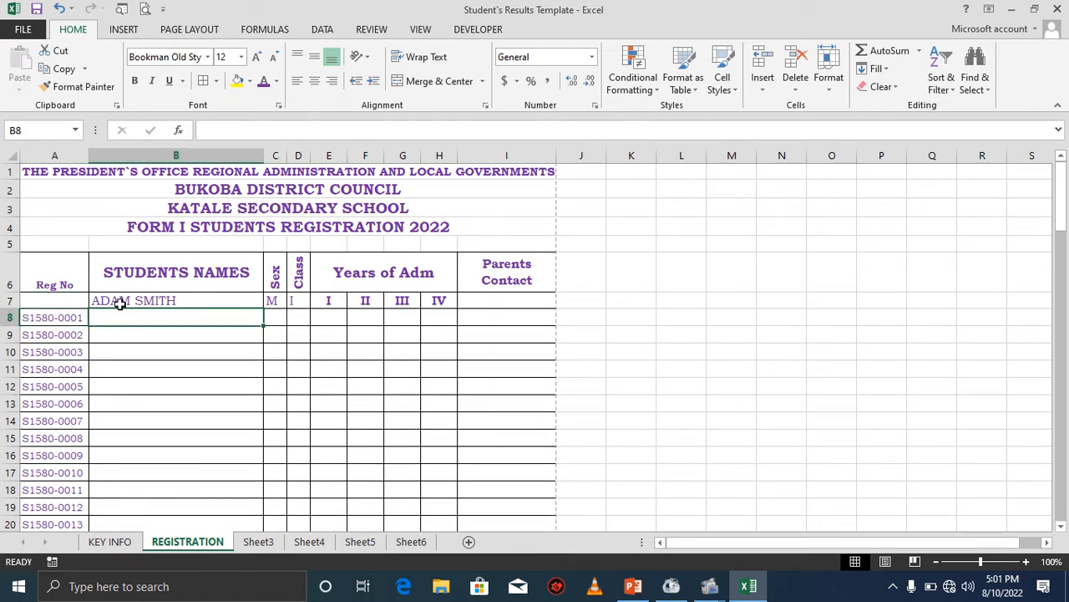
left_click(112, 300)
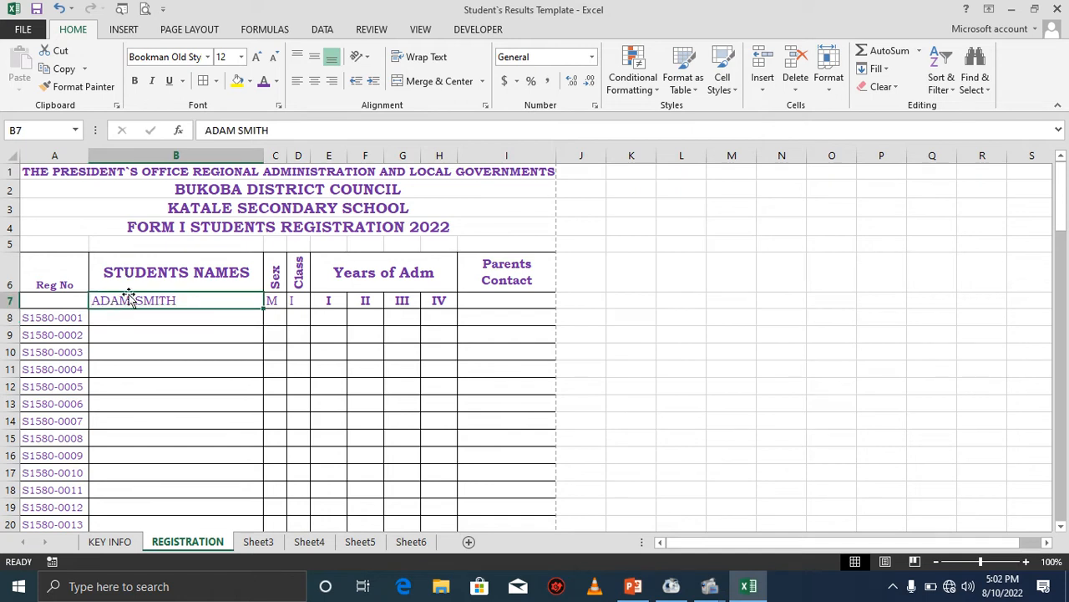
Clear the first student's name, sex and class from the header row 7.
key("Delete")
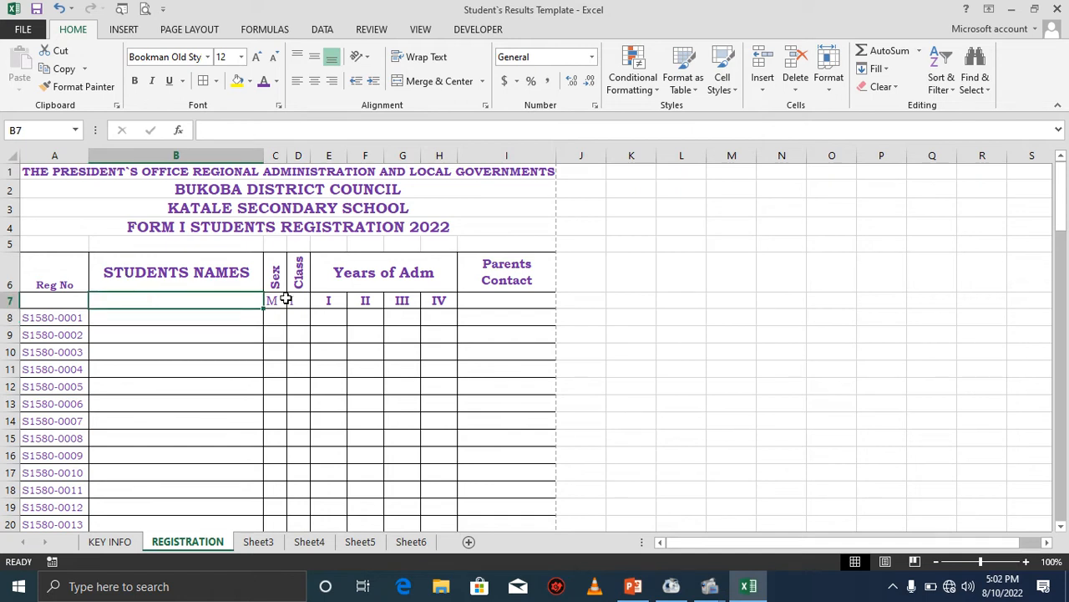
left_click(277, 299)
left_click(303, 300)
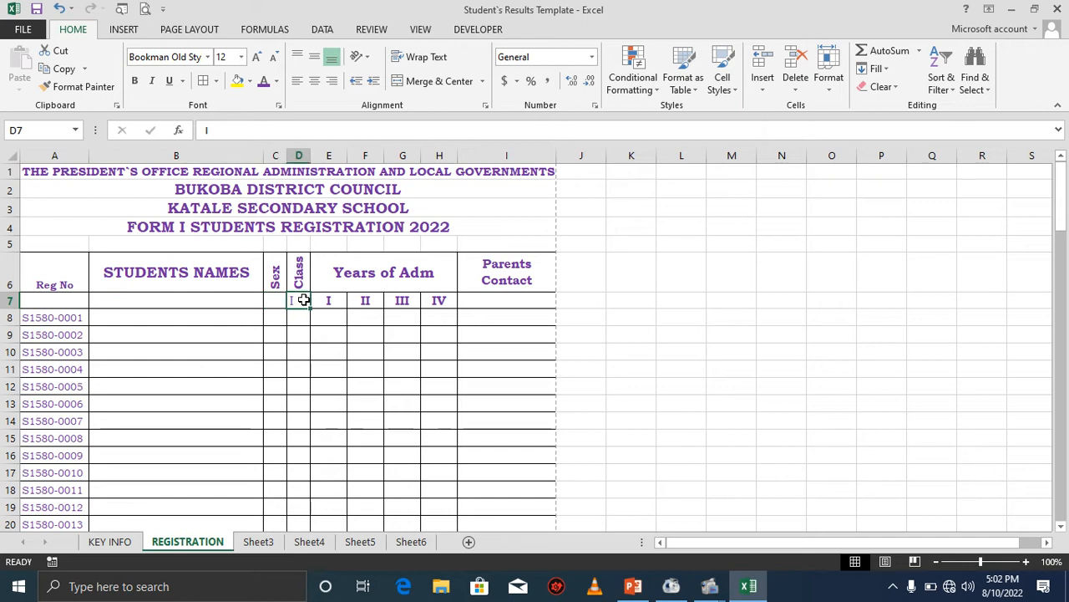
Merge the STUDENTS NAMES and Reg No header cells down across rows 6 and 7.
left_click_drag(145, 265, 198, 296)
left_click(412, 89)
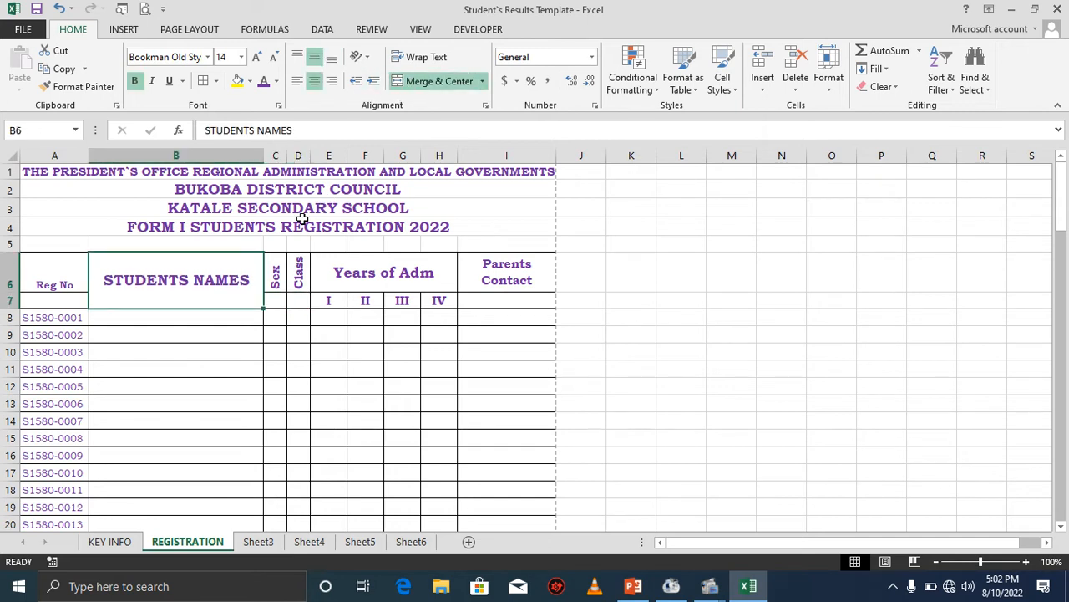
left_click(71, 269)
left_click_drag(64, 290, 62, 300)
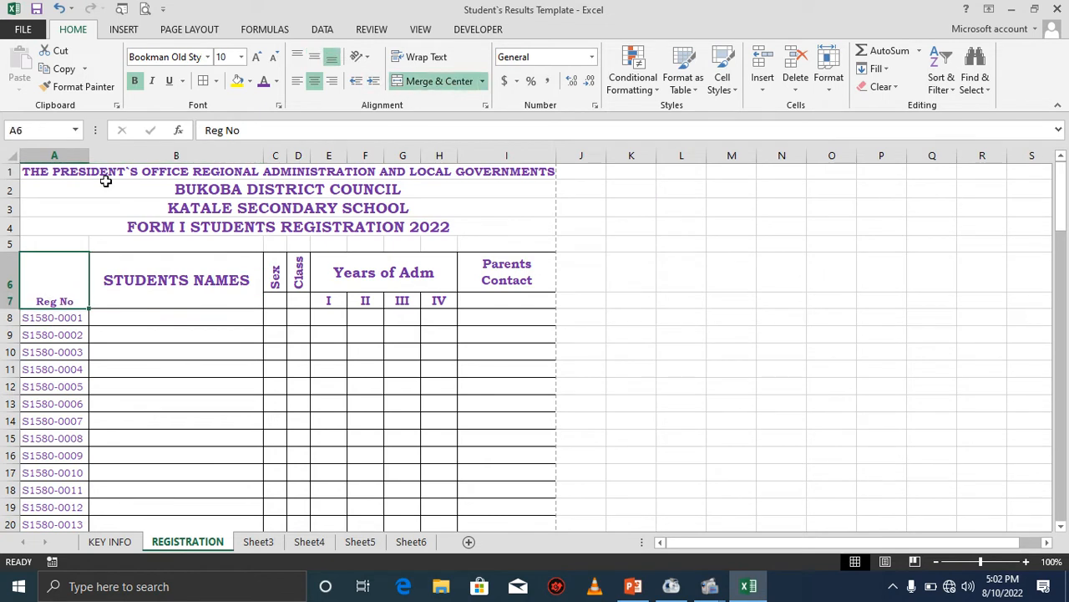
Center the Reg No header vertically and increase its font size to 12.
left_click(315, 56)
left_click(257, 59)
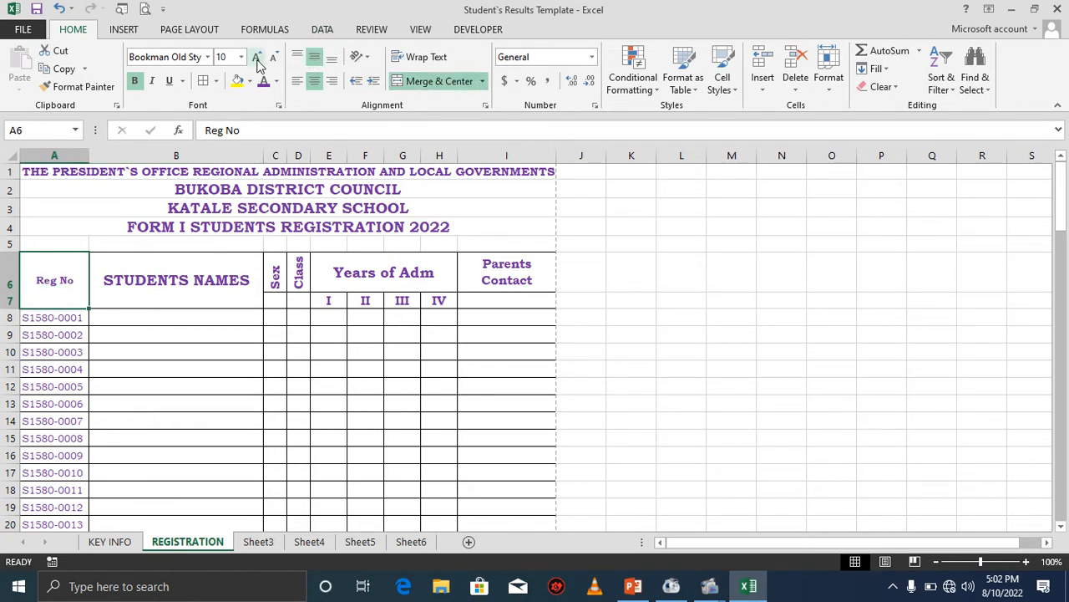
left_click(256, 58)
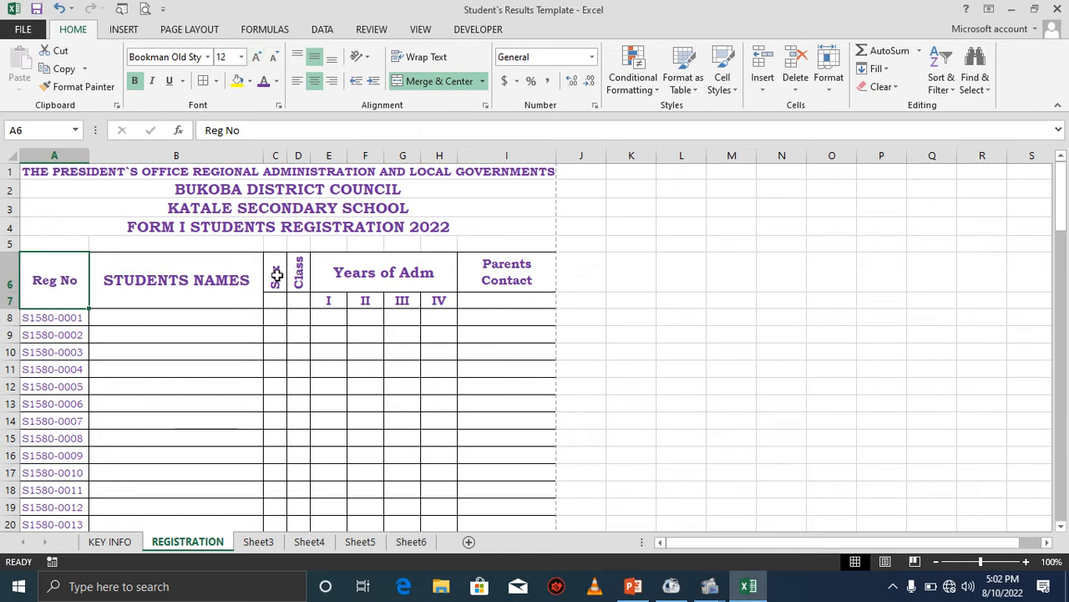
Merge and center the Sex and Class header cells down across rows 6 and 7.
left_click_drag(275, 276, 276, 301)
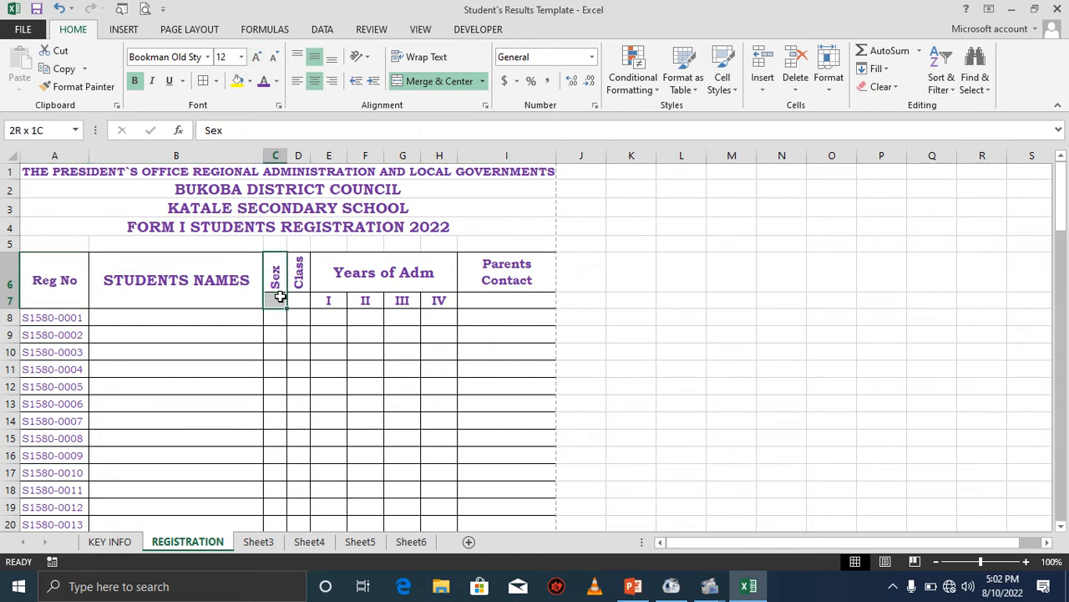
left_click(440, 81)
left_click(297, 287)
left_click_drag(297, 286, 298, 305)
left_click(435, 81)
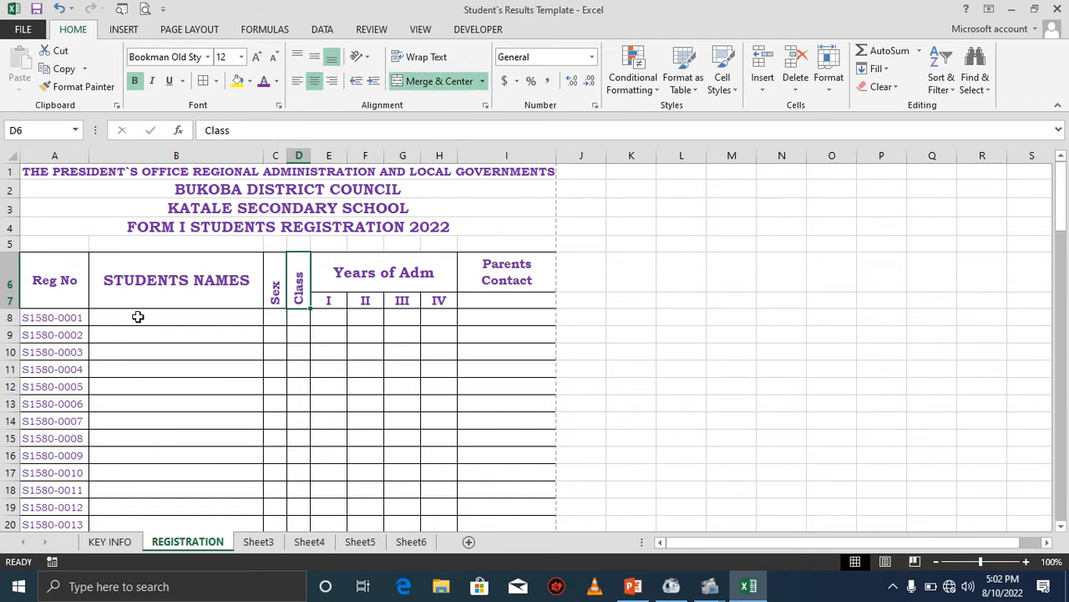
Enter the first student's full name with sex M and class I in the S1580-0001 row.
left_click(327, 318)
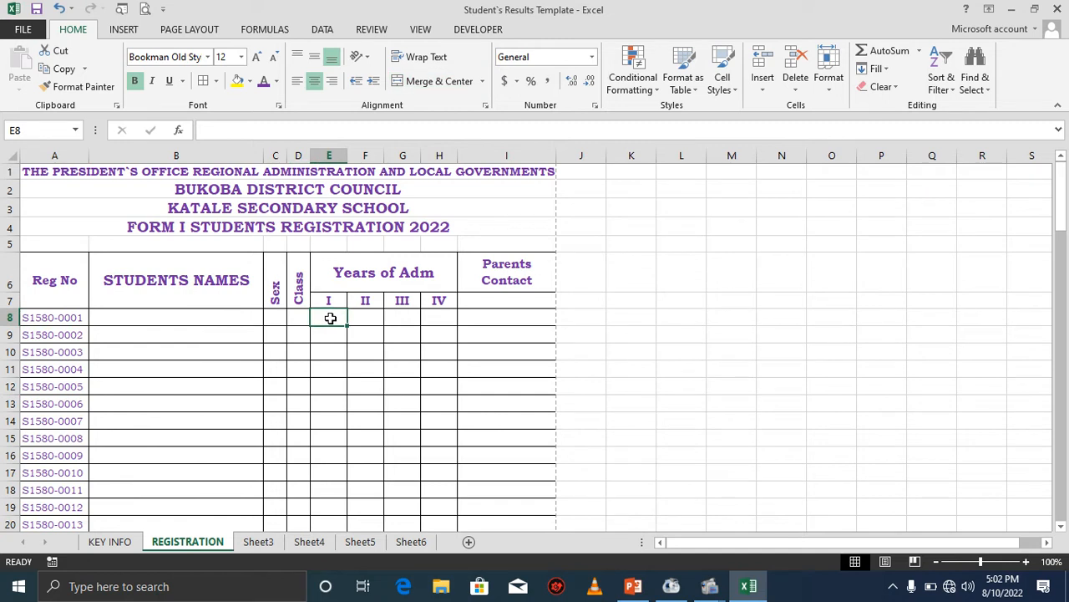
left_click(148, 318)
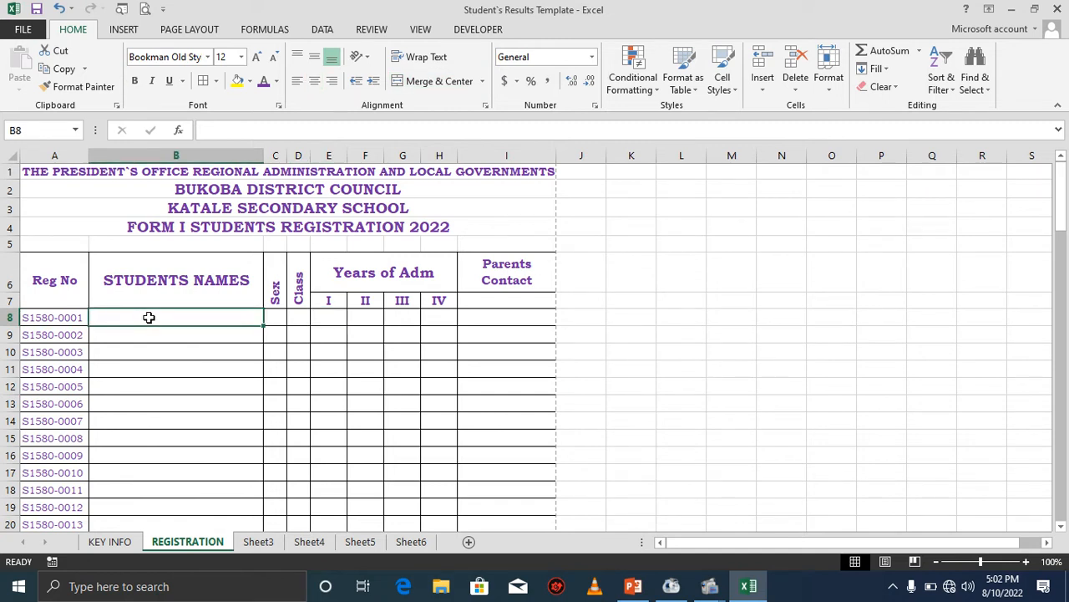
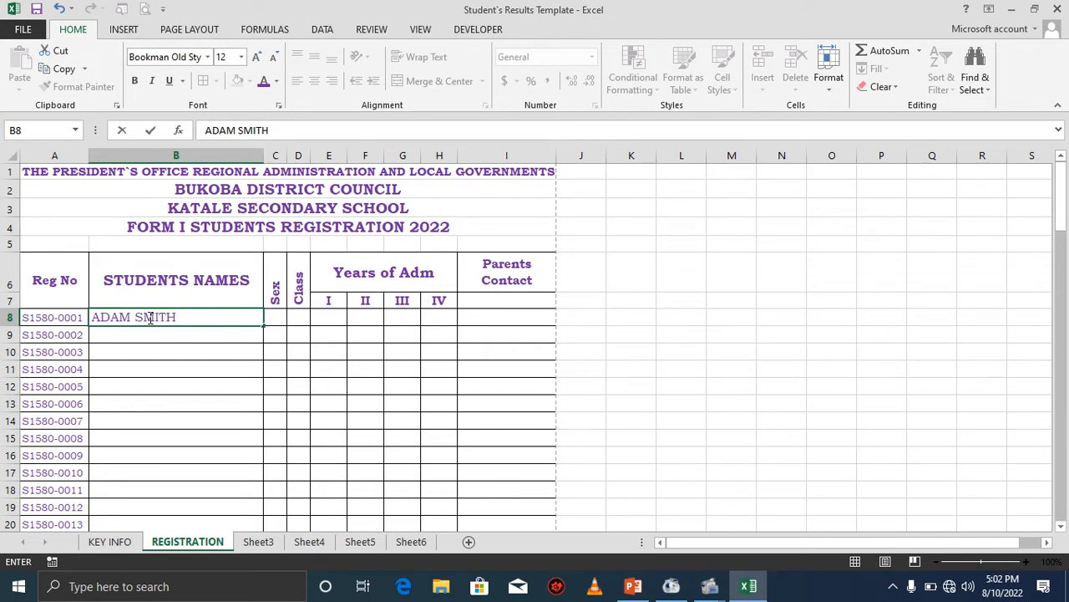
key("Tab")
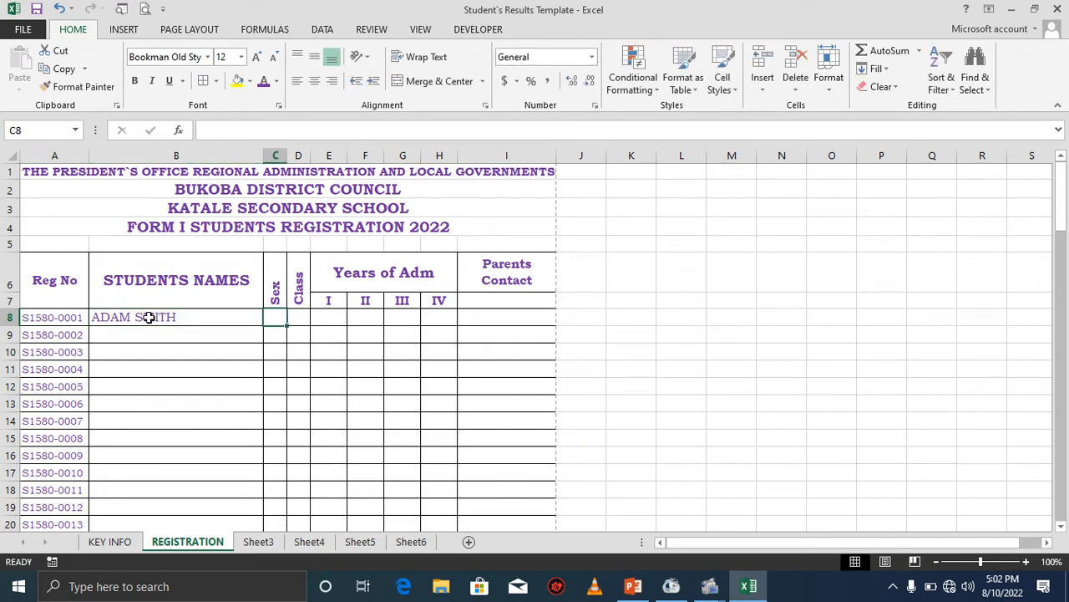
type("M")
key("Tab")
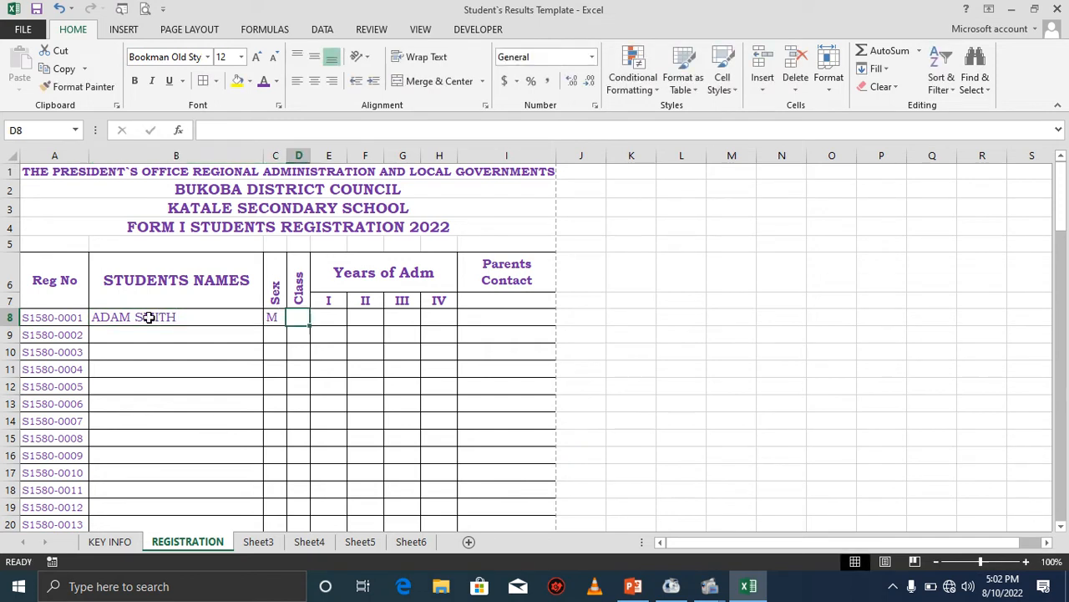
type("I")
key("Tab")
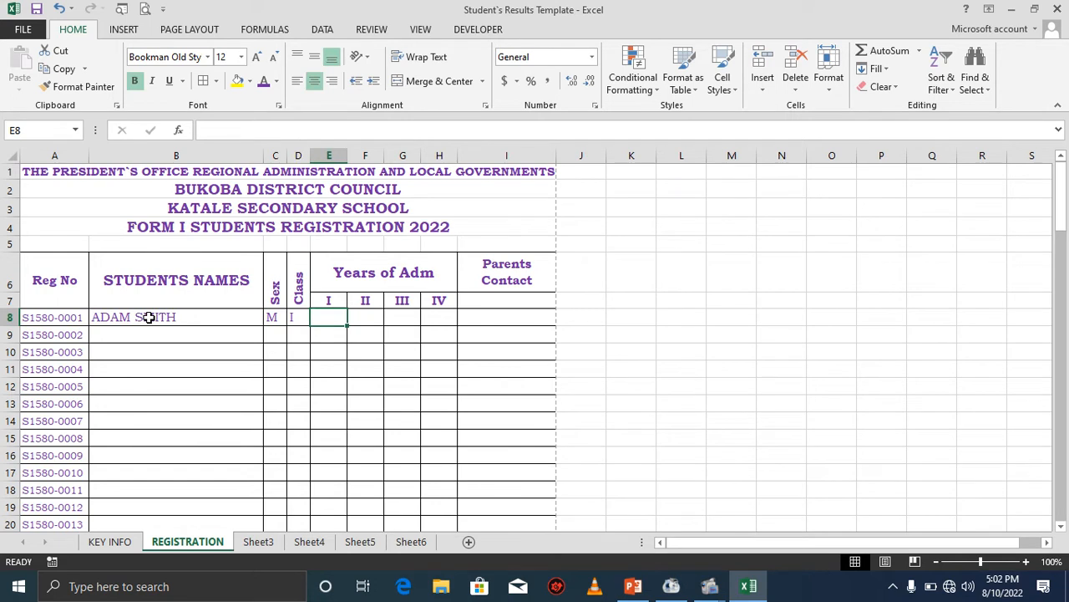
Enter 2022 as the first student's year I admission and widen columns E to H.
type("2022")
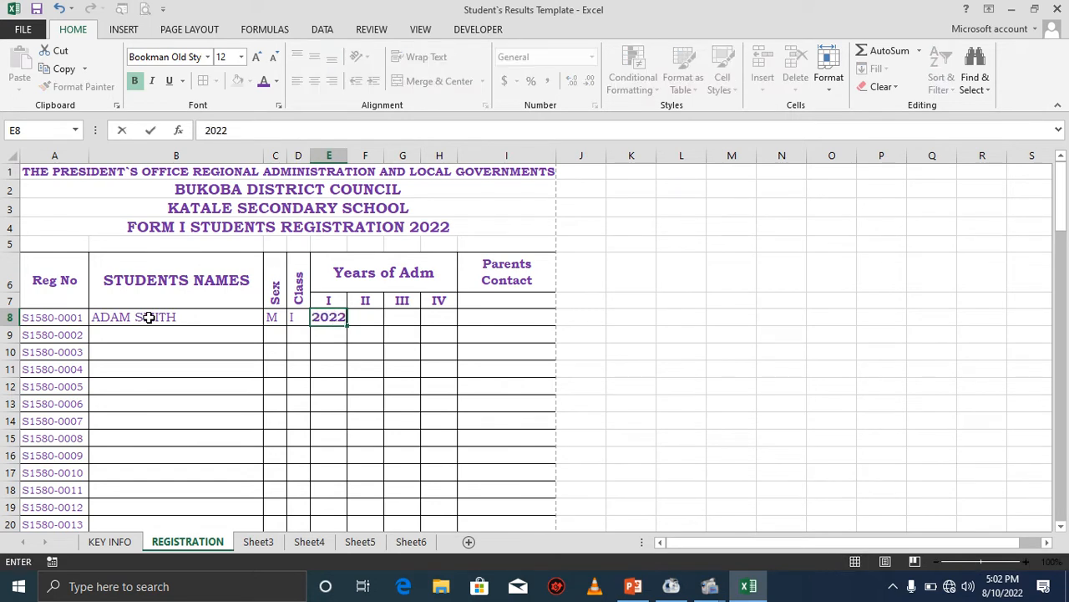
left_click(329, 337)
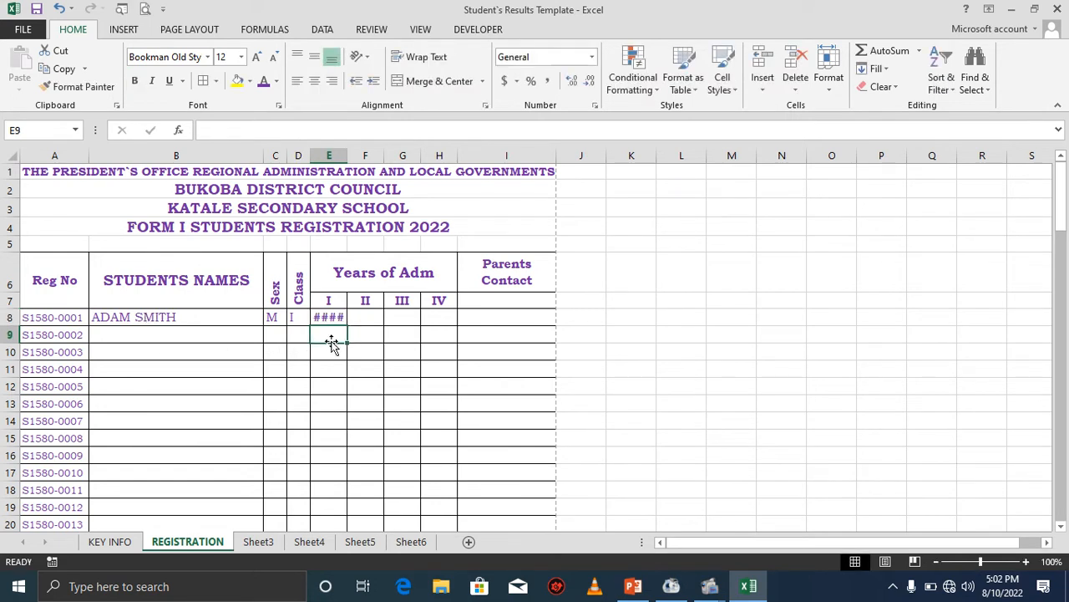
left_click_drag(329, 155, 482, 154)
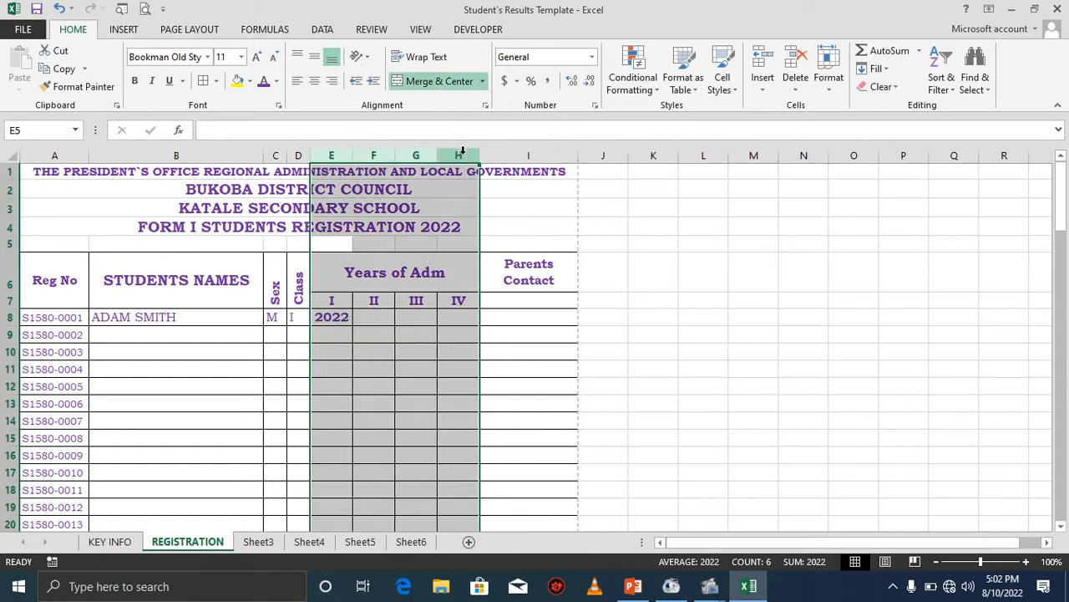
left_click(375, 323)
left_click(341, 319)
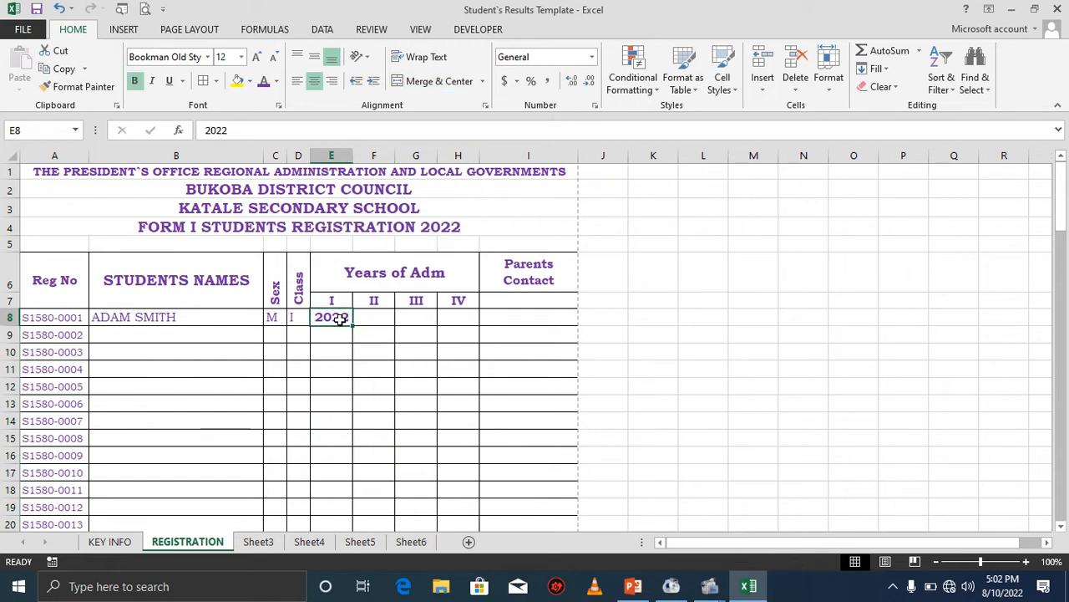
Enter the formula =E8+1 in the first student's year II cell.
left_click(372, 320)
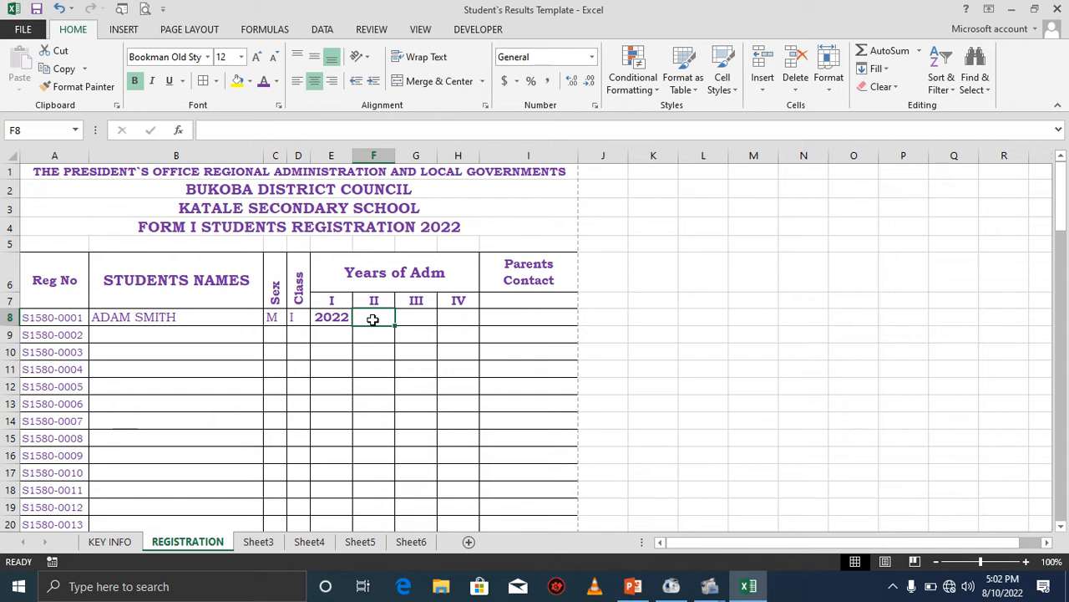
type("=")
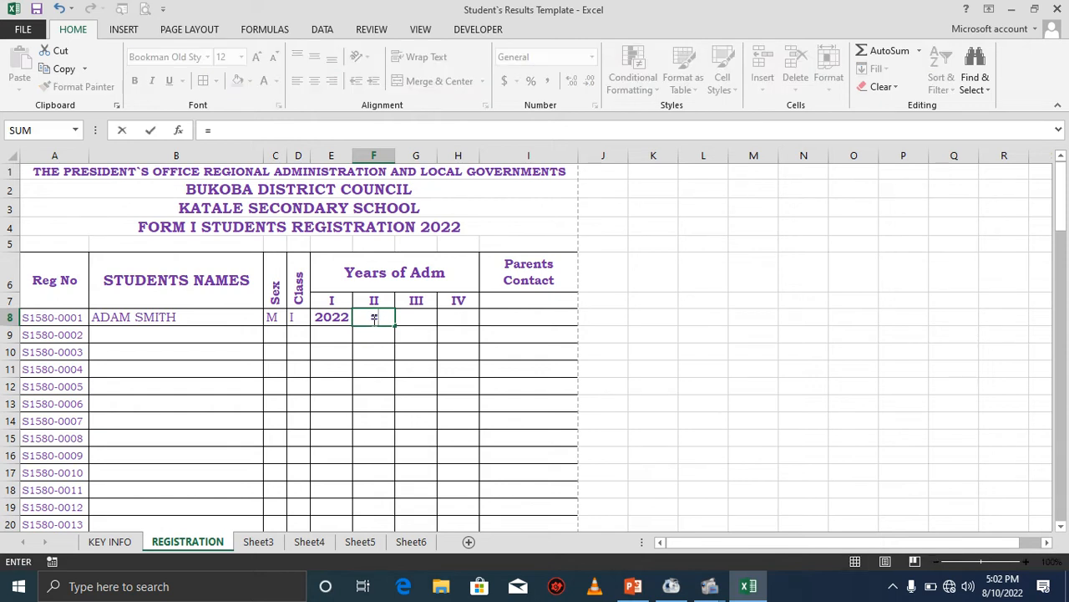
left_click(339, 320)
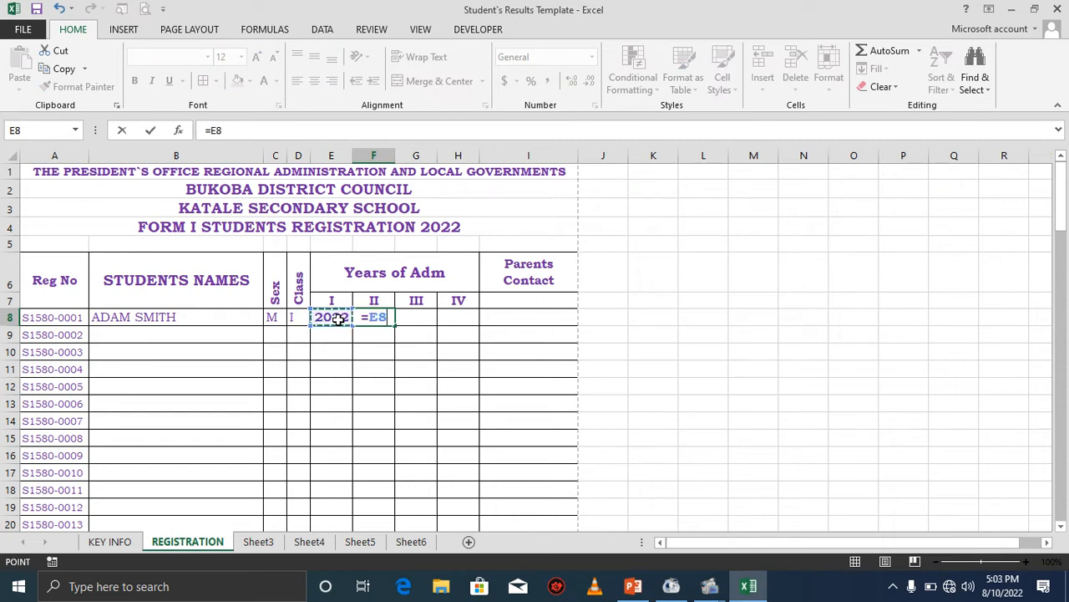
type("+1")
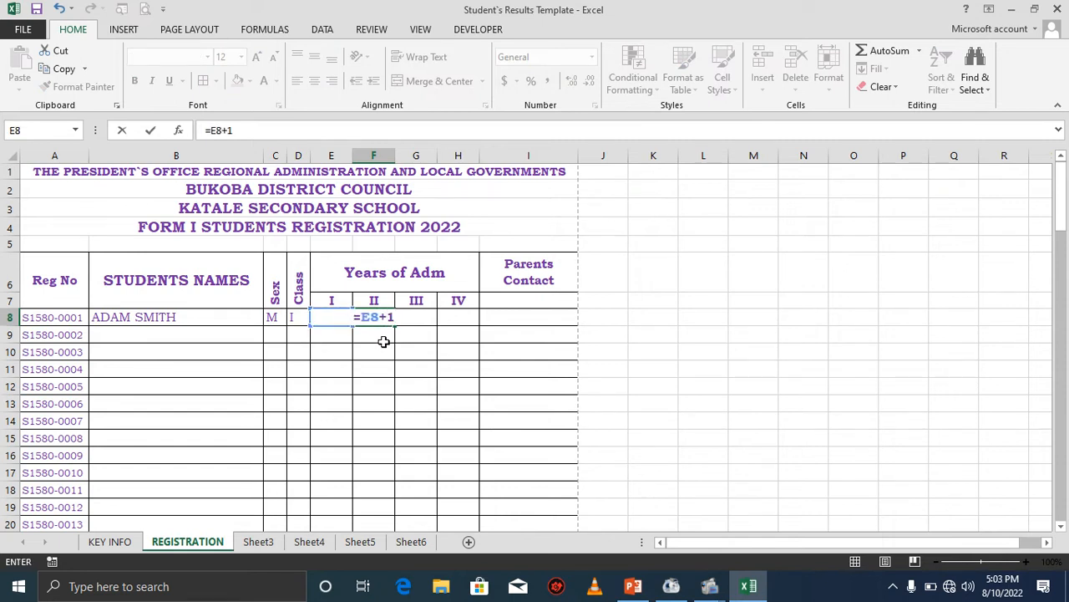
key("Return")
Fill the year II formula across to year IV for the first student and check each year's formula.
left_click(375, 318)
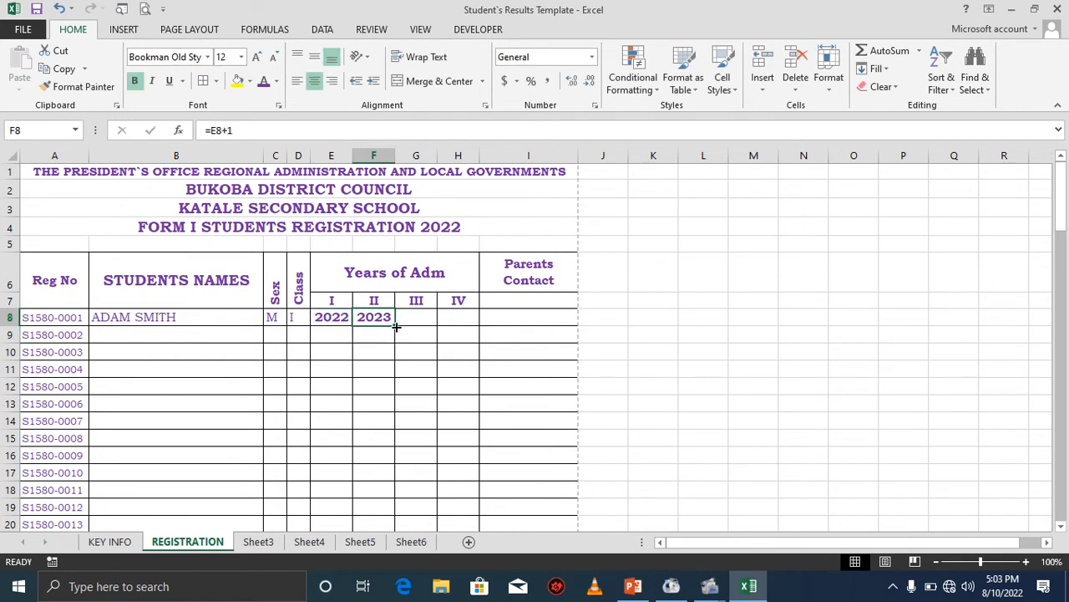
left_click_drag(395, 325, 463, 319)
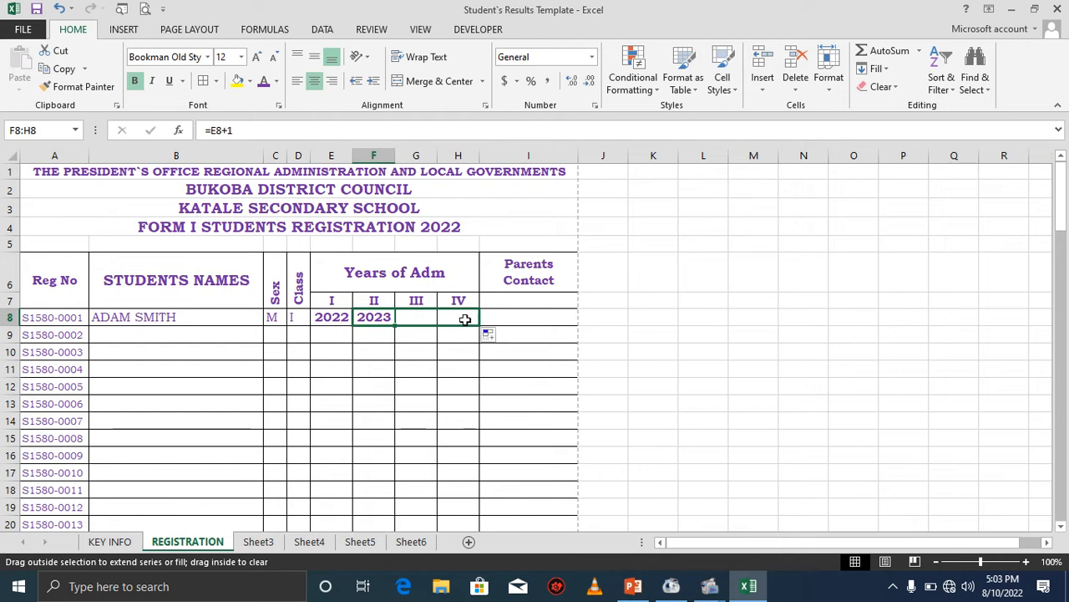
left_click(465, 333)
left_click(378, 319)
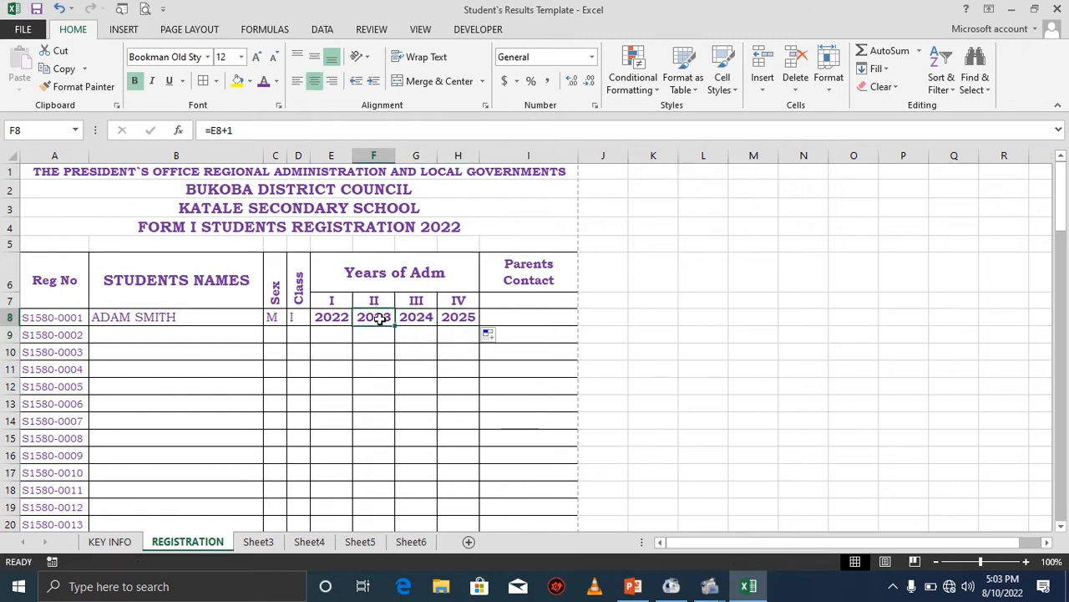
left_click(333, 314)
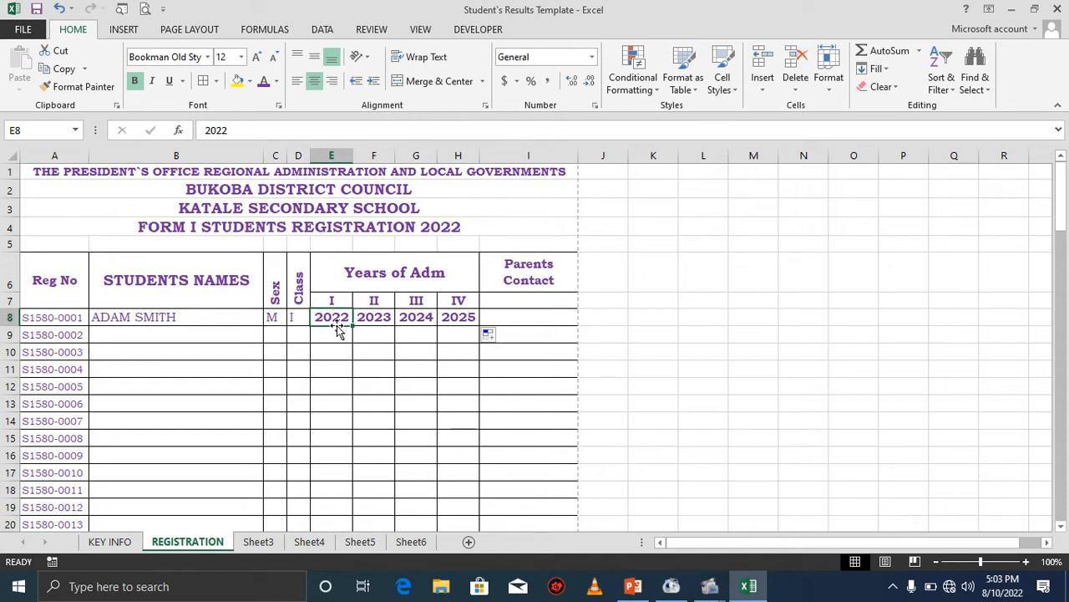
left_click(382, 318)
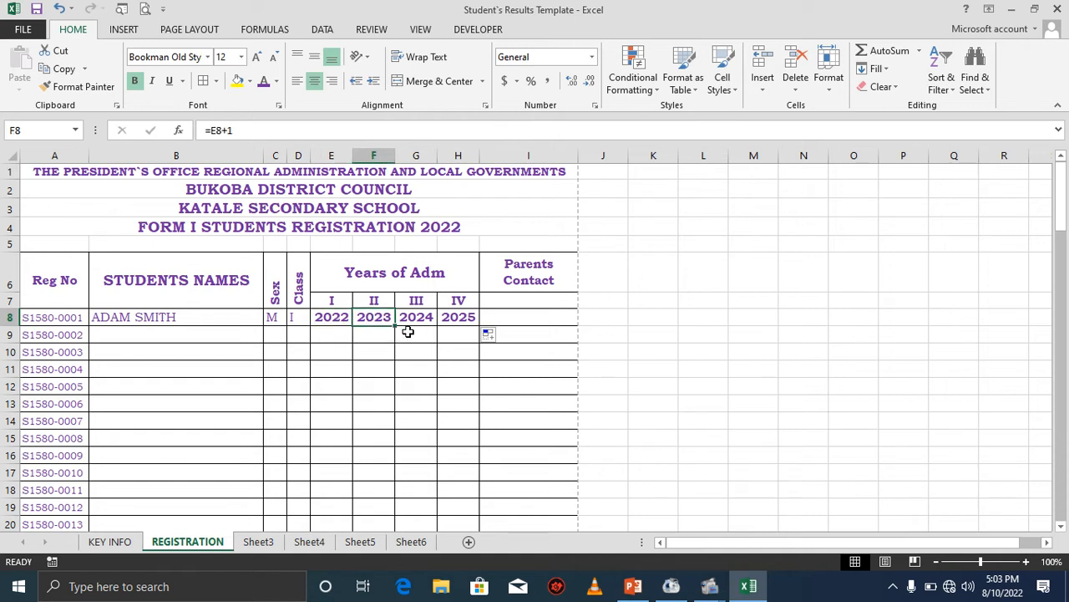
left_click(421, 321)
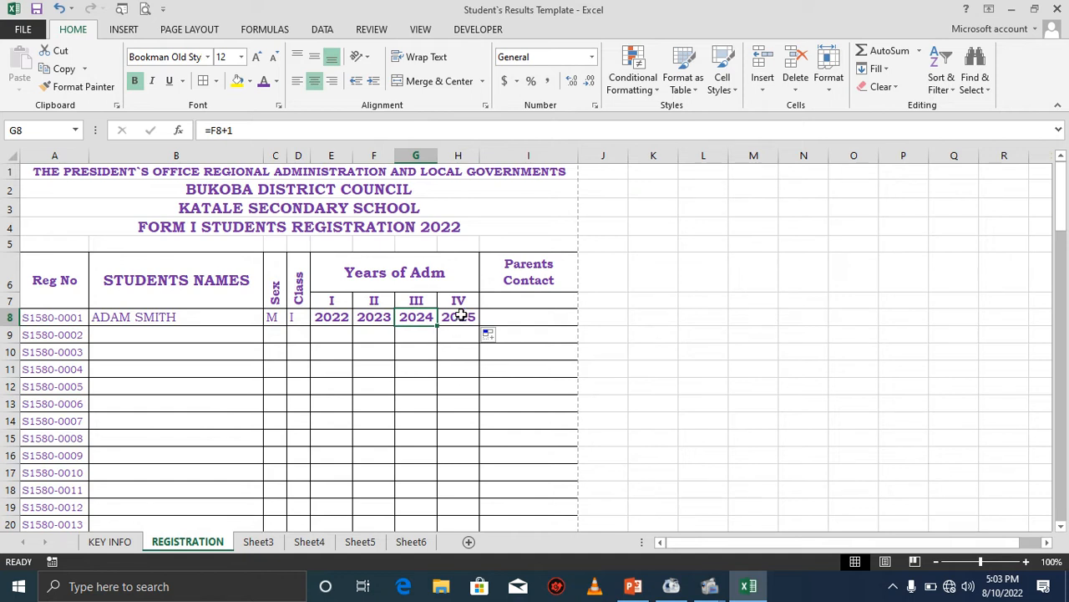
left_click(460, 316)
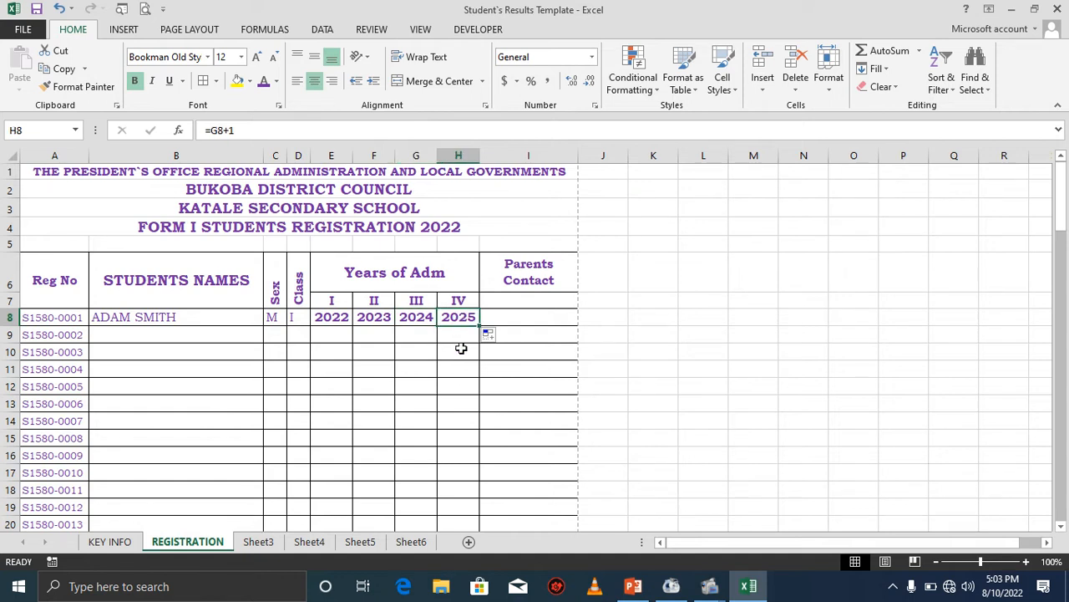
Enter the second student's full name with sex F and class I in the S1580-0002 row.
left_click(158, 333)
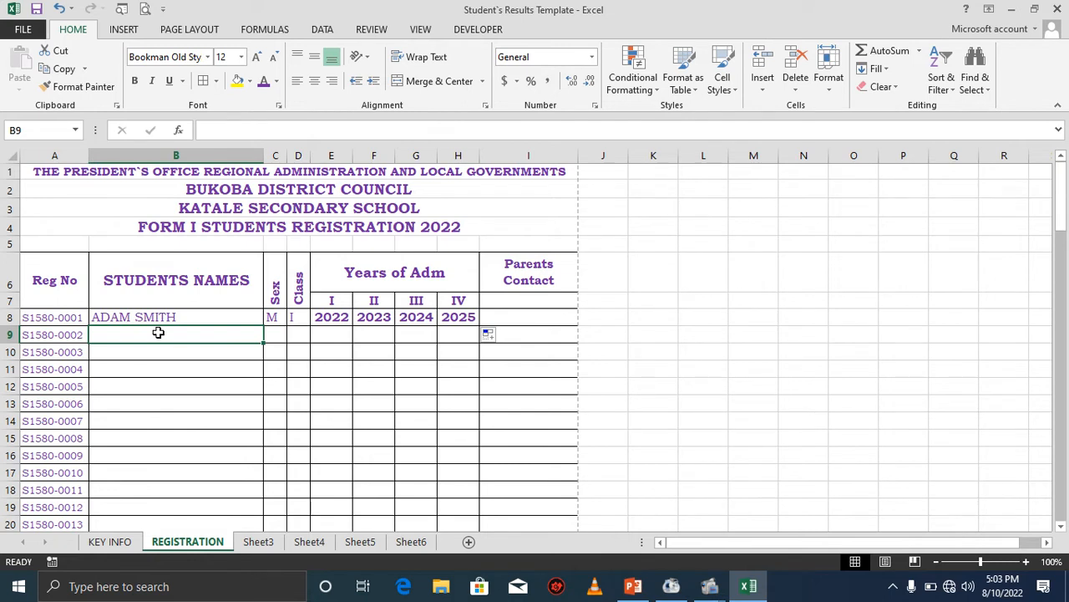
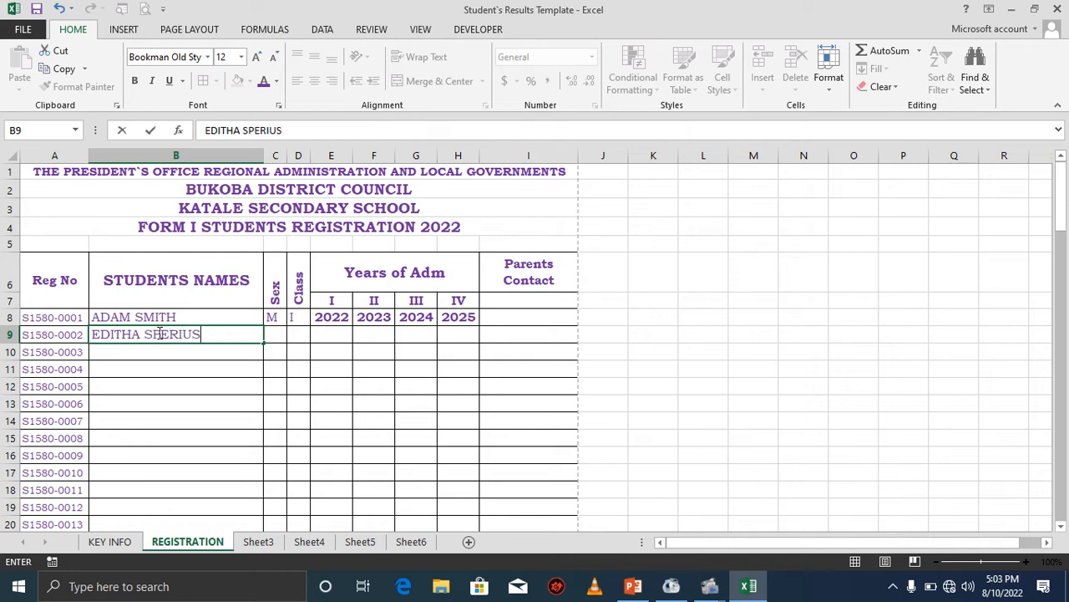
key("Tab")
type("F")
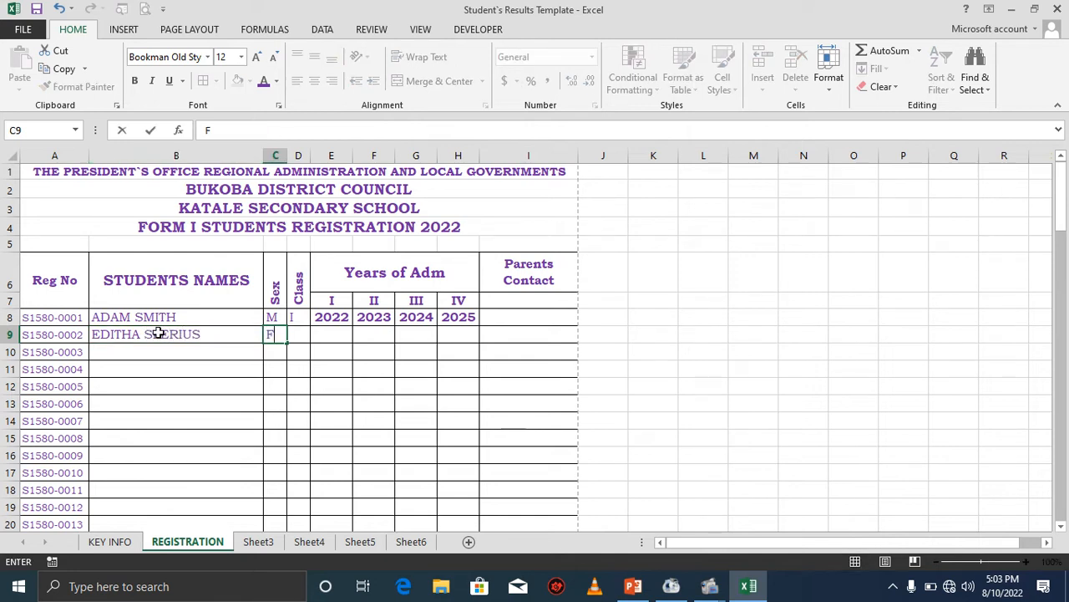
key("Tab")
type("I")
key("Tab")
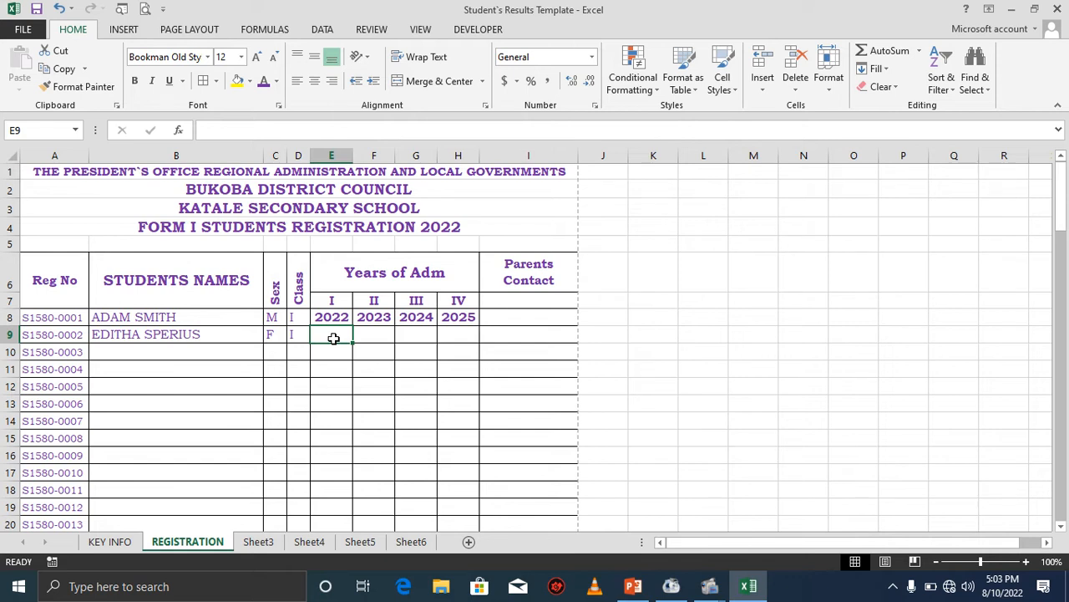
Enter the formula =IF(B9="","",E8) in the second student's year I cell.
type("=")
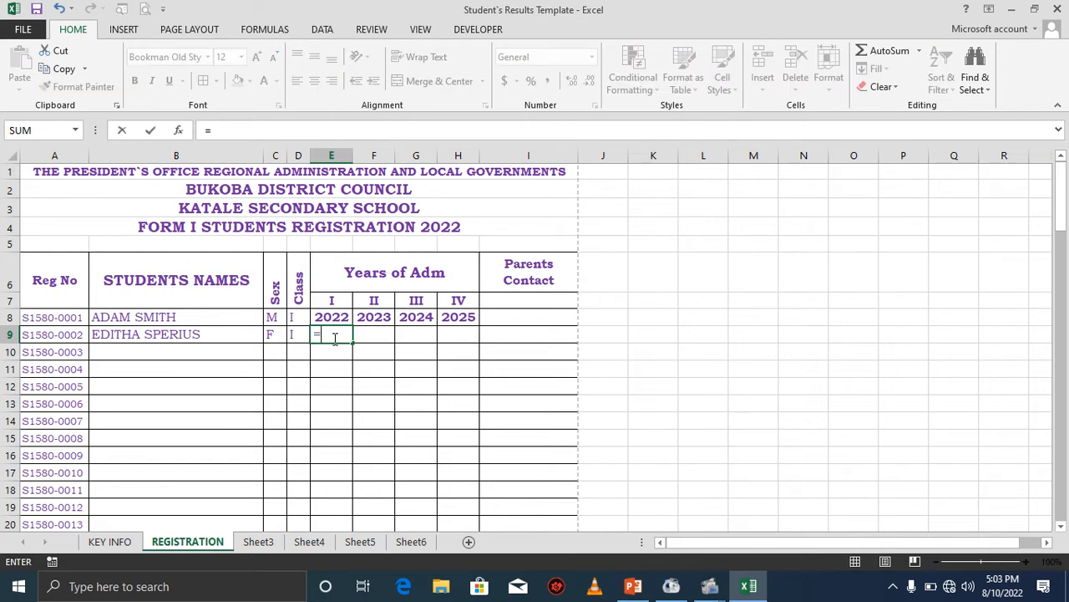
type("IF")
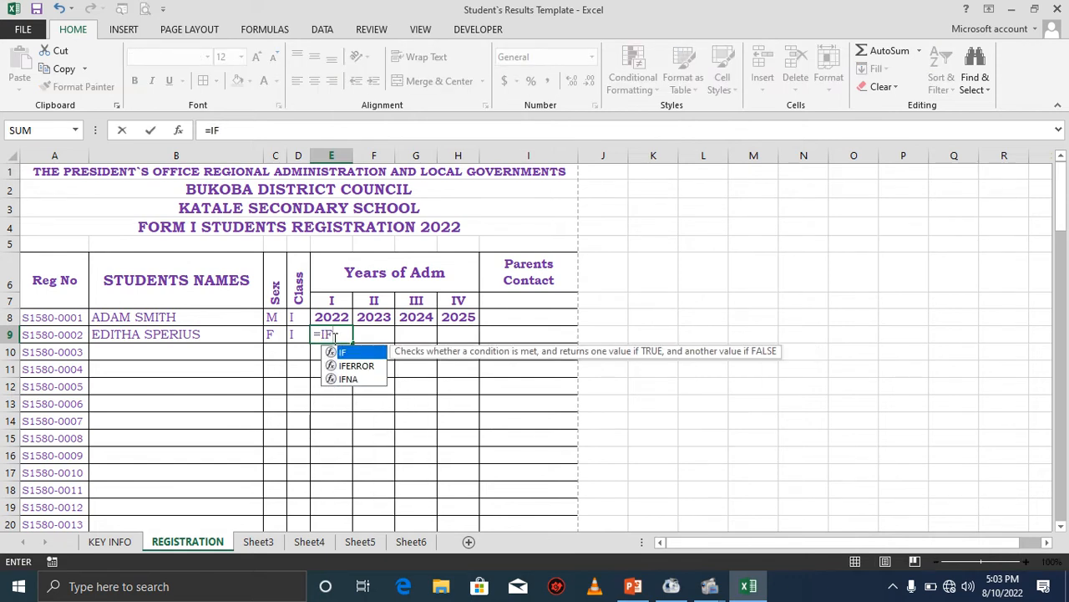
type("(")
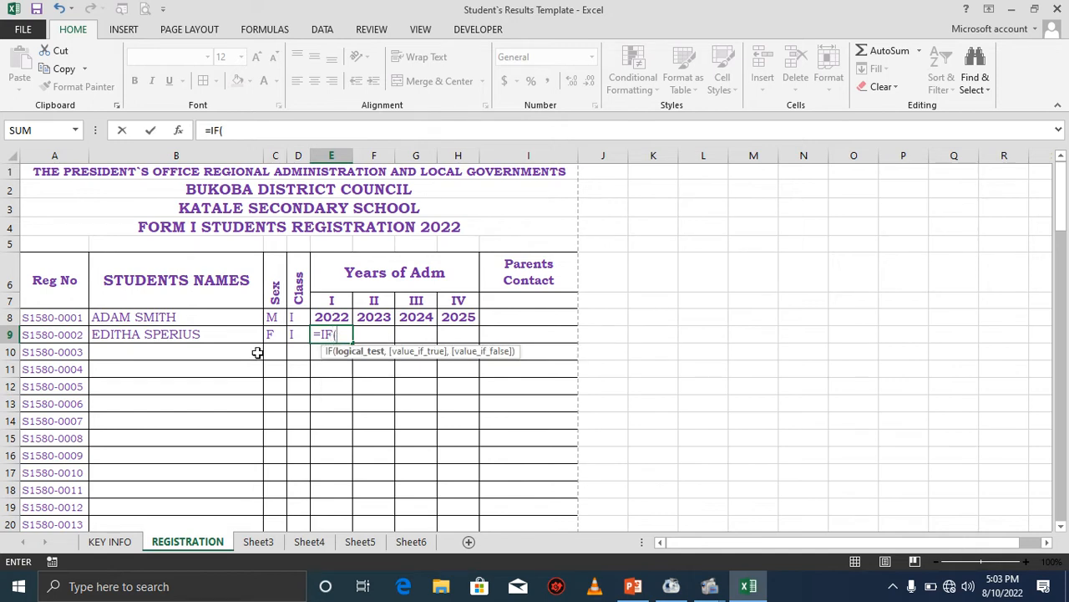
left_click(164, 338)
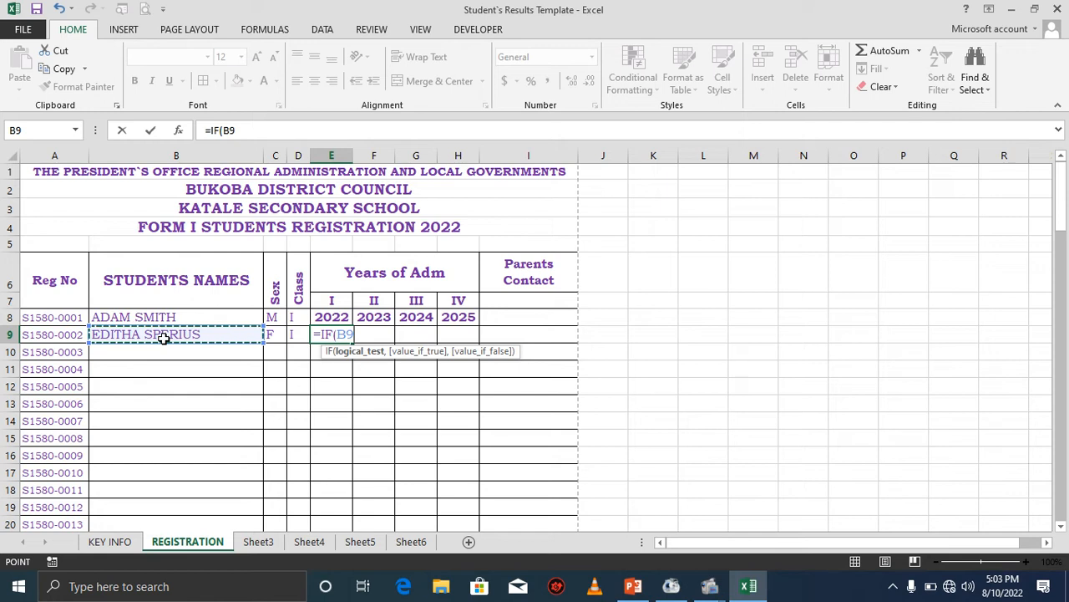
type("=\"\"<")
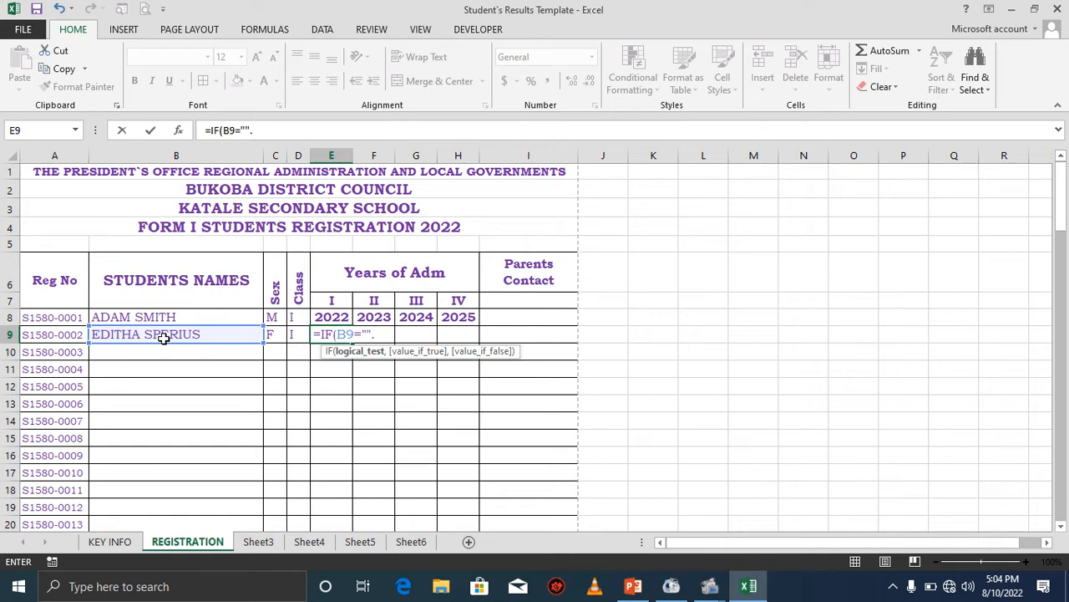
key("BackSpace")
type(",")
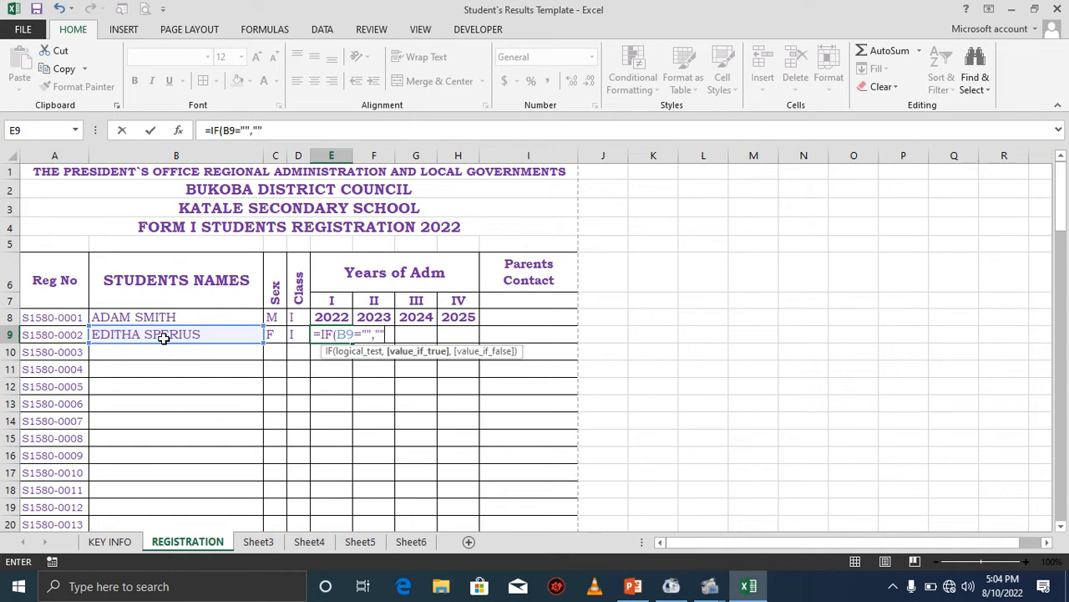
type("\"\",")
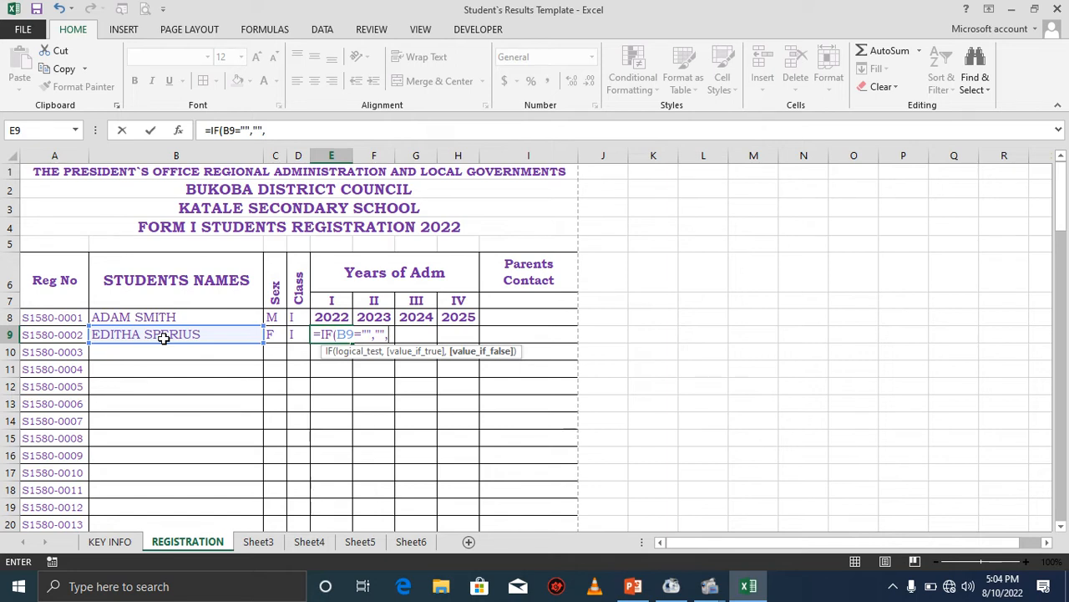
left_click(330, 316)
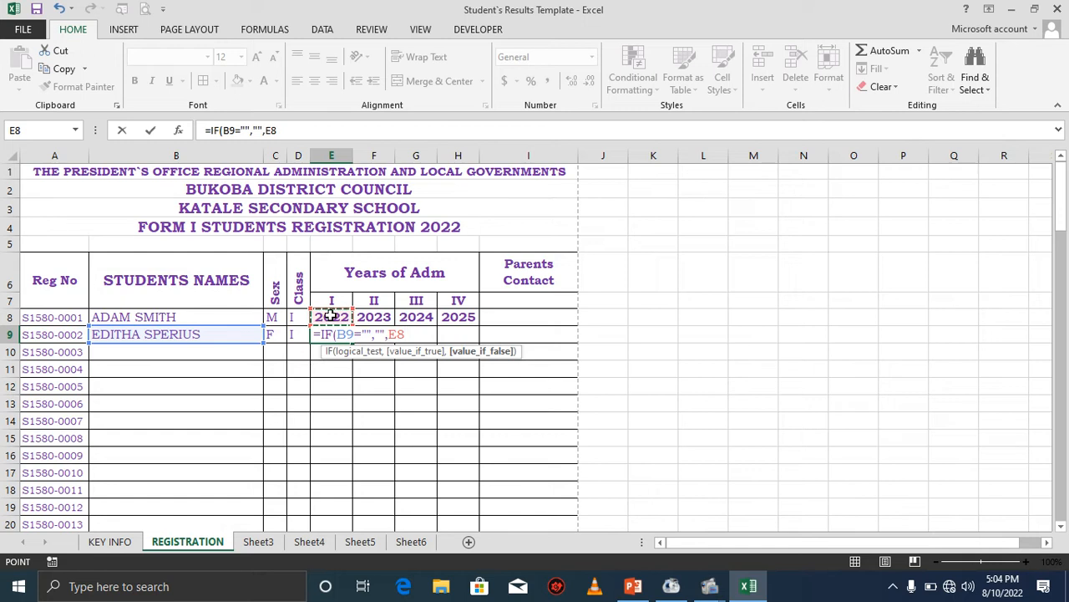
type(")")
key("Return")
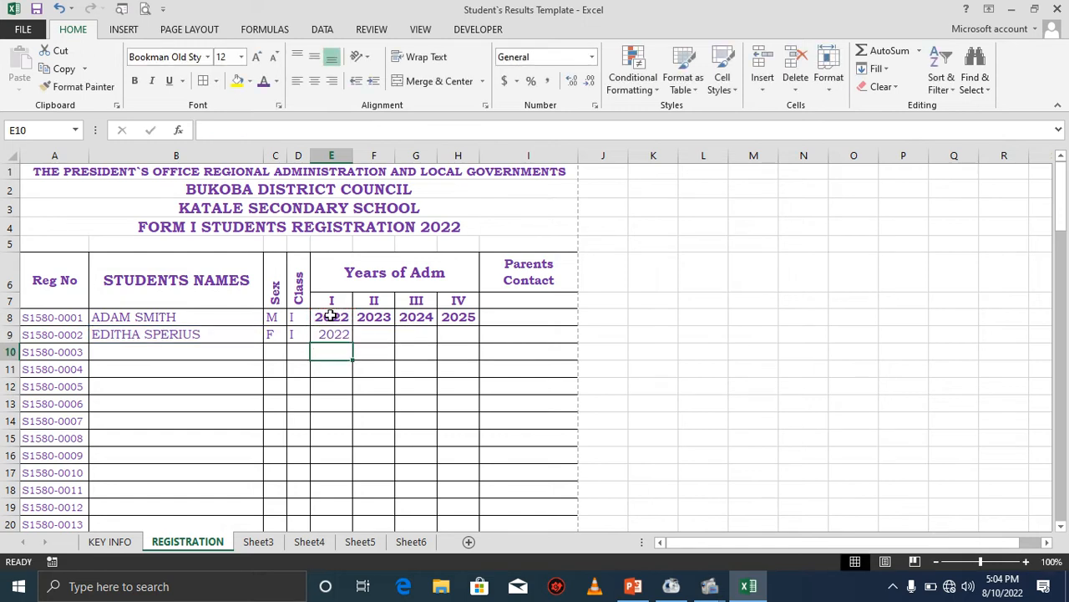
Make the year cells E8 to H107 bold and centred vertically.
left_click(333, 336)
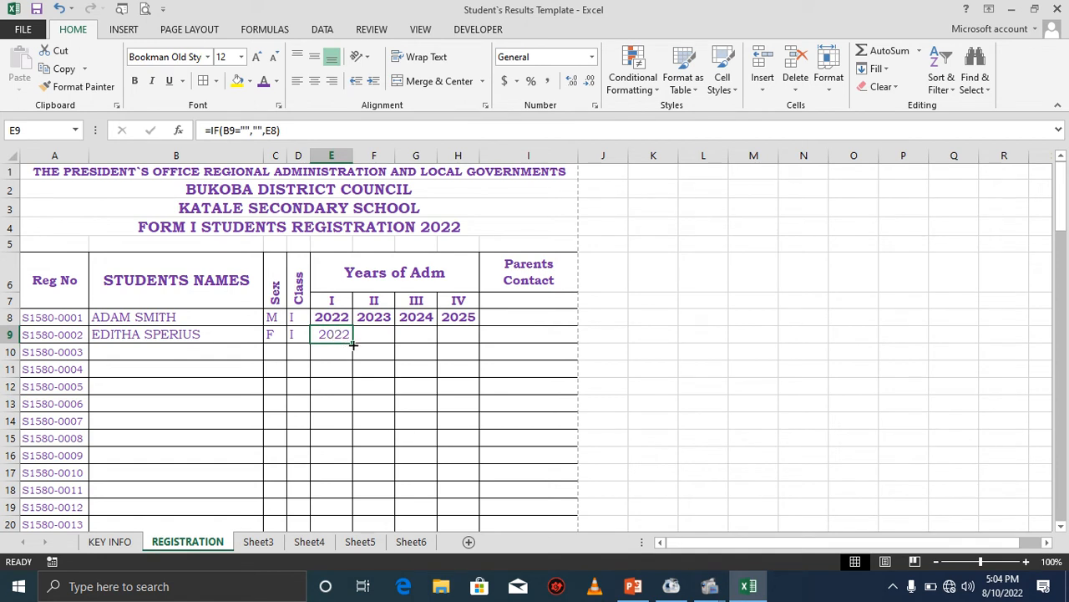
left_click_drag(333, 320, 458, 500)
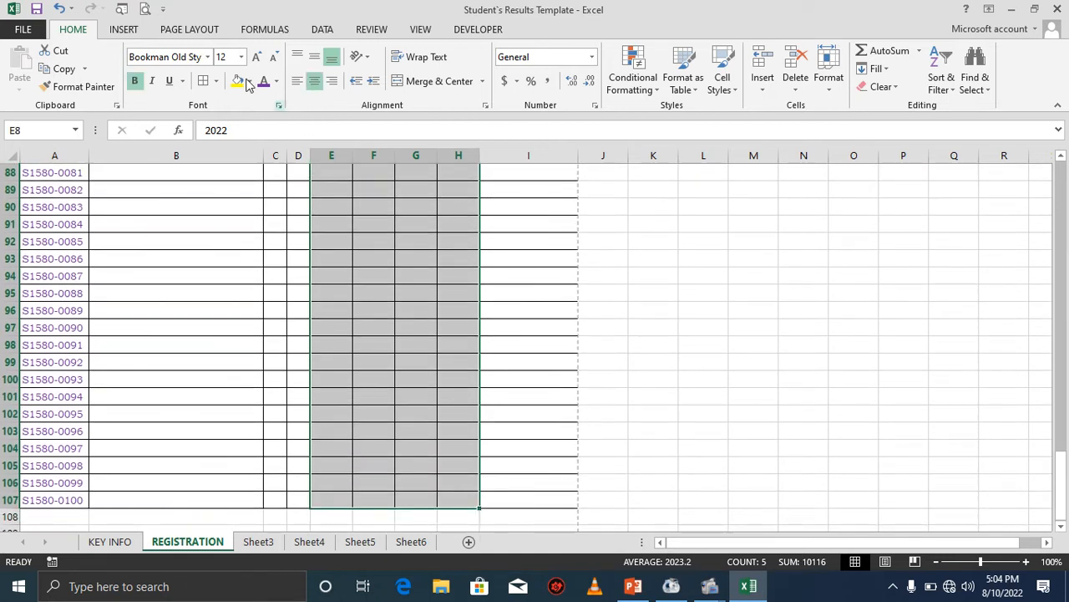
left_click(139, 83)
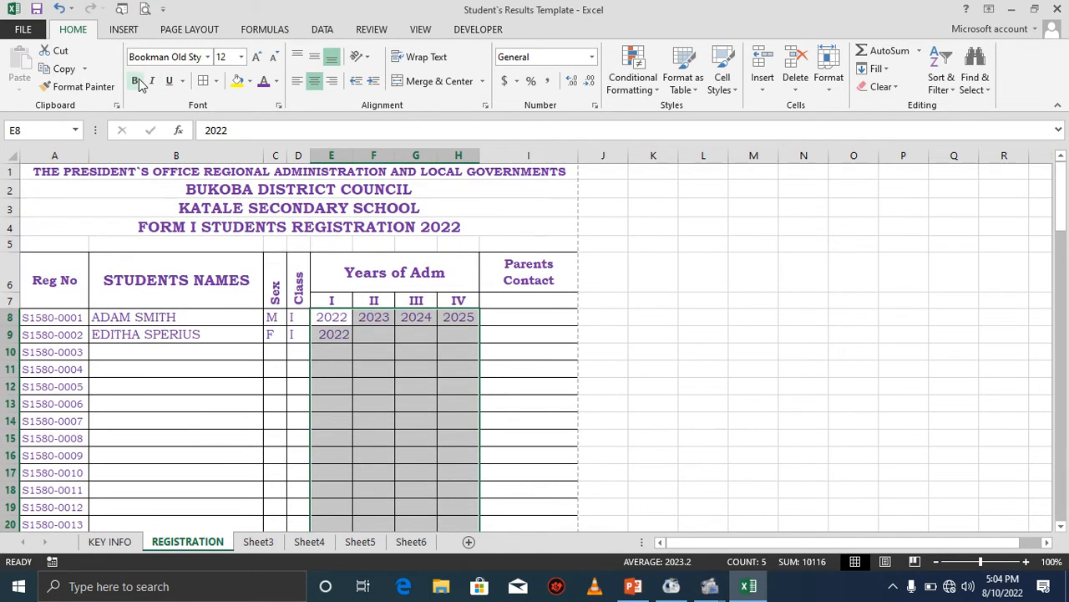
left_click(139, 83)
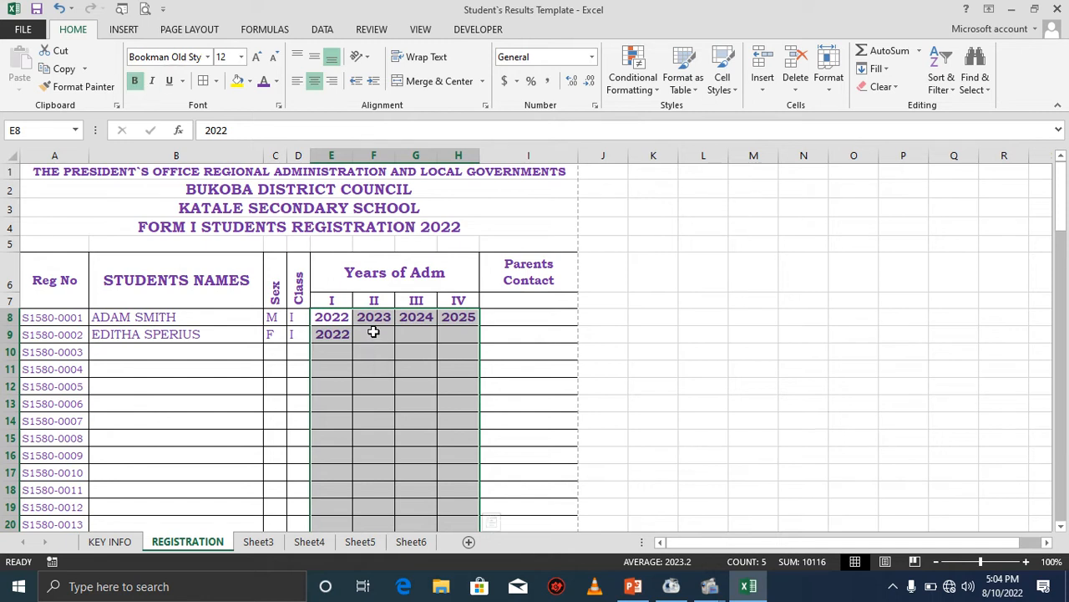
left_click(314, 56)
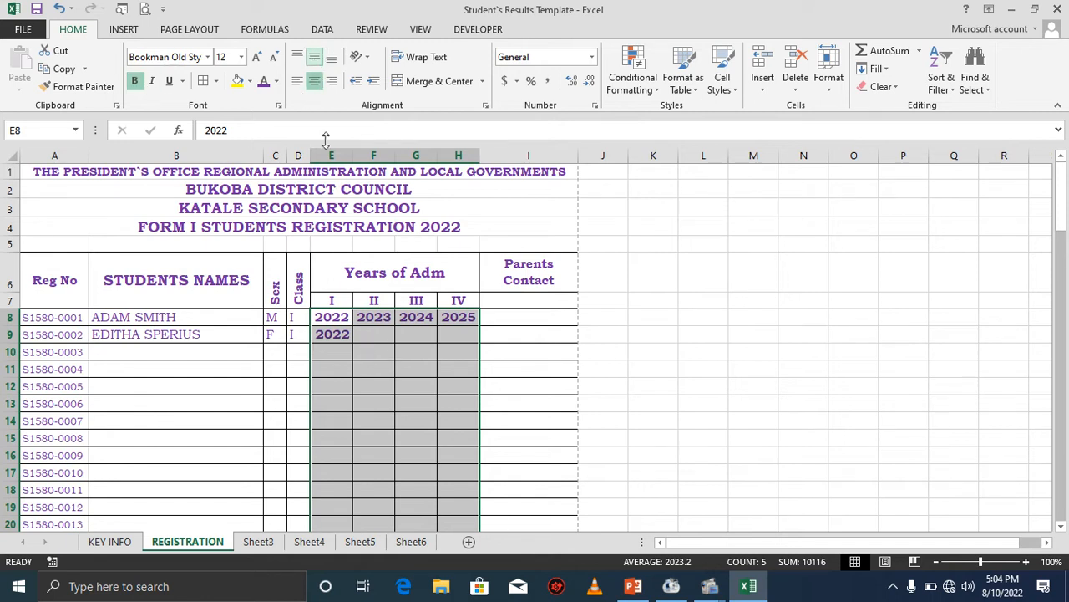
Fill the second student's year I formula across to the year IV cell.
left_click(340, 337)
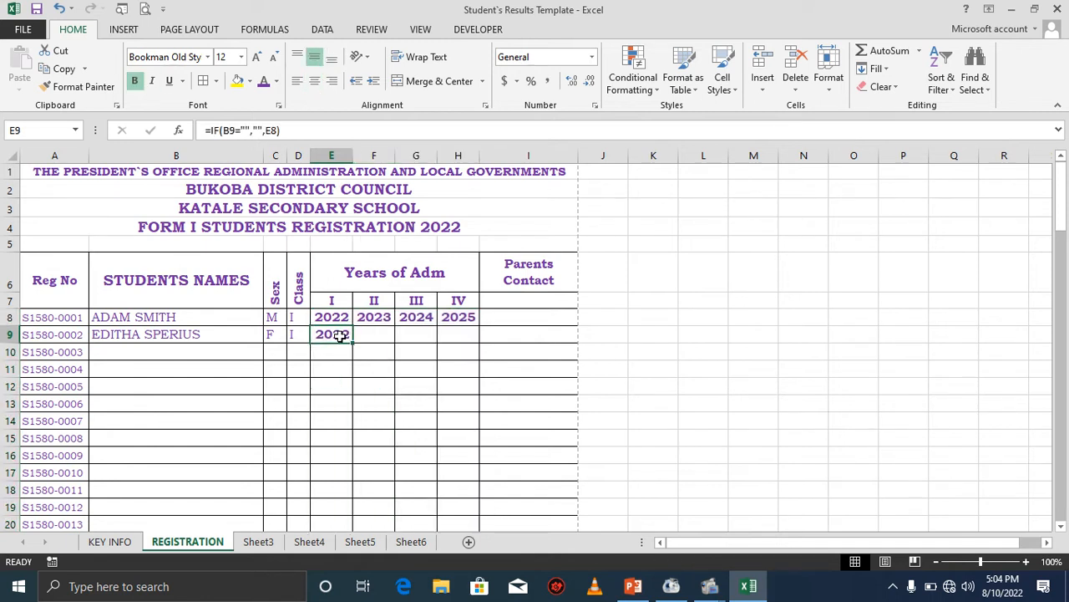
left_click_drag(354, 342, 473, 343)
left_click(383, 336)
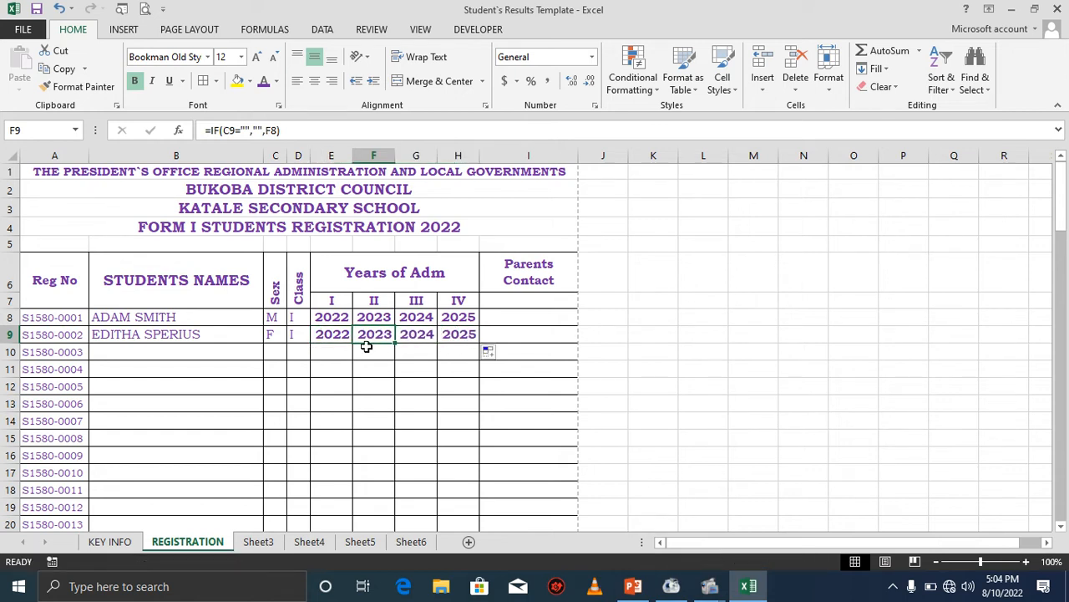
left_click(342, 332)
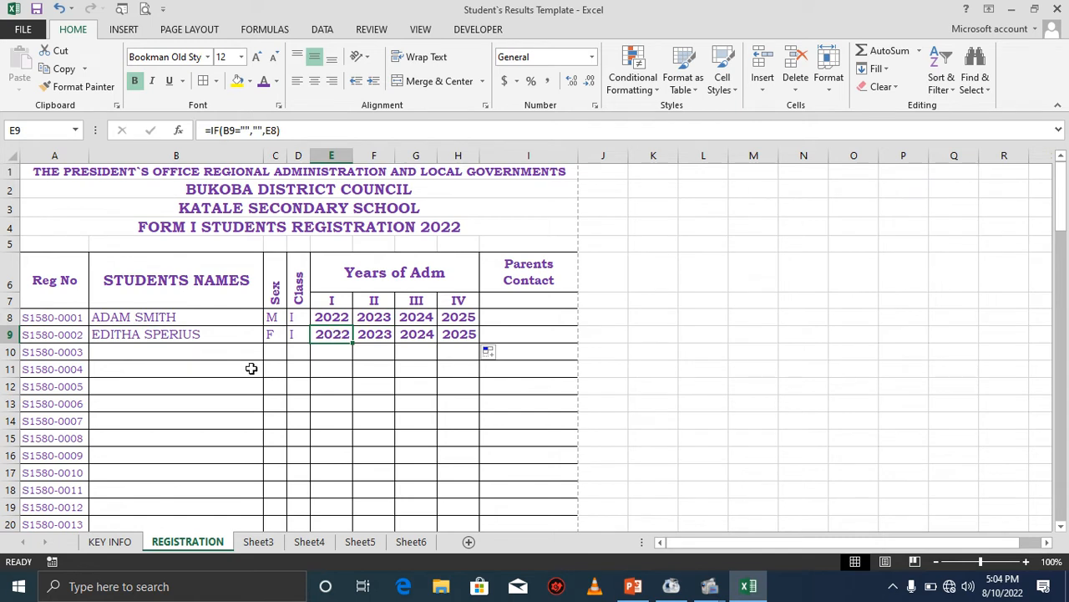
Clear the second student's name to test the year formulas and undo the deletion.
left_click(159, 336)
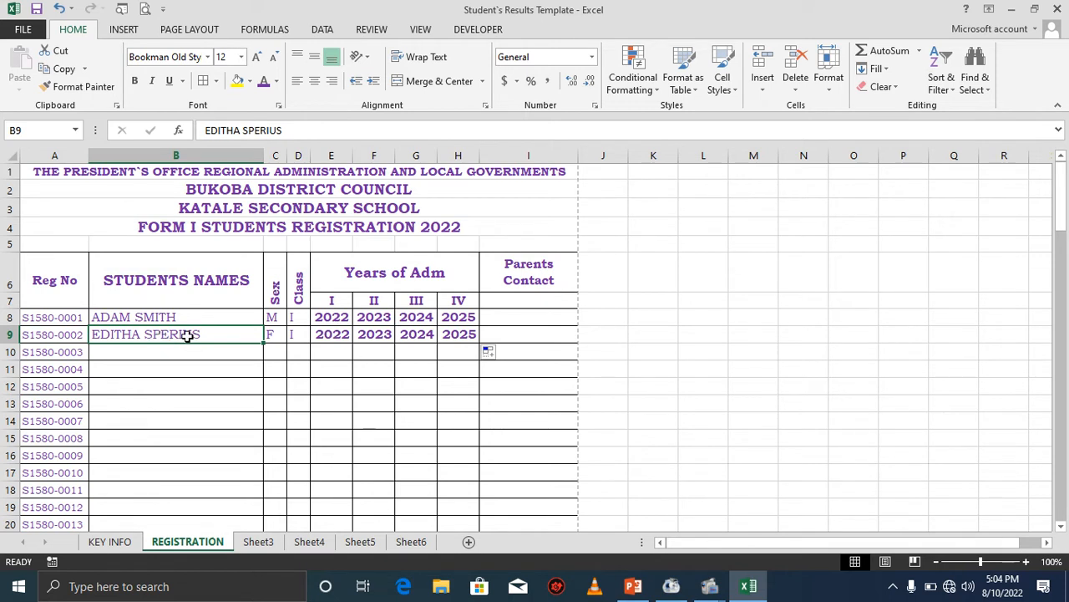
key("Delete")
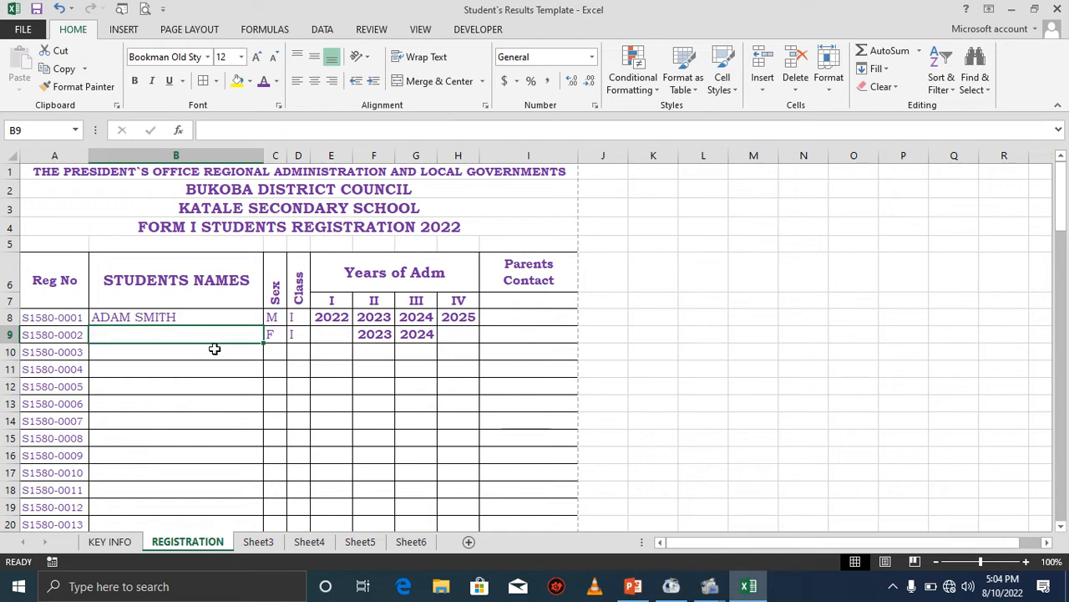
left_click(205, 354)
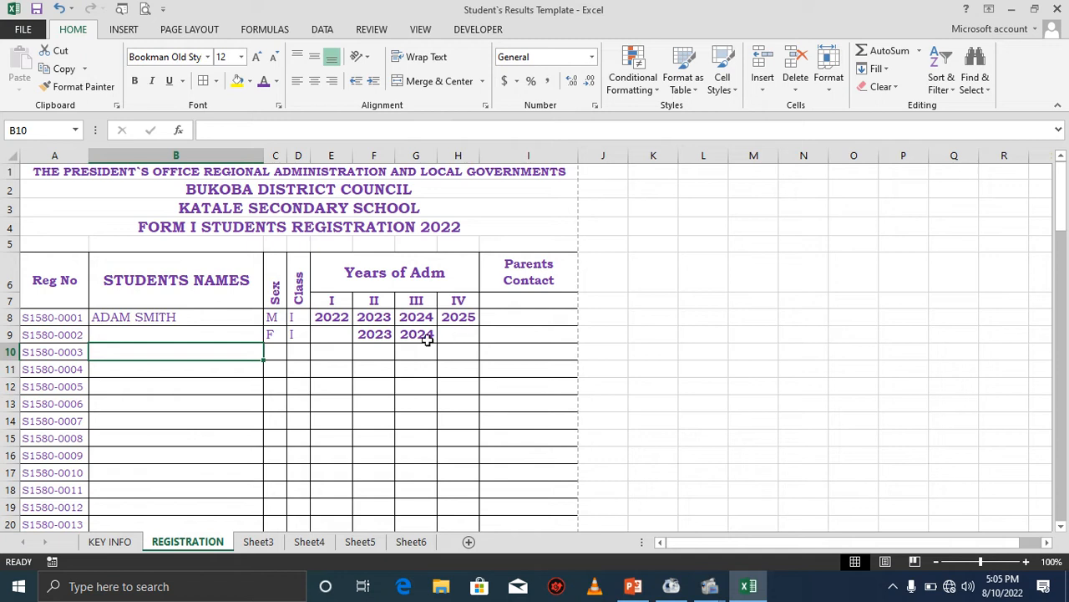
left_click(380, 335)
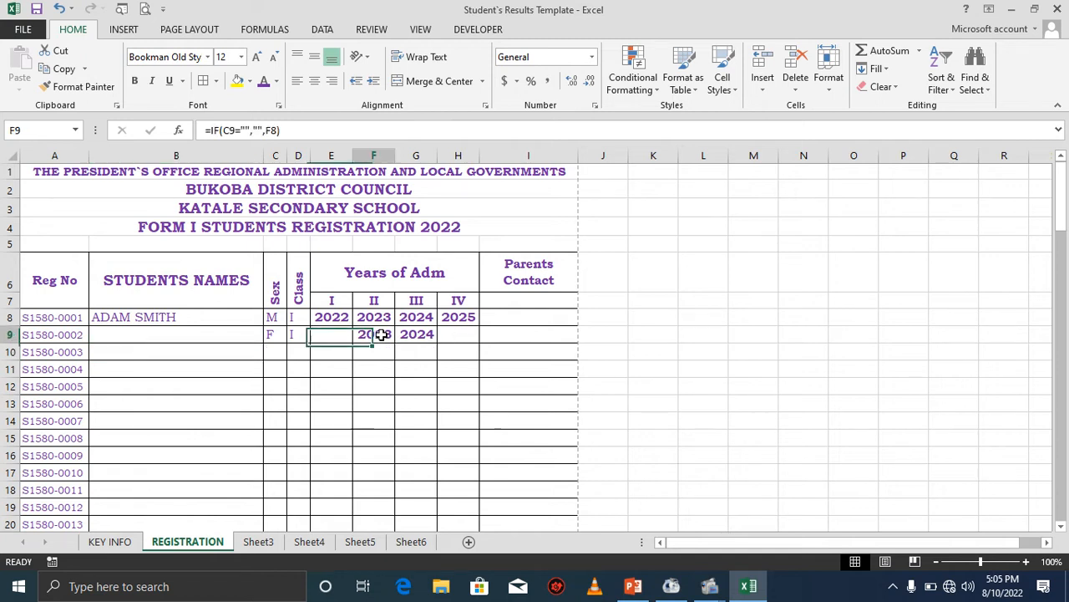
left_click(338, 334)
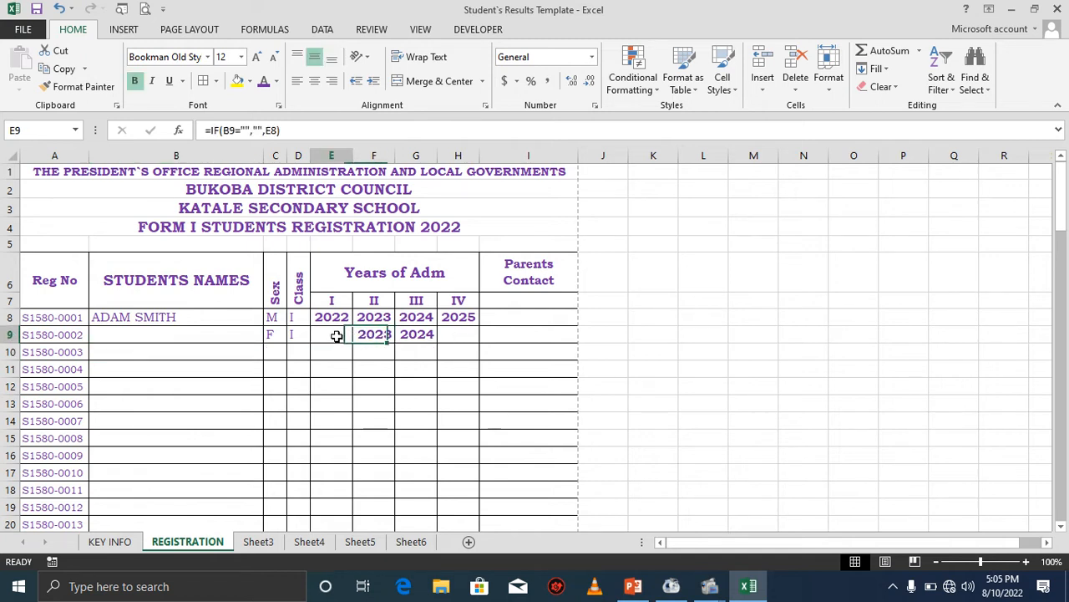
left_click(58, 8)
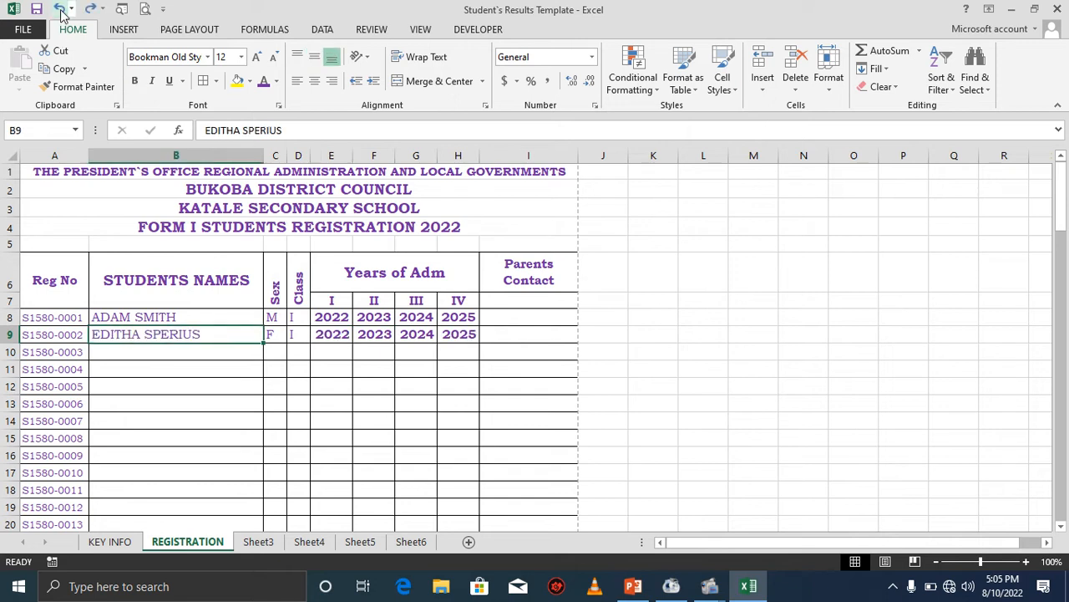
Change the second student's year II formula to =IF(B9="","",F8).
left_click(365, 334)
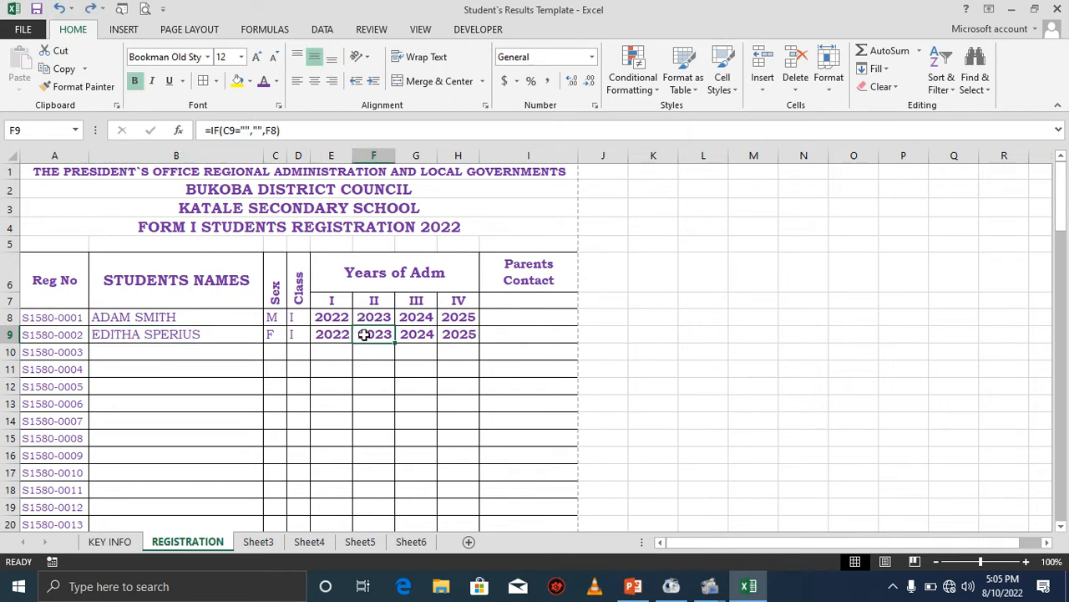
left_click(281, 130)
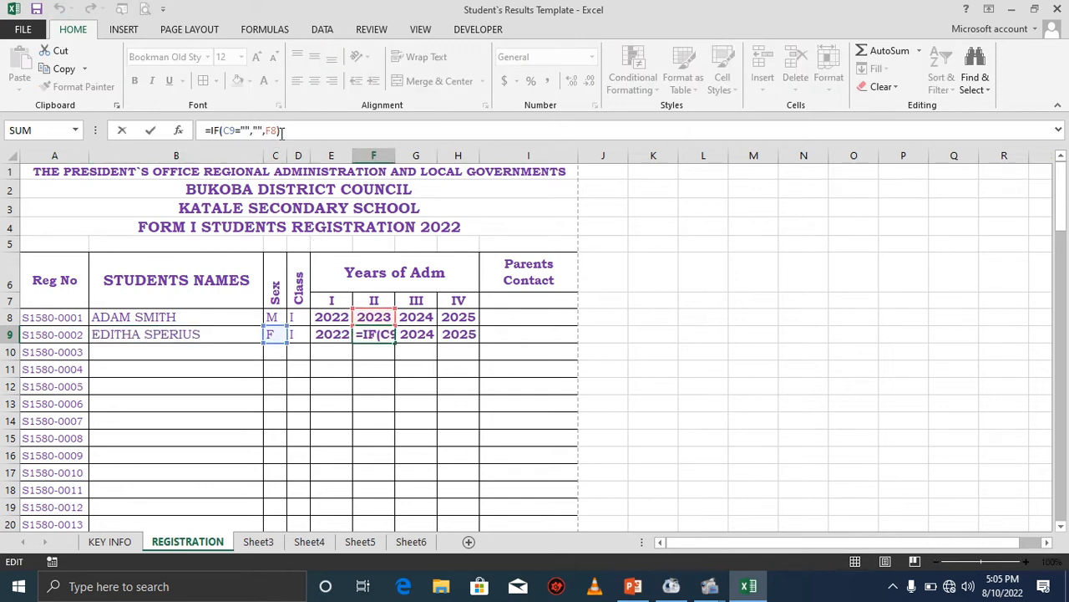
left_click(230, 130)
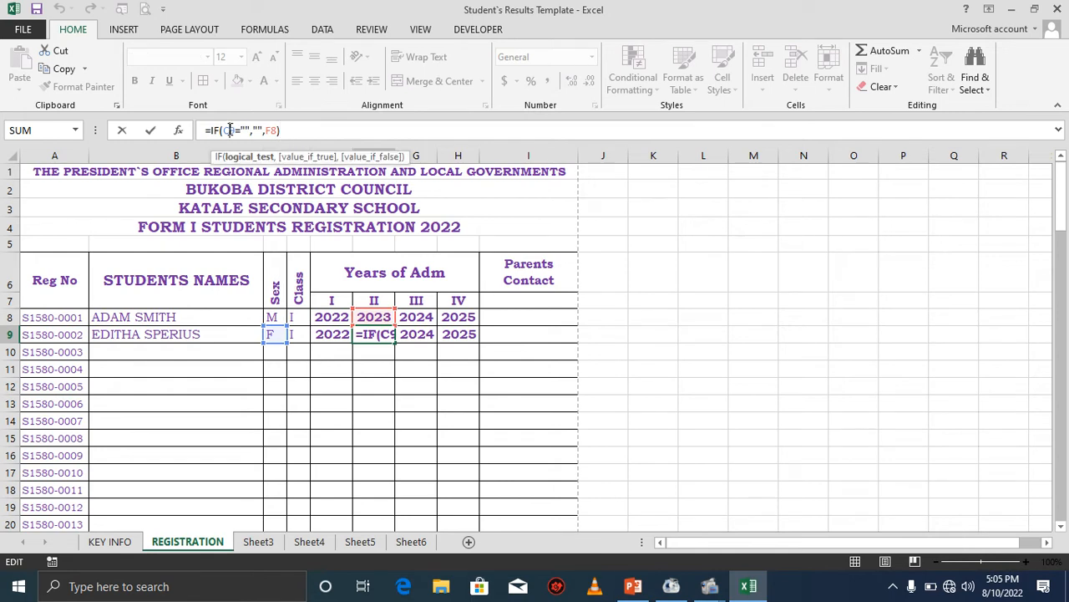
key("BackSpace")
type("B")
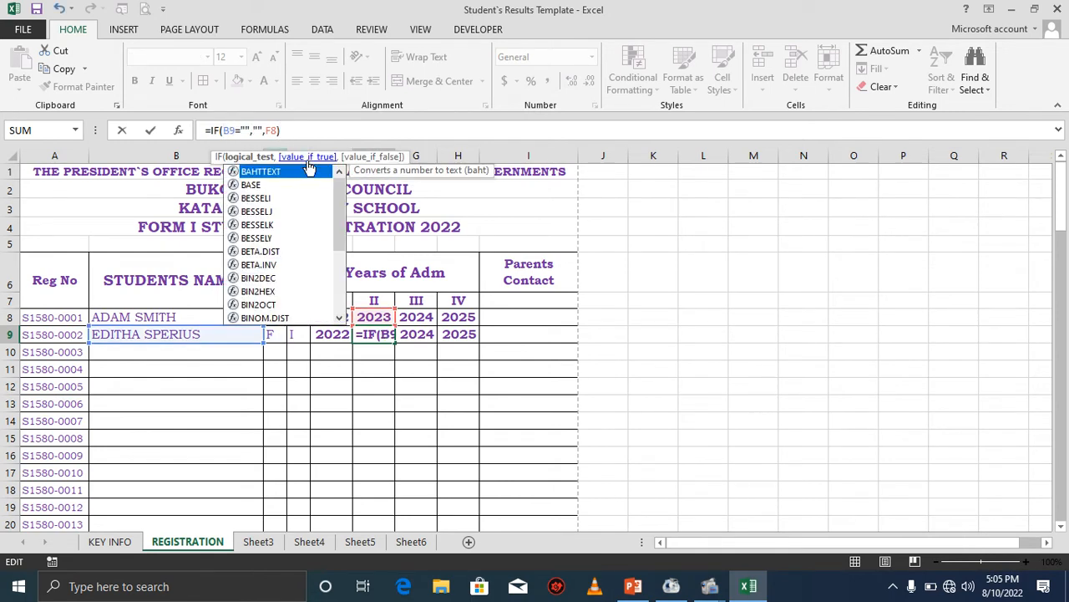
left_click(303, 128)
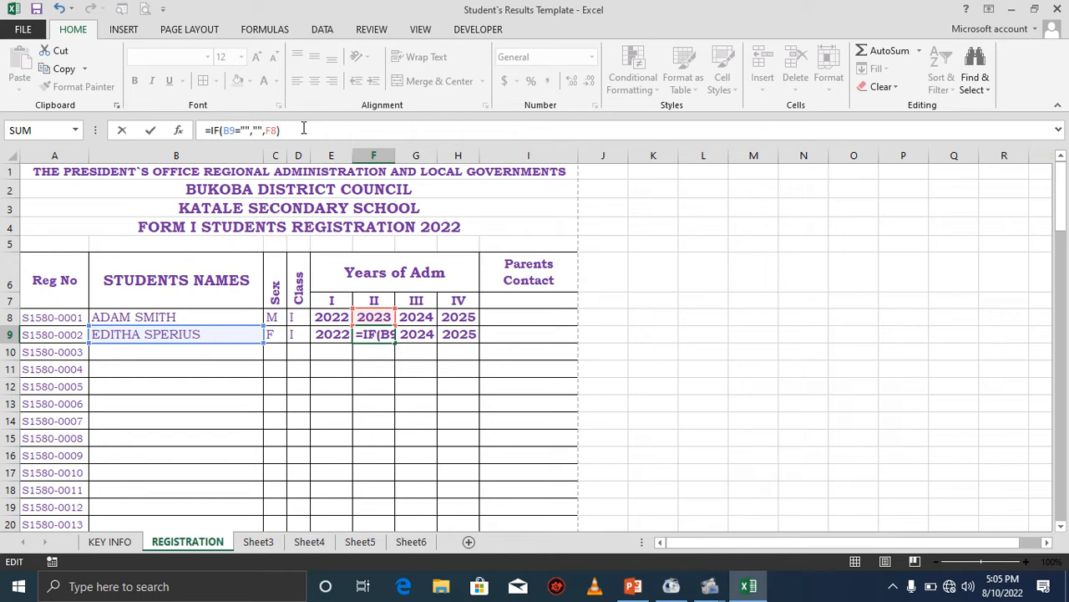
key("Return")
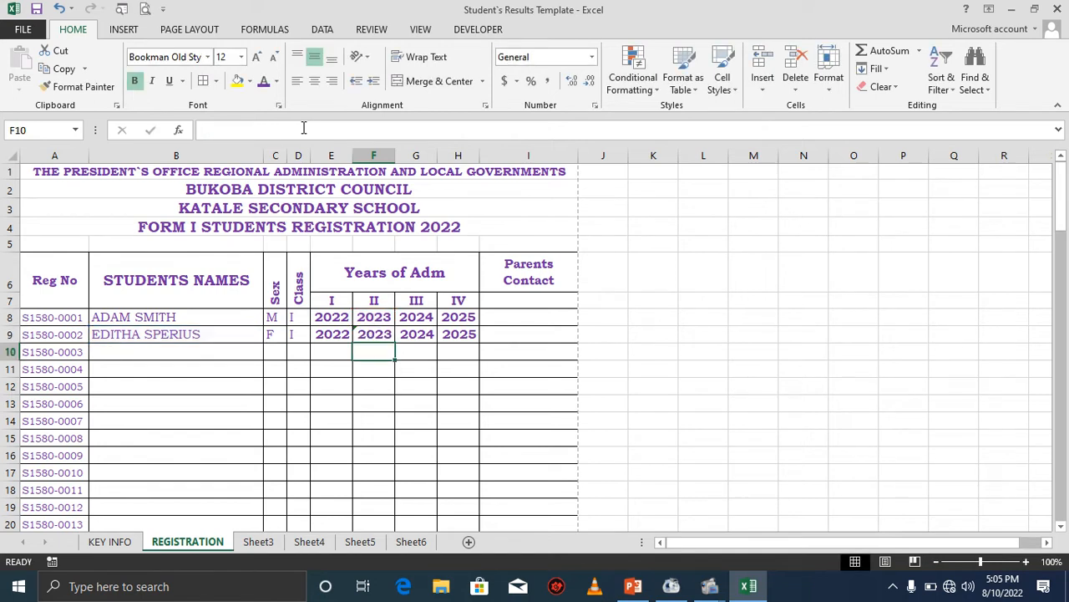
Change the second student's year III formula to =IF(B9="","",G8).
left_click(416, 335)
left_click(238, 130)
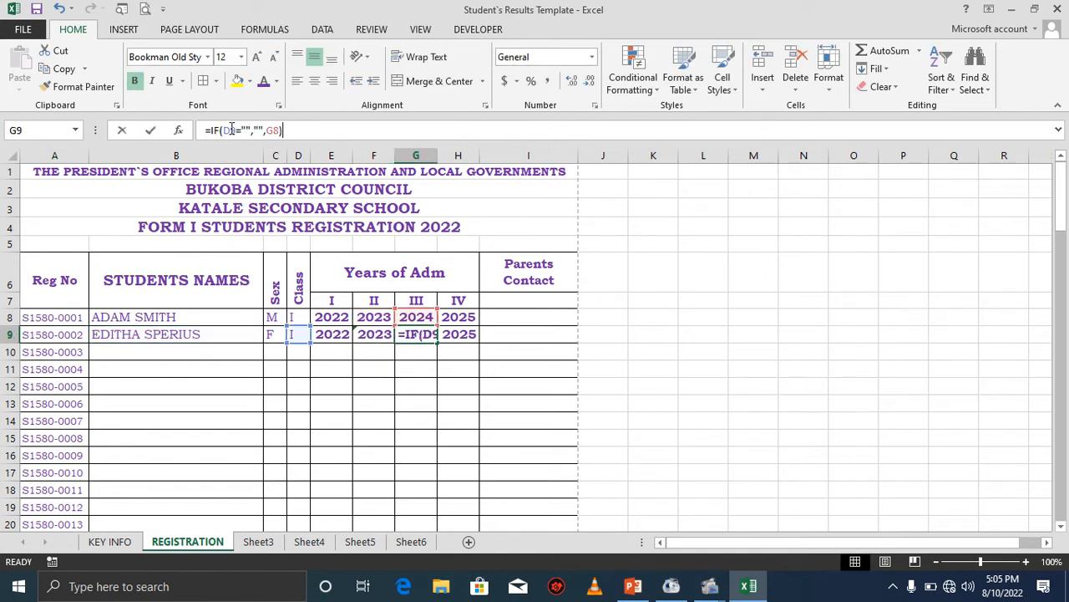
key("BackSpace")
type("B")
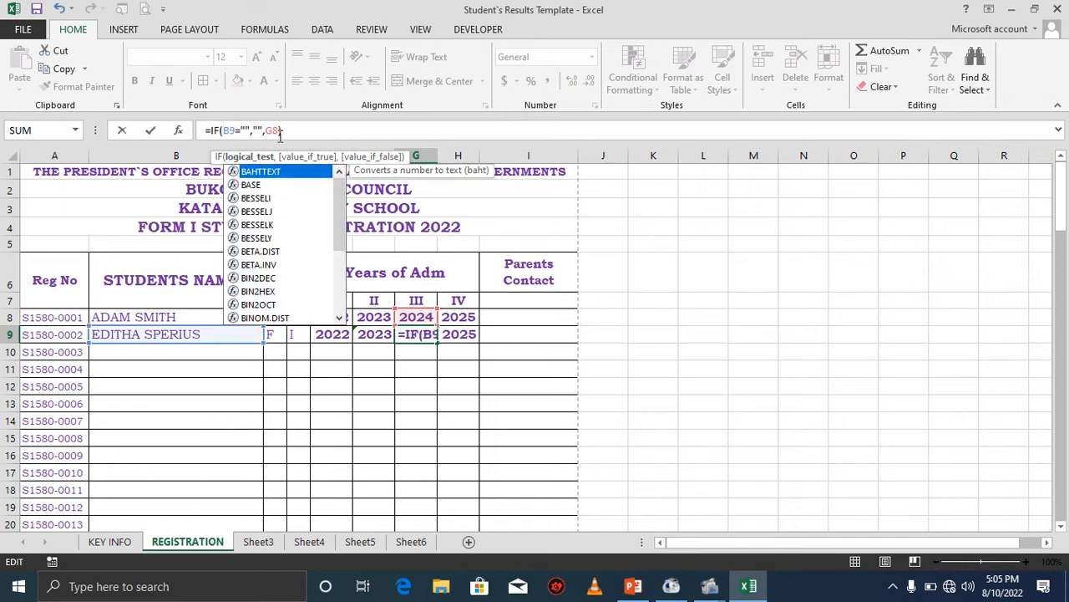
left_click(282, 131)
key("Return")
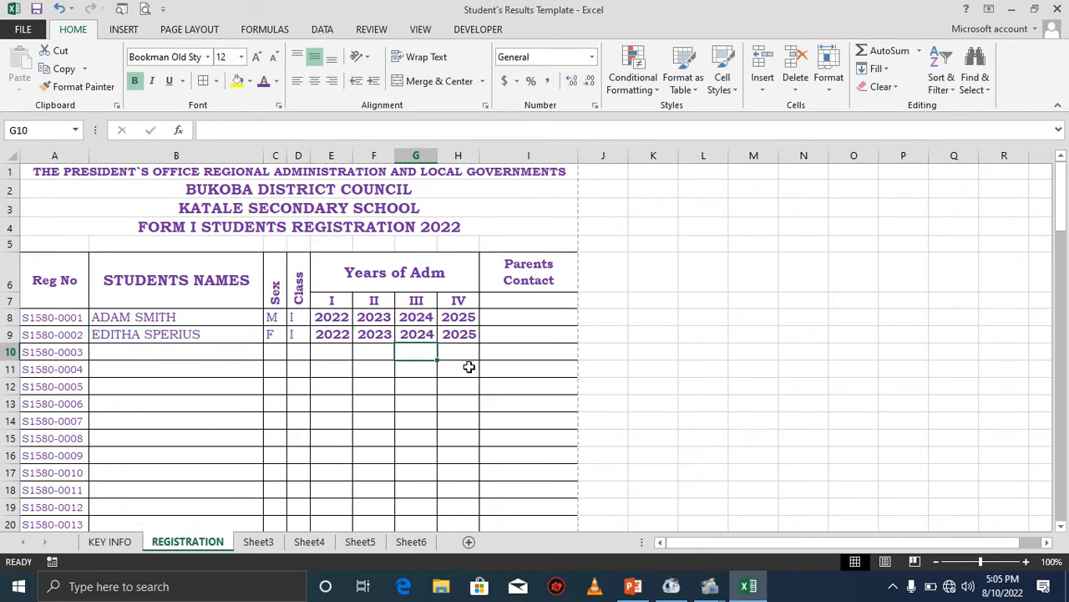
Change the second student's year IV formula to =IF(B9="","",H8).
left_click(460, 334)
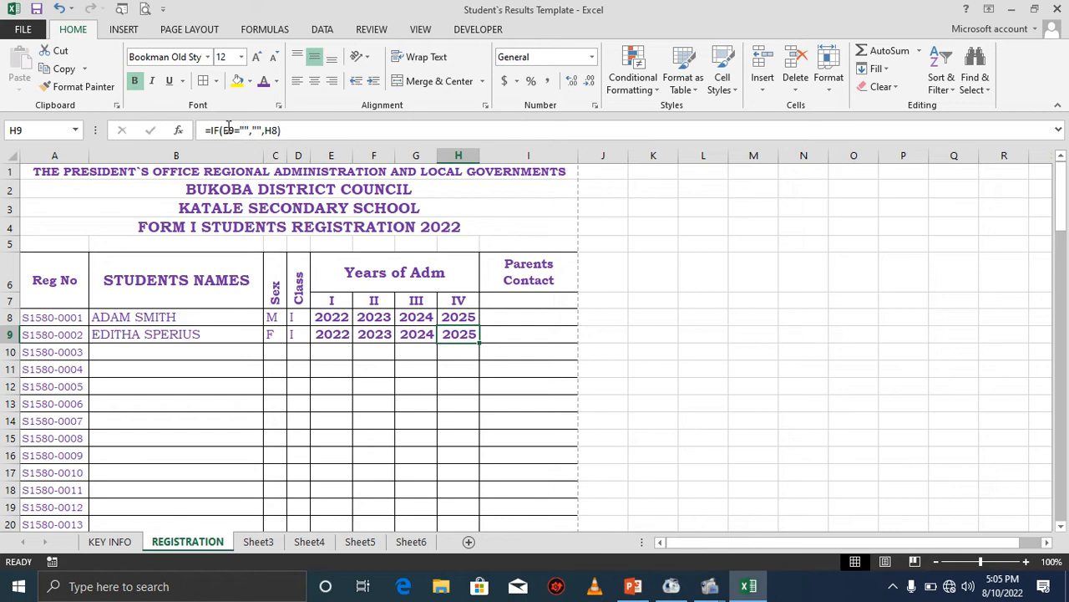
left_click(228, 130)
key("BackSpace")
type("B")
key("Return")
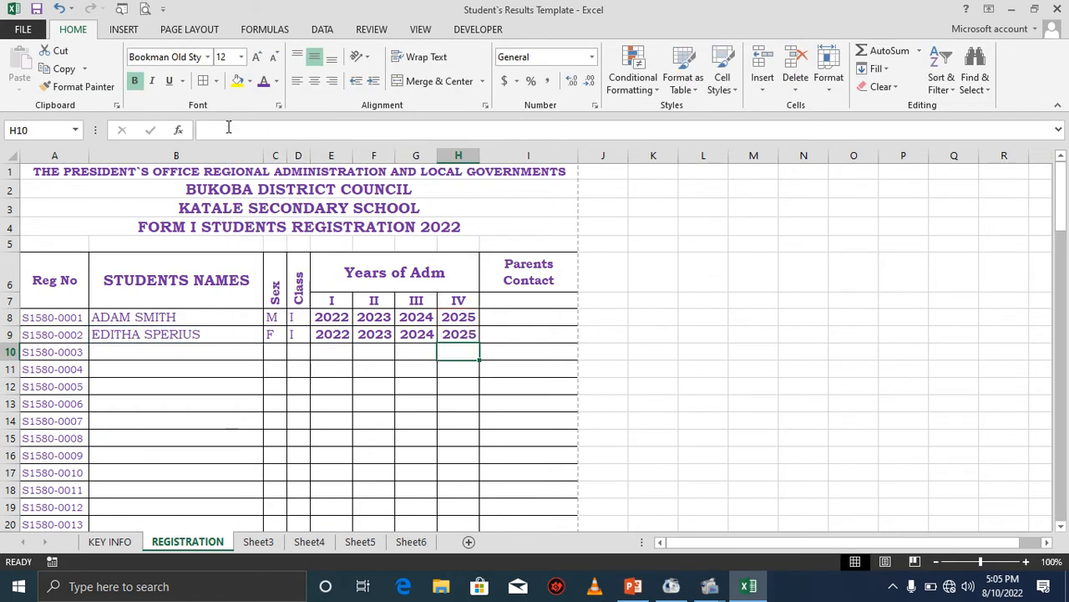
left_click(331, 333)
left_click(333, 351)
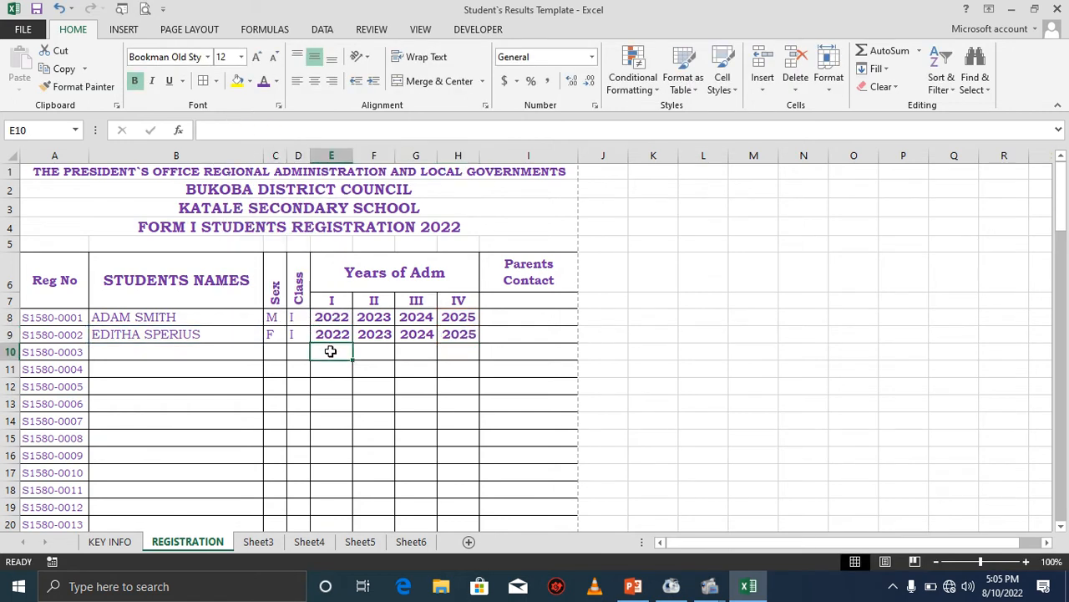
Fill the second student's year formulas down through row 107 and inspect the copied formulas in the last rows.
left_click(332, 334)
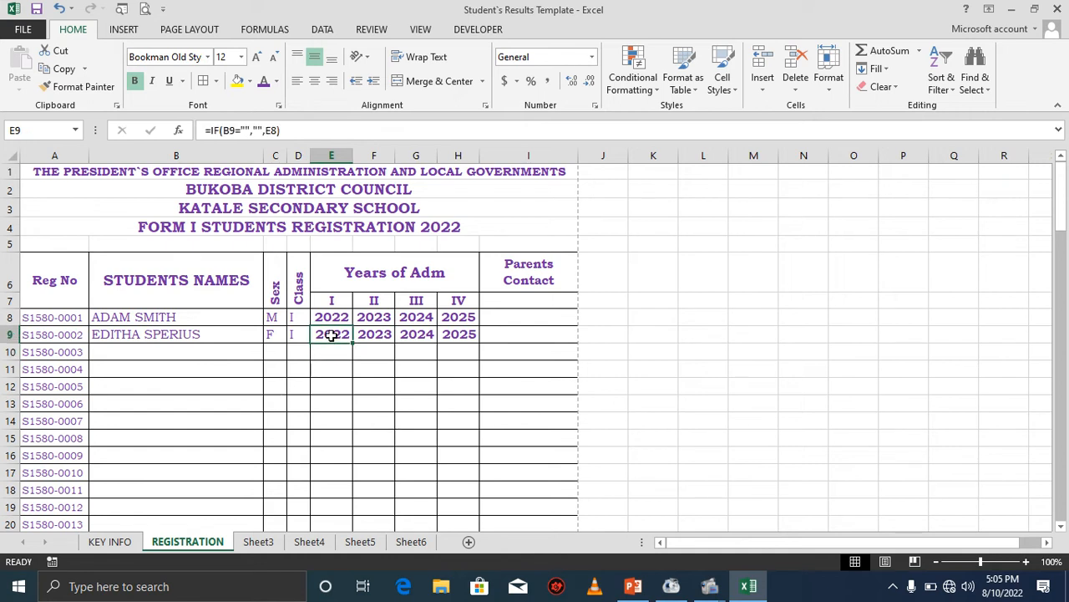
left_click_drag(332, 334, 473, 452)
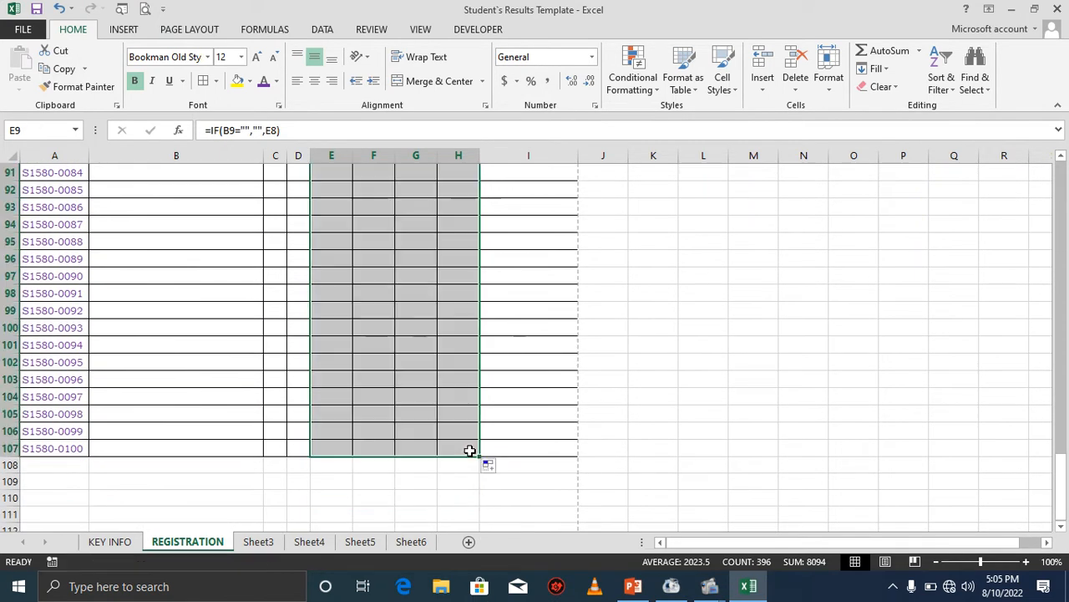
left_click(340, 448)
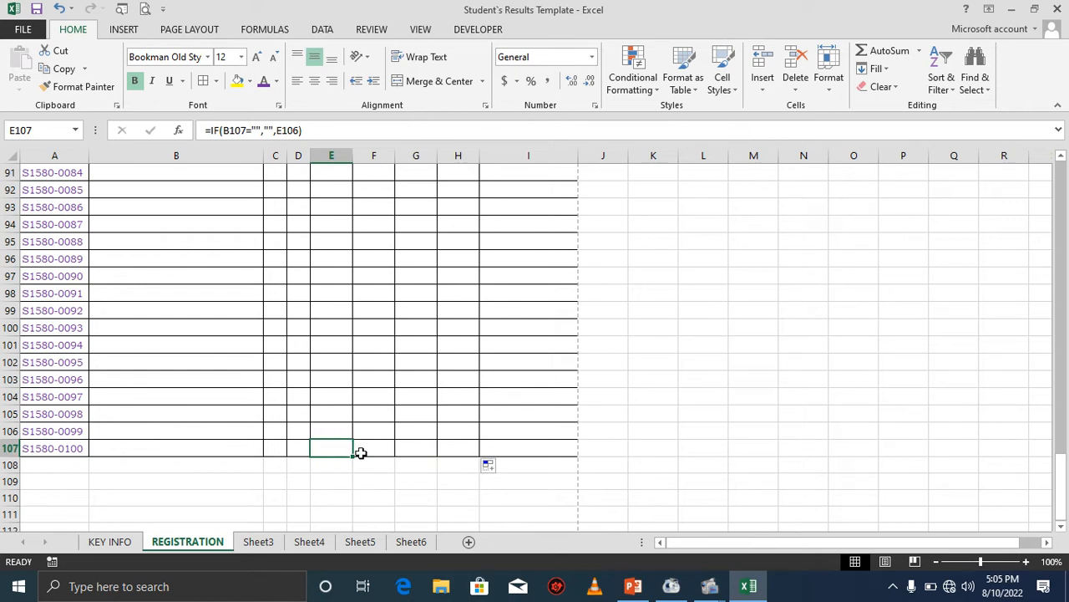
left_click(361, 449)
left_click(415, 449)
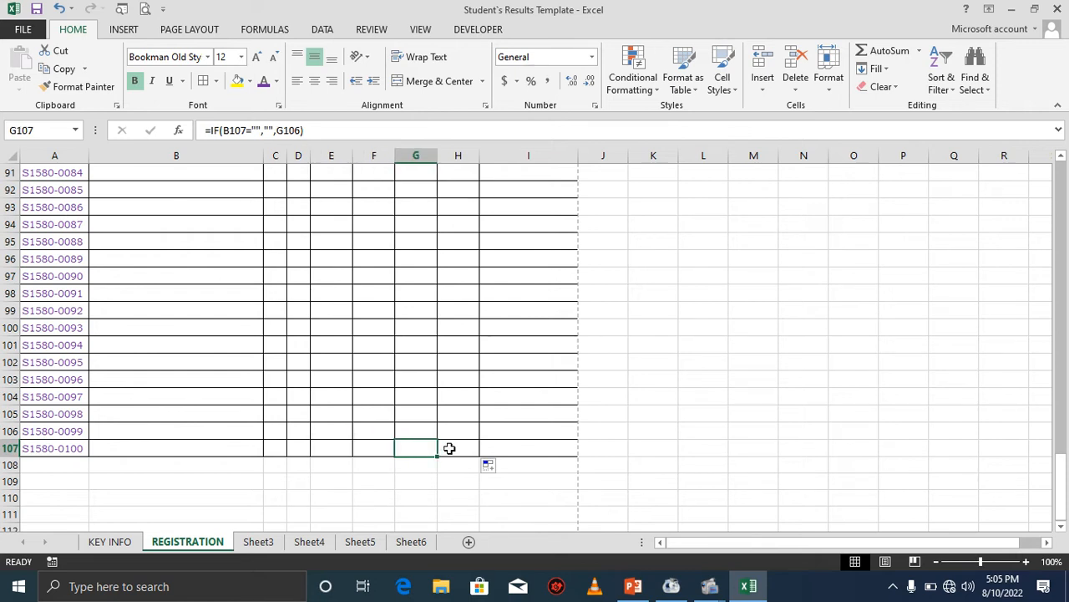
left_click(446, 448)
left_click(223, 450)
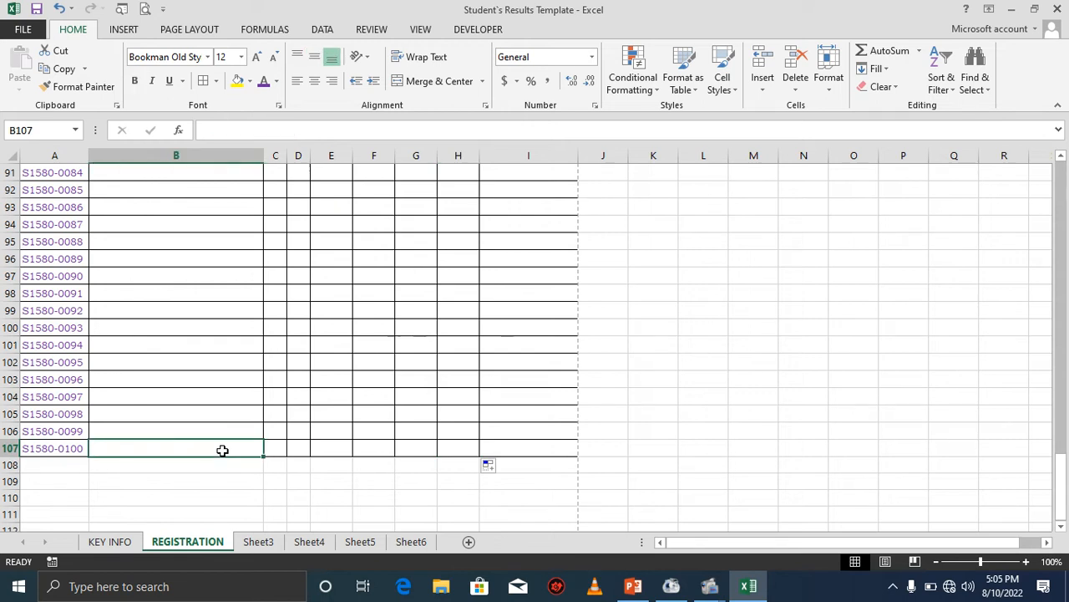
left_click(373, 431)
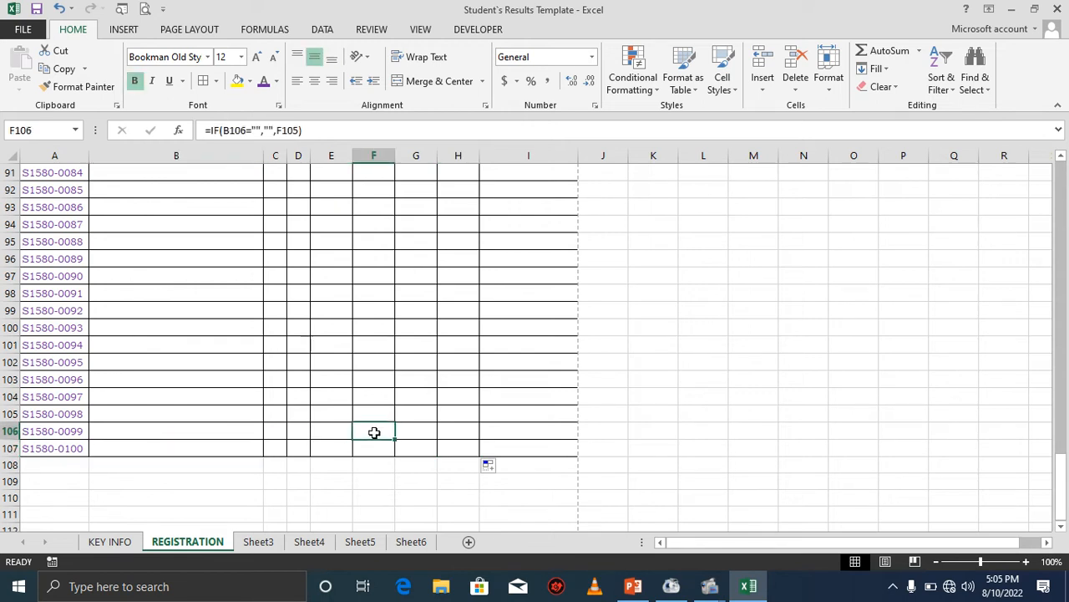
Enter the third student's name and sex F in row 10.
left_click_drag(1061, 510, 1033, 182)
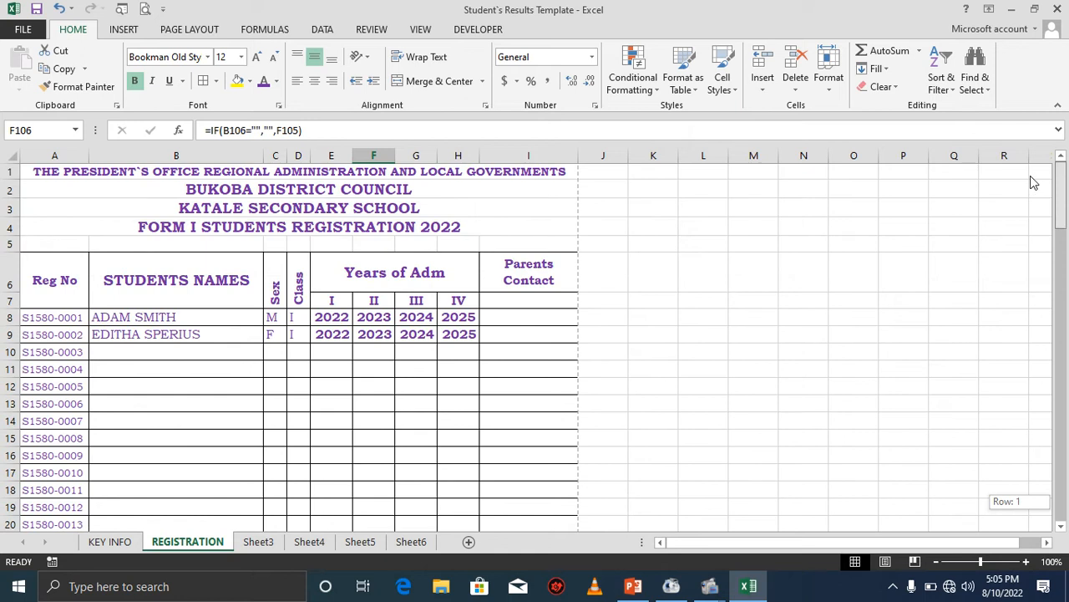
left_click(115, 352)
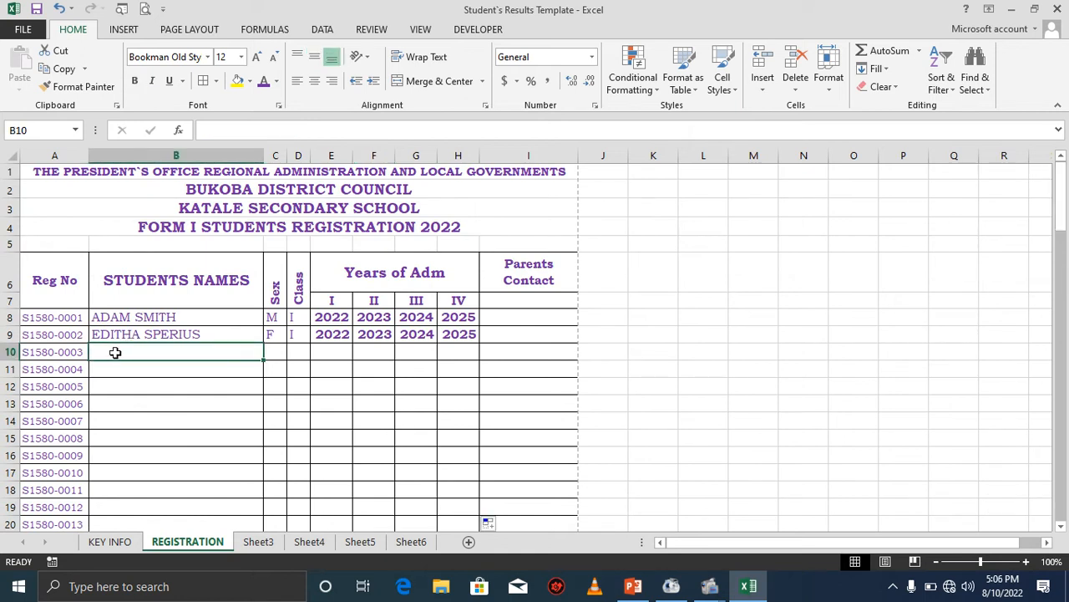
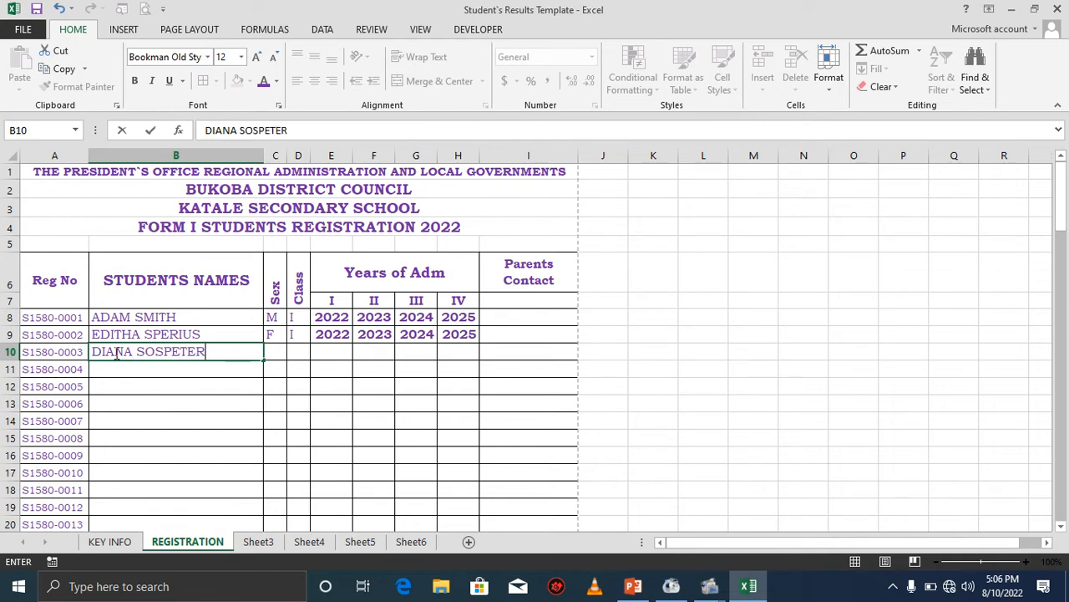
key("Tab")
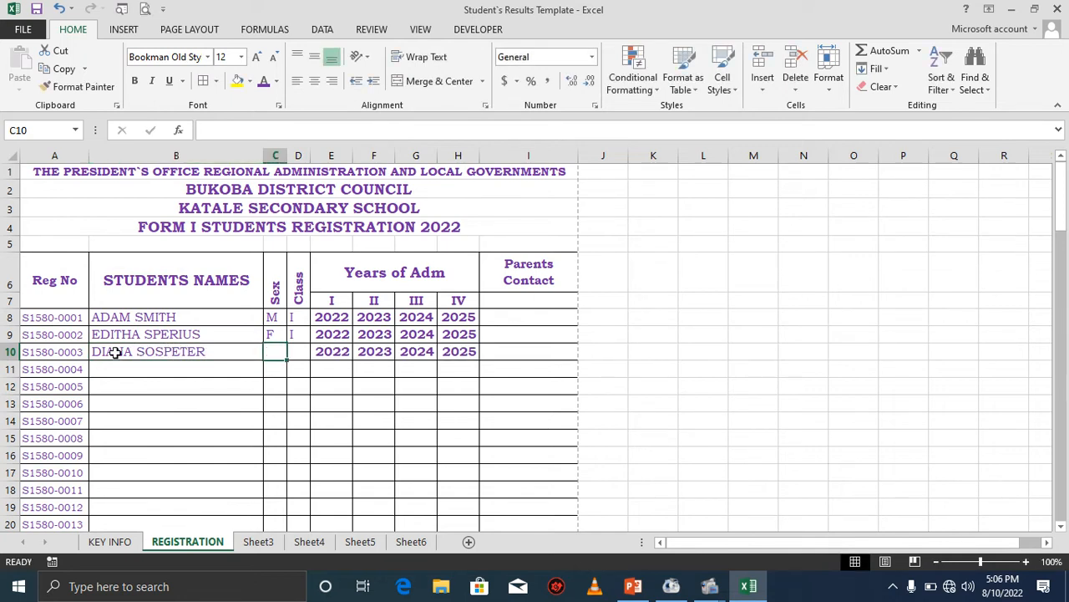
type("F")
Clear the third student's name to test the year formulas, then undo the deletion.
left_click(338, 352)
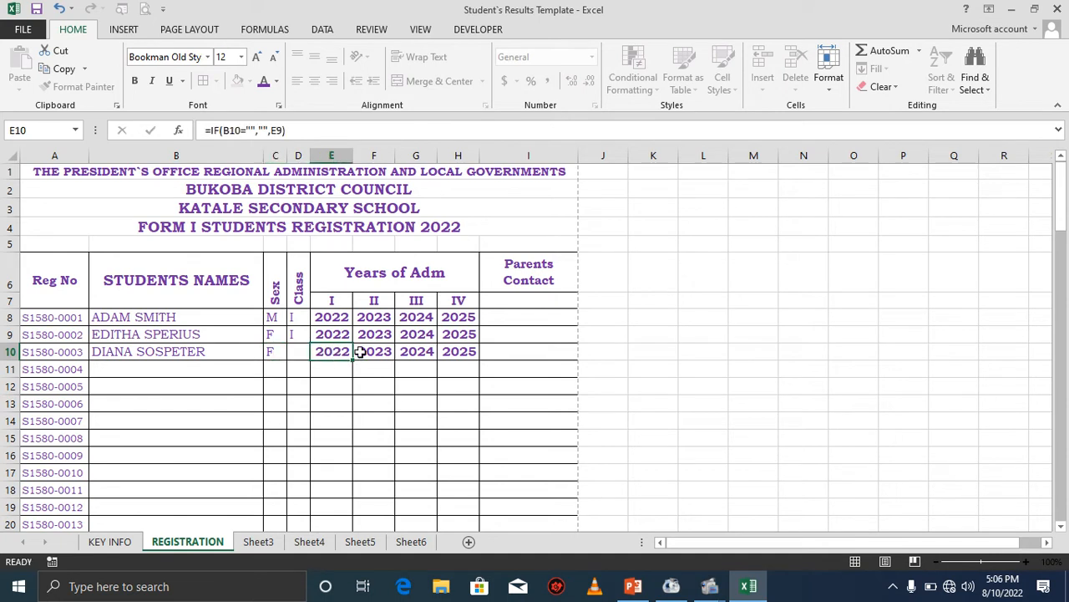
left_click_drag(359, 352, 470, 351)
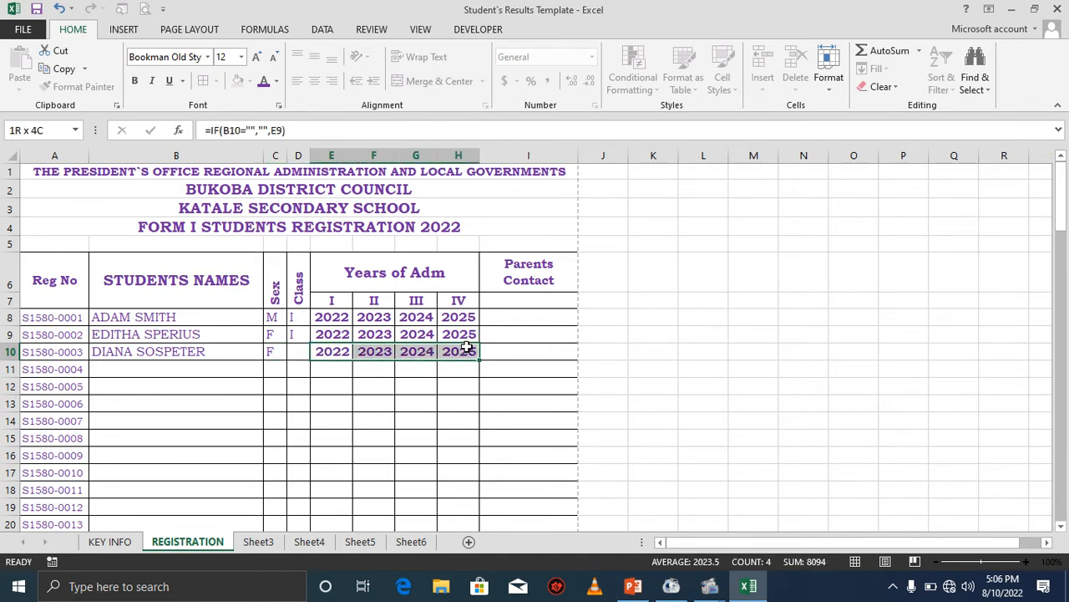
left_click(172, 356)
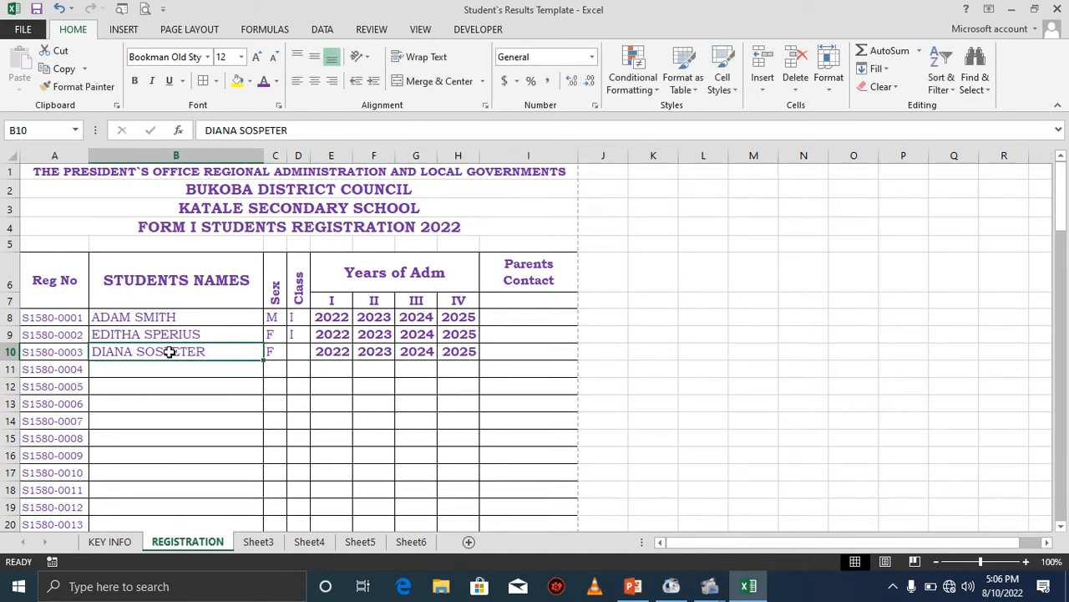
key("Delete")
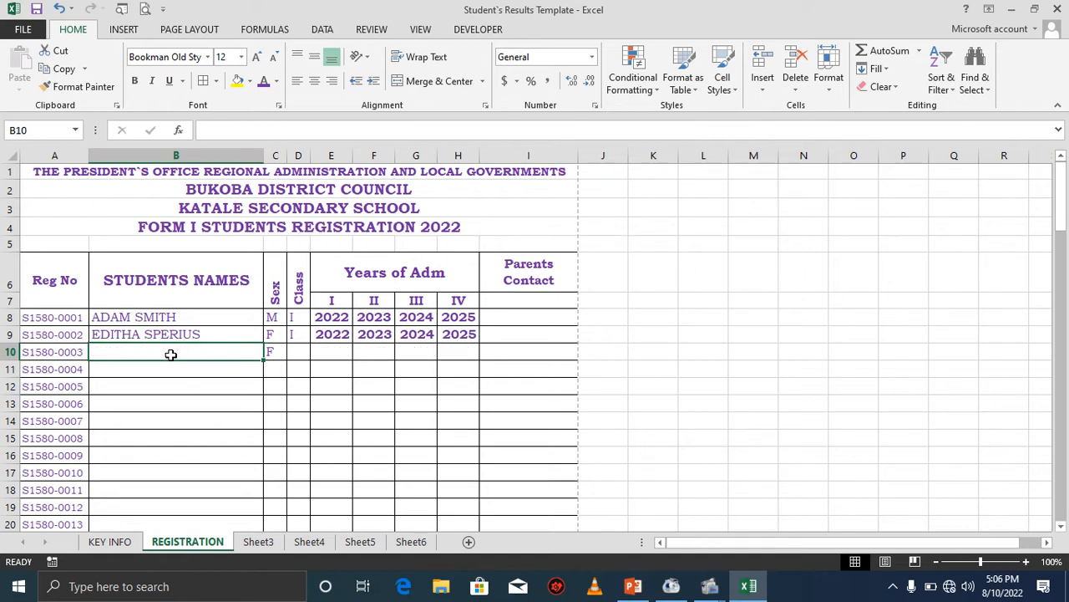
left_click(59, 9)
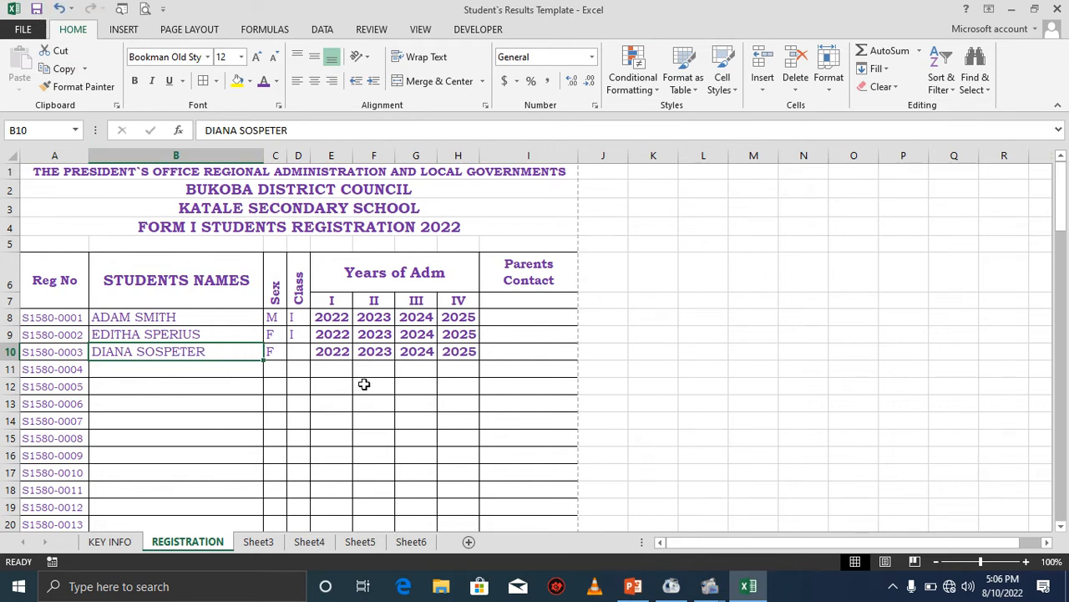
Merge and center the Parents Contact header over rows 6 and 7 and increase its font size.
left_click(493, 318)
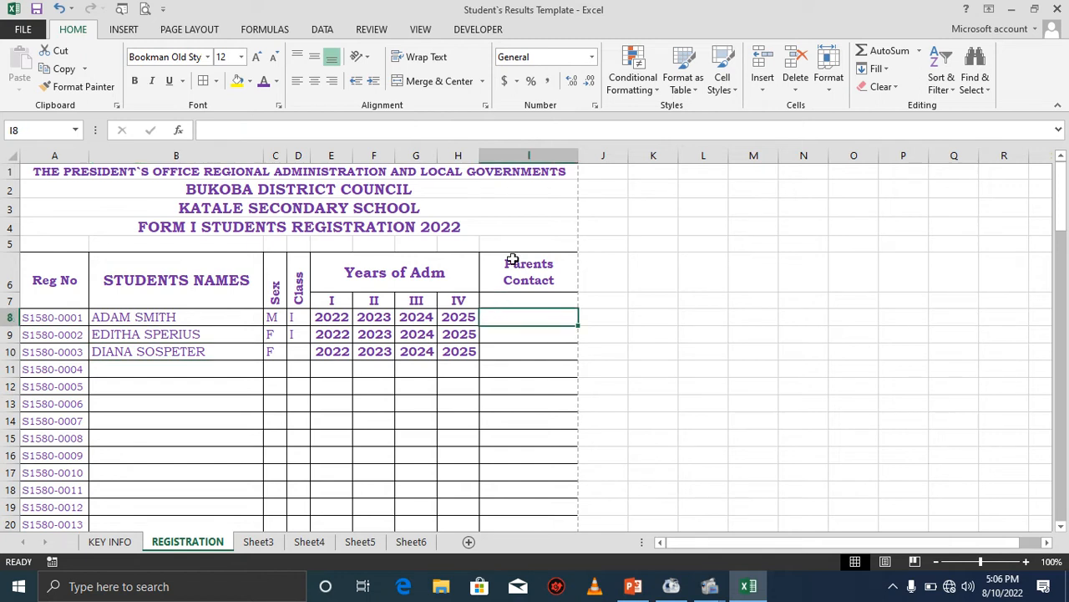
left_click_drag(513, 271, 510, 300)
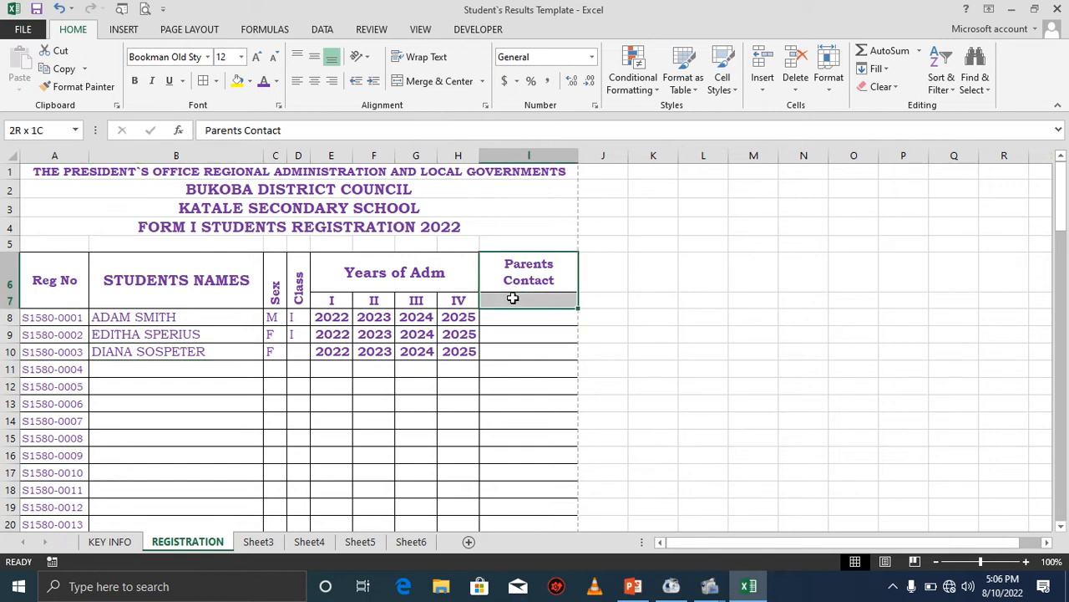
left_click(424, 82)
left_click(428, 82)
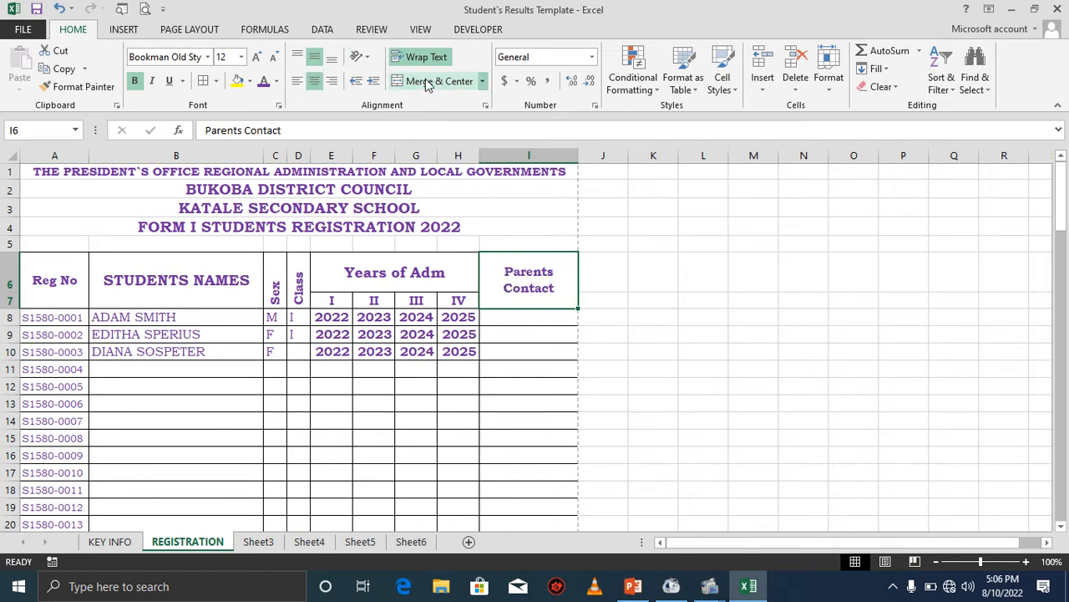
left_click(255, 55)
Enter the parent's phone number in the first student's Parents Contact cell.
left_click(520, 320)
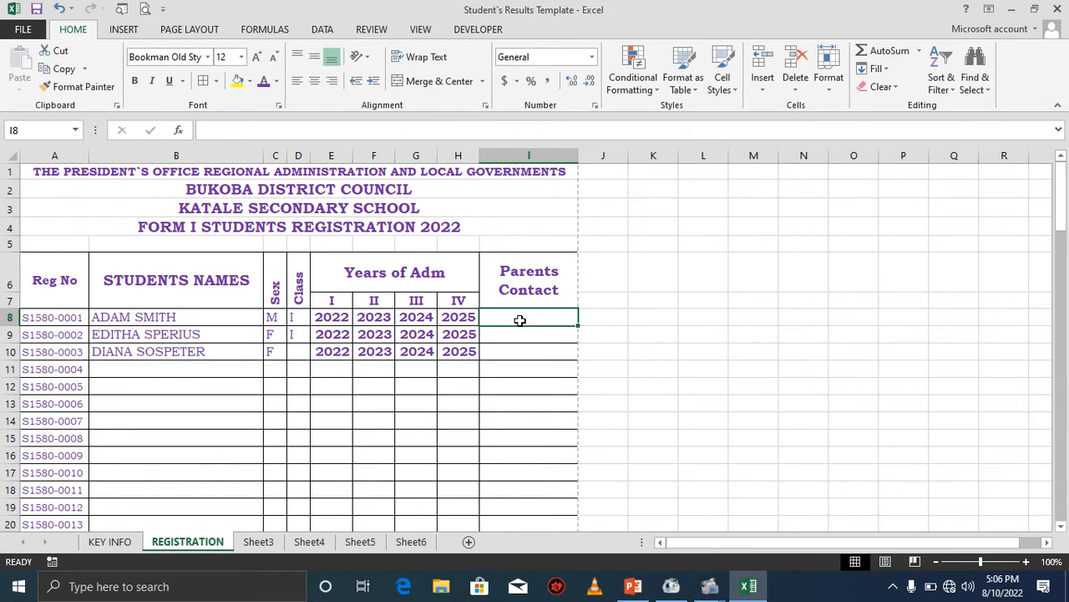
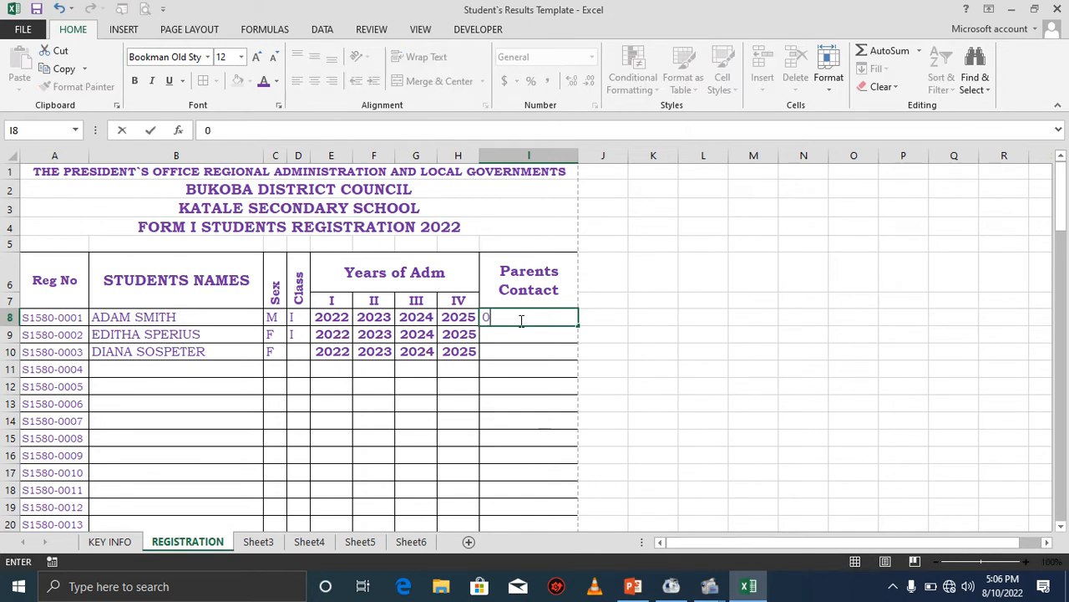
left_click(515, 335)
left_click(518, 321)
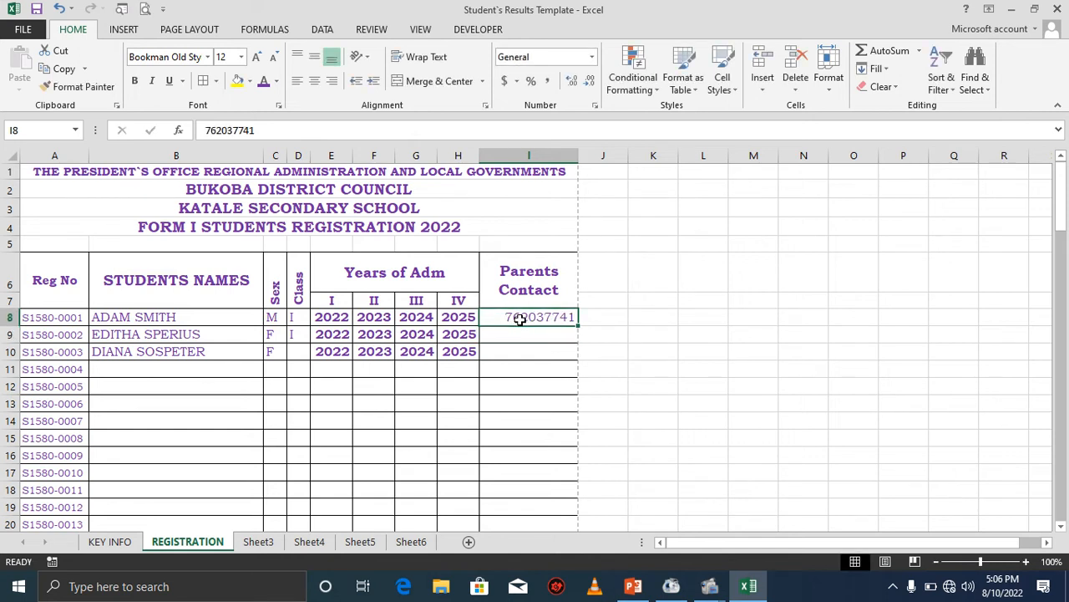
left_click(592, 57)
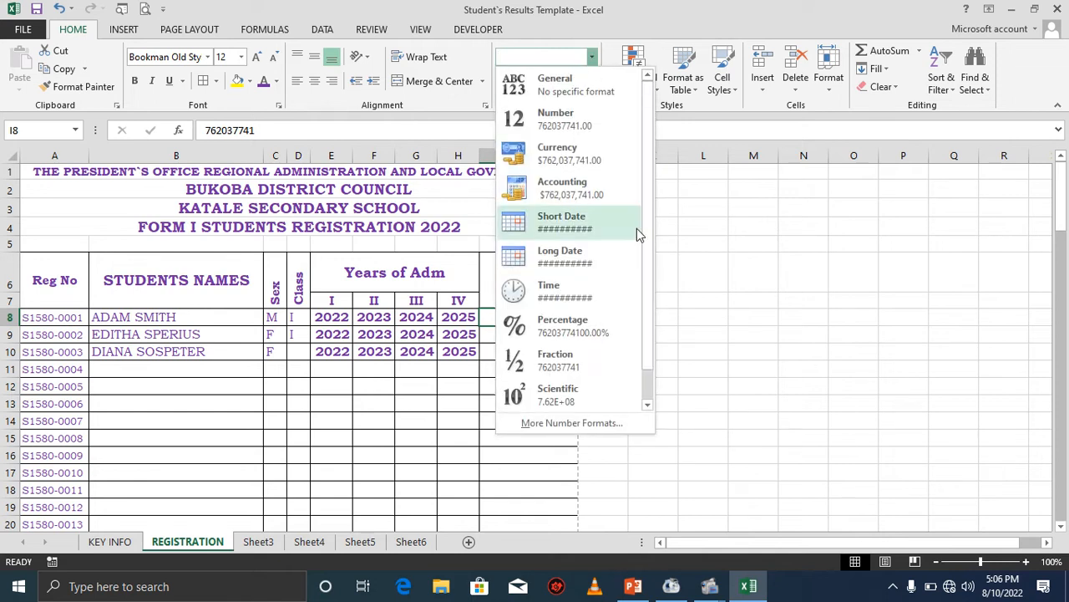
left_click(590, 426)
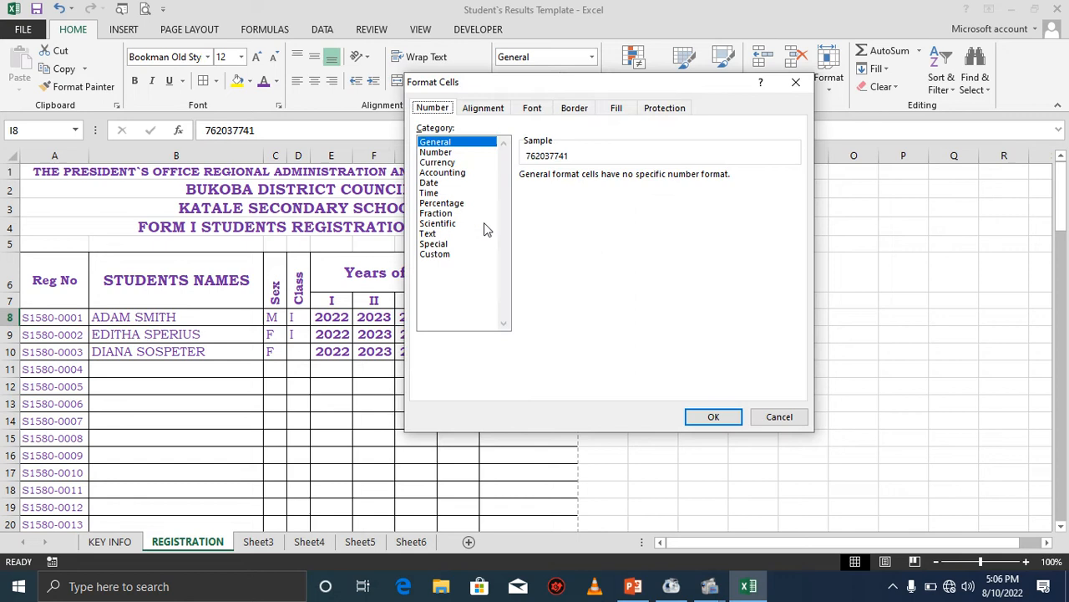
left_click(436, 254)
left_click(535, 214)
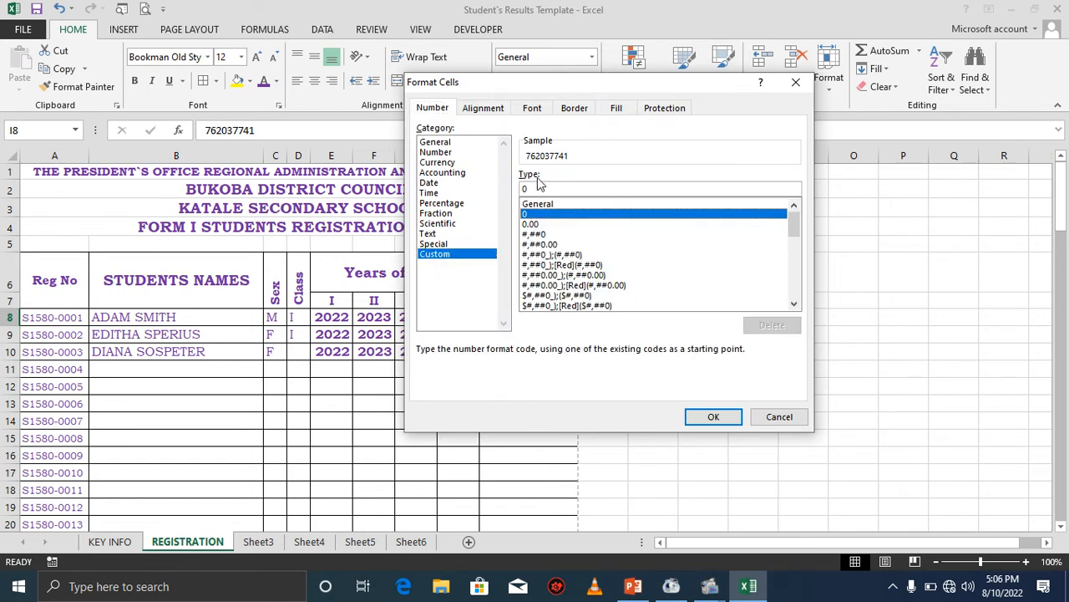
left_click(530, 188)
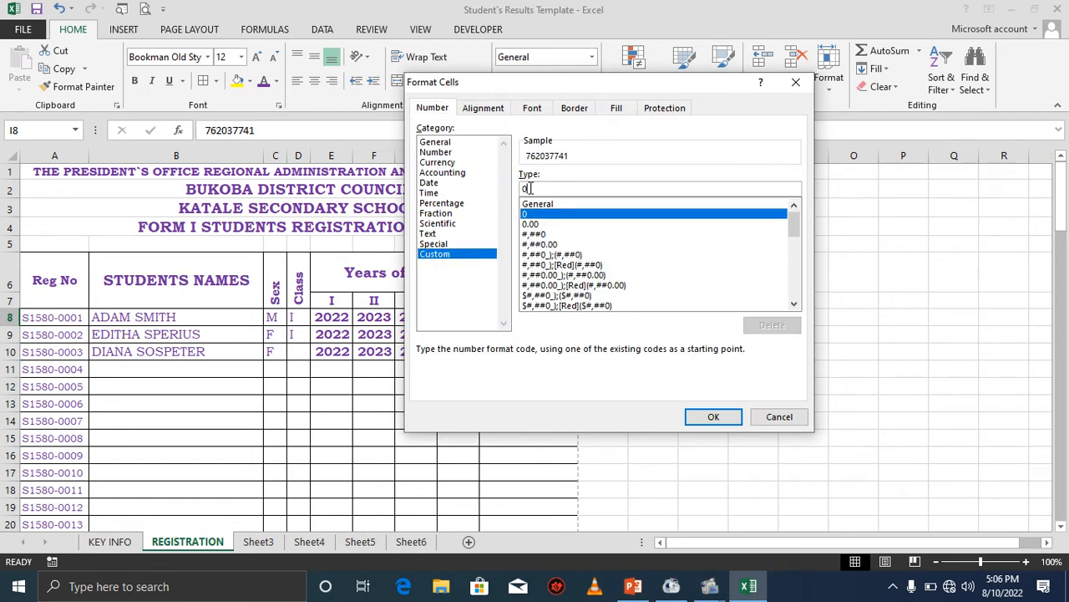
type("000000")
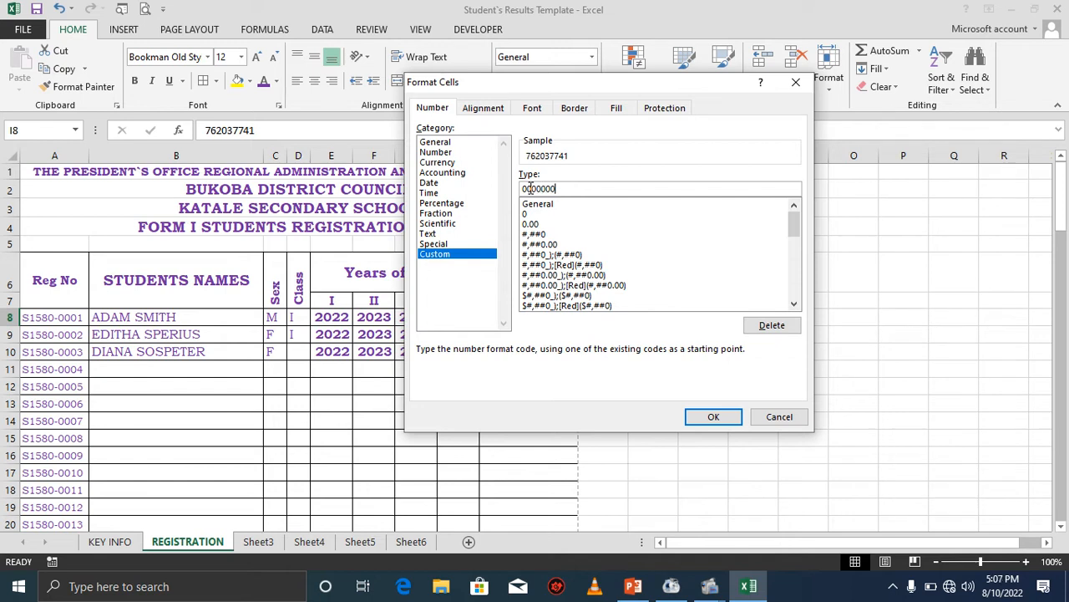
type("000")
left_click(713, 417)
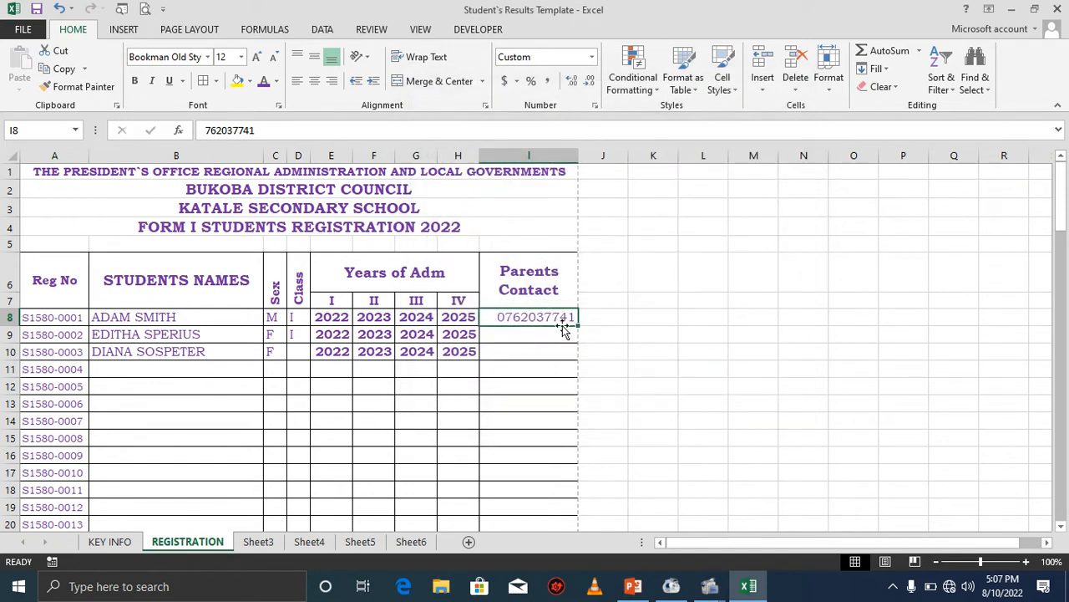
Copy the contact number down the column to row 107 and undo the fill.
left_click_drag(577, 326, 568, 492)
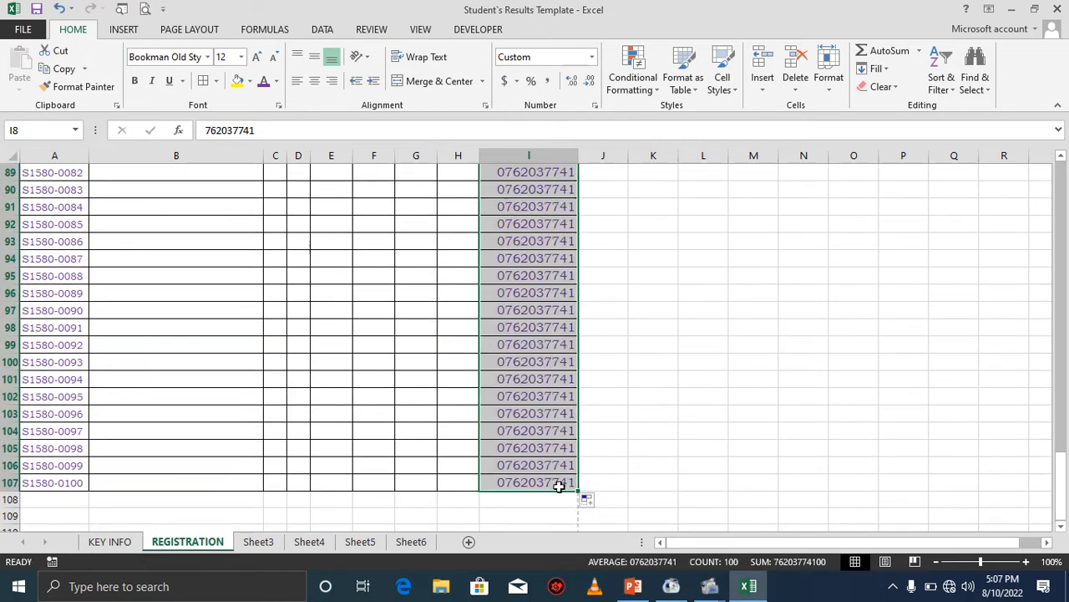
left_click(60, 7)
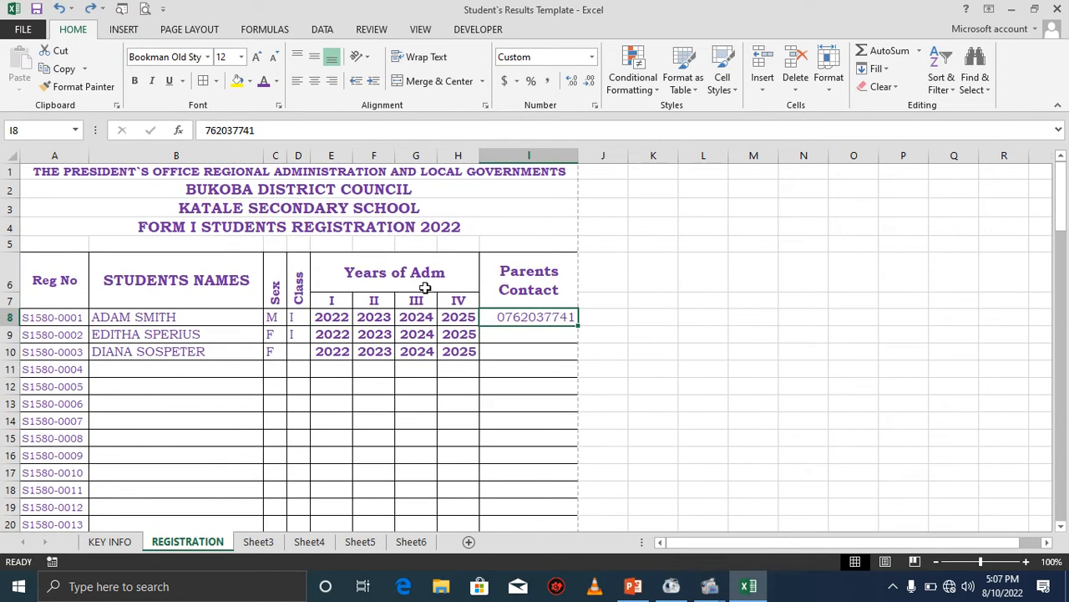
left_click(527, 349)
left_click_drag(522, 317, 530, 484)
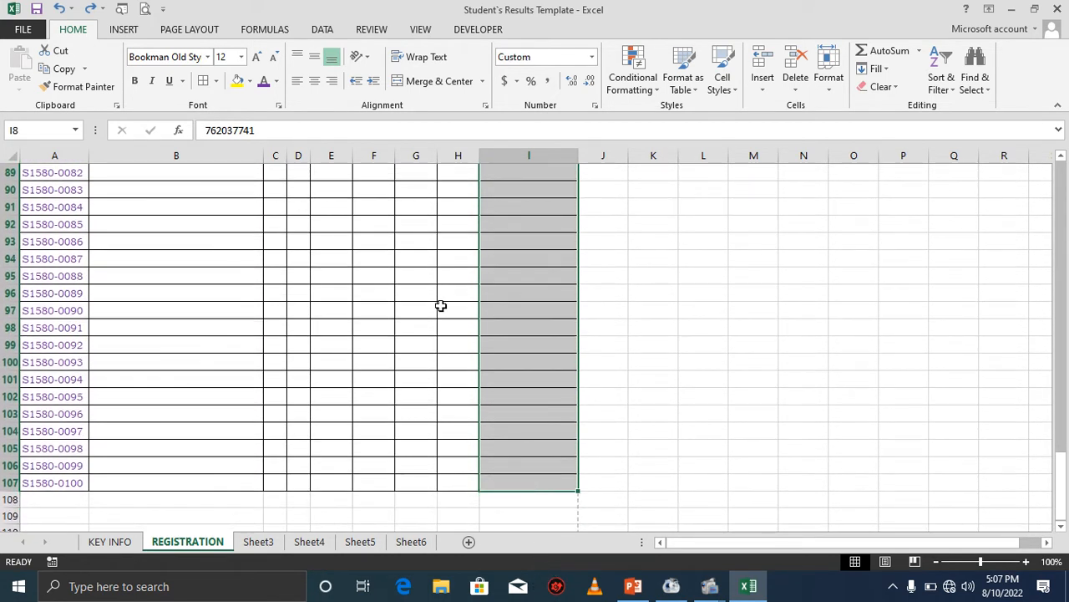
left_click(591, 57)
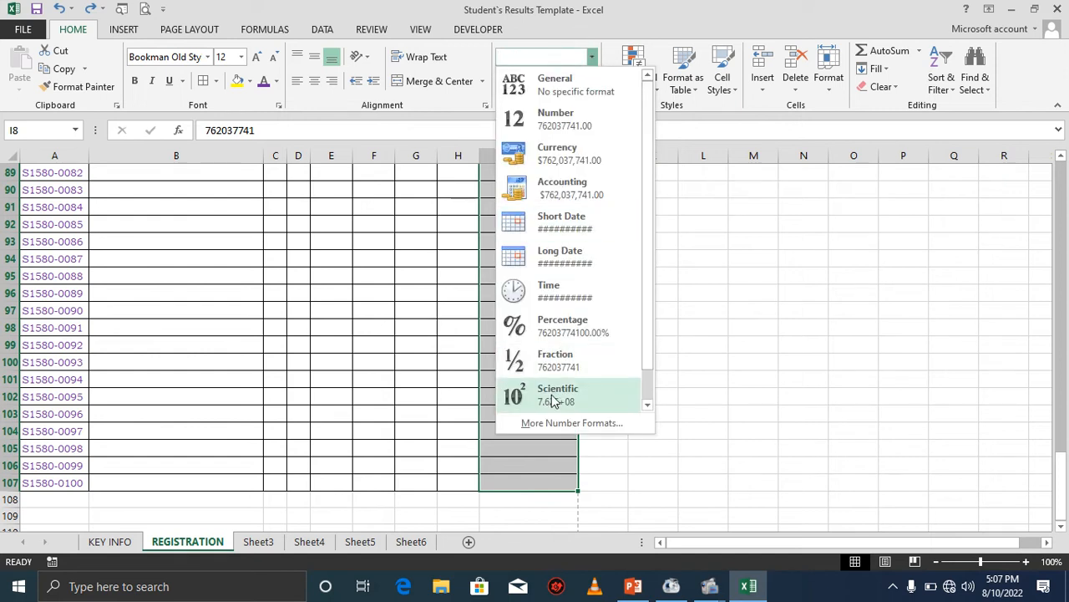
left_click(546, 425)
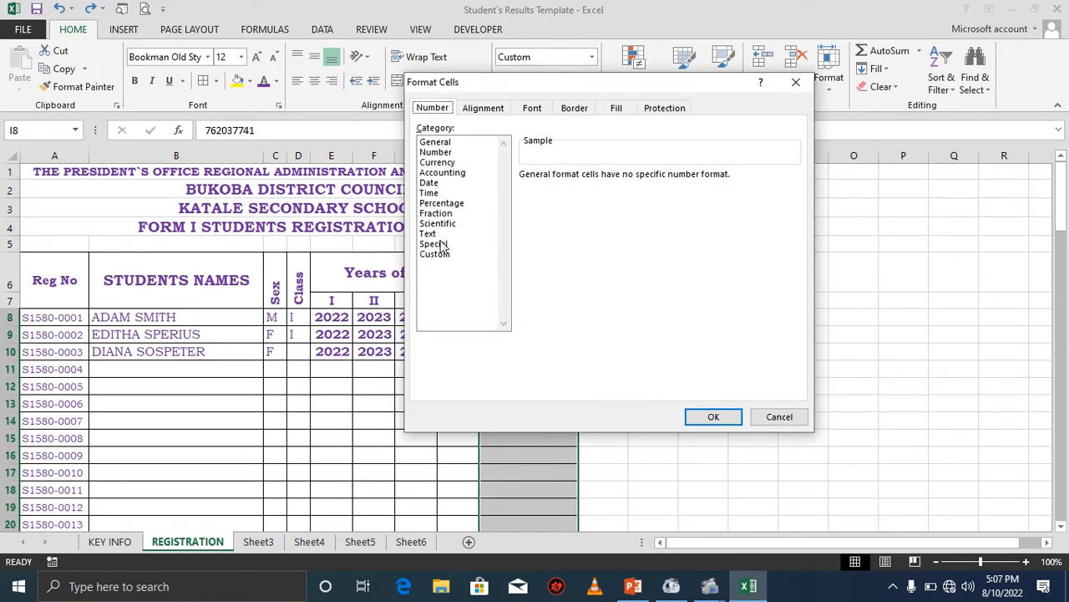
left_click(436, 254)
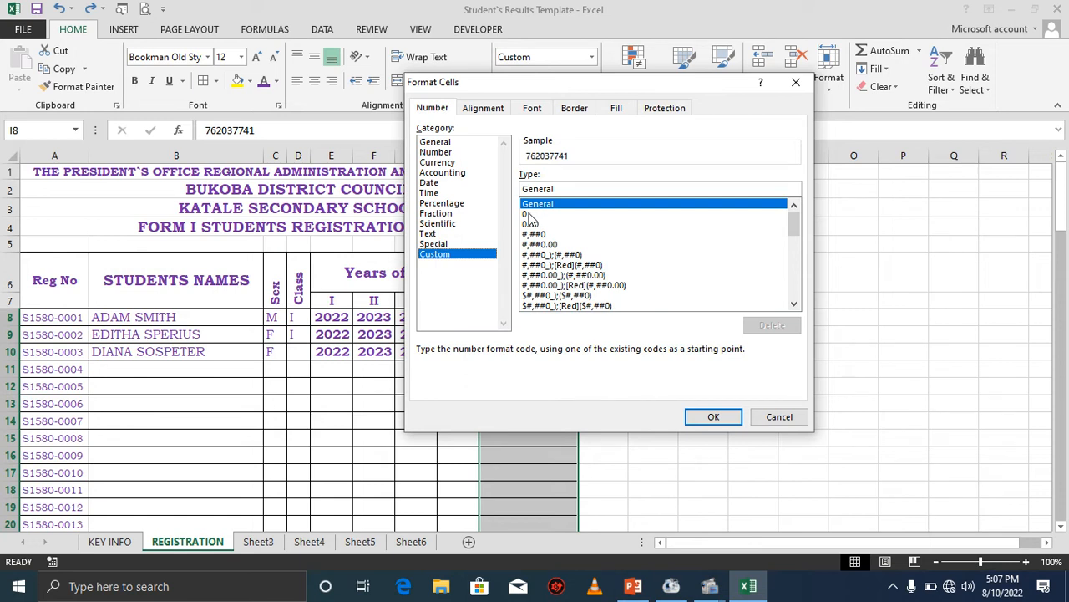
left_click(531, 223)
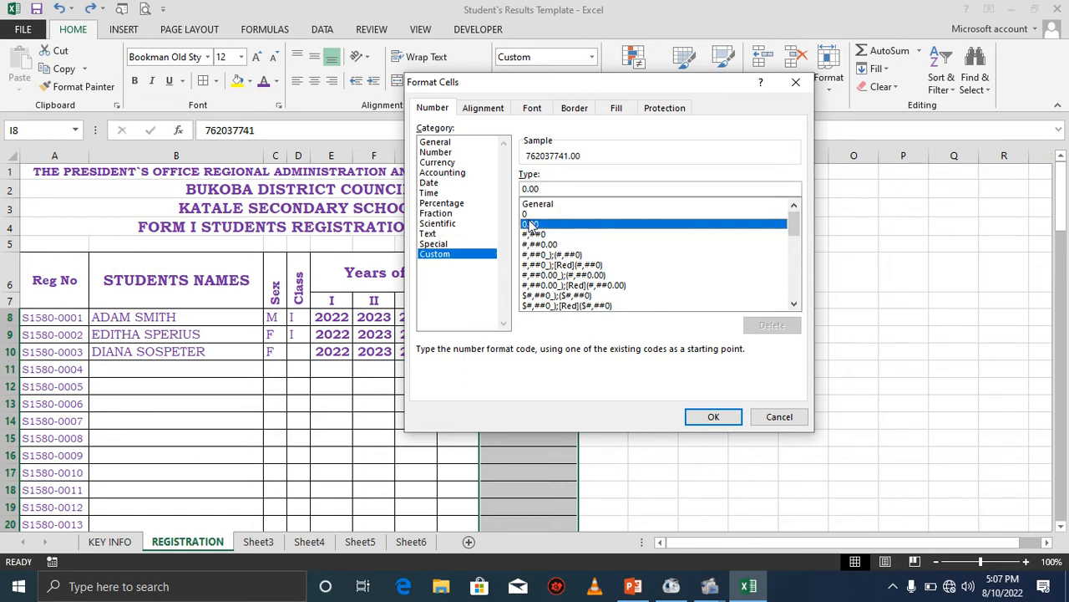
left_click(531, 214)
left_click(533, 188)
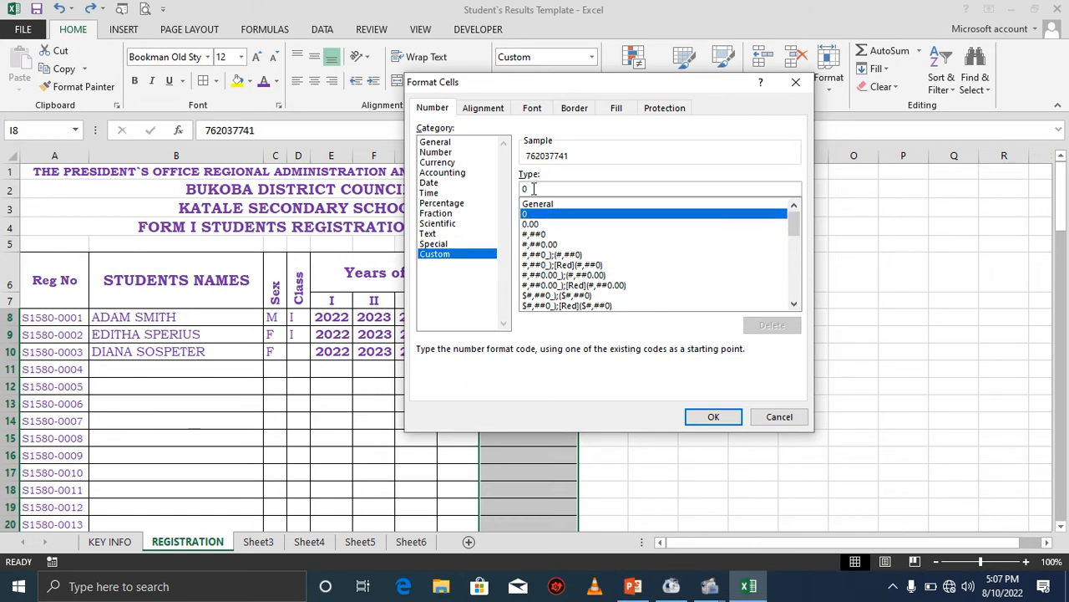
type("00000")
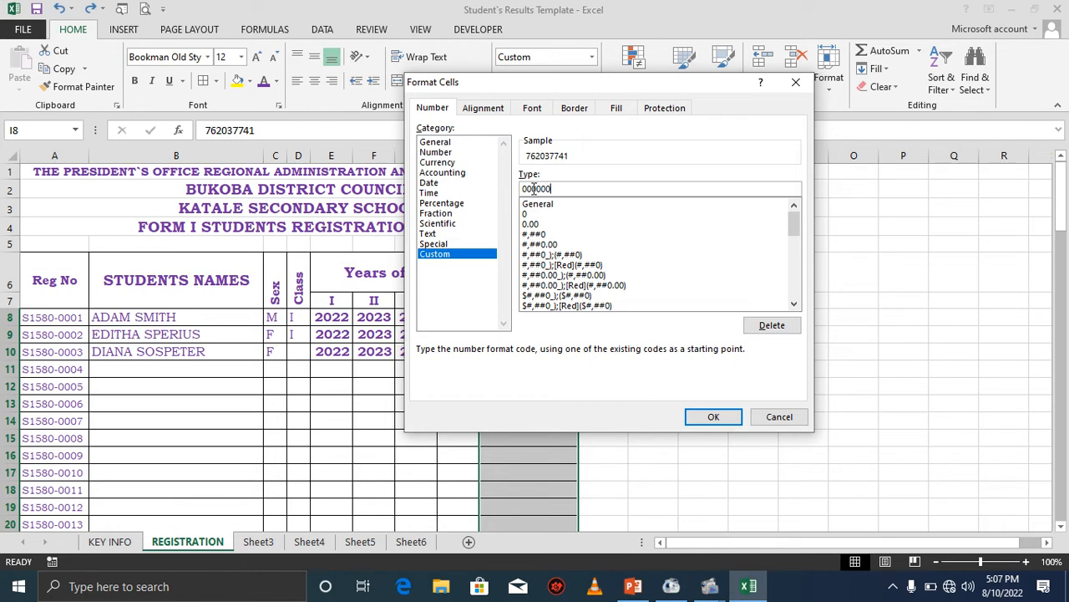
type("0000")
left_click(713, 416)
Narrow the Parents Contact column slightly and enter the second student's parent phone number in row 9.
left_click(529, 334)
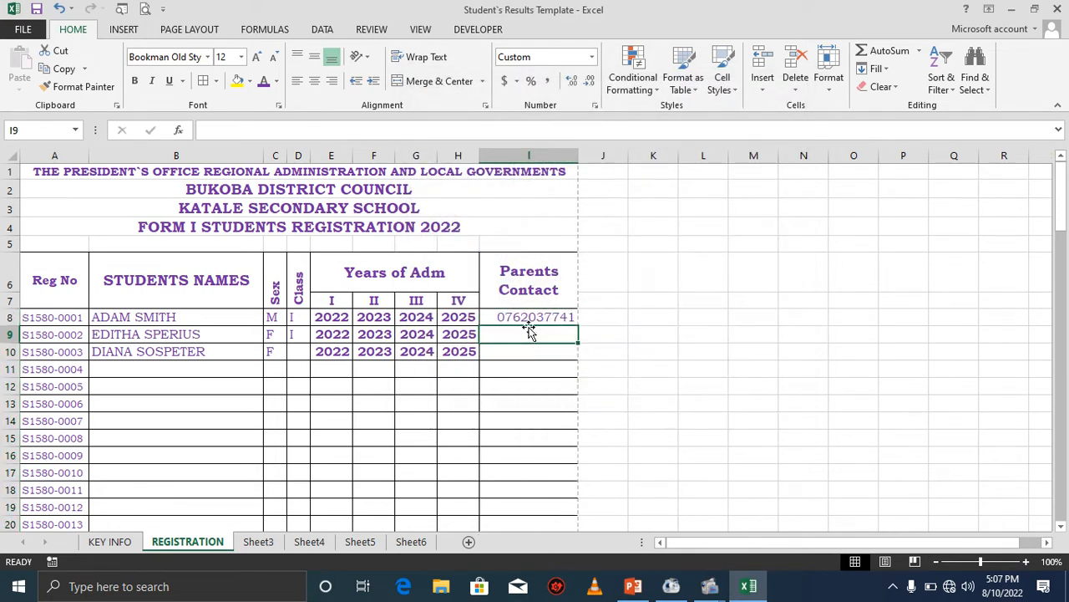
left_click_drag(578, 156, 573, 156)
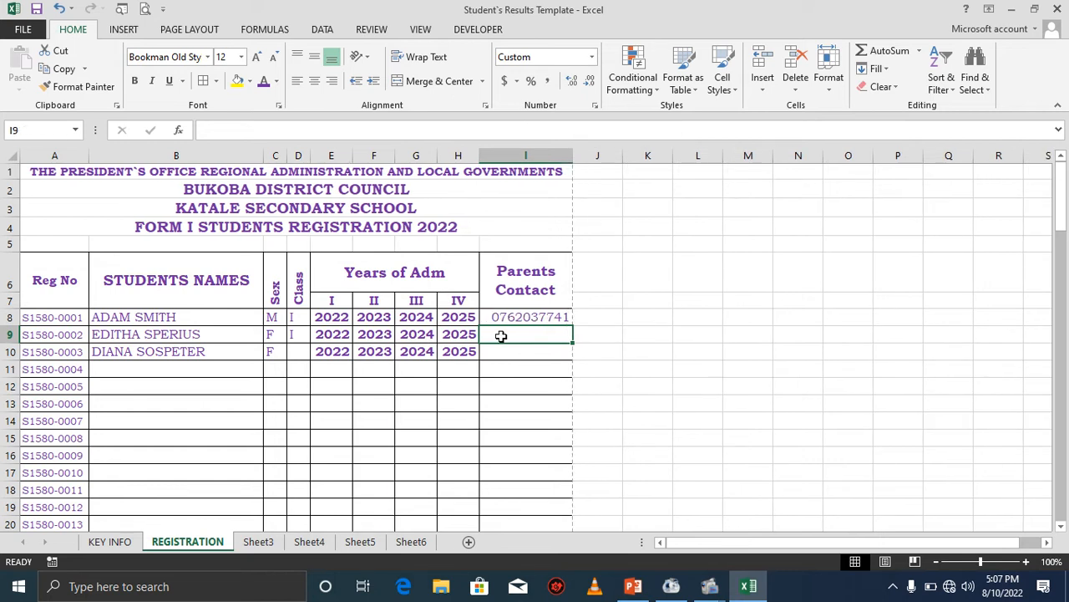
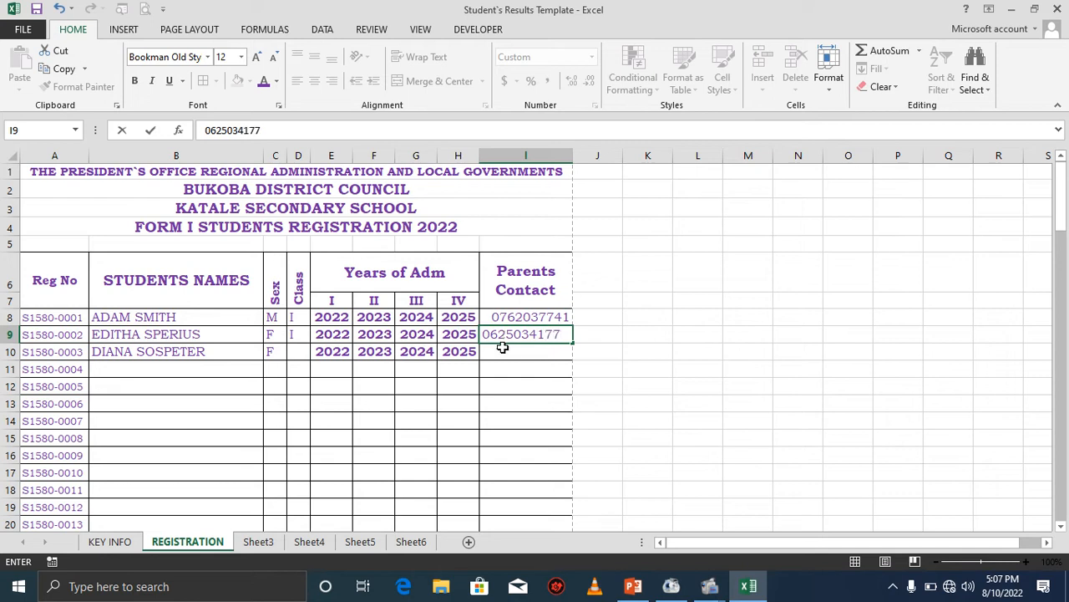
left_click(502, 354)
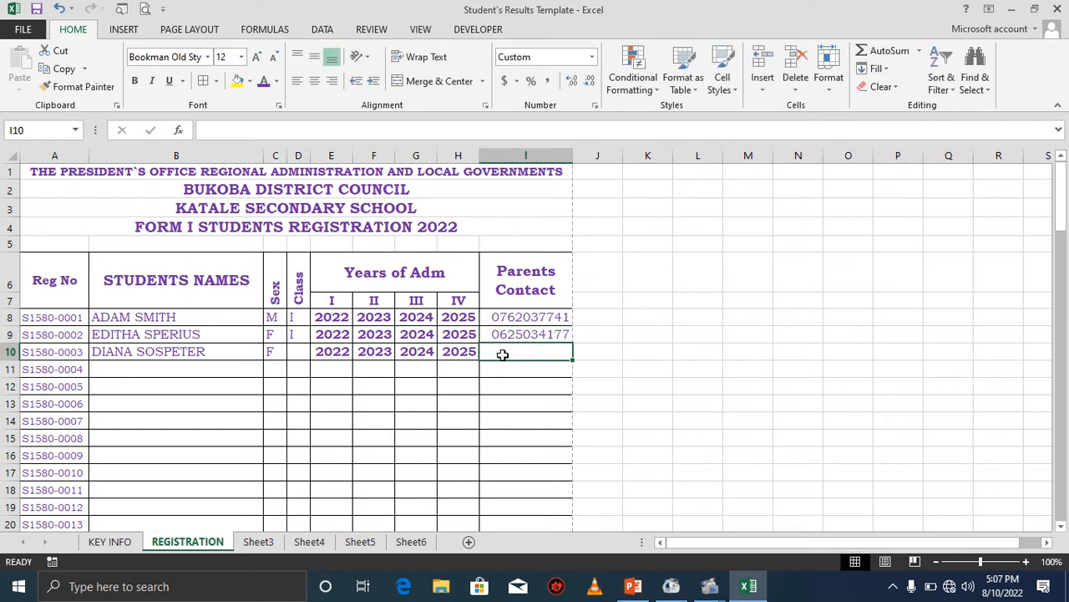
left_click(495, 334)
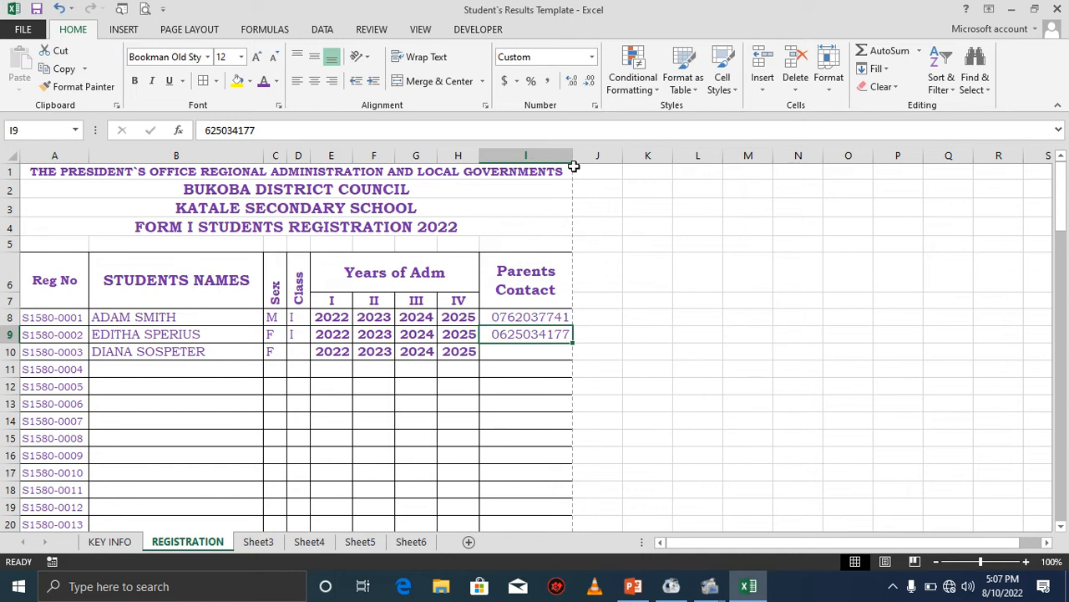
left_click_drag(573, 154, 570, 154)
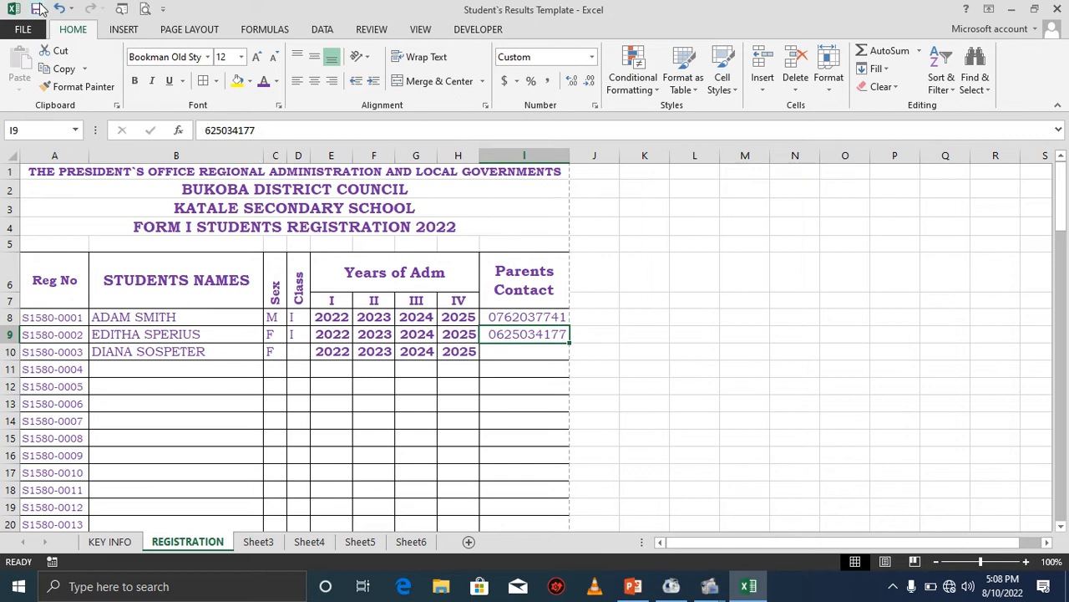
left_click(536, 355)
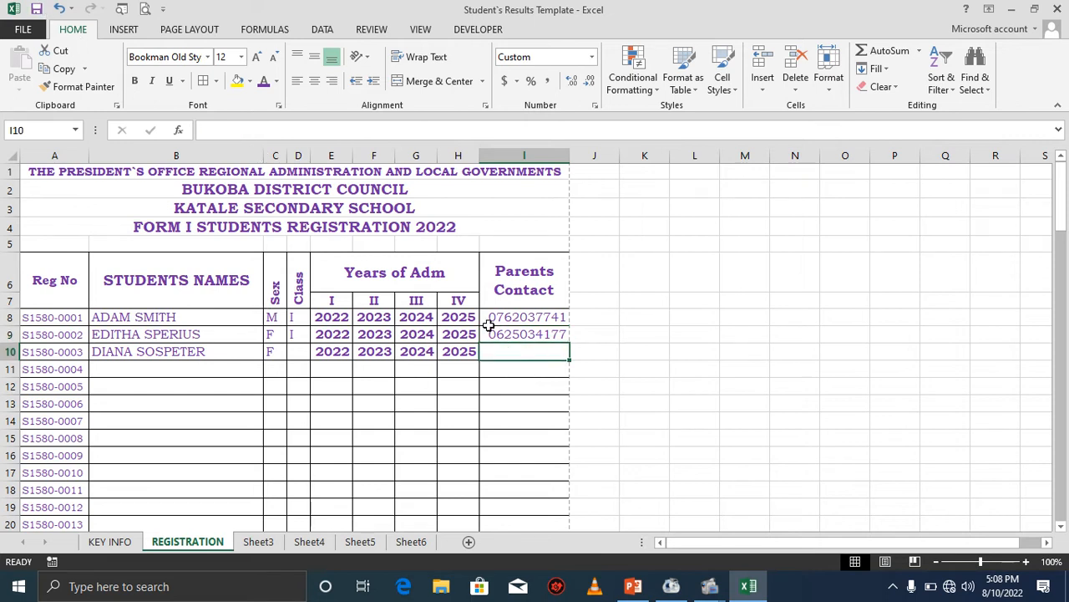
left_click(590, 189)
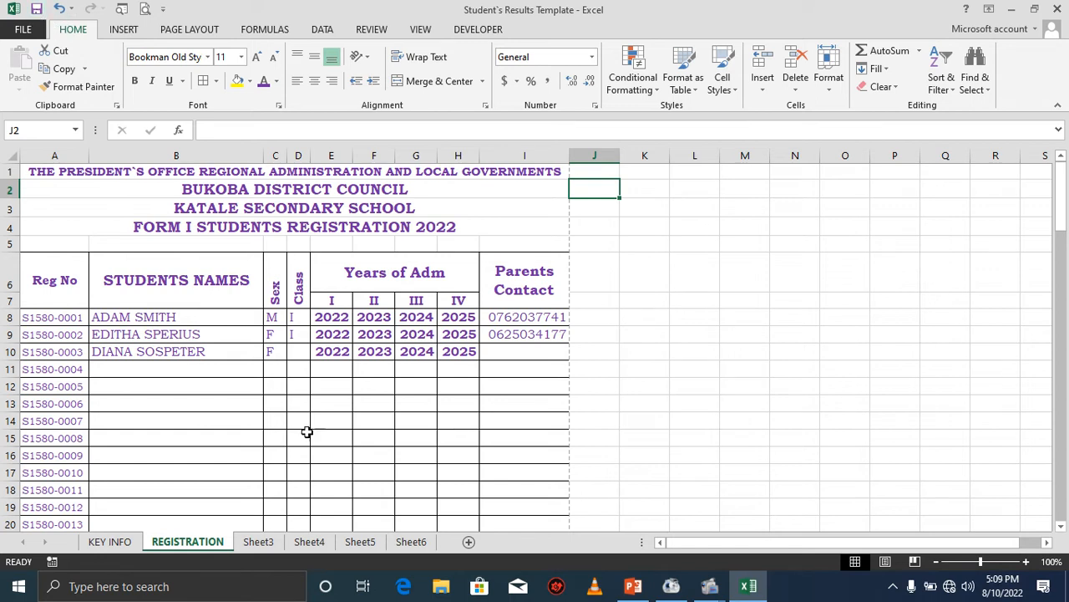
Rename the Sheet3 worksheet as MID-TERM.
left_click(259, 542)
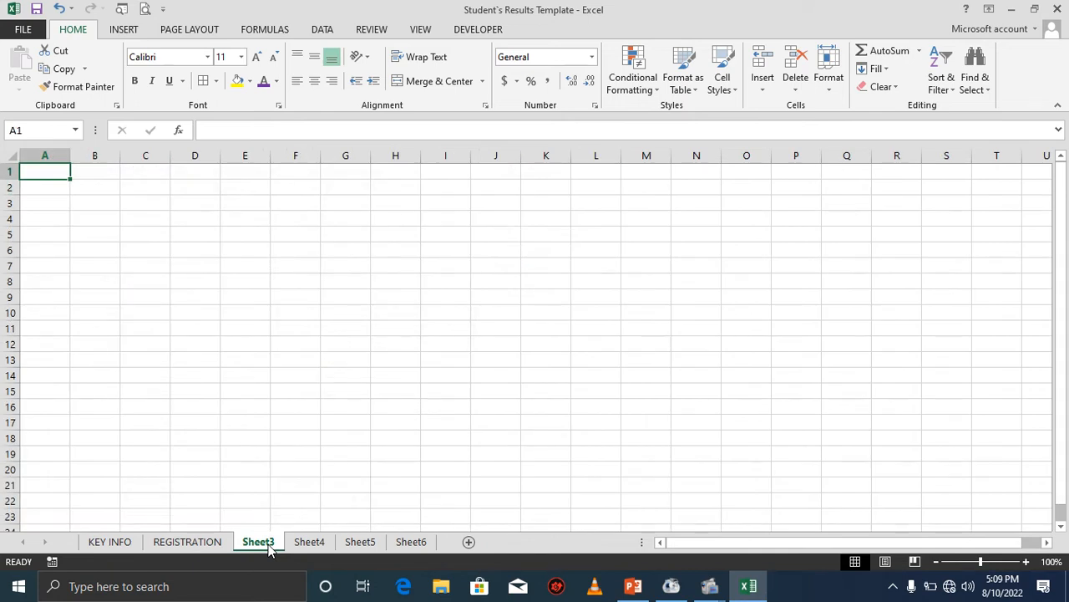
right_click(269, 547)
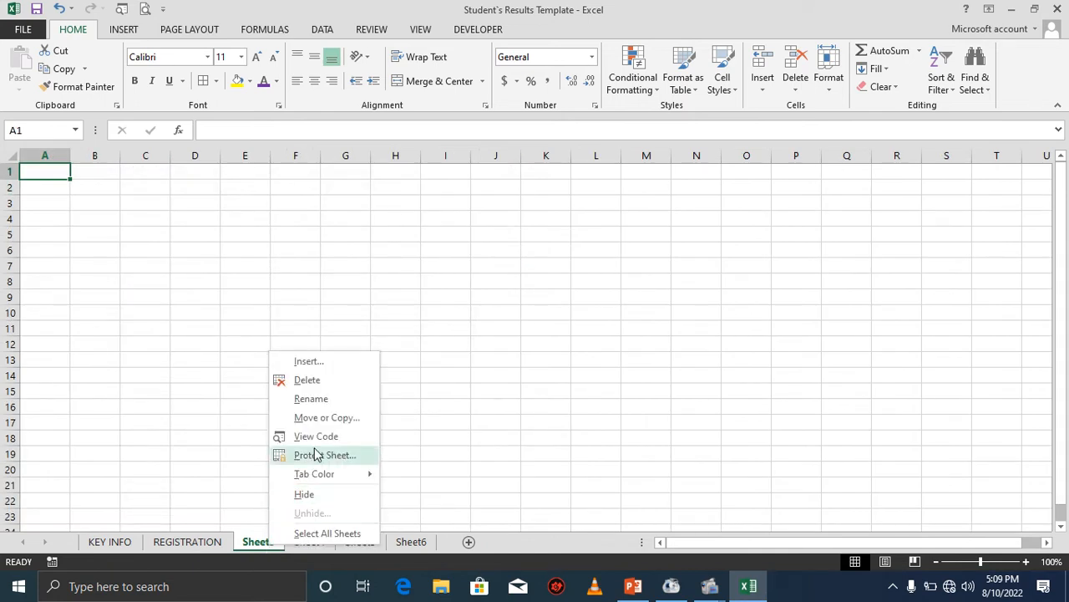
left_click(316, 400)
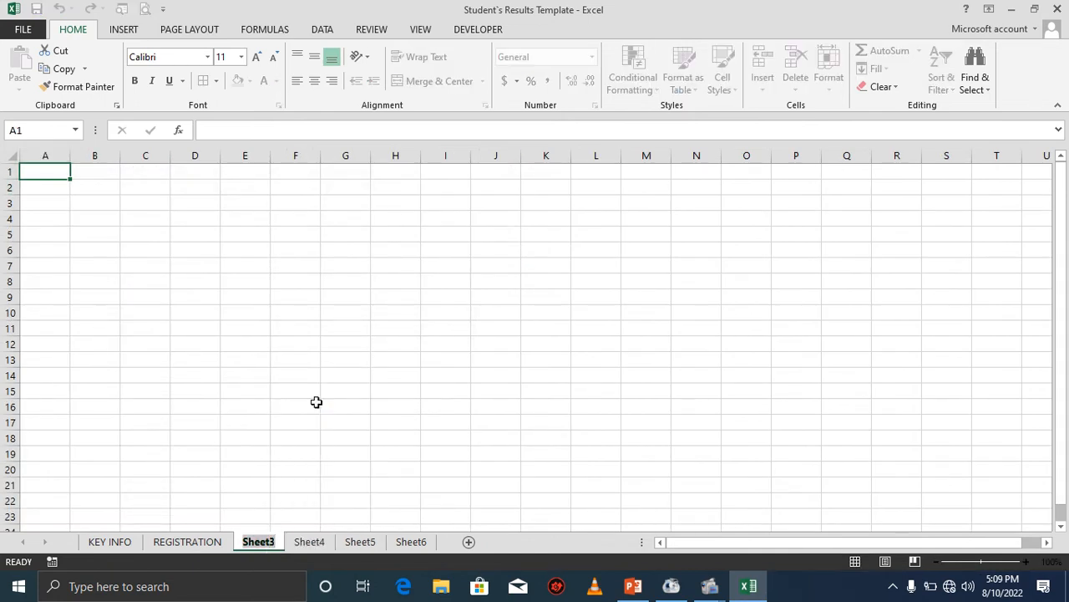
type("MID")
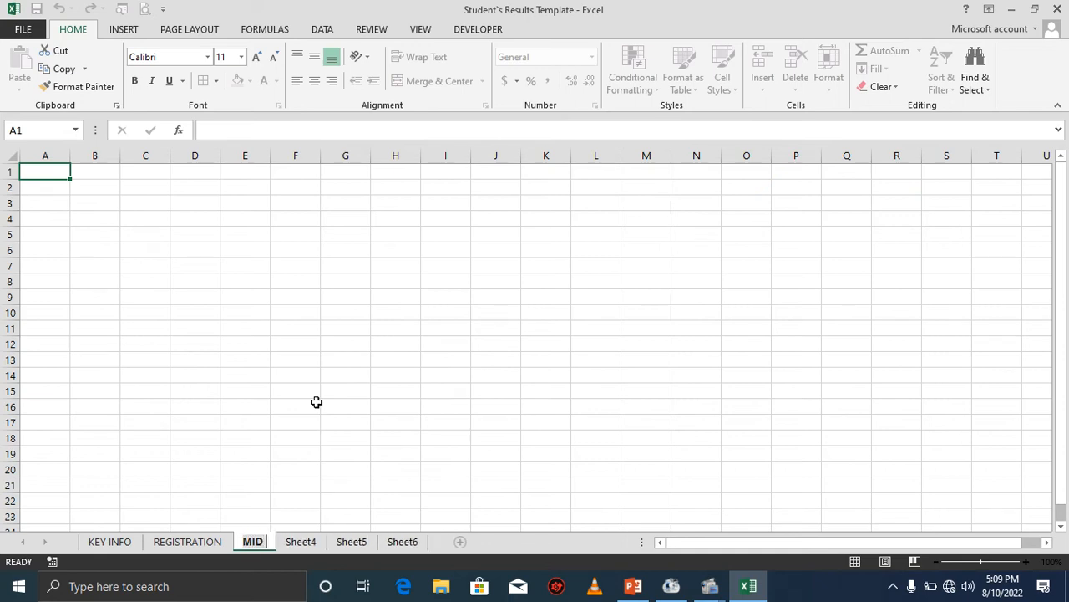
type(" TERM")
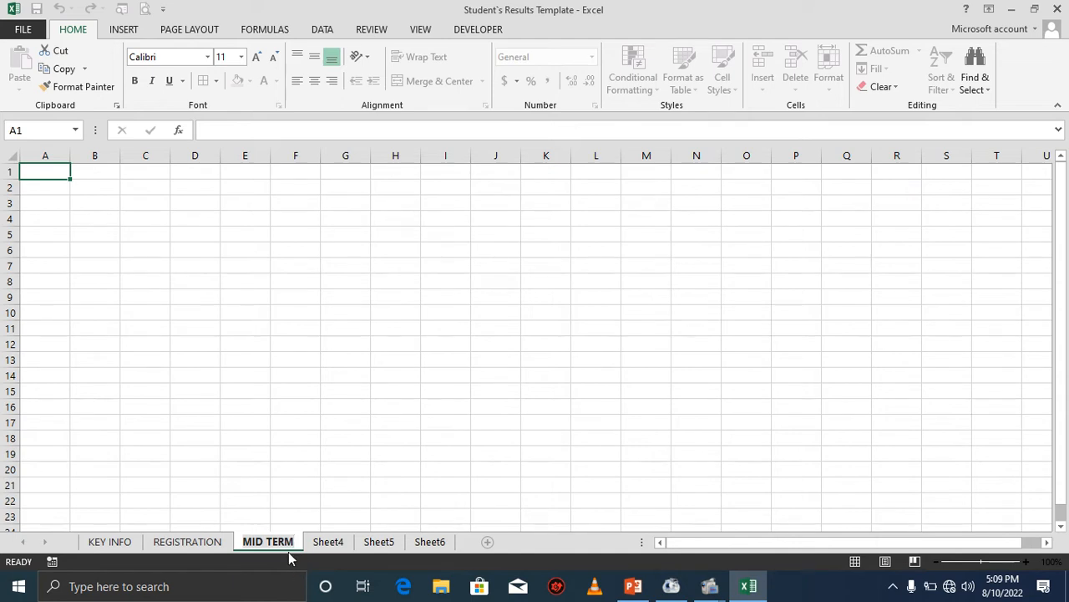
key("BackSpace")
key("BackSpace")
key("BackSpace")
key("BackSpace")
key("BackSpace")
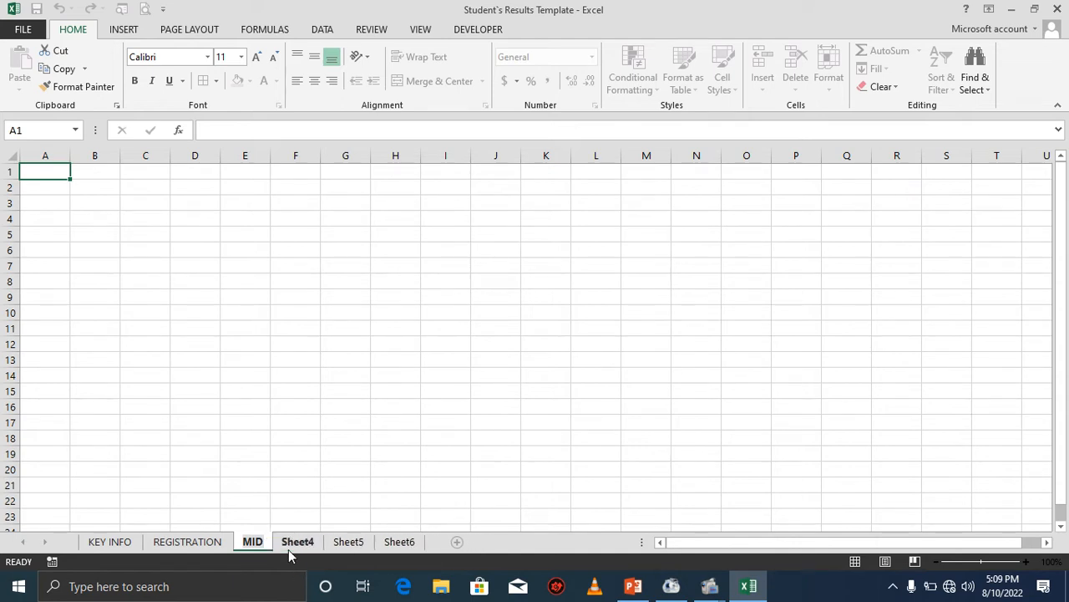
type("-TERM")
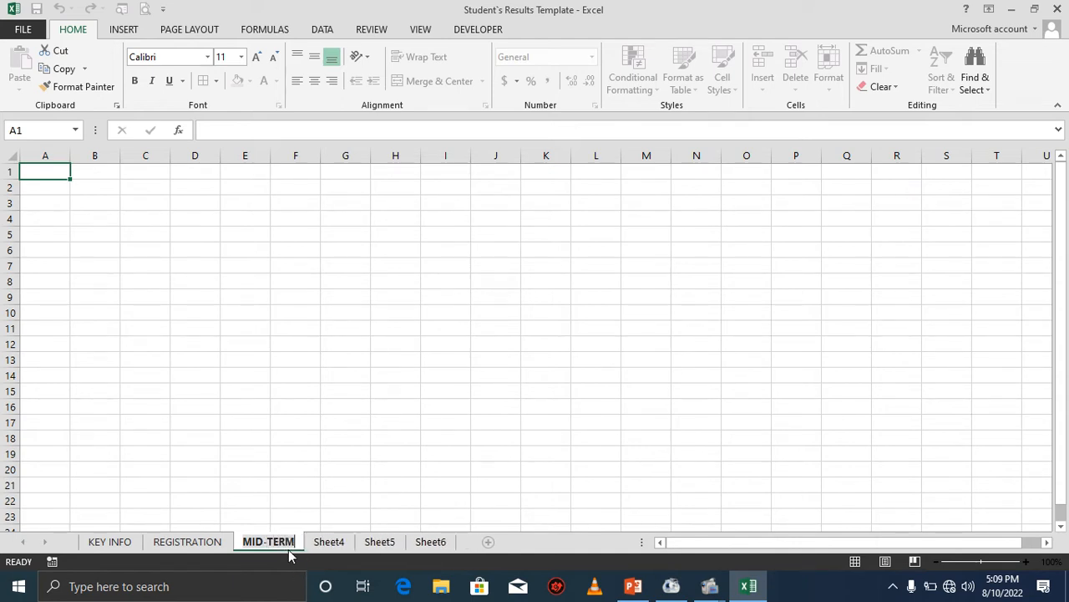
key("Return")
In cell A1 of the MID-TERM sheet, create a formula linking to the first heading in KEY INFO cell B2.
left_click(325, 543)
left_click(285, 544)
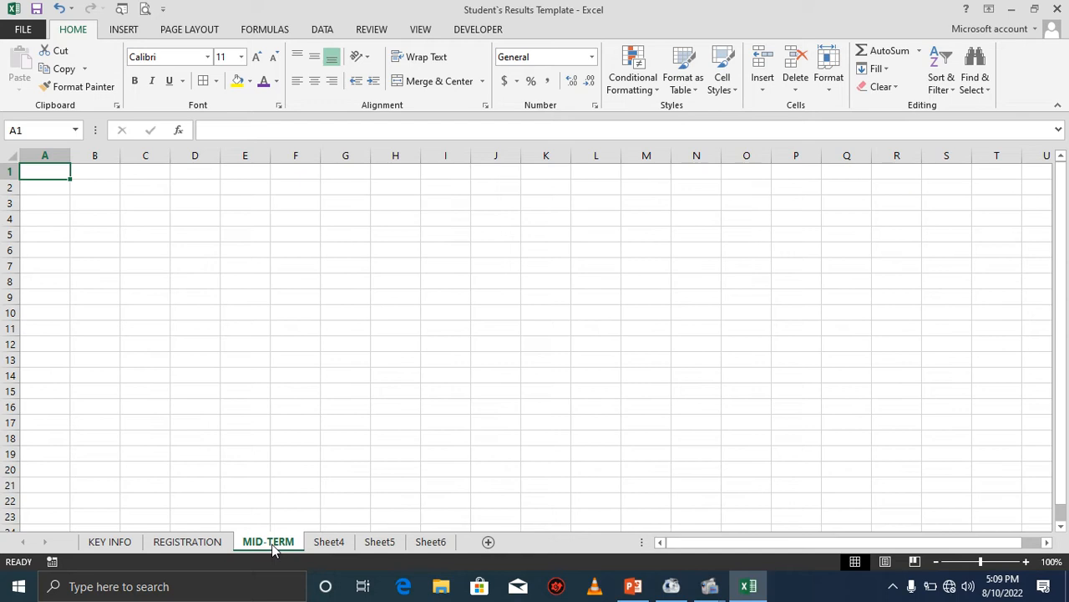
left_click(115, 542)
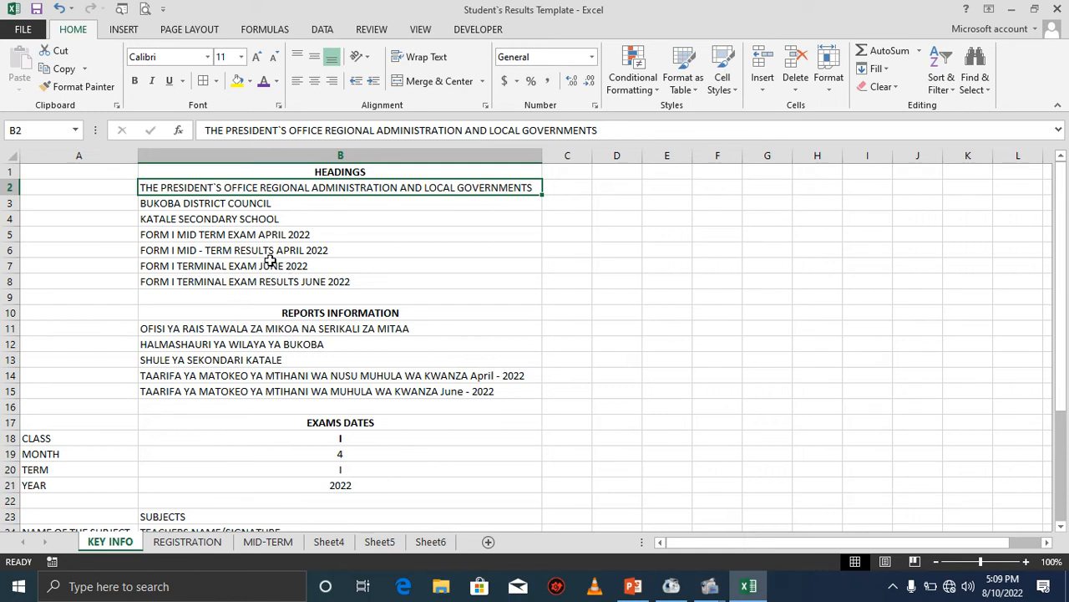
left_click(268, 541)
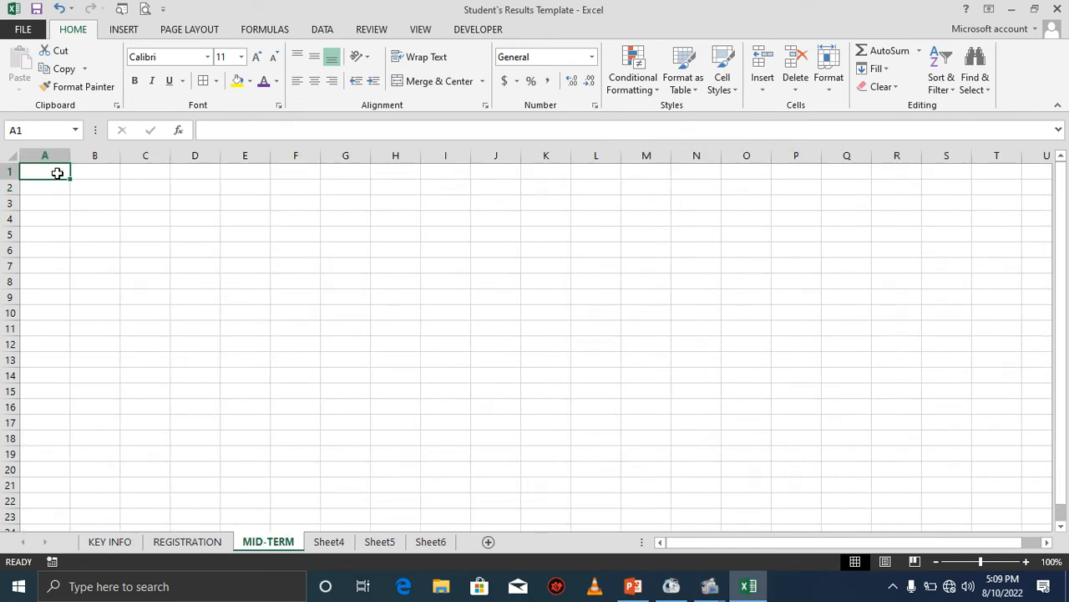
type("=")
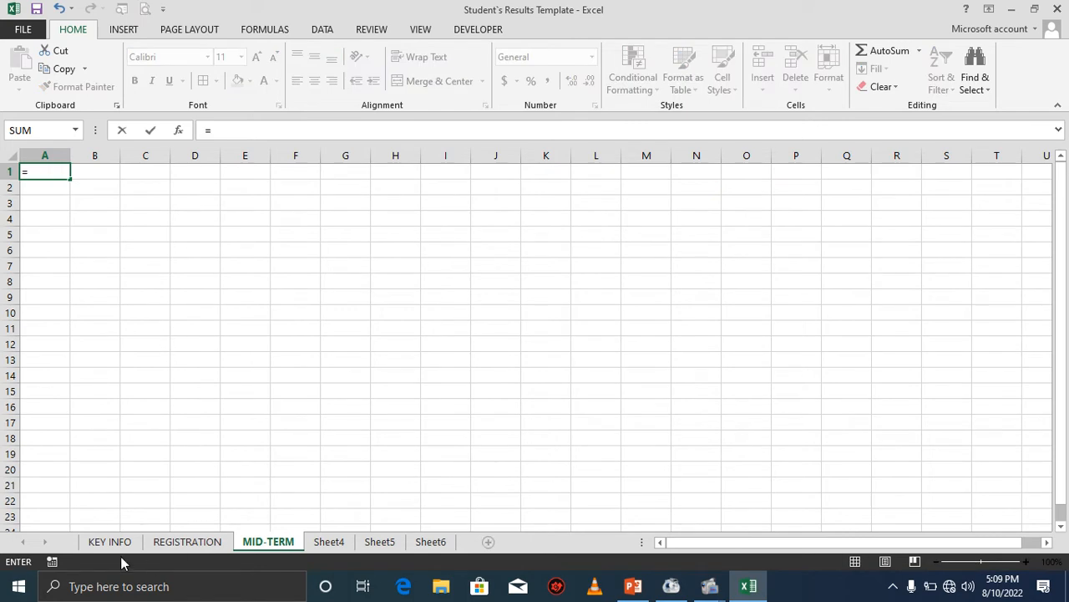
left_click(111, 541)
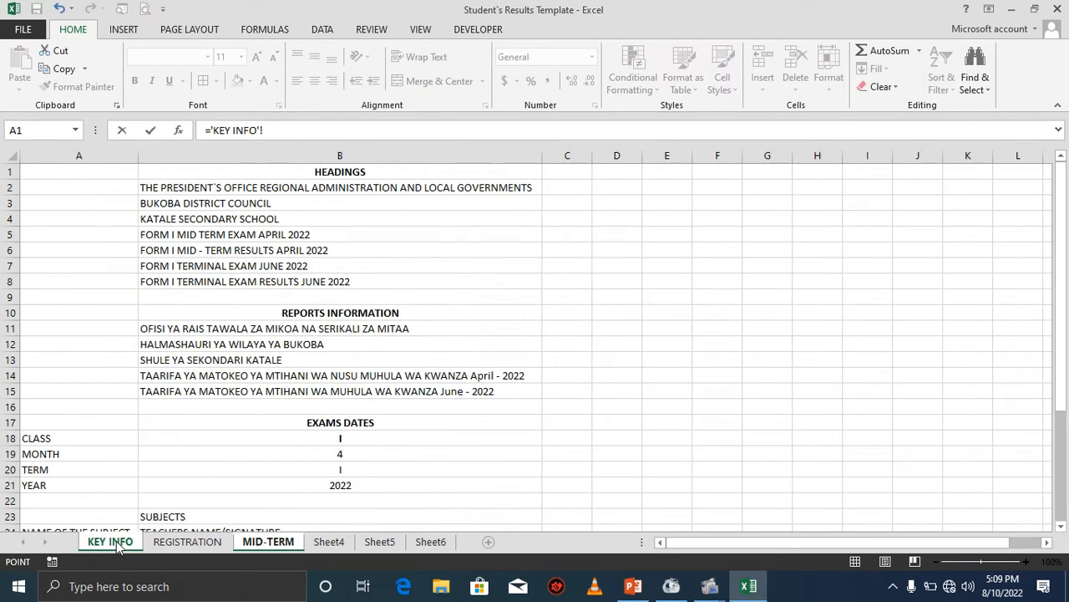
left_click(184, 191)
key("Return")
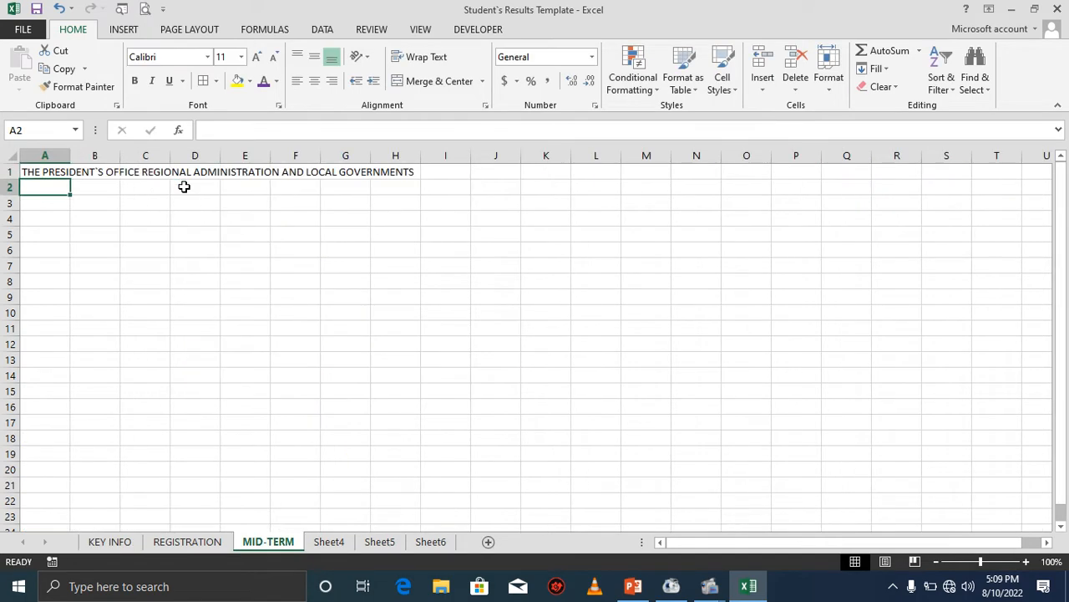
Fill the KEY INFO heading link down column A so rows 1 to 5 show the headings.
left_click(67, 173)
left_click_drag(71, 179, 75, 221)
left_click(55, 190)
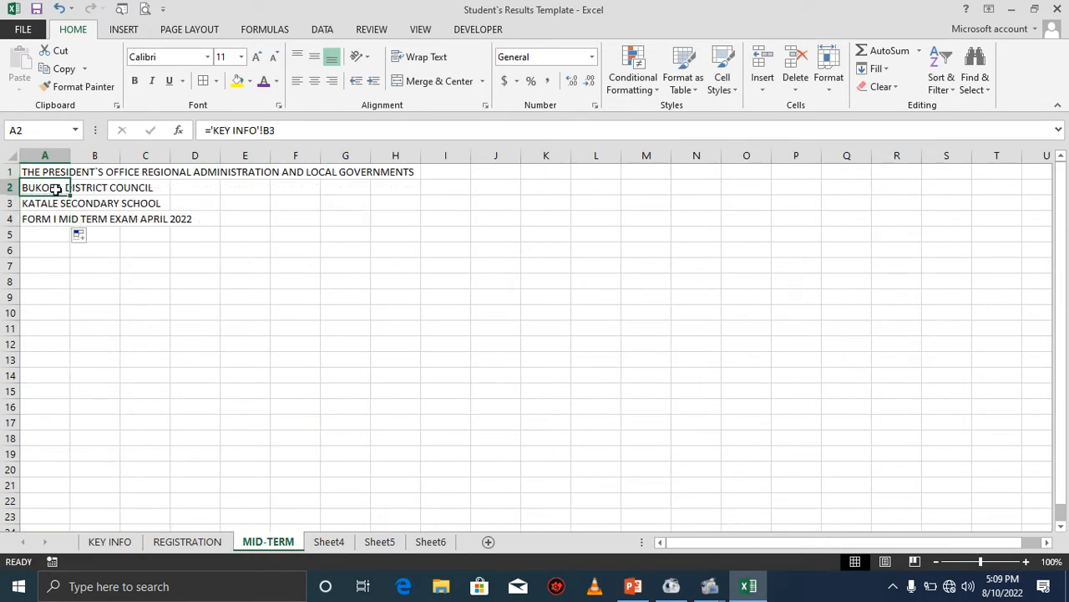
left_click(59, 221)
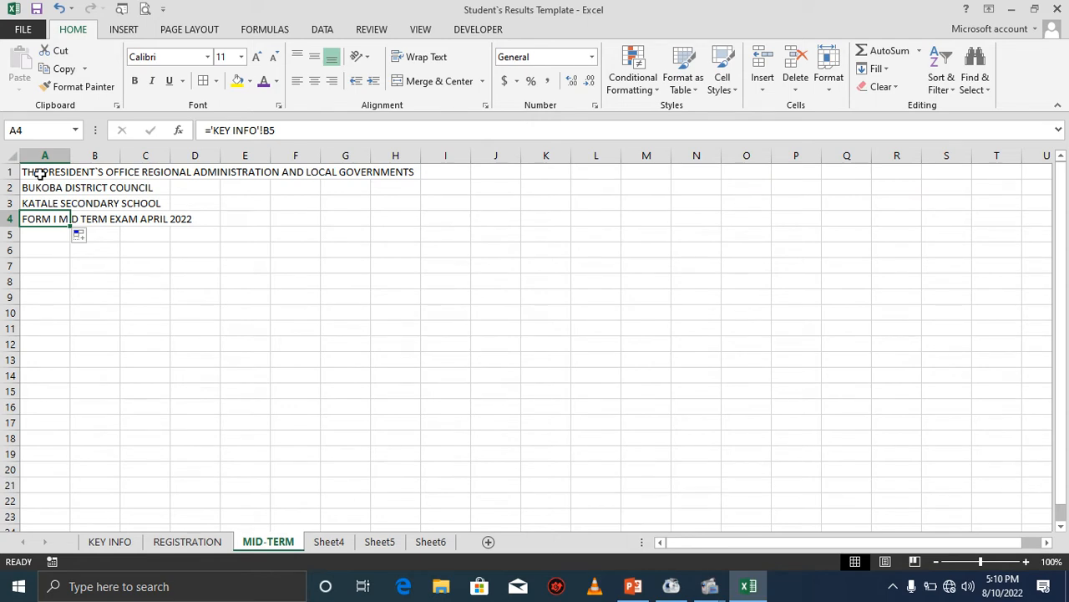
left_click_drag(70, 225, 72, 241)
left_click(55, 237)
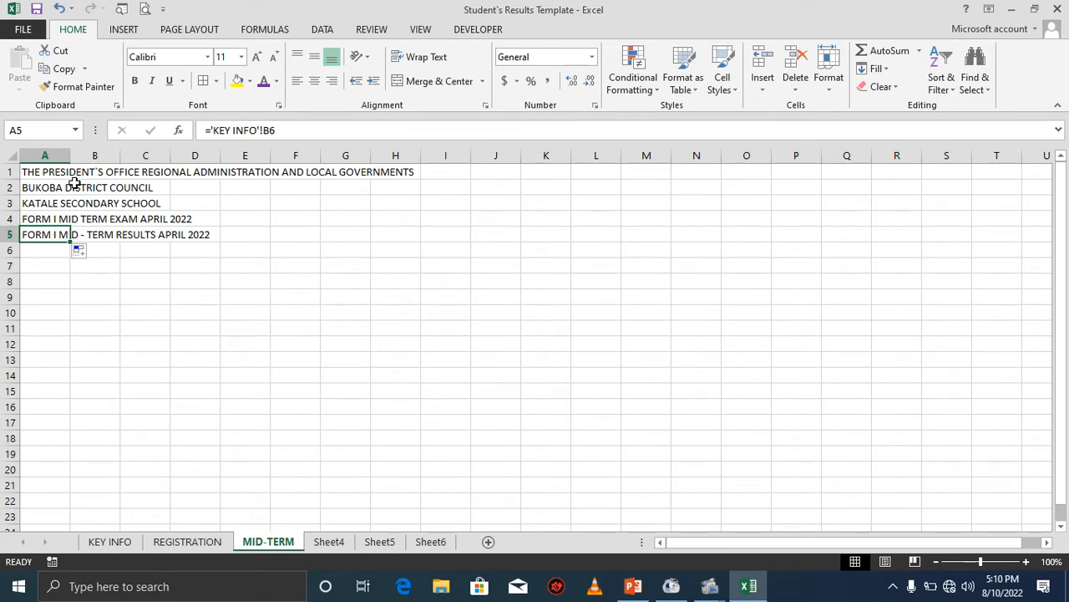
left_click_drag(49, 174, 50, 206)
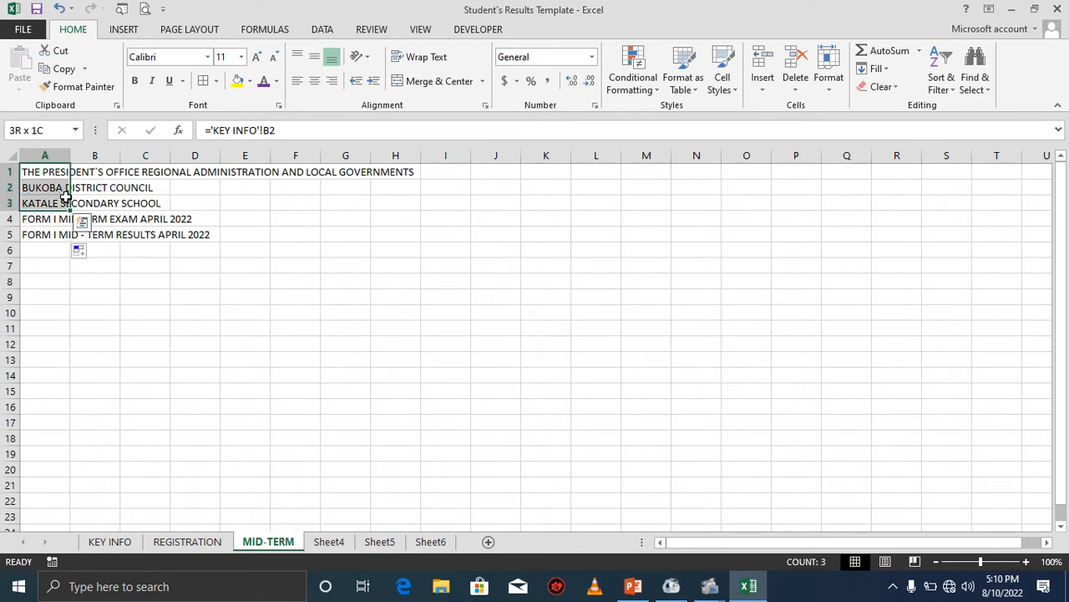
left_click(52, 252)
left_click(52, 269)
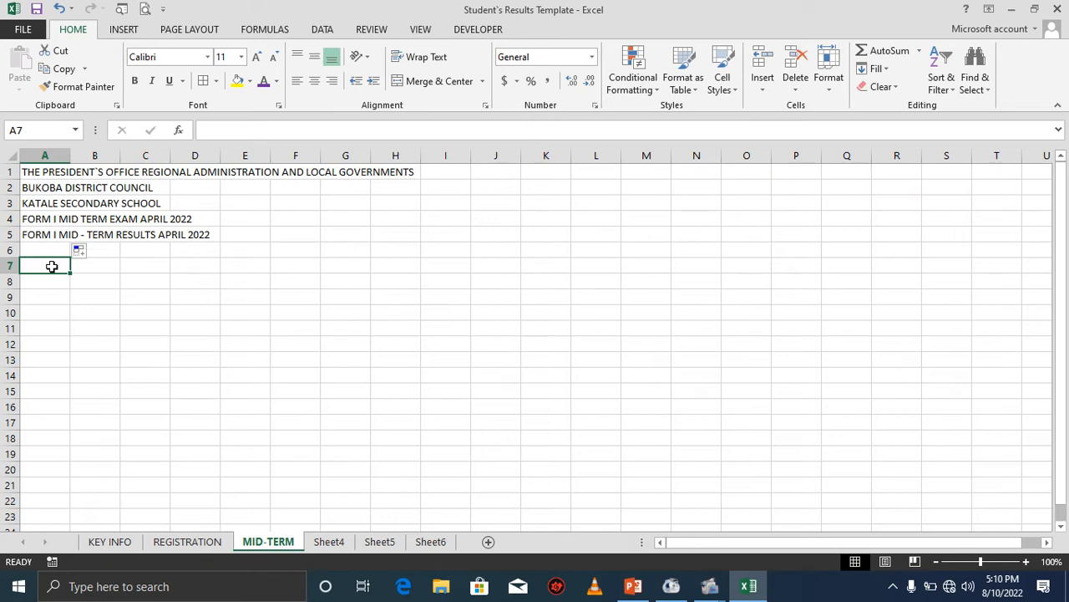
Enter the column header Reg No in cell A7 of the MID-TERM sheet.
type("R")
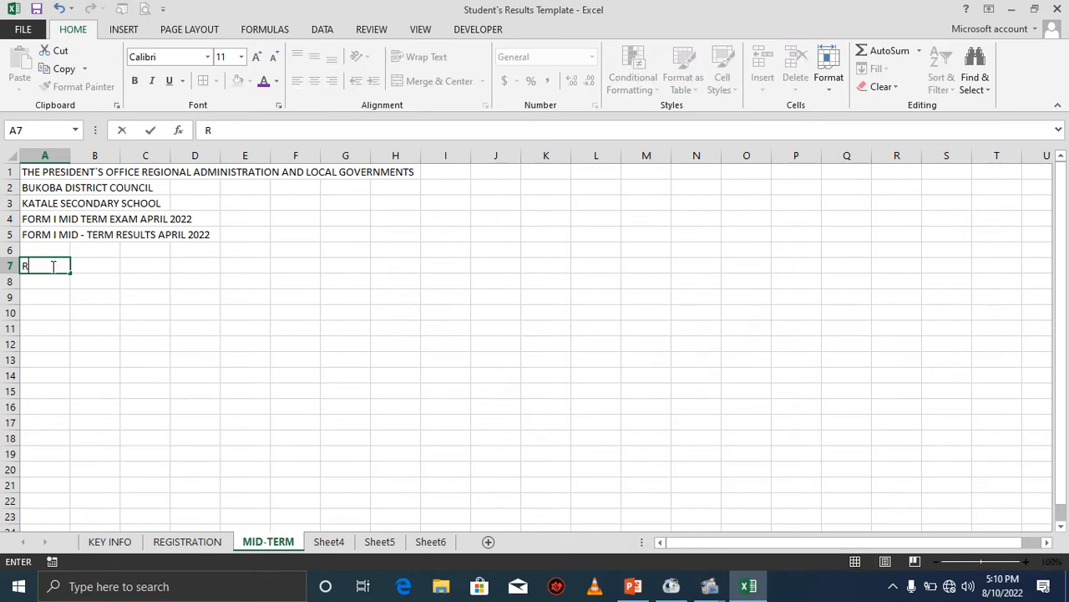
type("eg No")
left_click(55, 279)
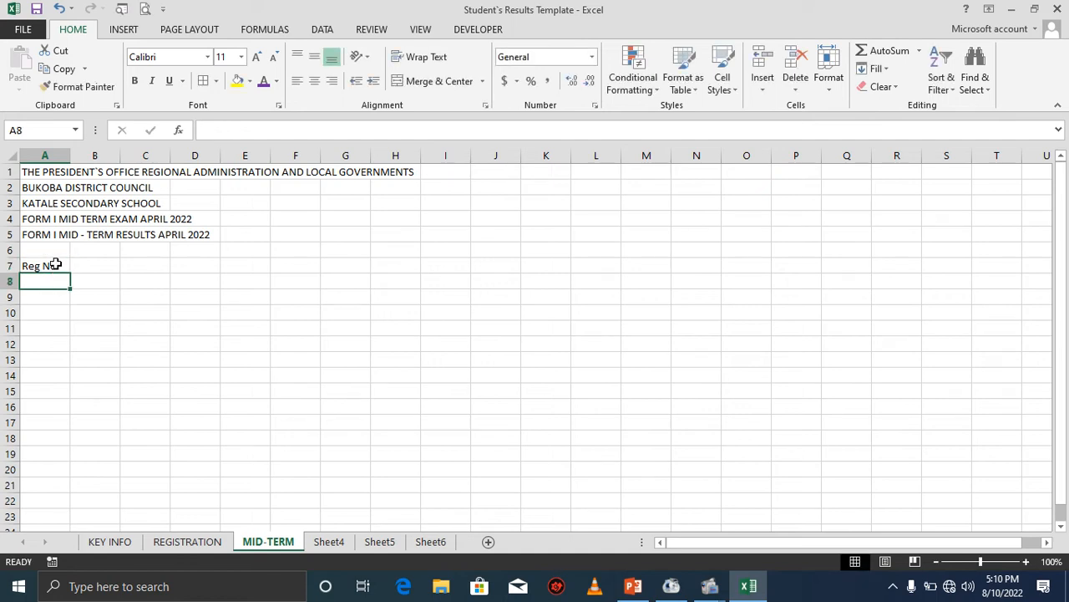
In MID-TERM cell A8, create a formula linking to REGISTRATION cell A8, and widen column A.
left_click(55, 265)
left_click(63, 281)
type("=")
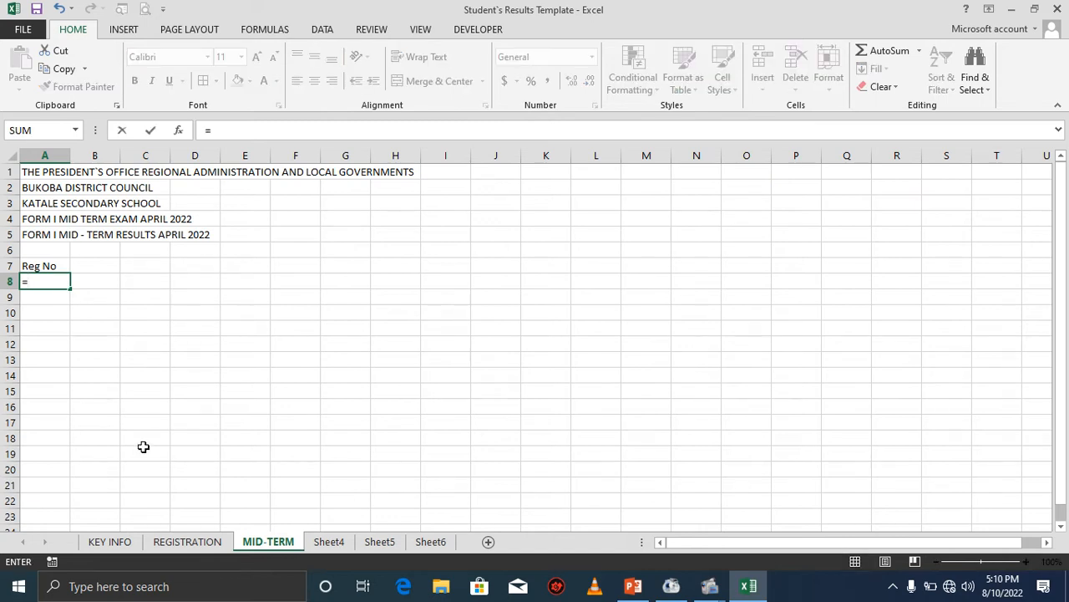
left_click(187, 542)
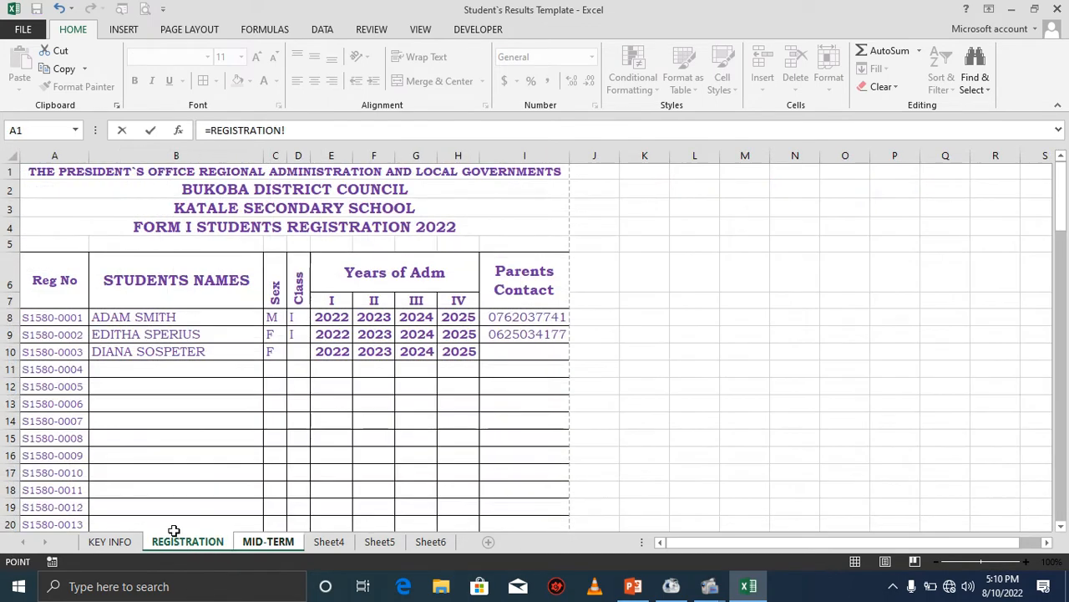
left_click(70, 318)
key("Return")
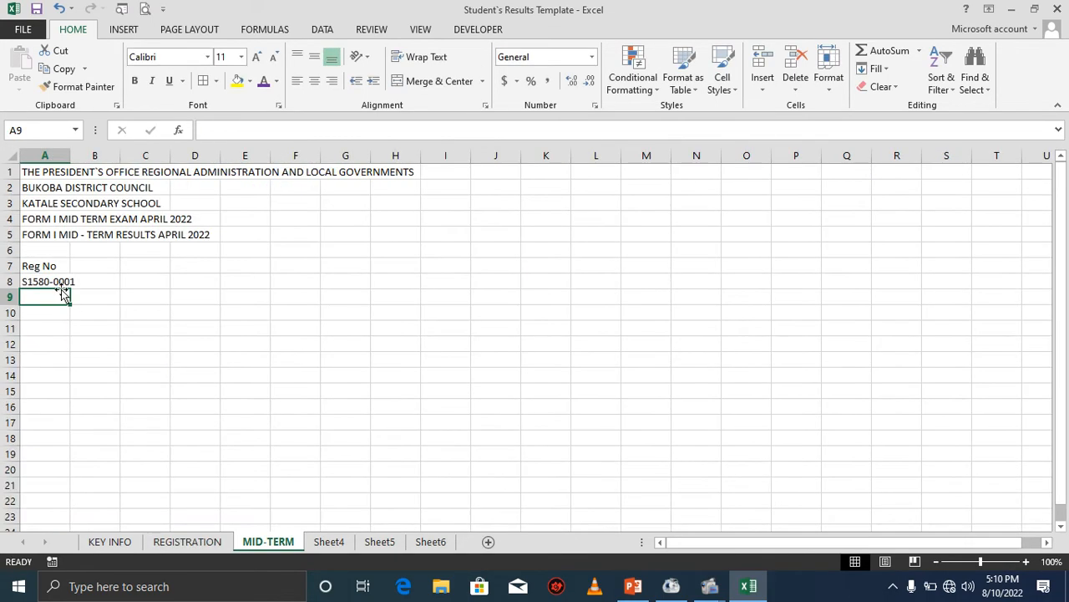
left_click(58, 283)
left_click_drag(71, 156, 79, 153)
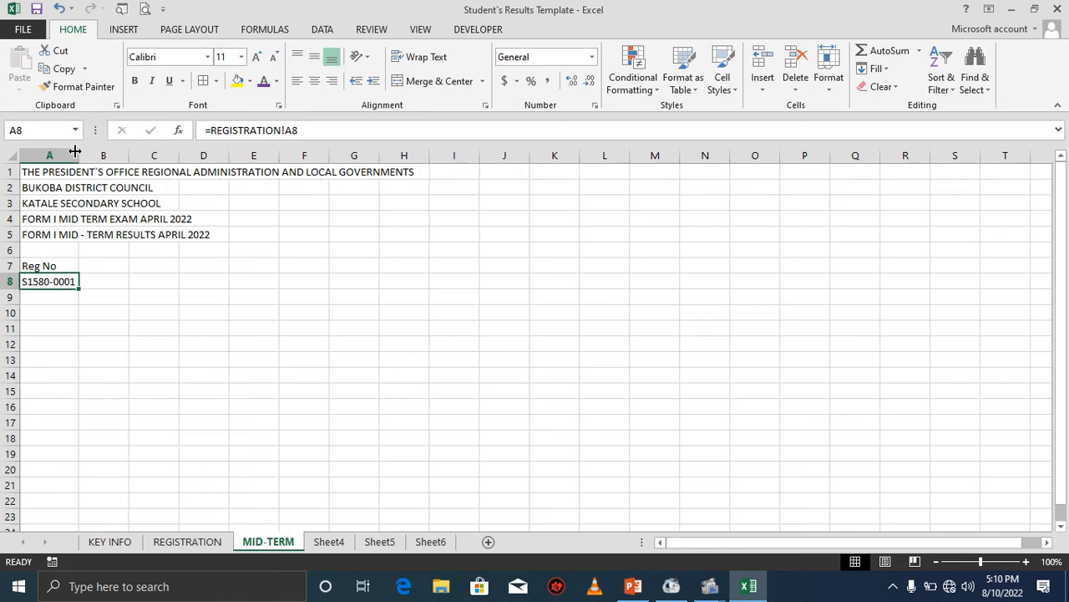
Fill the Reg No link down column A, then clear the extra zero-value cells from row 108 downward.
left_click_drag(80, 288, 45, 306)
left_click(74, 299)
left_click(69, 299)
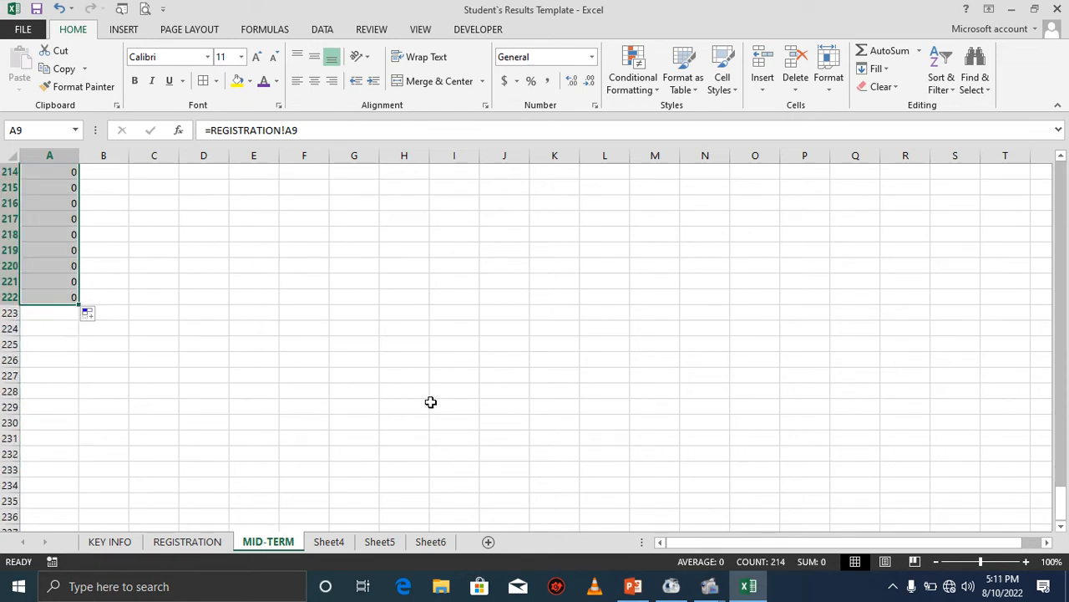
left_click_drag(1062, 493, 1017, 318)
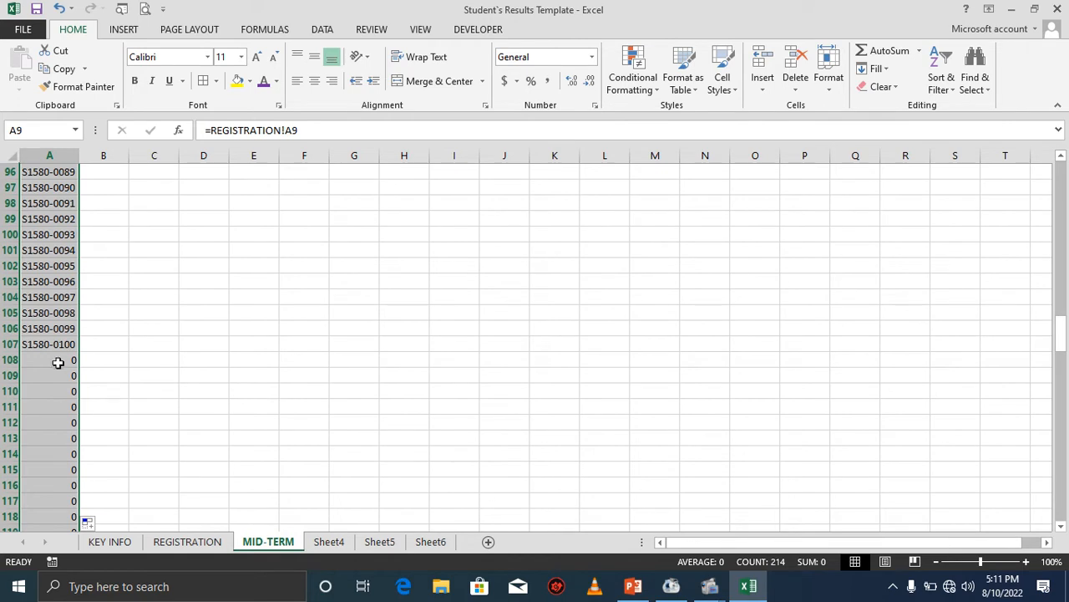
left_click_drag(52, 361, 67, 501)
key("Delete")
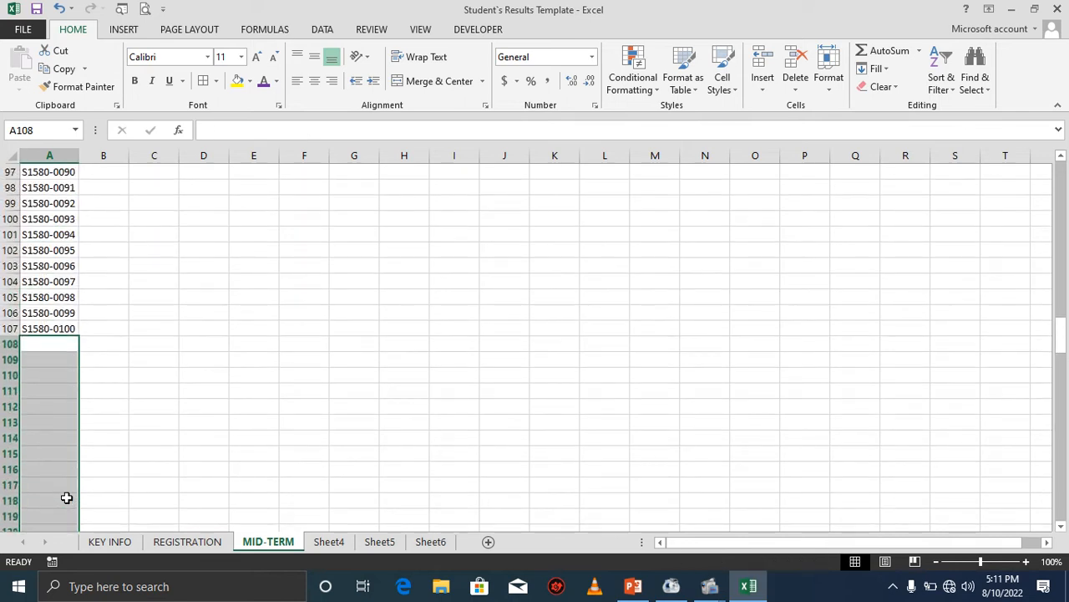
Enter the column header STUDENTS NAMES in cell B7.
left_click(57, 330)
left_click_drag(1062, 328, 1059, 328)
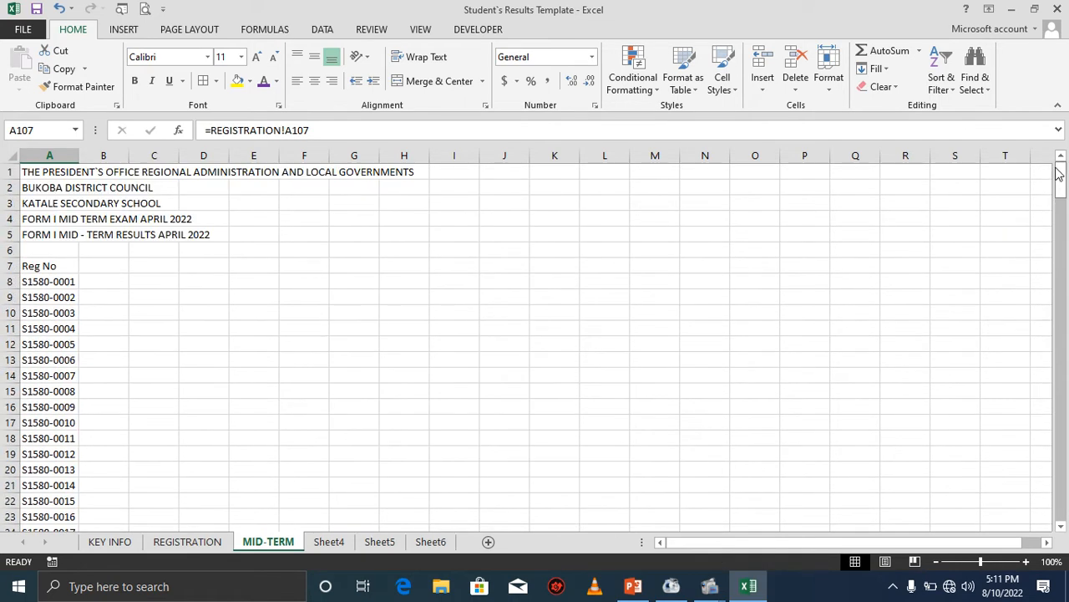
left_click(96, 268)
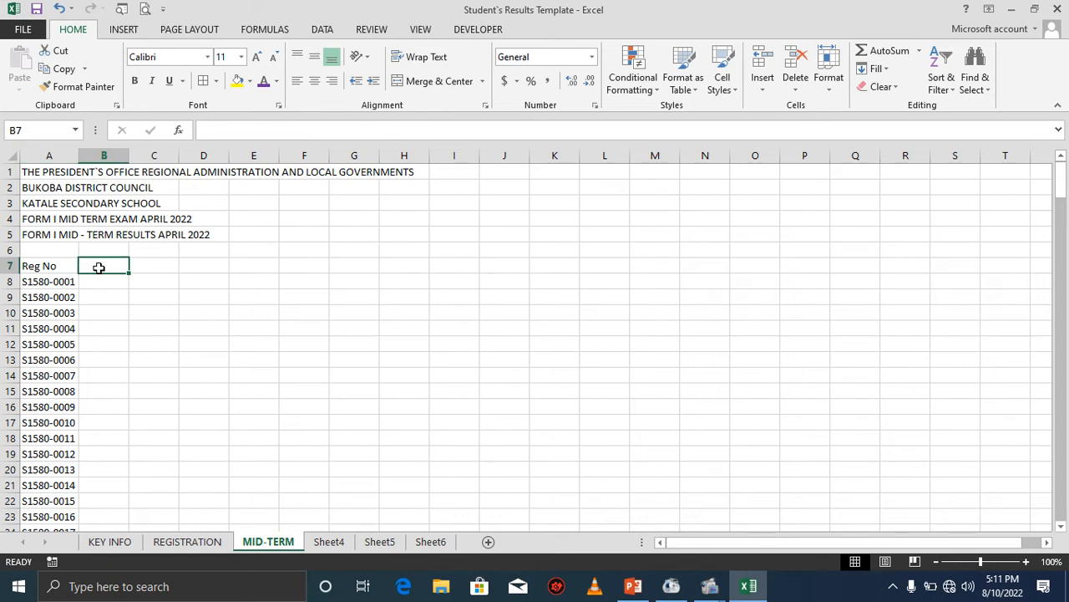
type("ST")
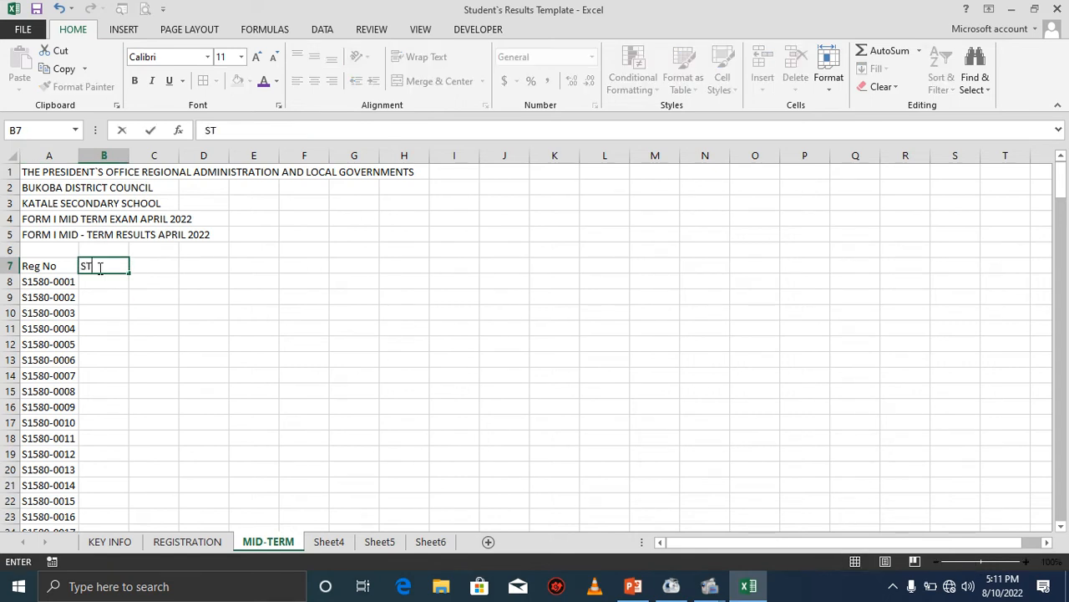
type("UDENTS ")
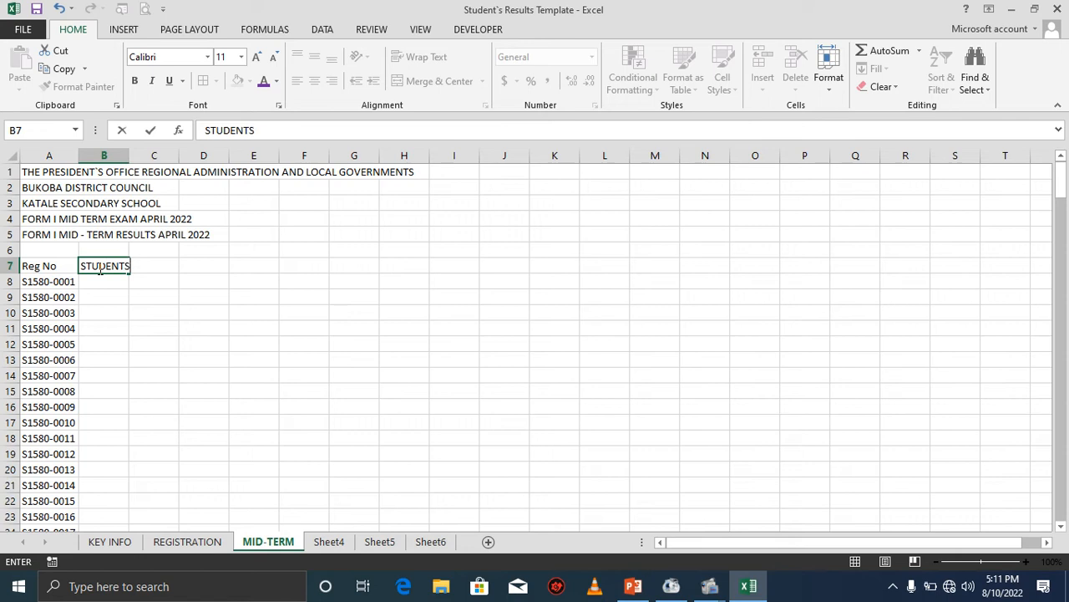
type("NAMES")
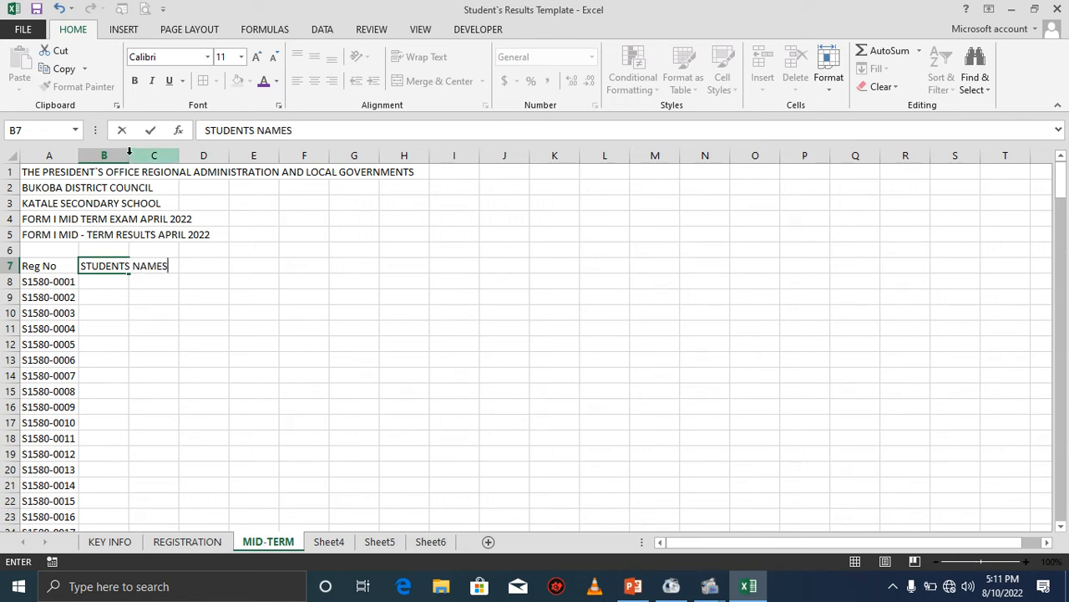
key("Return")
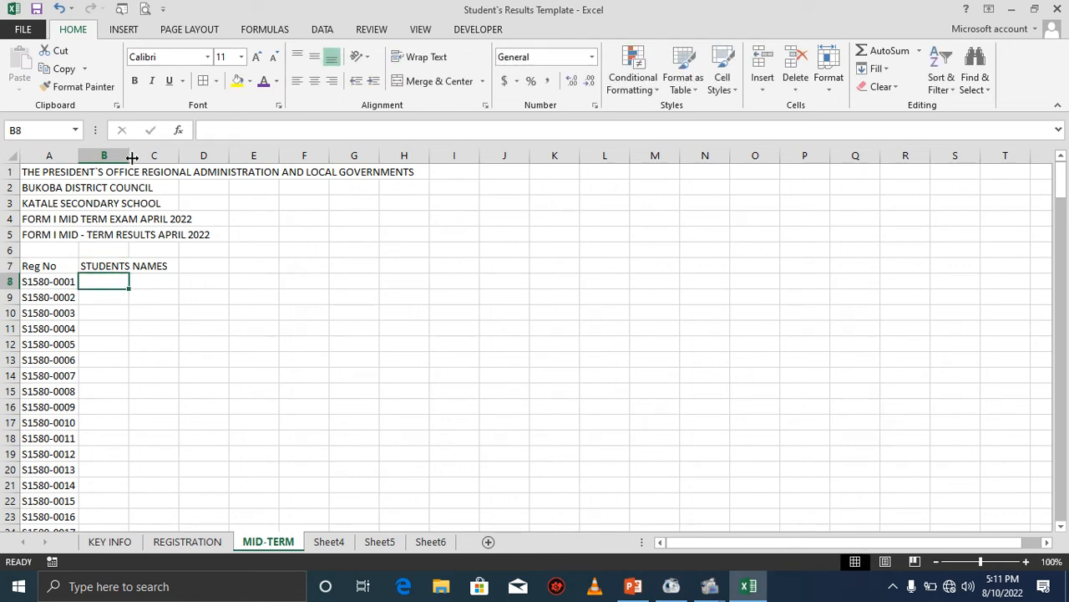
Widen column B and enter the headers Sex in C7 and Class in D7.
left_click_drag(129, 156, 230, 144)
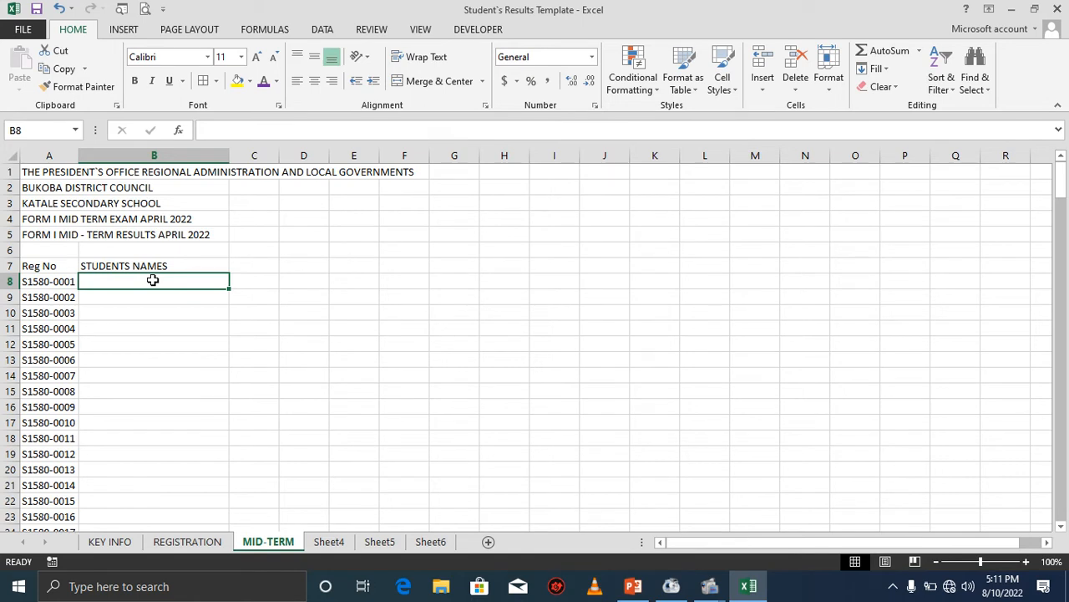
left_click(254, 267)
type("Sex")
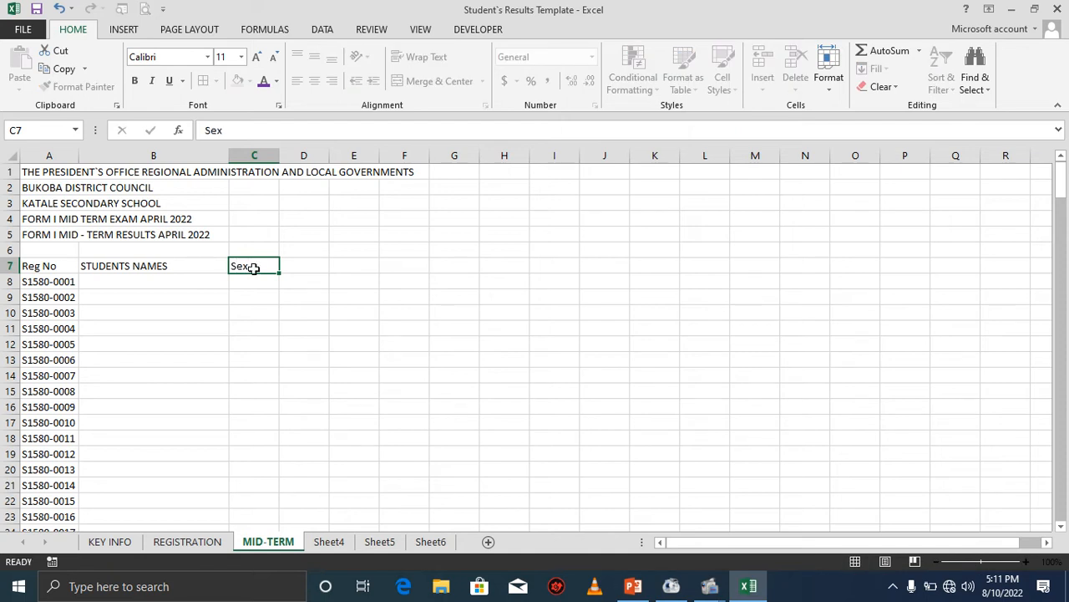
key("Tab")
type("C")
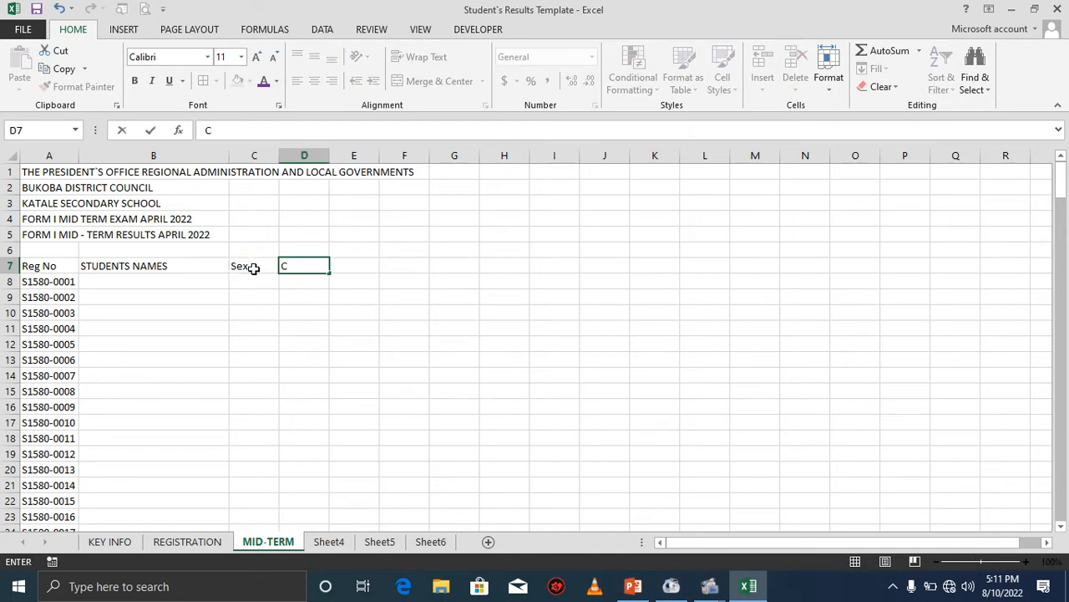
type("lass")
key("Tab")
Link cell B8 to REGISTRATION cell B8 and fill that student-name link down column B.
left_click(253, 267)
left_click(203, 278)
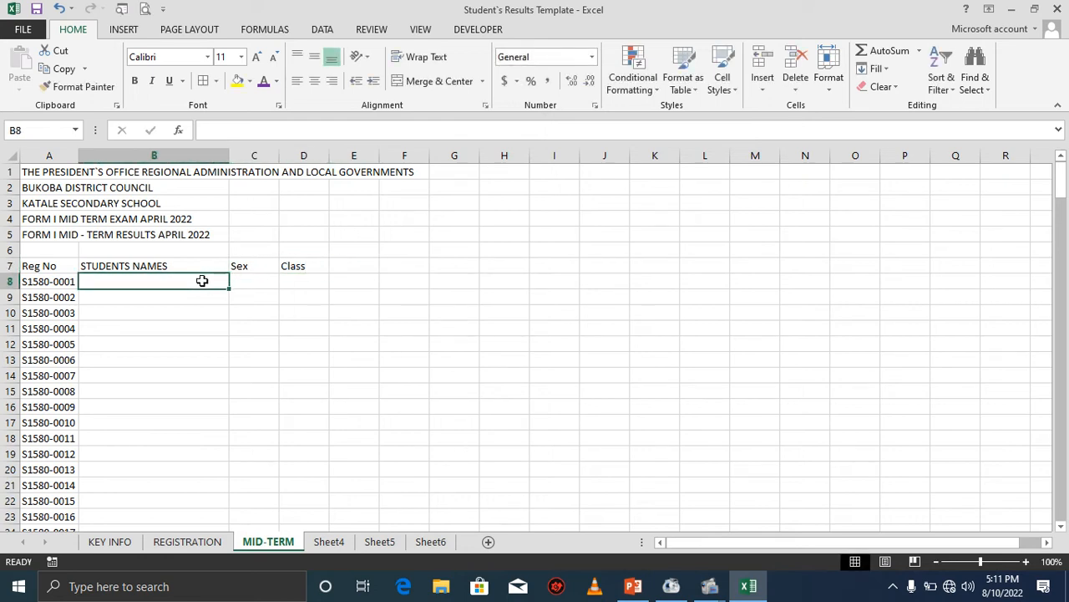
type("=")
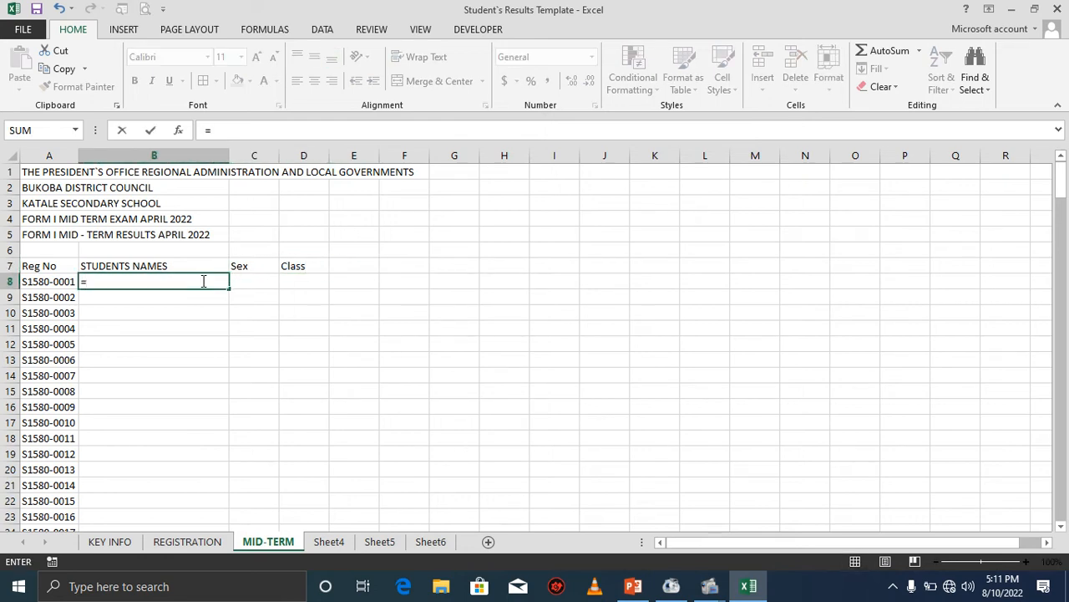
left_click(186, 542)
left_click(153, 317)
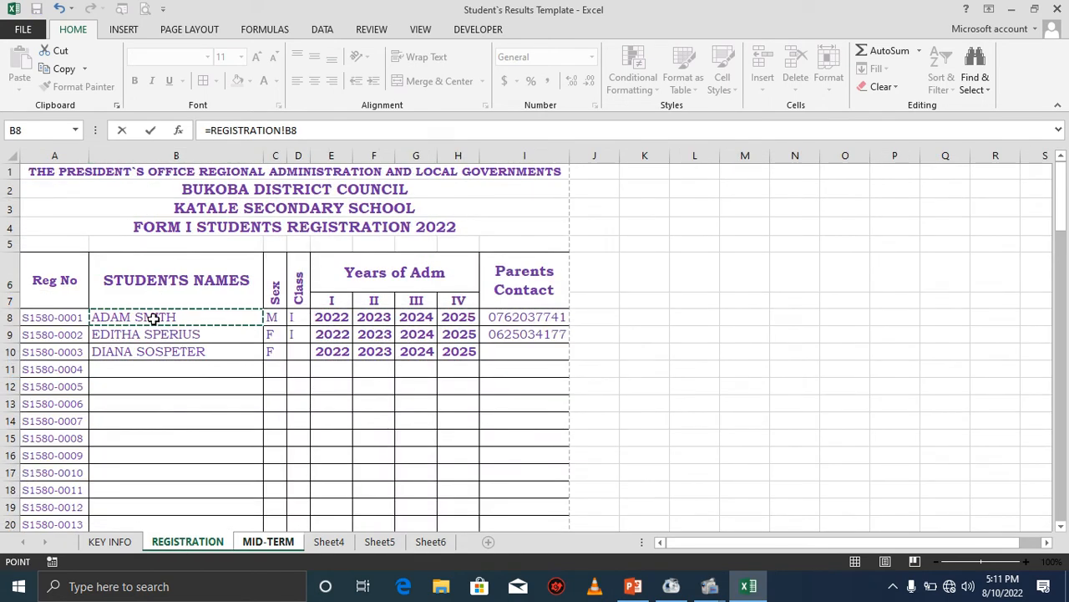
key("Return")
left_click(156, 280)
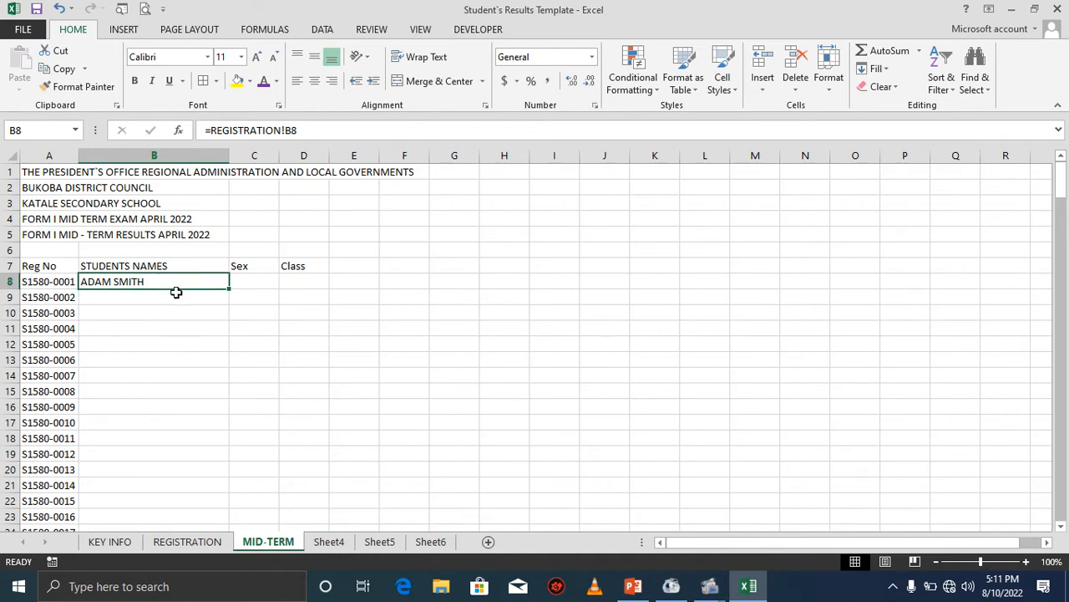
double_click(230, 288)
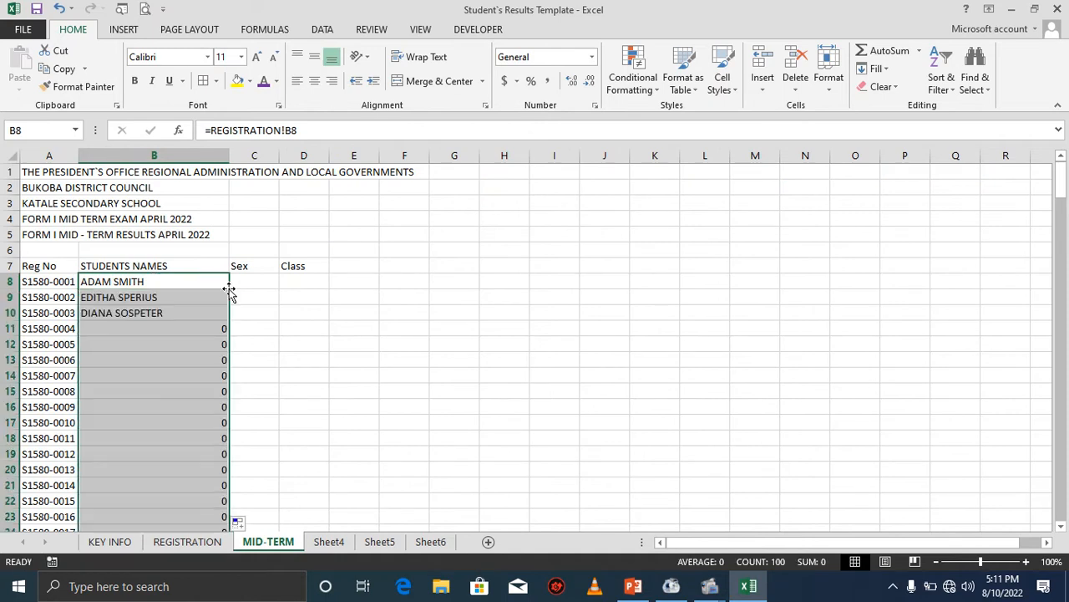
left_click(218, 332)
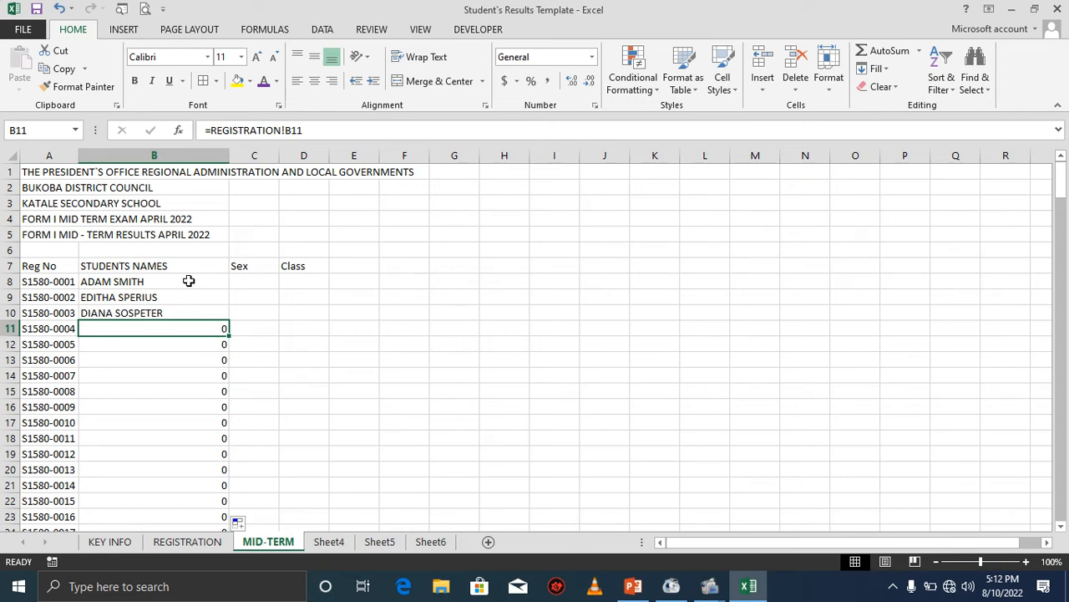
Wrap the B8 student-name link in an IF so it shows blank when REGISTRATION cell B8 is empty.
left_click(189, 280)
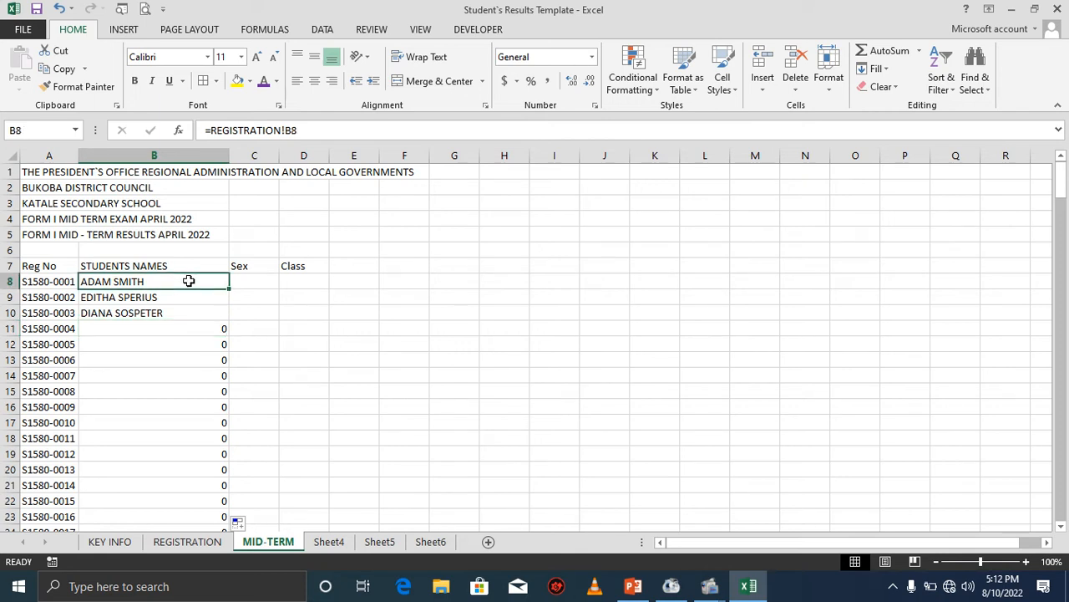
left_click(213, 131)
type("if")
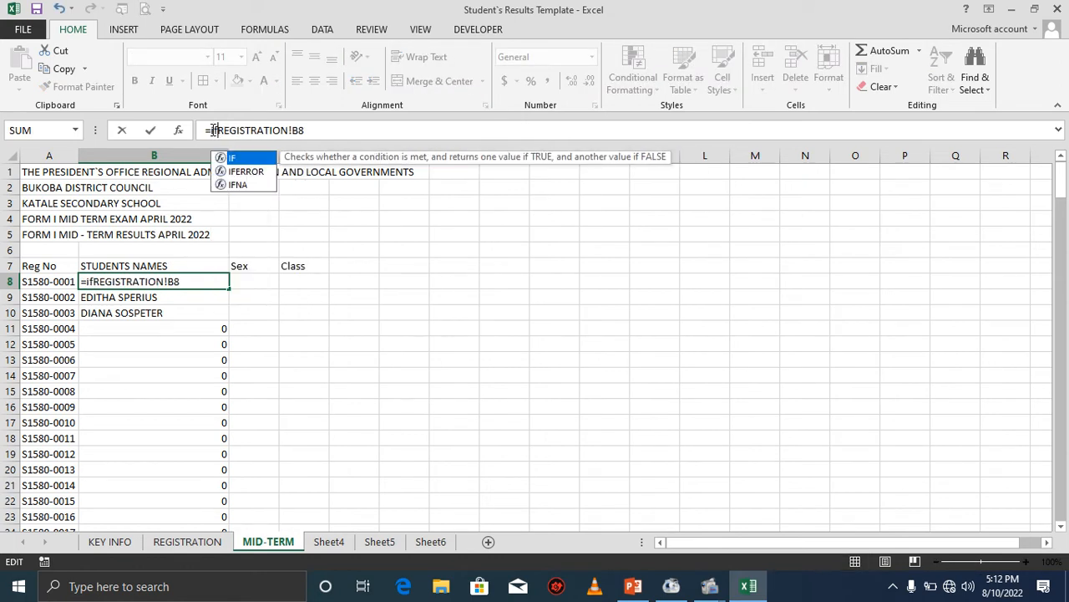
type("(")
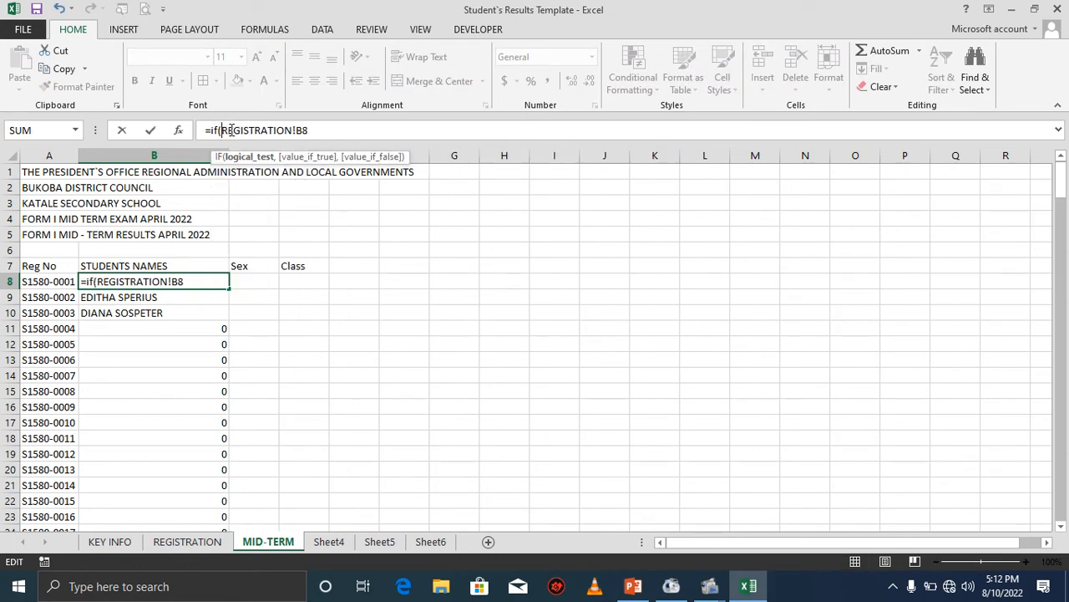
left_click(315, 131)
type("=\"\",")
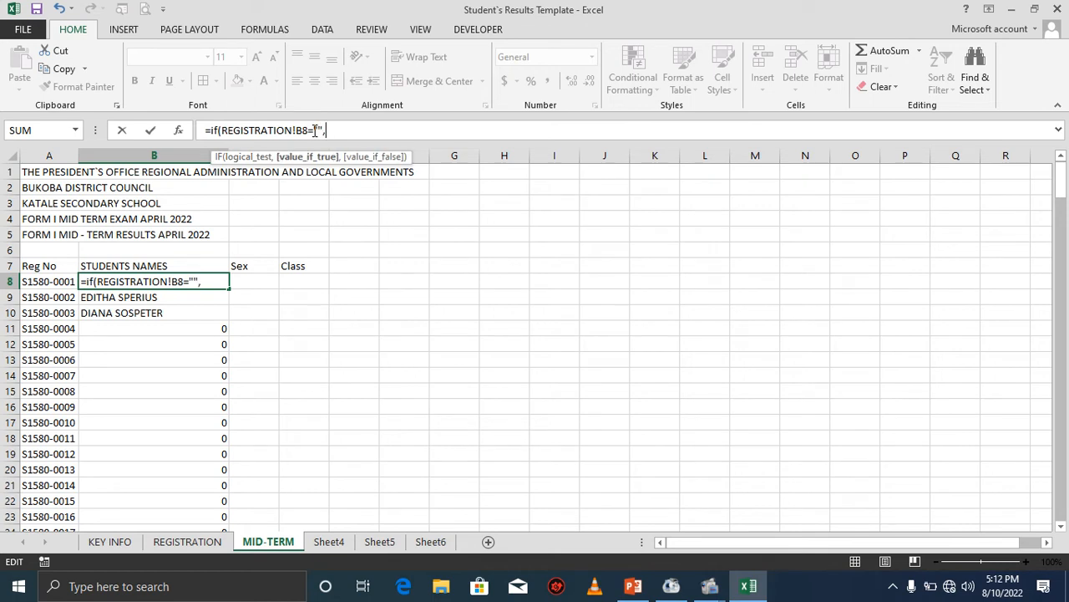
type("\"\",")
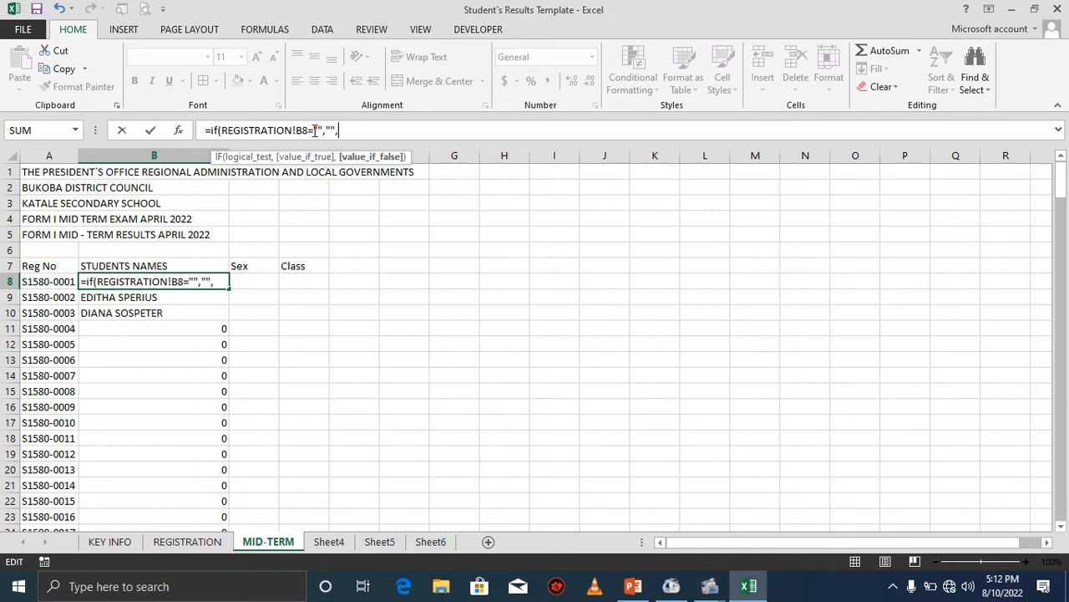
left_click(175, 542)
left_click(200, 318)
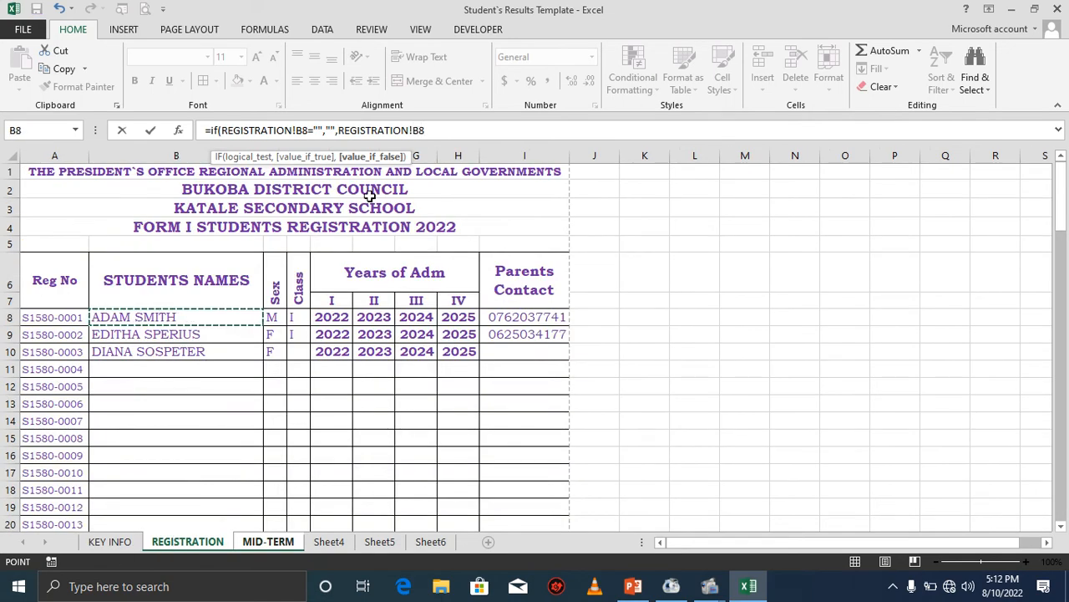
type(")")
key("Return")
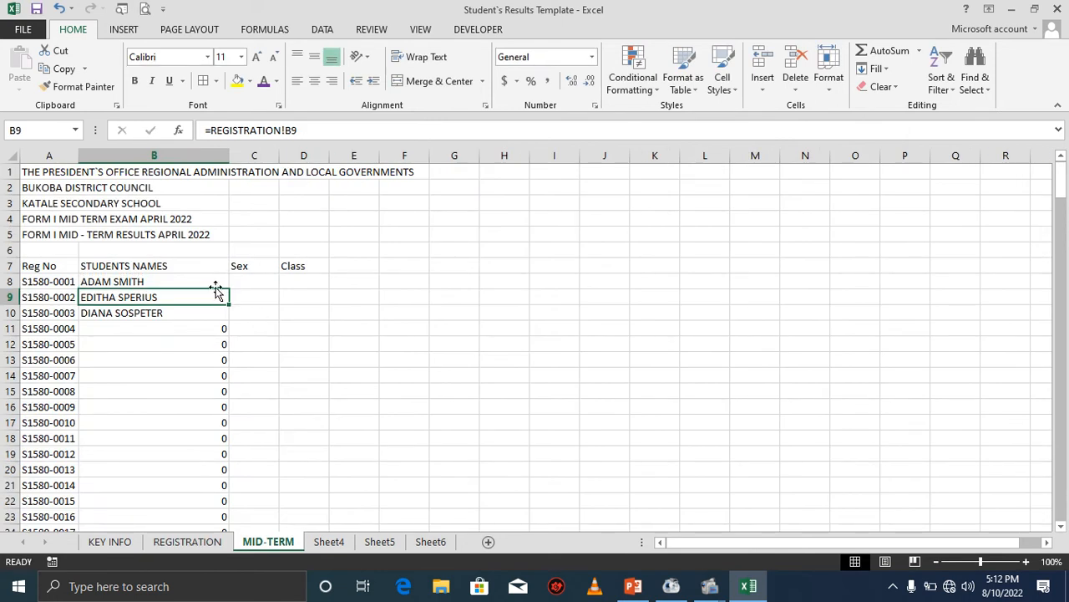
Fill the IF name formula down column B and save the workbook.
left_click(205, 280)
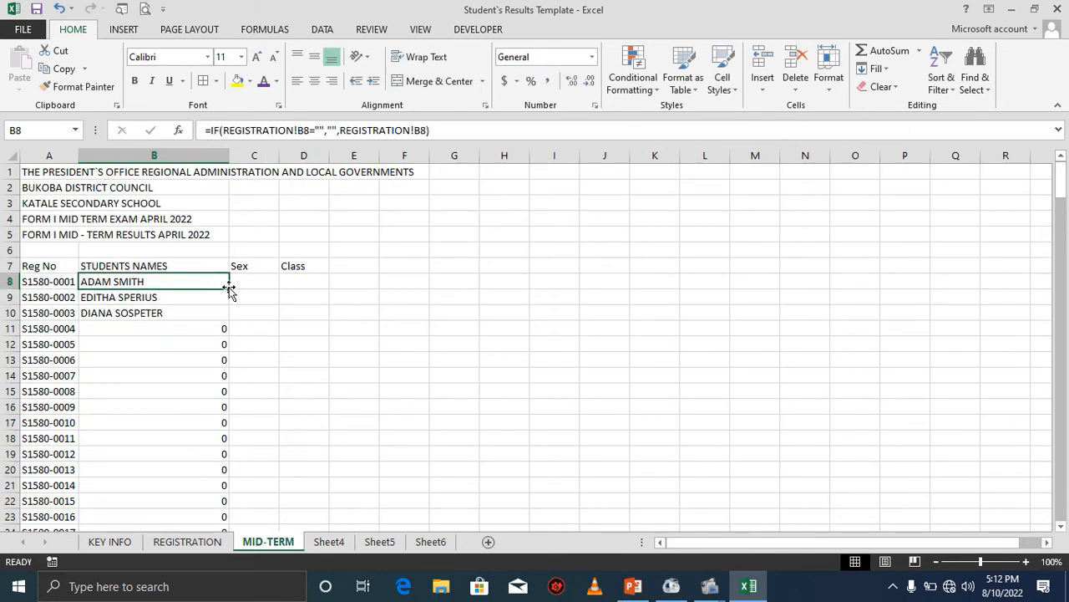
double_click(228, 286)
left_click(191, 325)
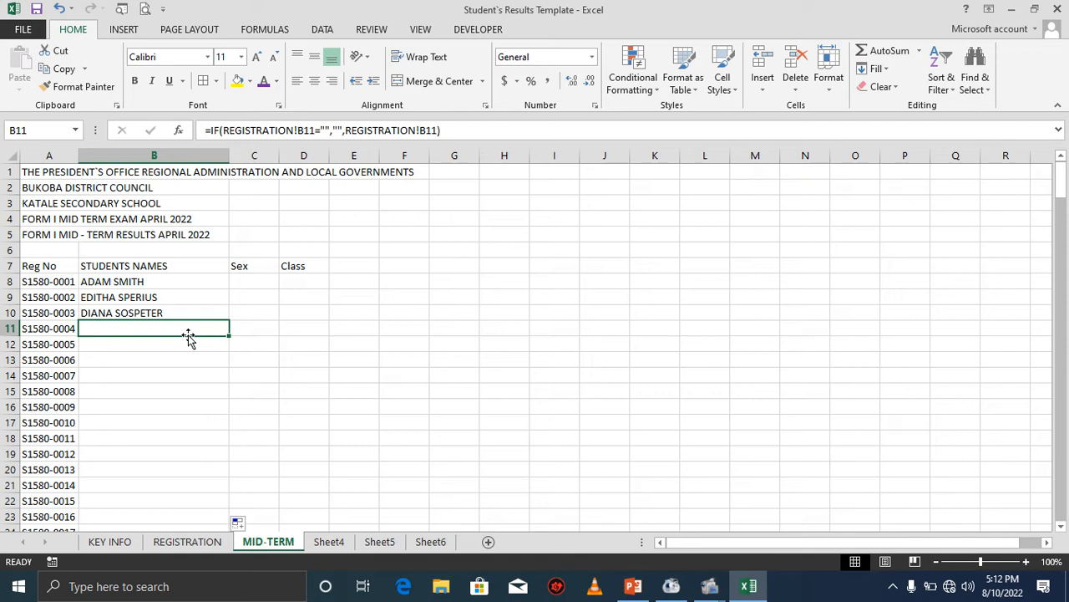
key("ctrl+s")
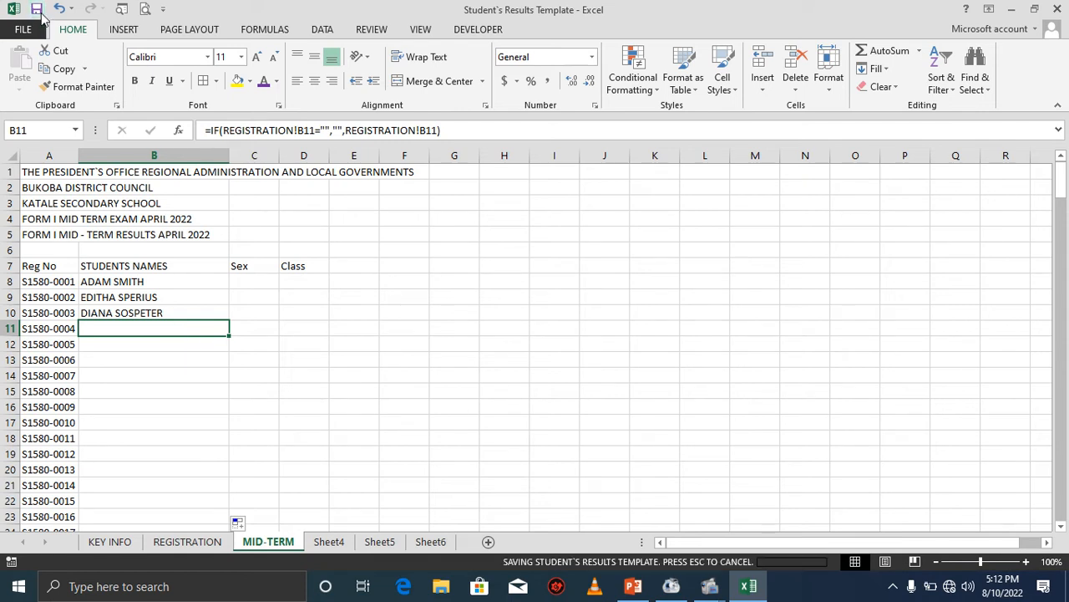
Copy the B8 formula across to C8 and D8 to link the Sex and Class values.
left_click(248, 280)
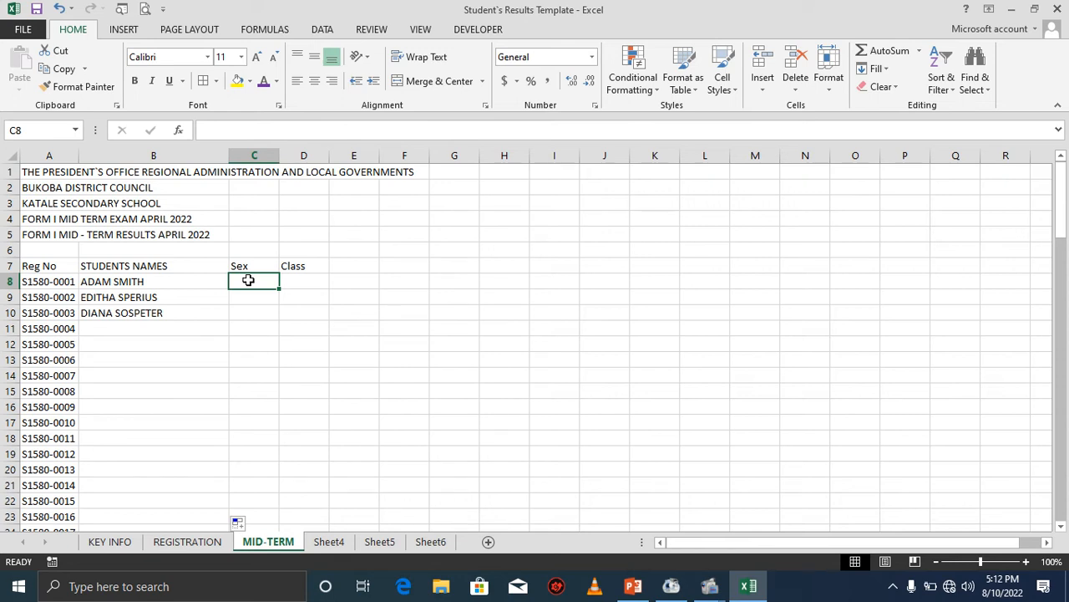
left_click(210, 282)
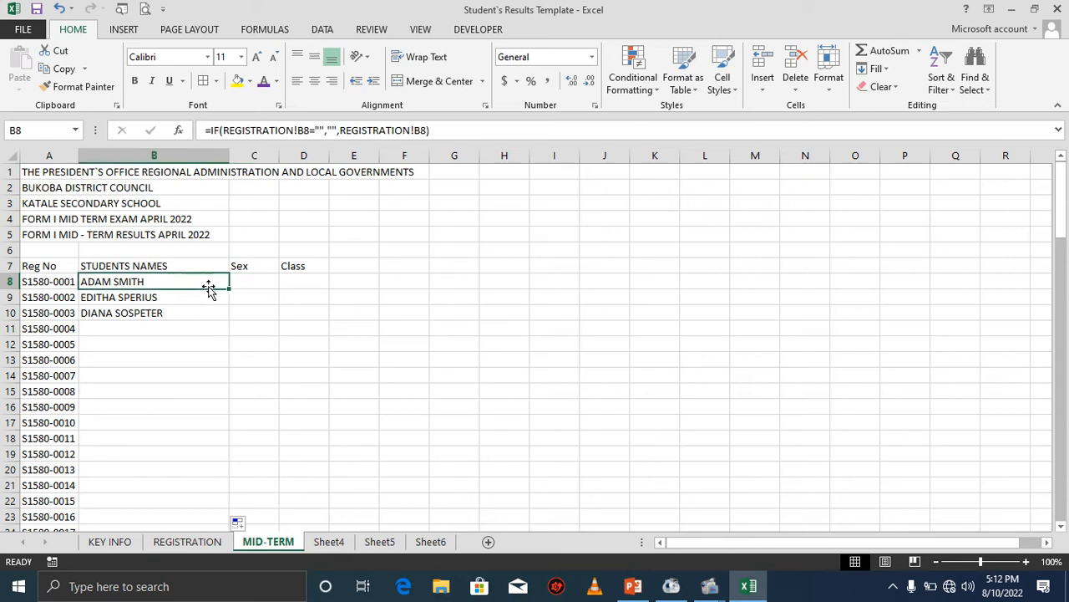
left_click_drag(231, 287, 308, 282)
left_click(264, 285)
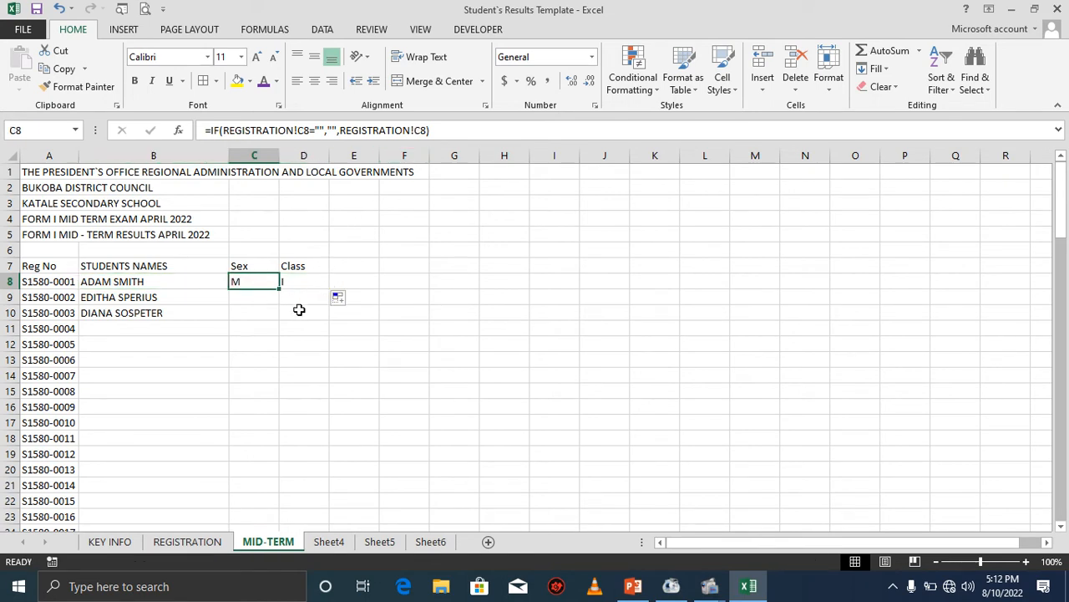
left_click(441, 132)
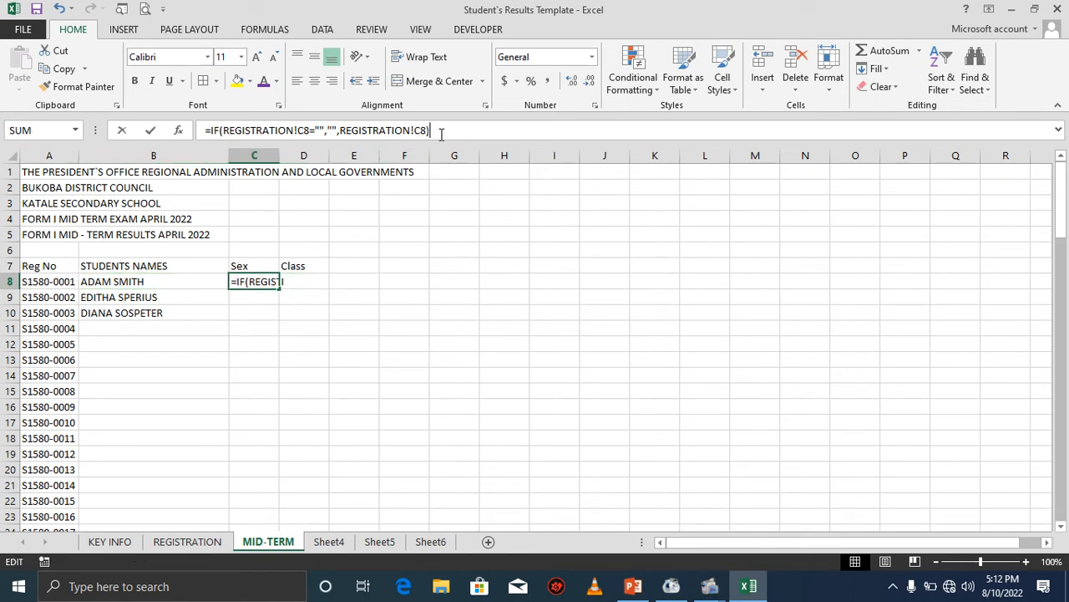
left_click(307, 288)
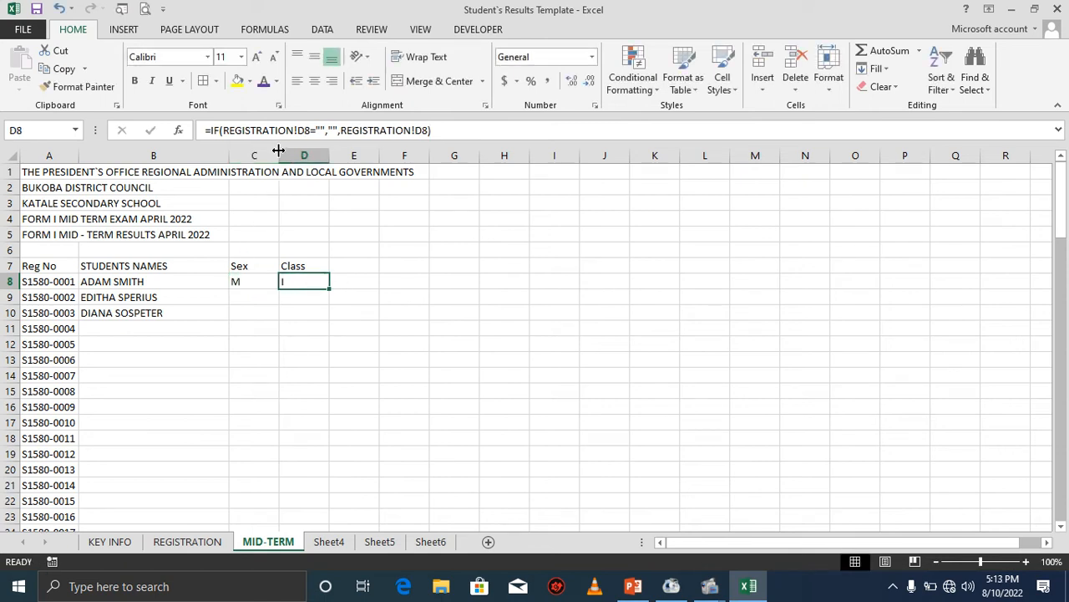
Narrow the Sex column and fill the Sex and Class formulas down columns C and D.
mouse_move(271, 156)
left_mouse_down()
mouse_move(311, 155)
mouse_move(251, 156)
left_mouse_up()
left_click(258, 281)
left_click_drag(246, 284, 256, 499)
scroll(285, 229, "up", 20)
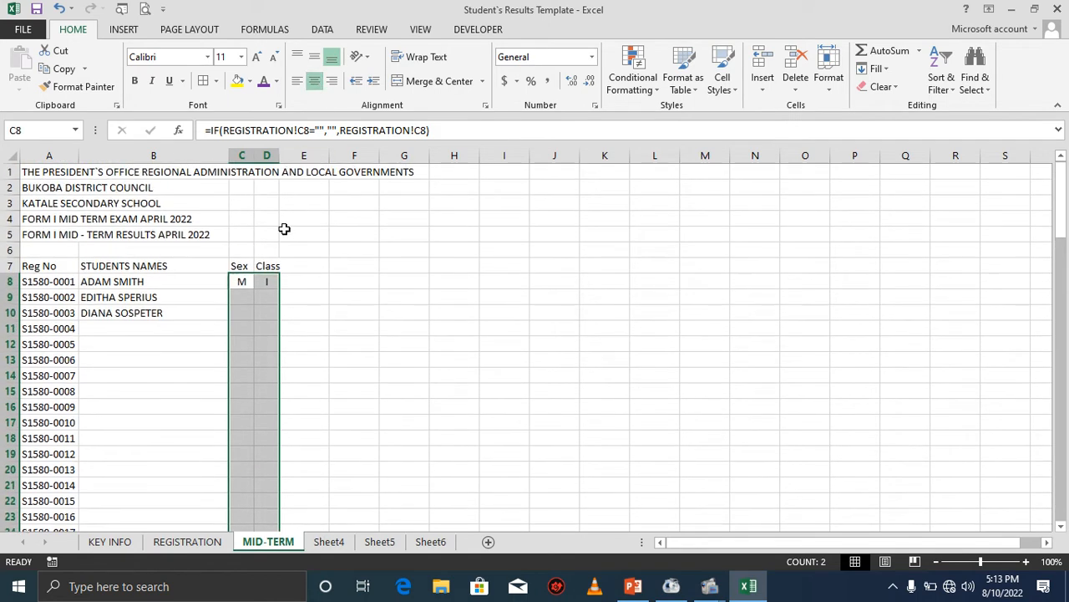
Widen columns B and D and enter the heading SUBJECTS in cell E6.
left_click(189, 344)
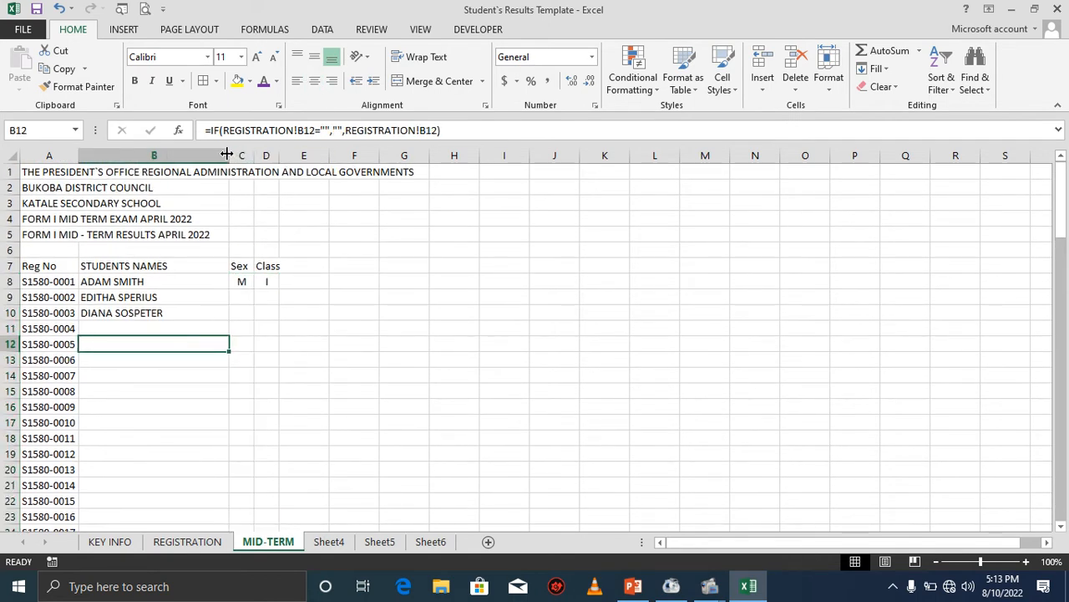
left_click_drag(228, 155, 251, 151)
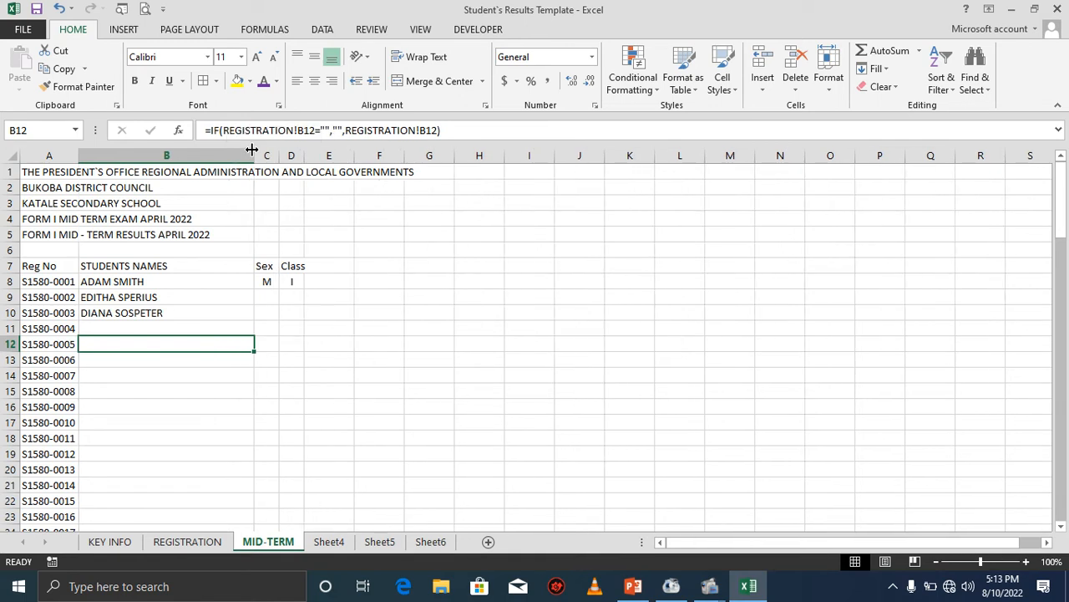
left_click(324, 264)
left_click(324, 251)
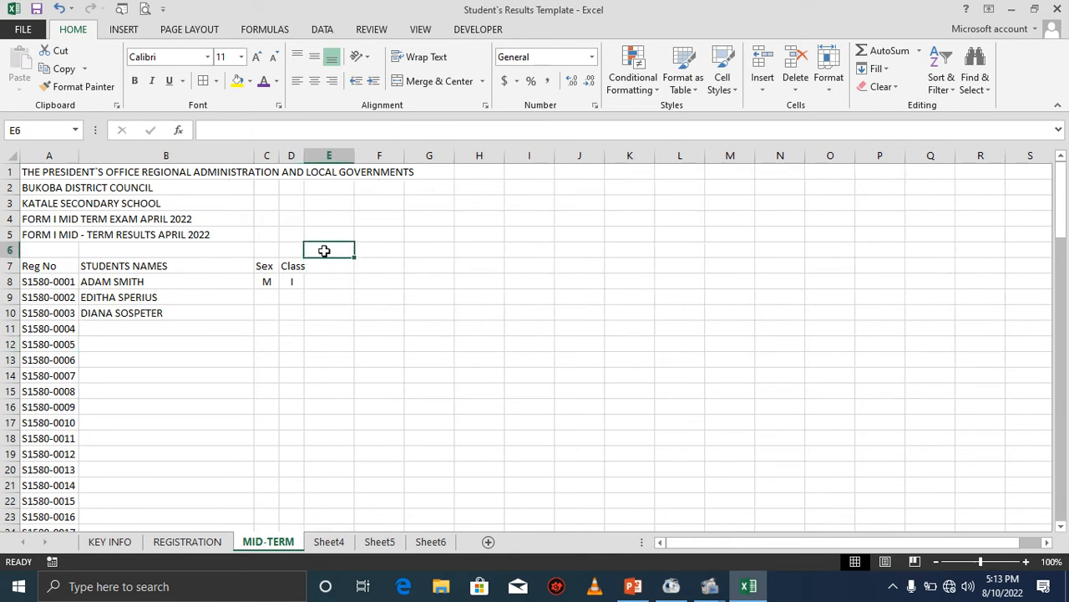
type("S")
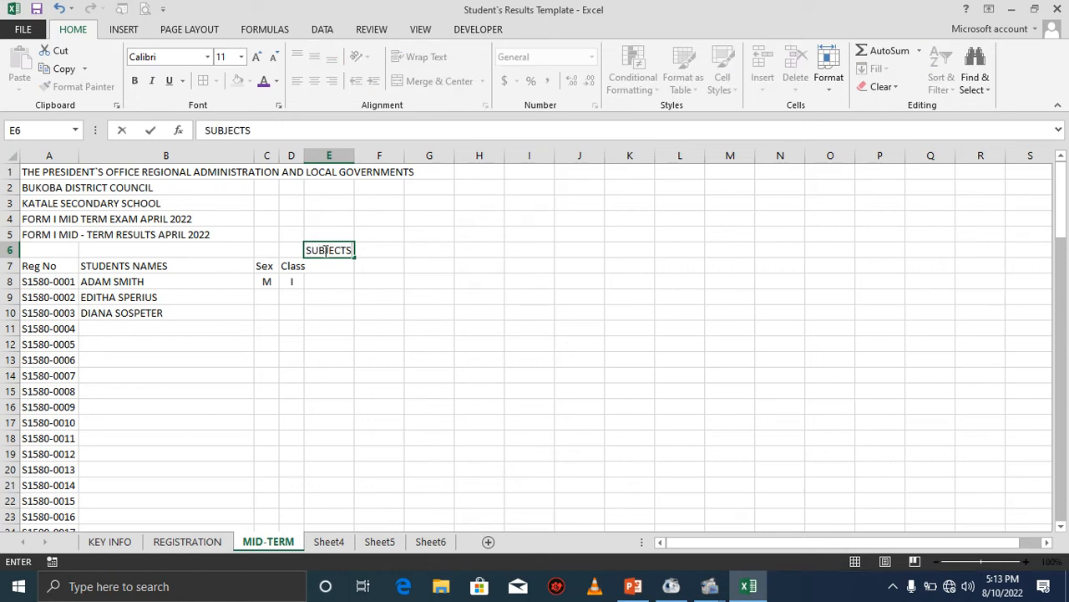
type("UBJECTS")
left_click(331, 269)
left_click_drag(304, 156, 314, 156)
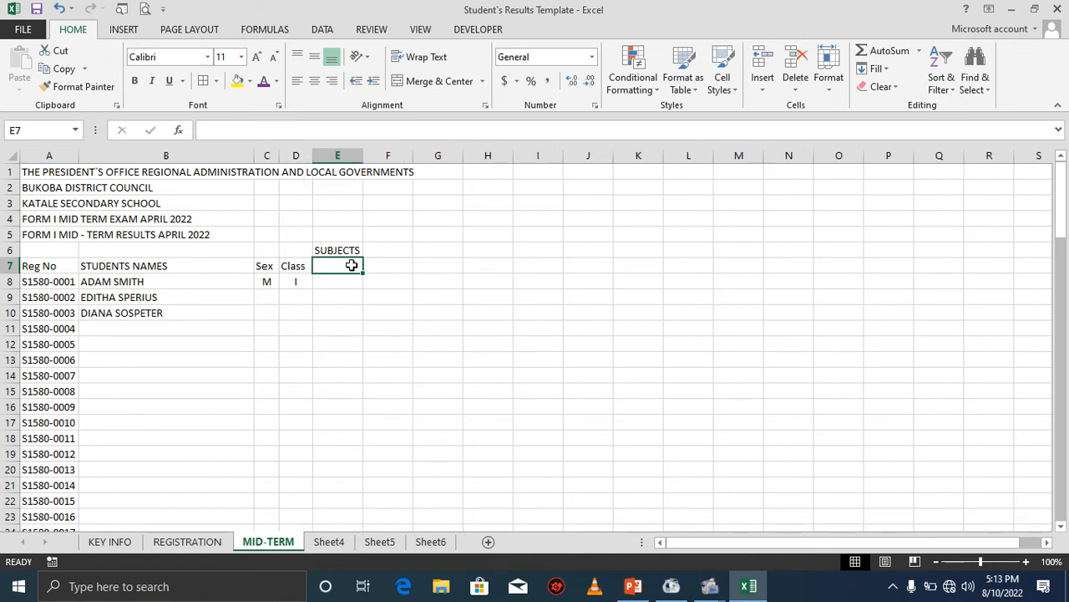
Link cell E7 to the first subject name in KEY INFO cell A25.
left_click(127, 542)
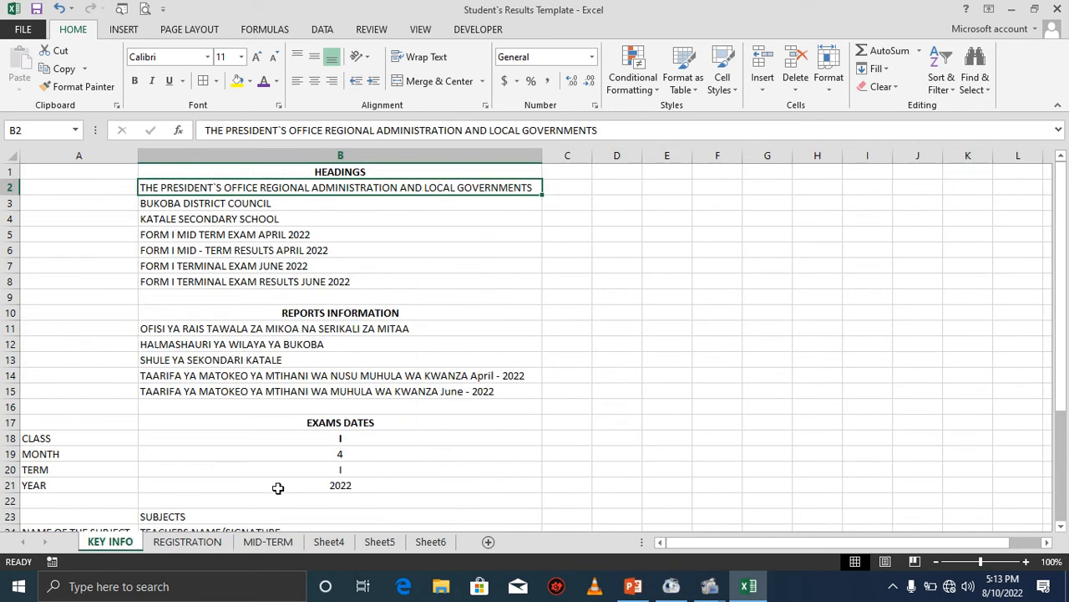
mouse_move(1061, 293)
left_mouse_down()
mouse_move(1063, 434)
mouse_move(1055, 275)
left_mouse_up()
left_click(269, 541)
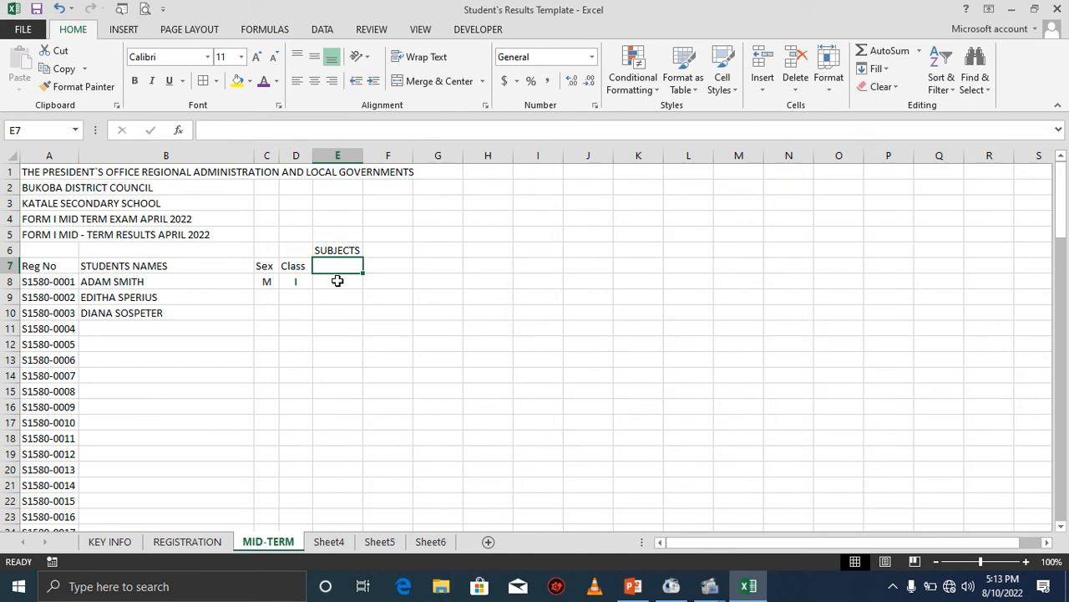
type("=")
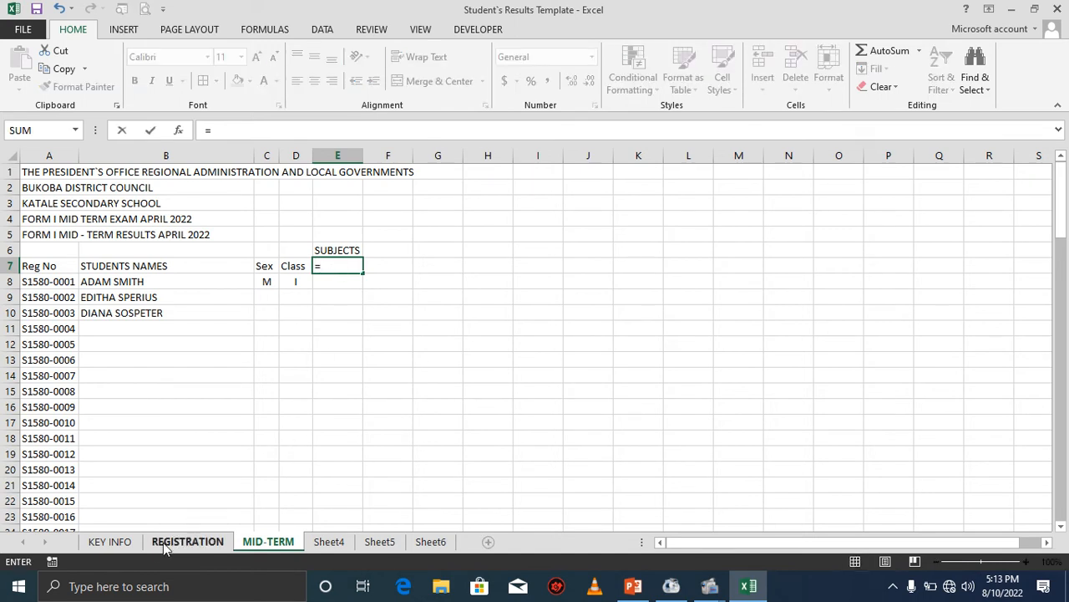
left_click(132, 543)
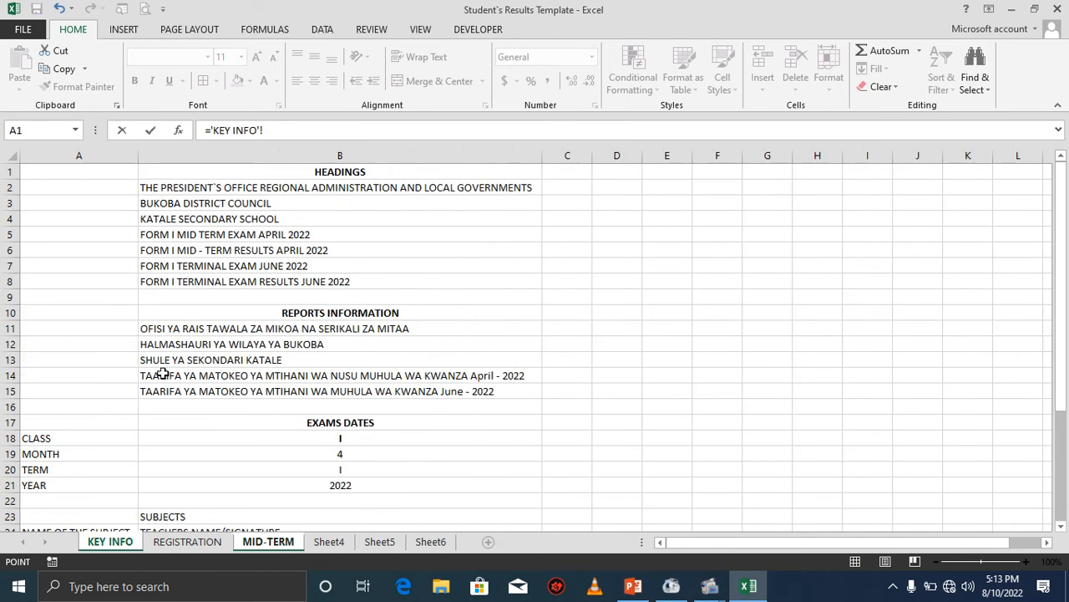
left_click_drag(1066, 350, 1062, 360)
left_click(111, 395)
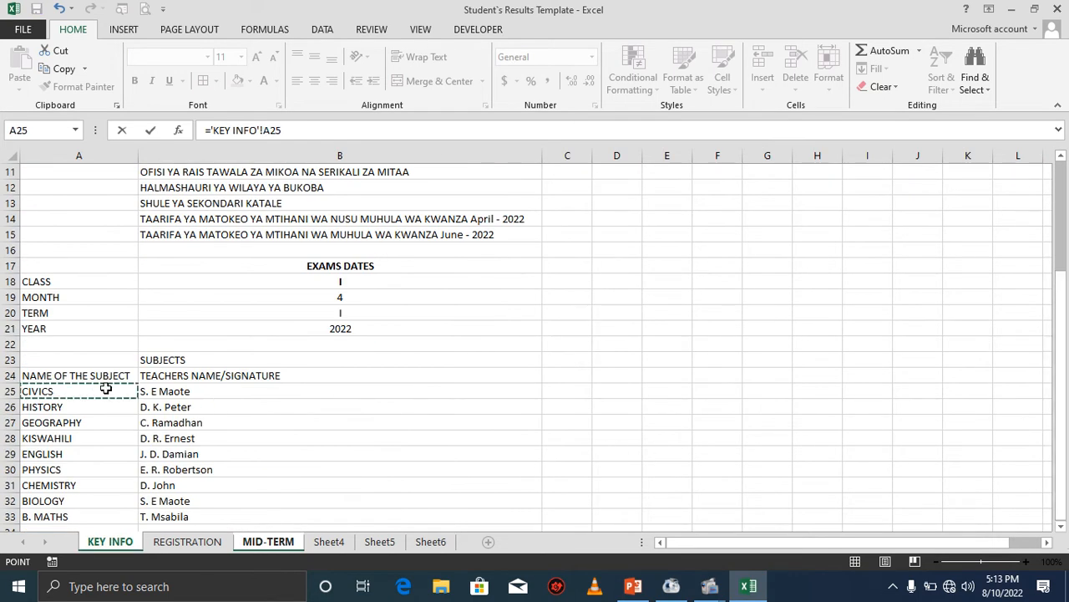
key("Escape")
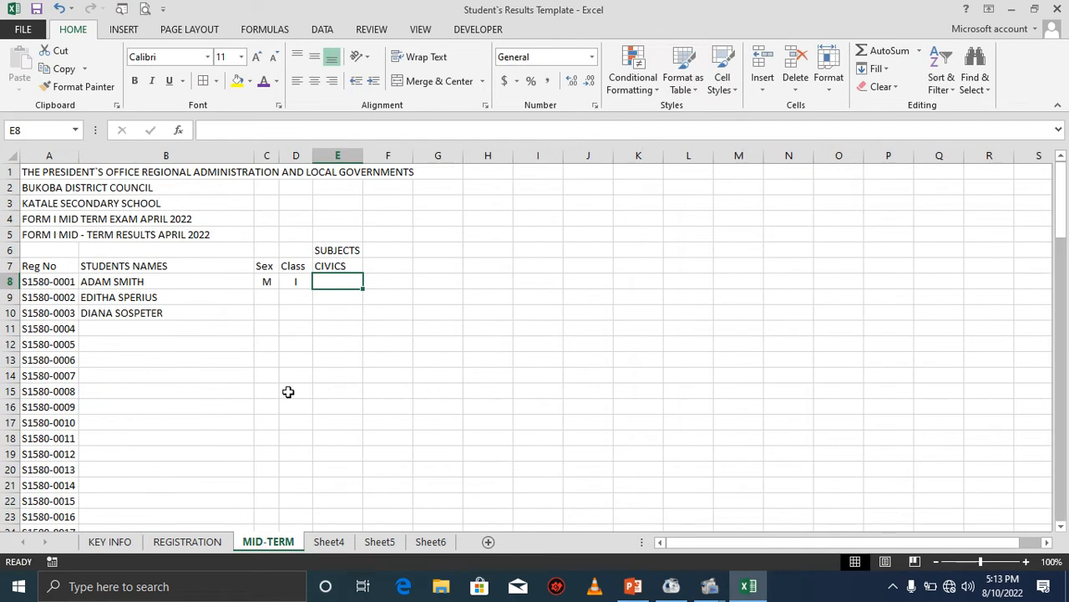
Fill the E7 subject link across row 7 to column K.
left_click(346, 267)
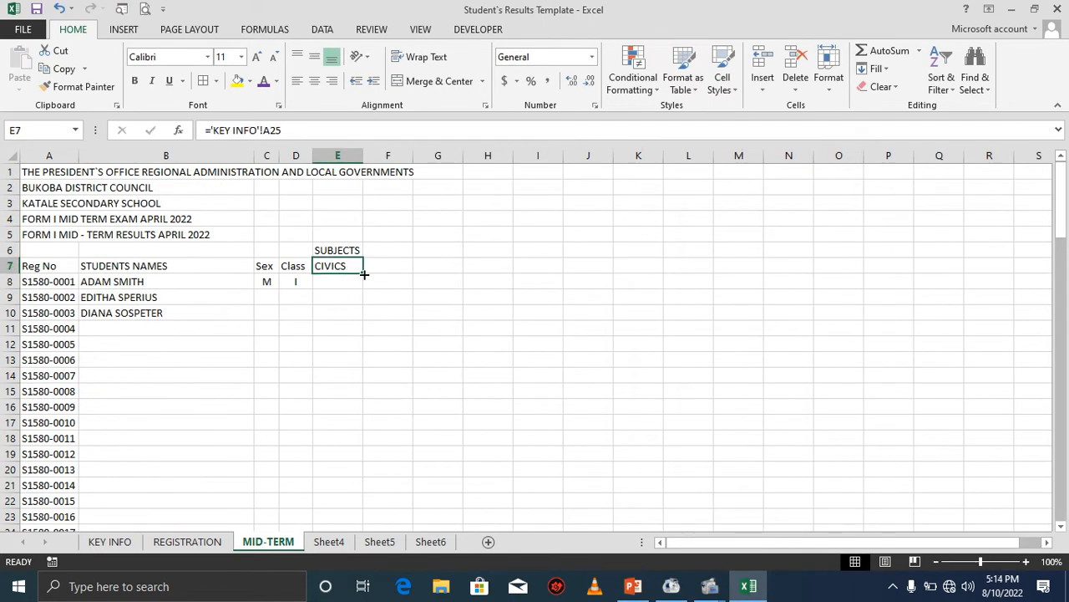
left_click_drag(364, 274, 652, 272)
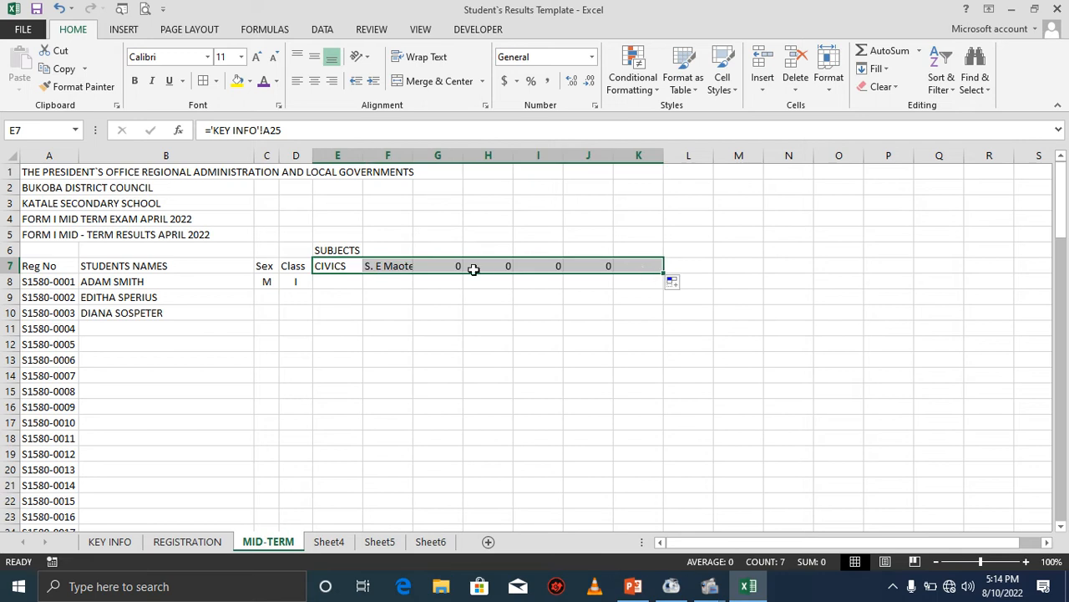
left_click(368, 266)
left_click(337, 267)
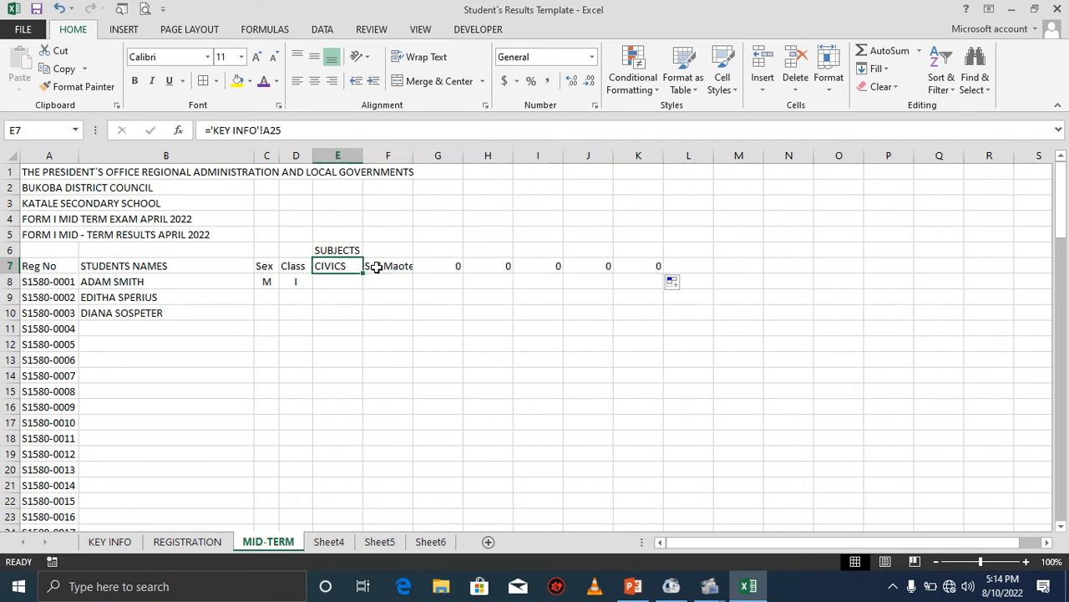
left_click(377, 266)
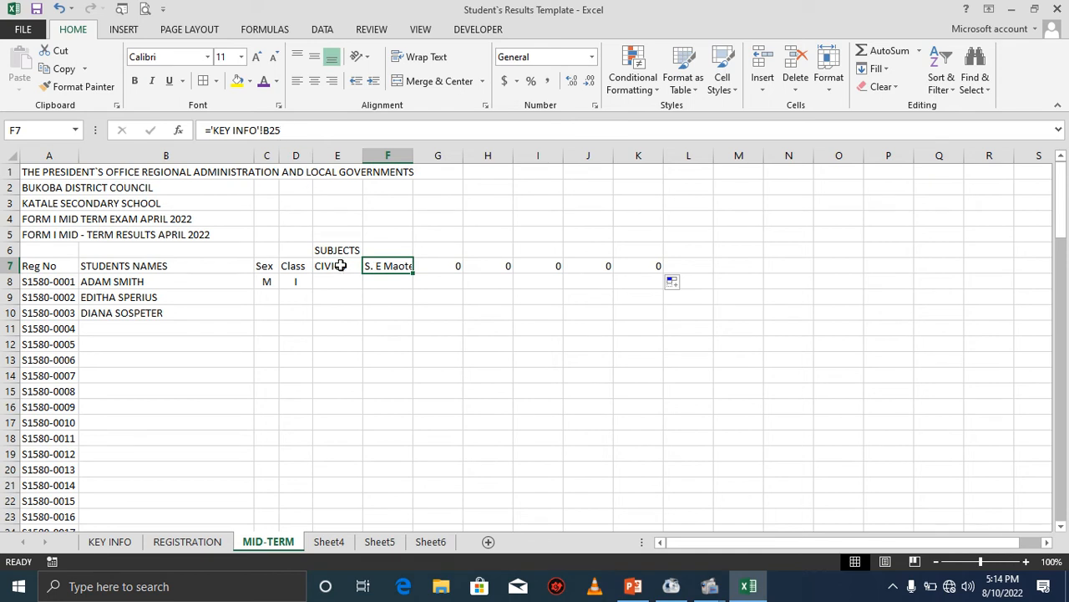
Relink cell F7 to the next subject name in KEY INFO cell A26.
left_click(280, 131)
key("BackSpace")
key("BackSpace")
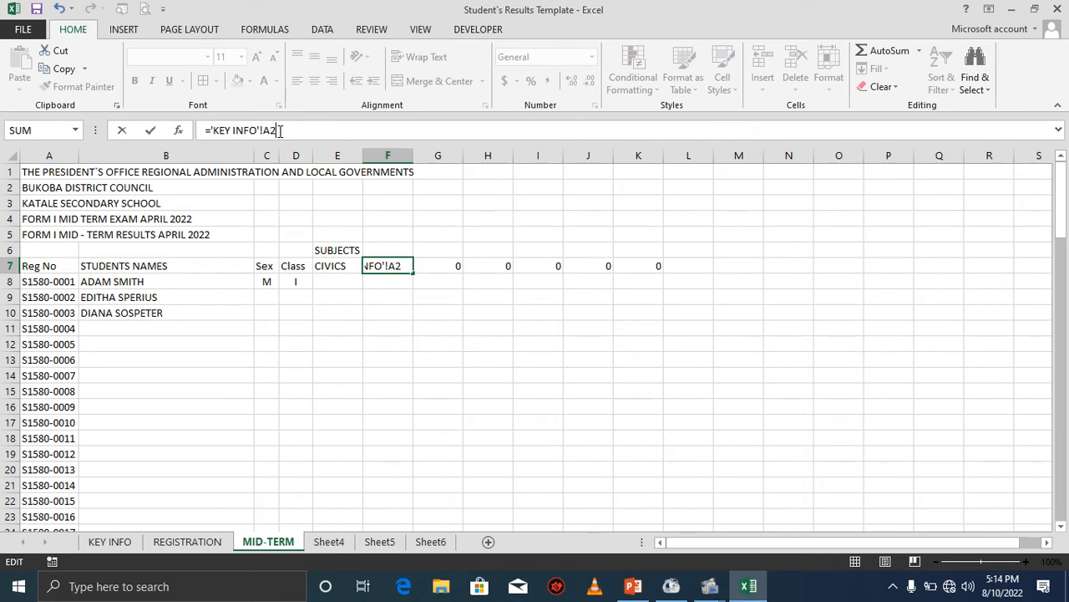
left_click(443, 273)
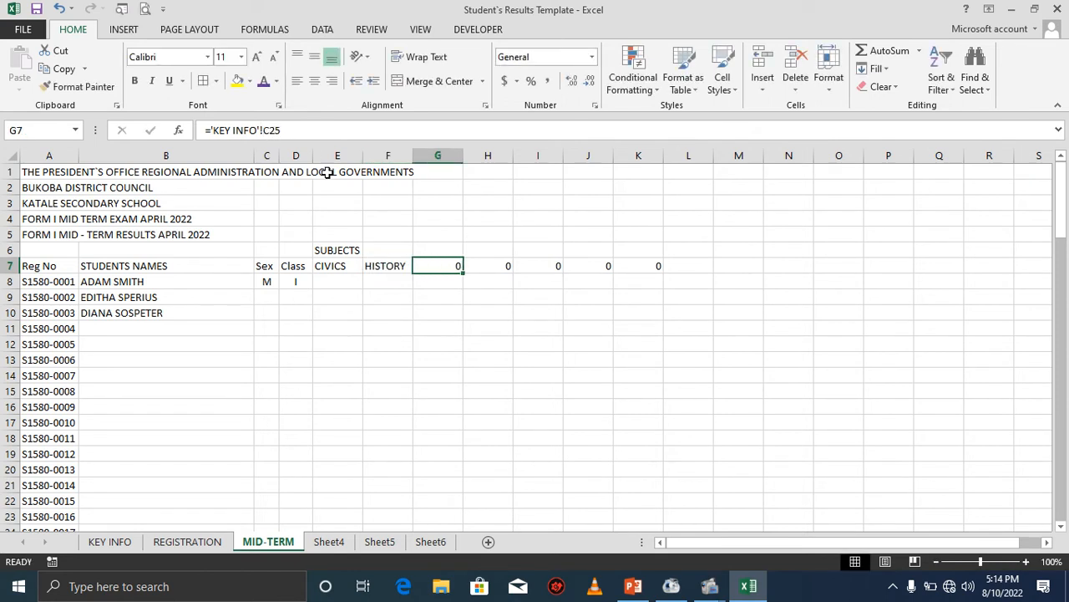
Relink cell G7 to the subject name in KEY INFO cell A27.
left_click(295, 133)
key("BackSpace")
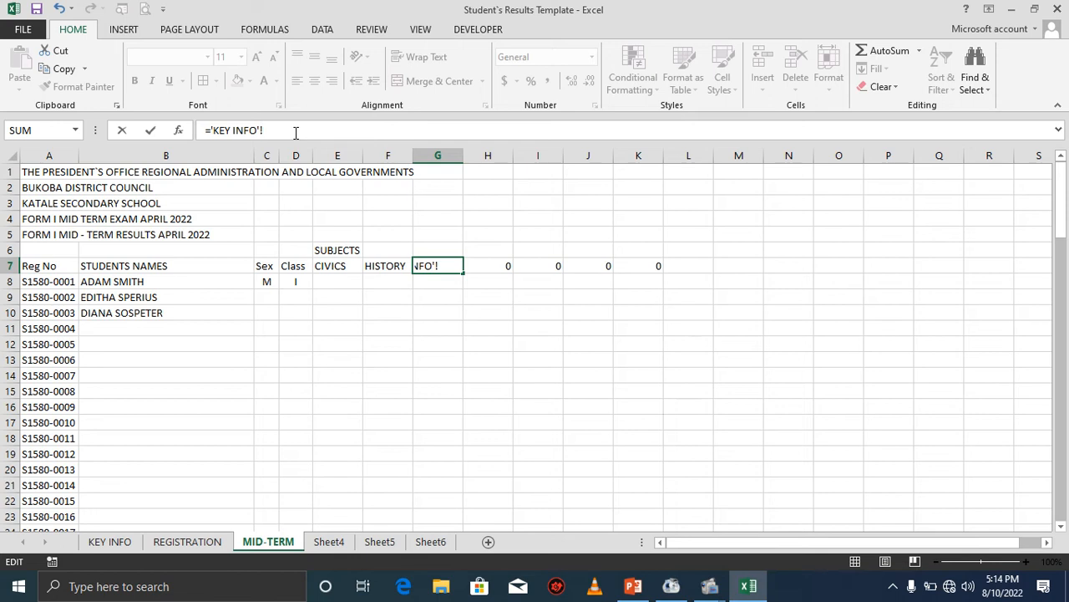
left_click(501, 266)
Relink cells H7 and I7 to the subject names in KEY INFO cells A28 and A29.
left_click(293, 130)
key("BackSpace")
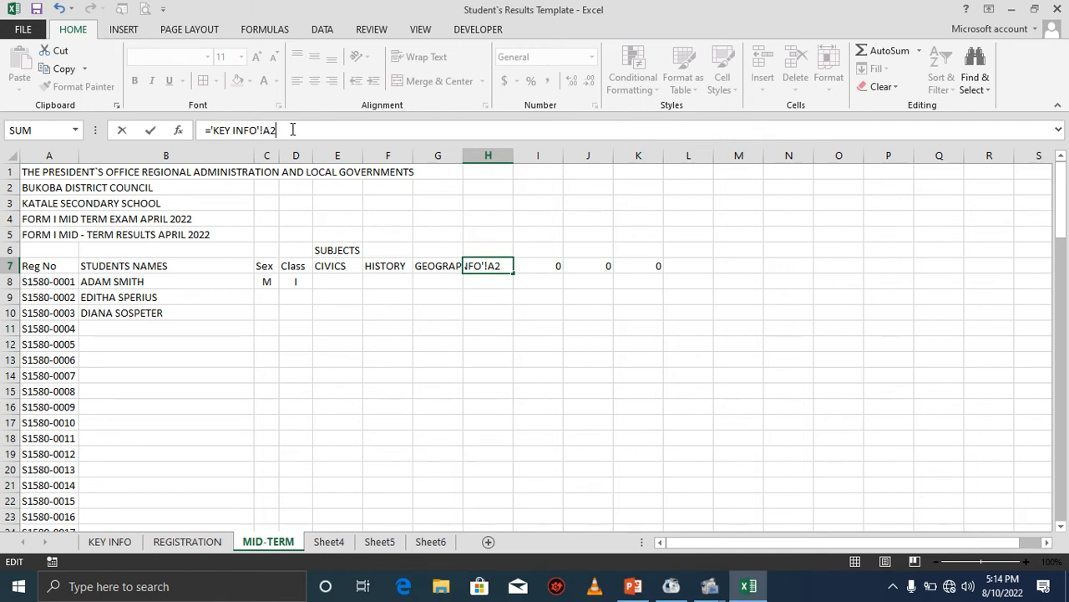
left_click(532, 268)
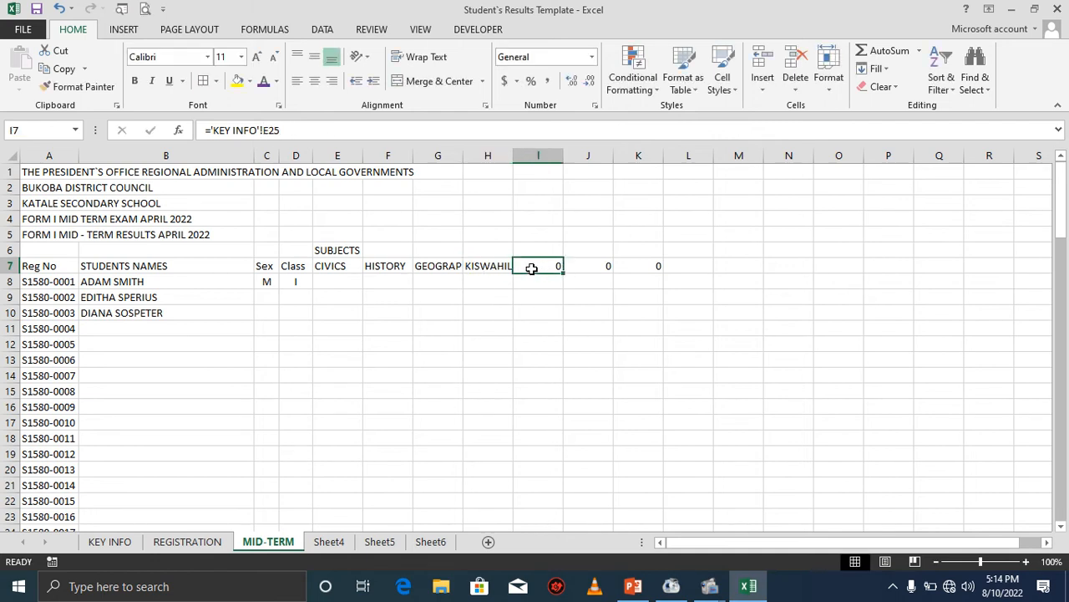
left_click(317, 131)
key("BackSpace")
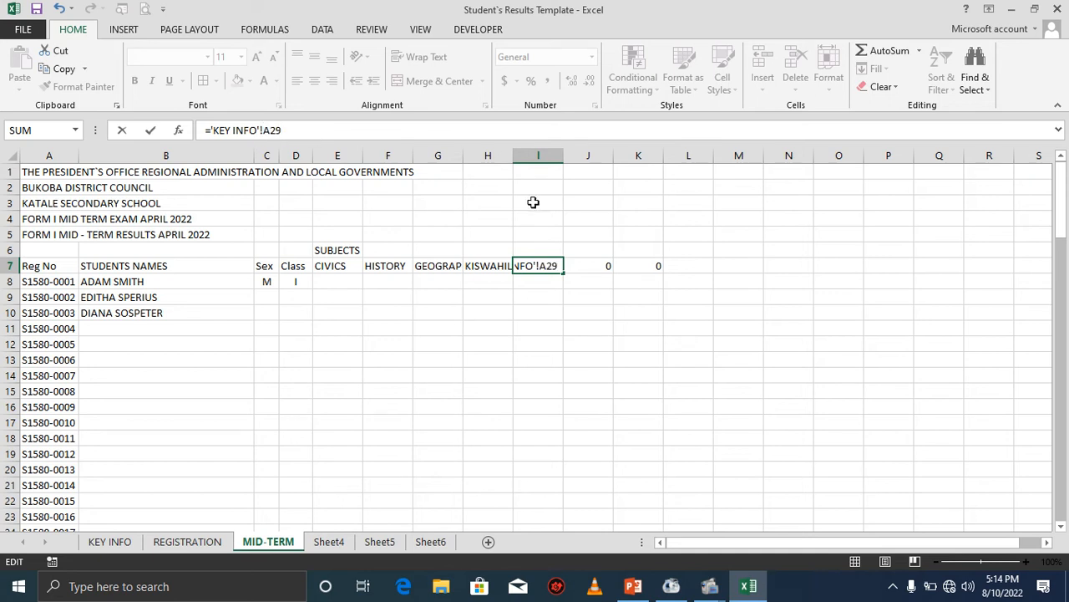
Relink cells J7 and K7 to the subject names in KEY INFO cells A30 and A31.
left_click(592, 264)
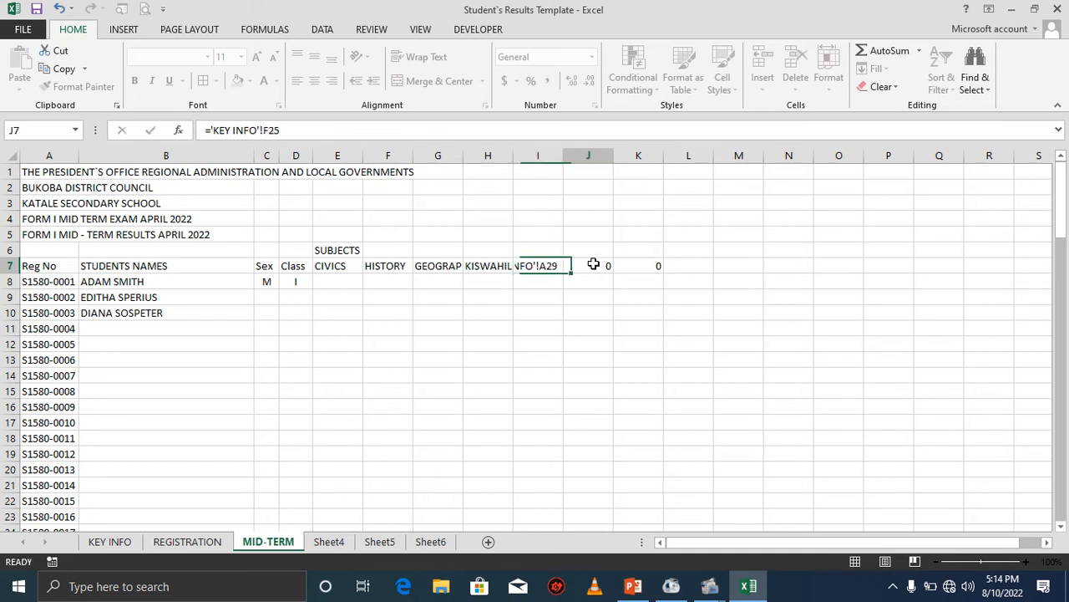
left_click(309, 131)
key("BackSpace")
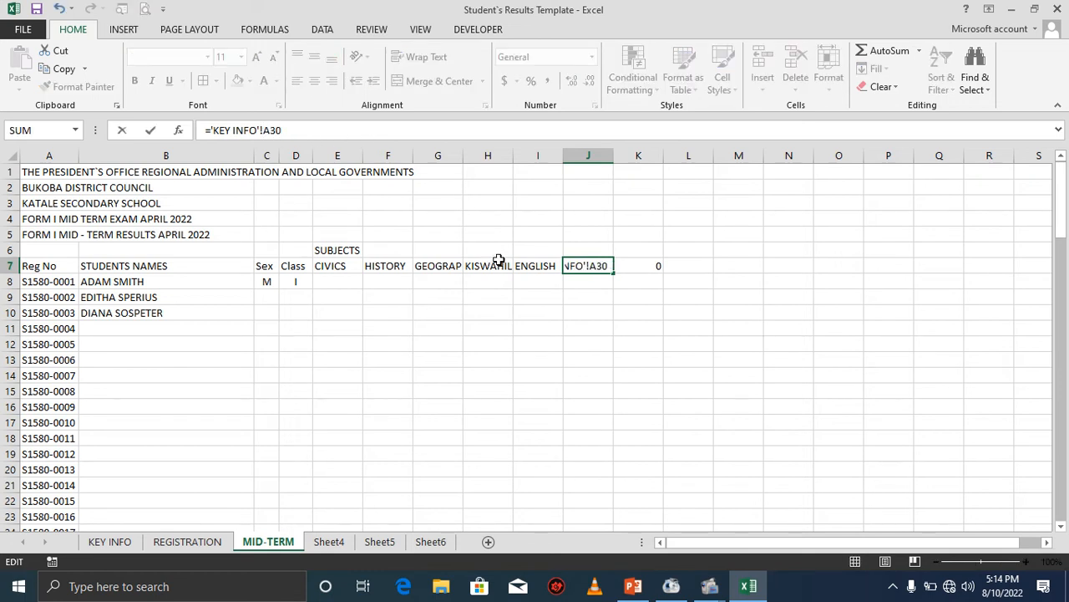
left_click(626, 265)
left_click(302, 131)
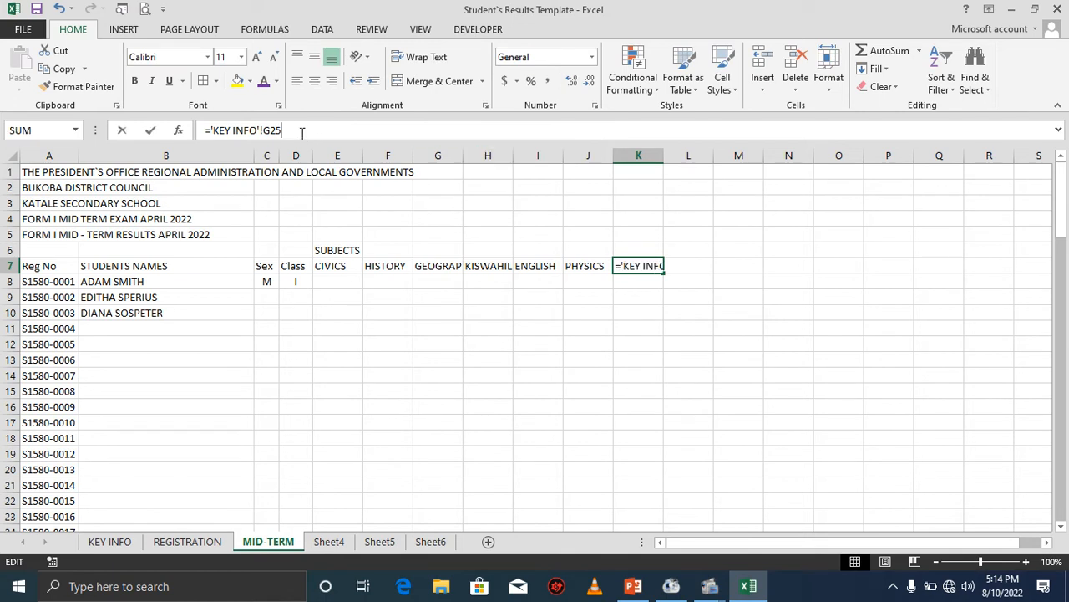
key("BackSpace")
key("BackSpace")
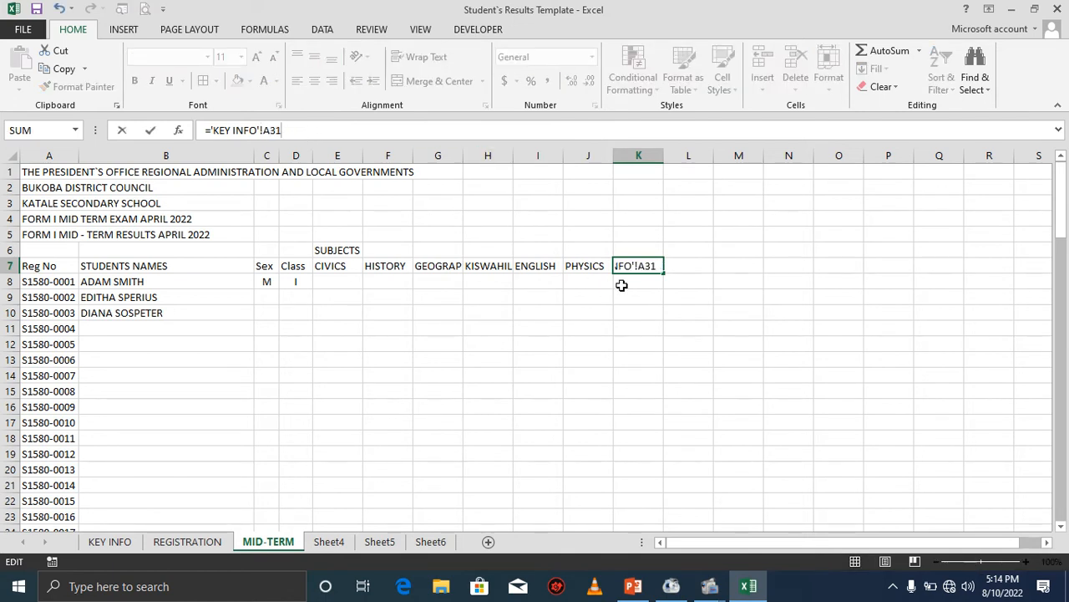
key("Return")
Fill the K7 subject link into L7 and M7, then relink L7 to KEY INFO cell A32.
key("Up")
left_click_drag(663, 271, 756, 265)
left_click(666, 267)
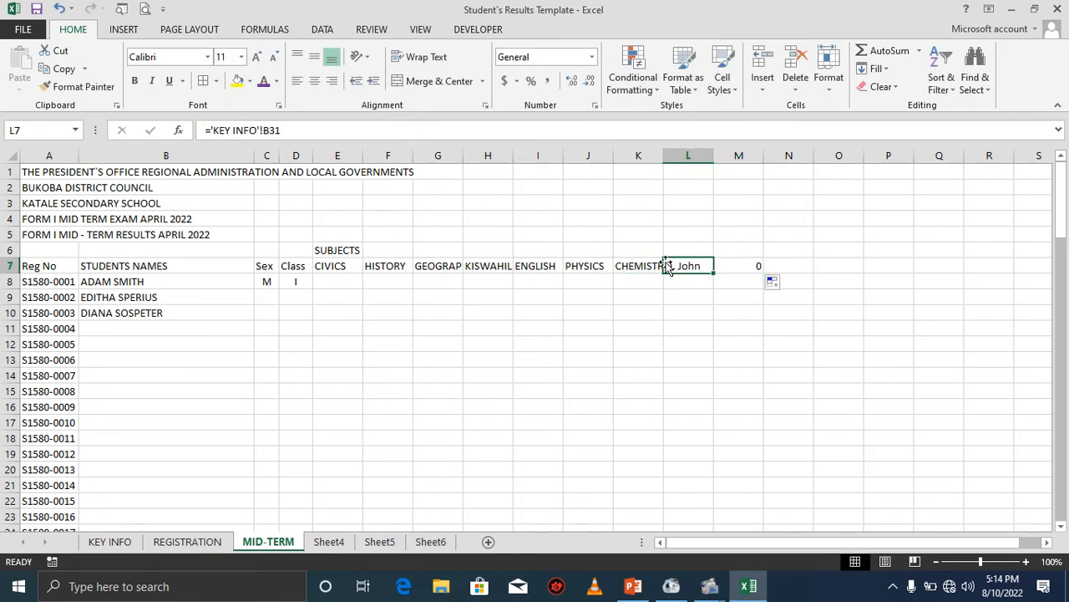
left_click(302, 130)
key("BackSpace")
key("BackSpace")
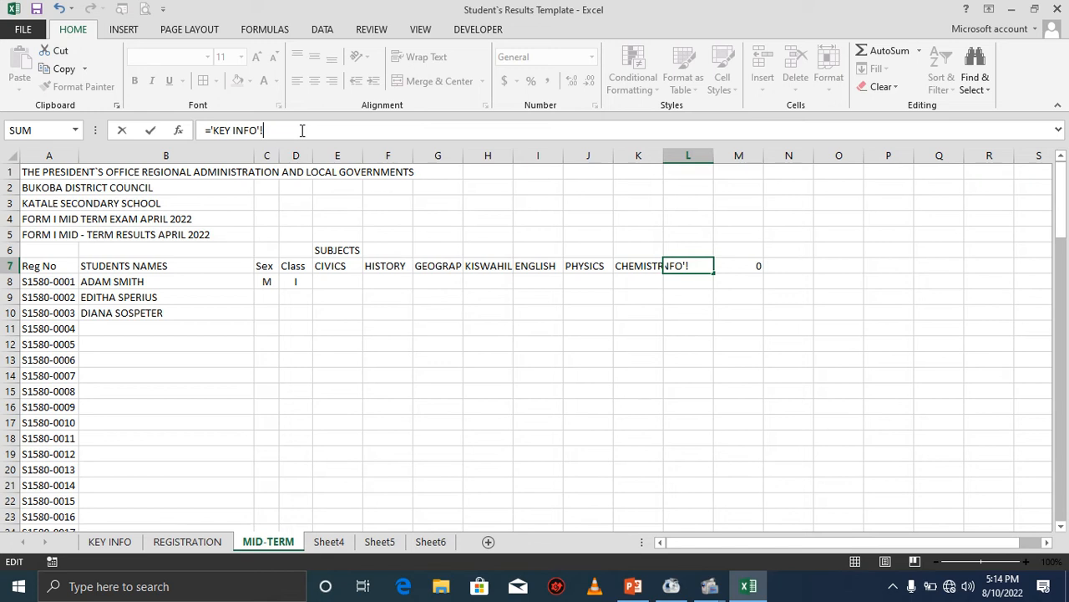
type("32")
key("Return")
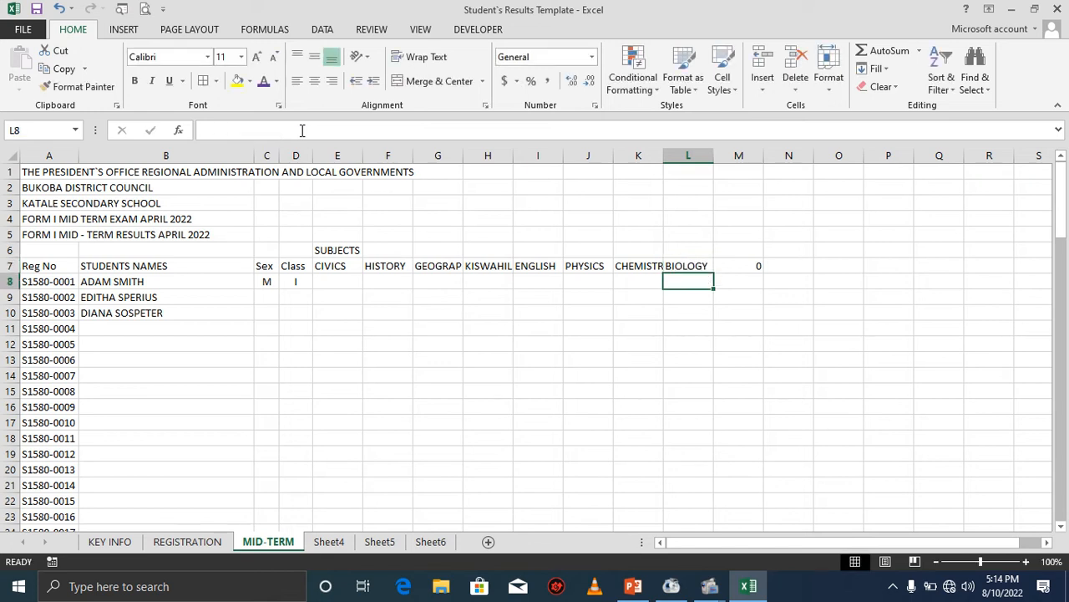
Relink cell M7 to the subject name in KEY INFO cell A33.
left_click(740, 265)
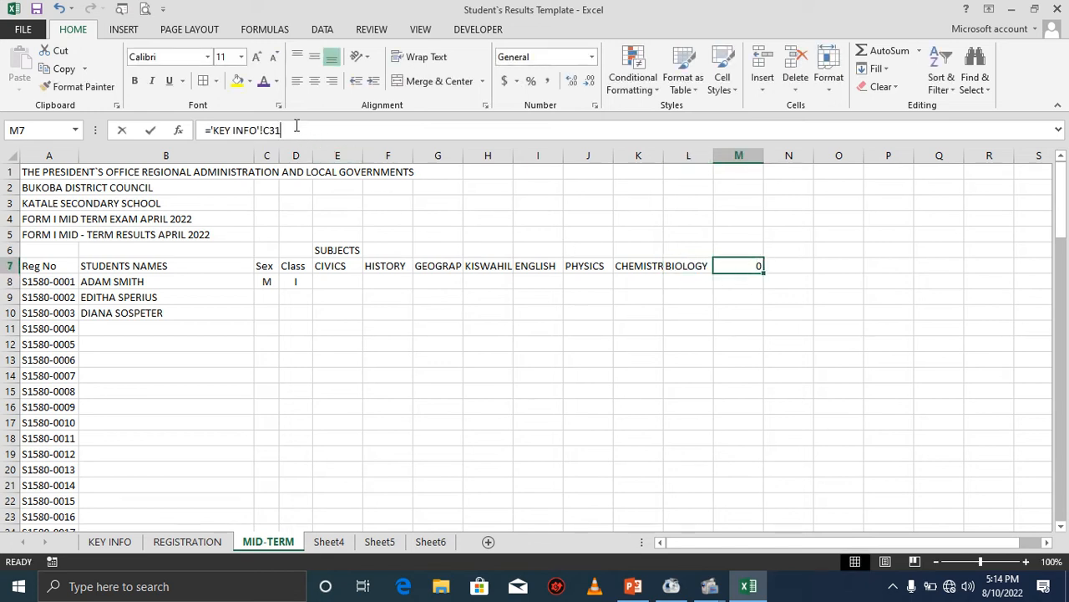
left_click(297, 126)
key("BackSpace")
key("BackSpace")
key("BackSpace")
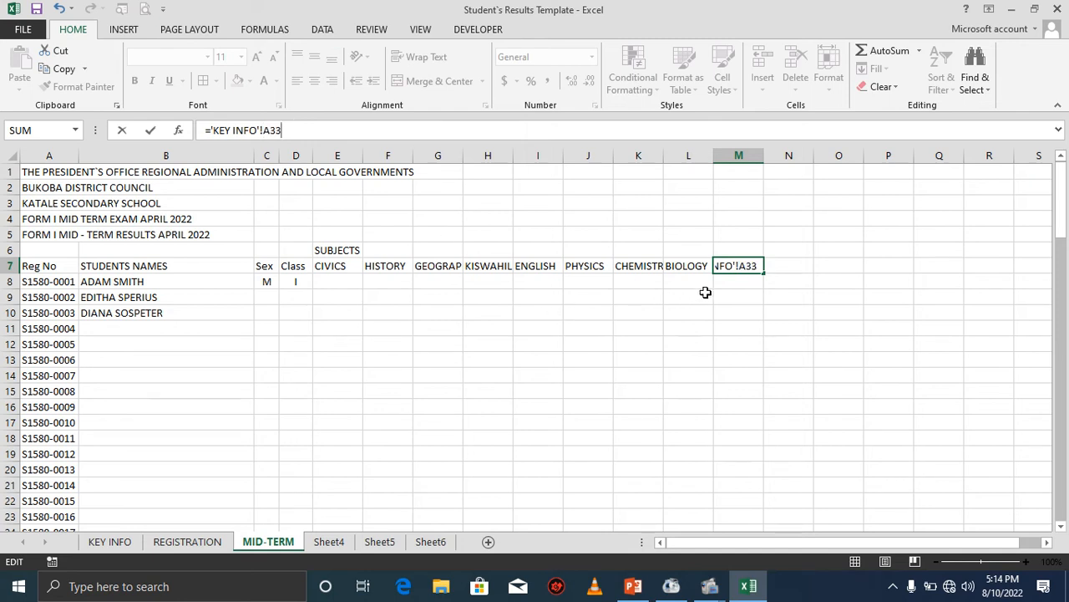
key("Return")
left_click(731, 296)
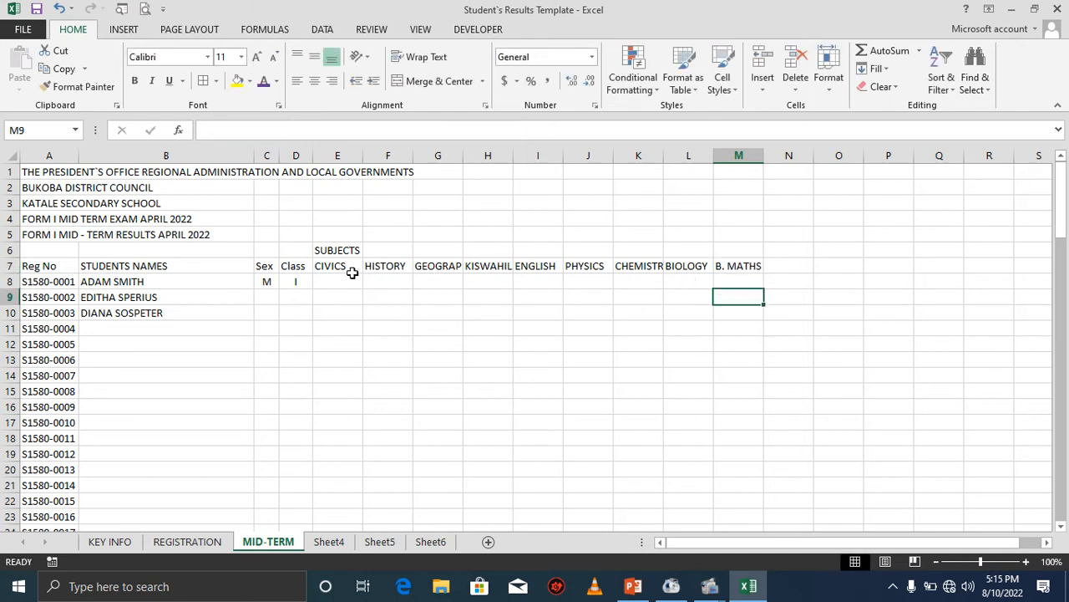
Set the width of columns E through M to 3.
left_click(340, 268)
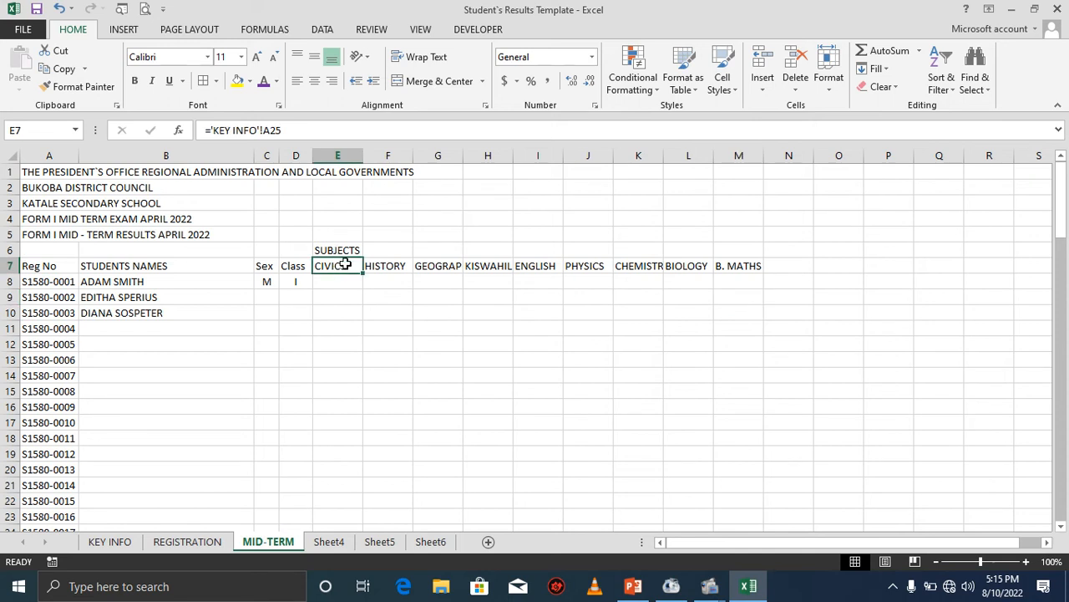
left_click_drag(338, 149, 739, 153)
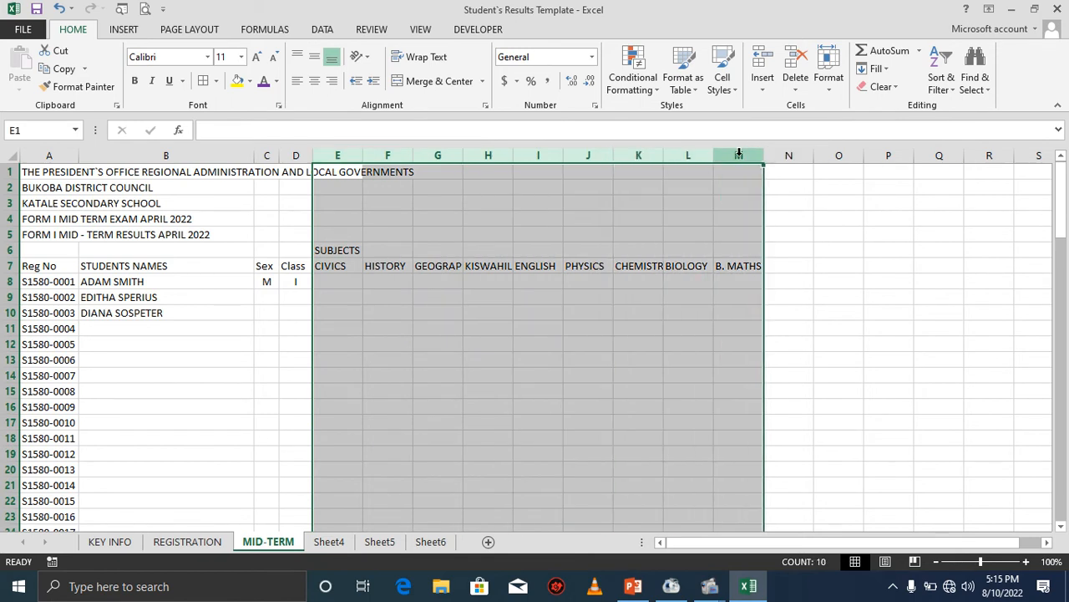
left_click(739, 153)
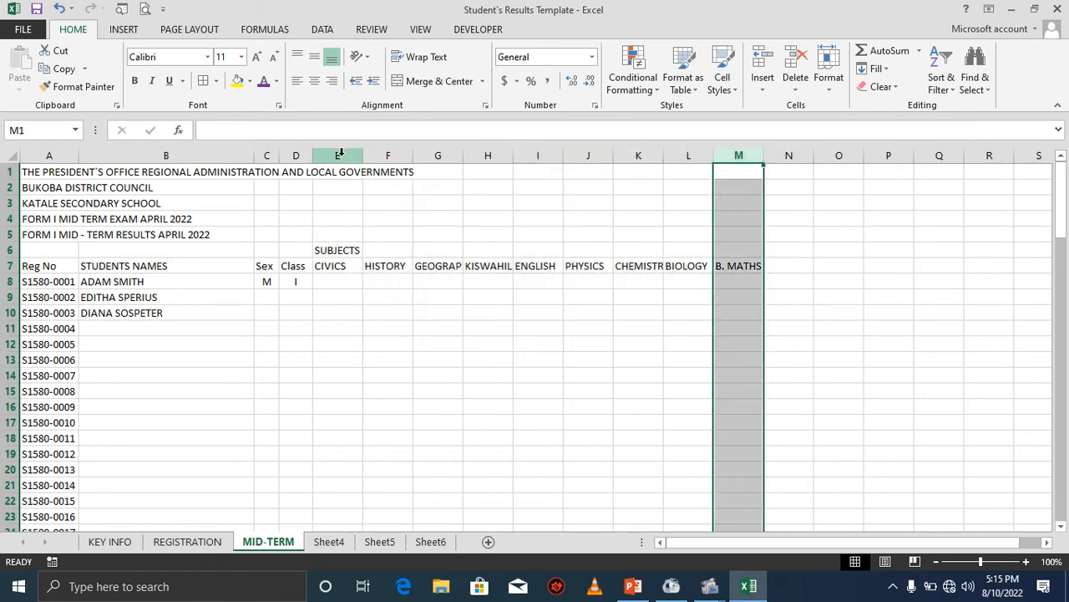
left_click_drag(340, 152, 738, 155)
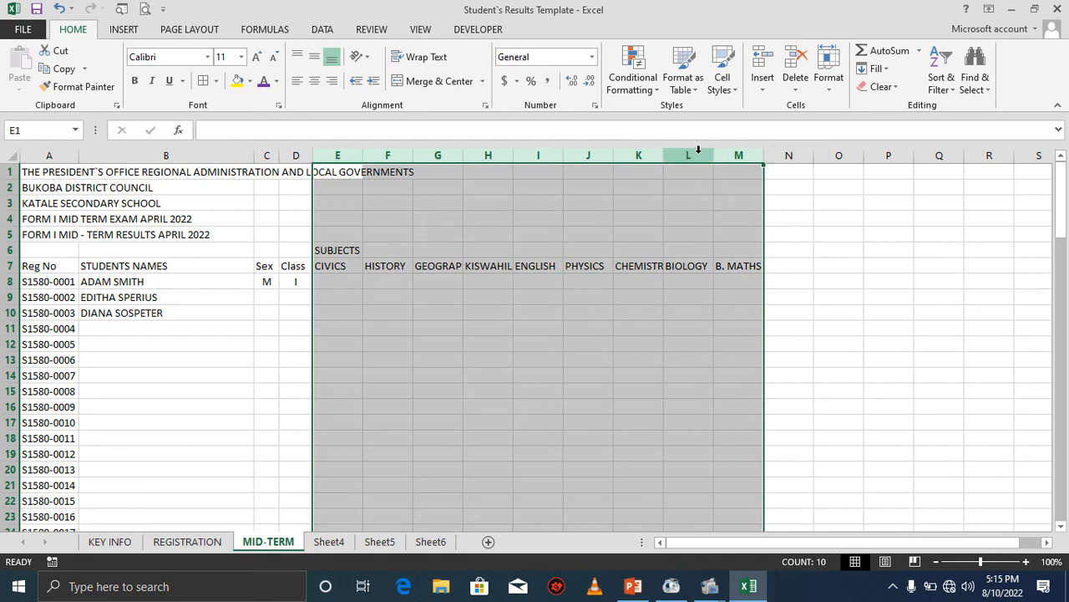
right_click(698, 149)
left_click(759, 339)
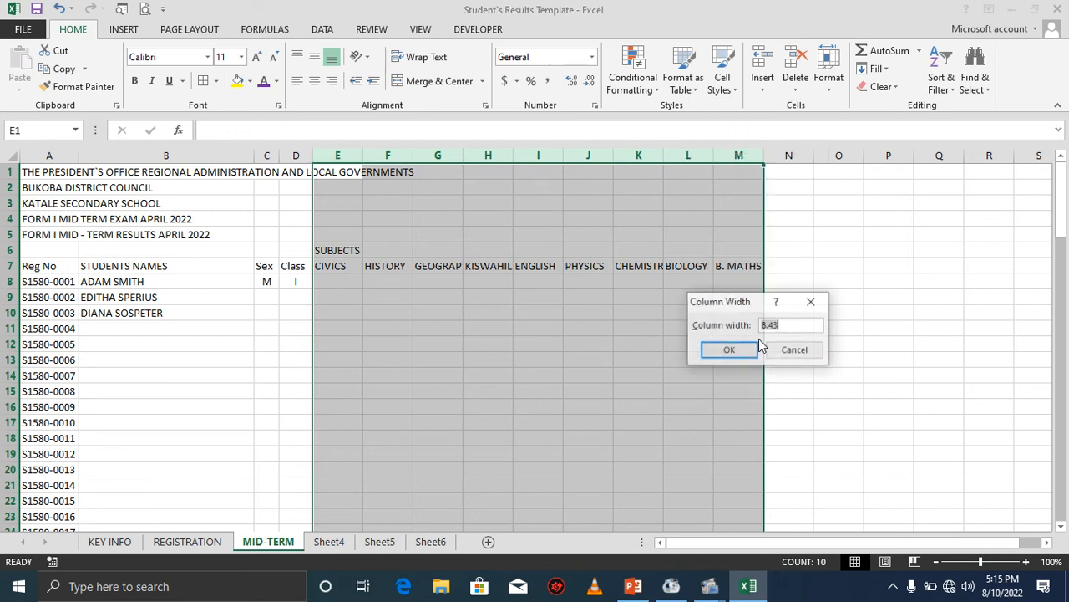
type("3")
left_click(752, 349)
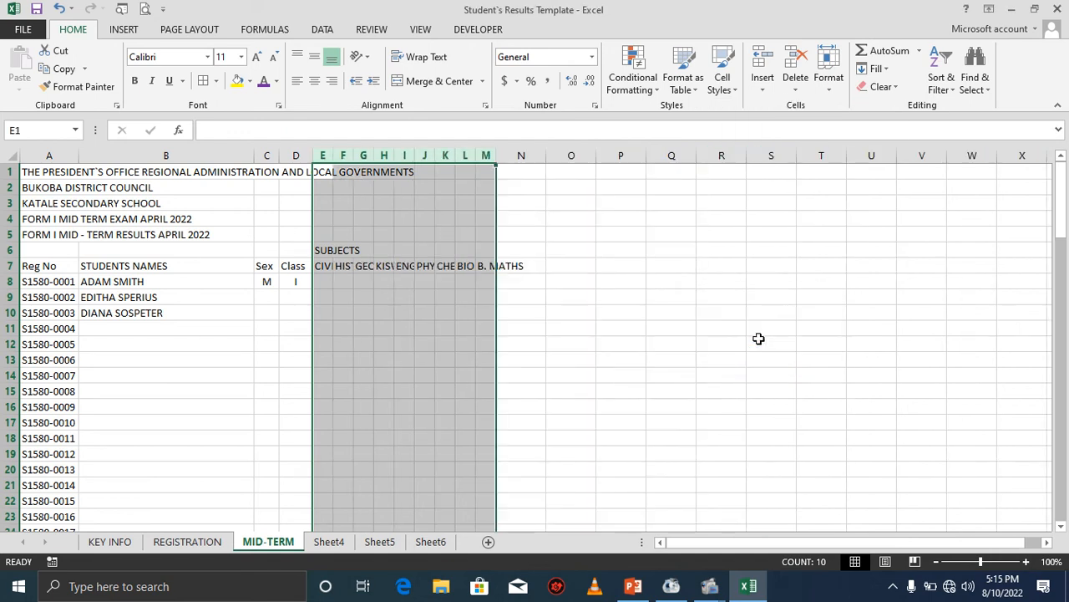
Rotate the subject headings in E7:N7 to read upward.
left_click_drag(321, 265, 522, 265)
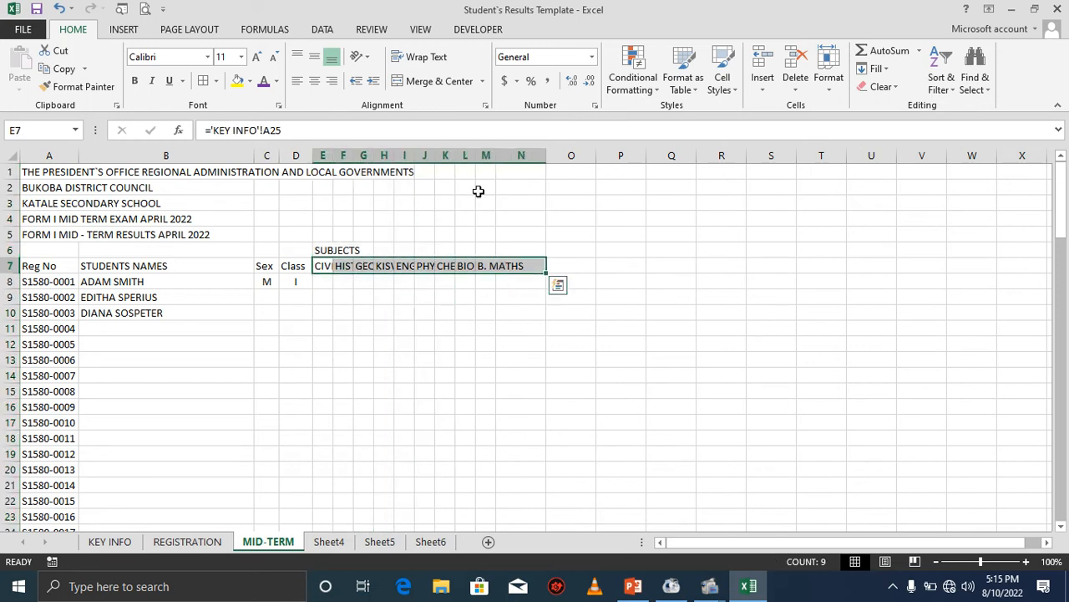
left_click(359, 56)
left_click(400, 134)
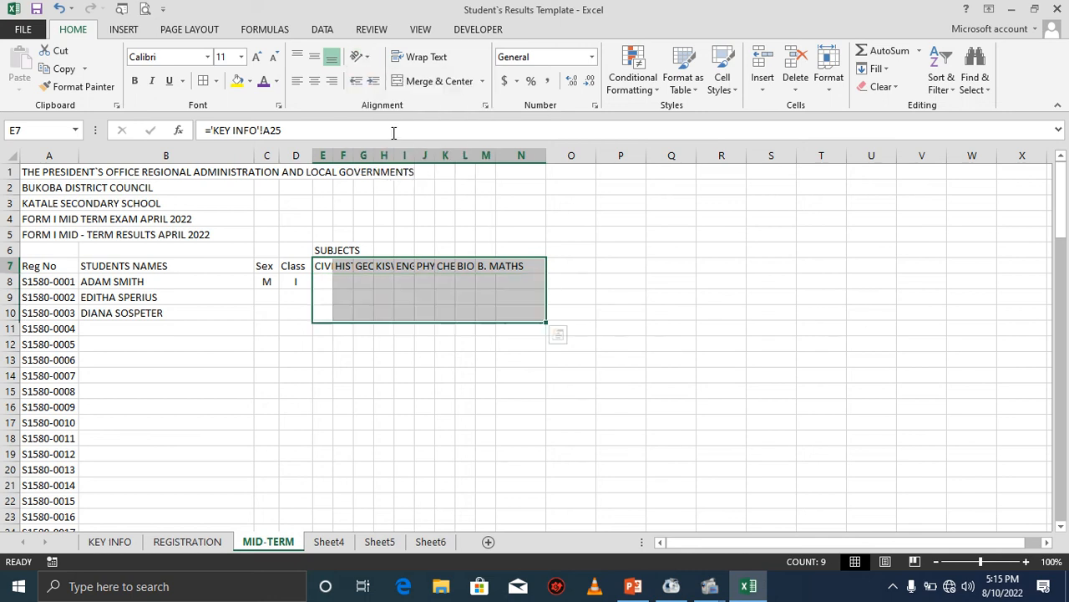
left_click(328, 328)
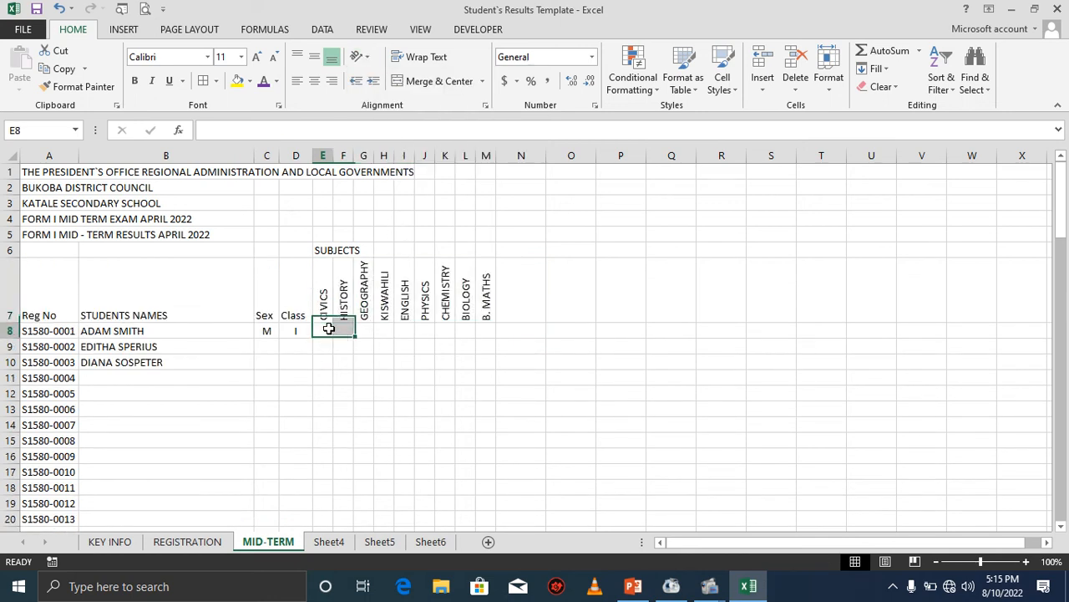
Merge and center the SUBJECTS label across E6:M6 and enlarge its font size to 12.
left_click(325, 248)
left_click_drag(325, 247, 486, 247)
left_click(447, 84)
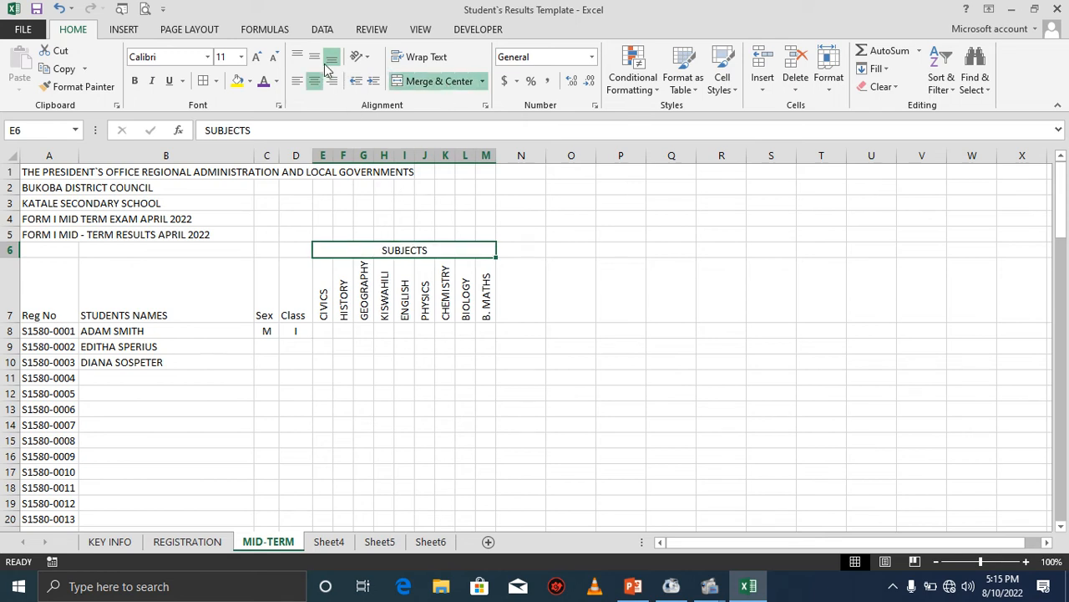
left_click(258, 58)
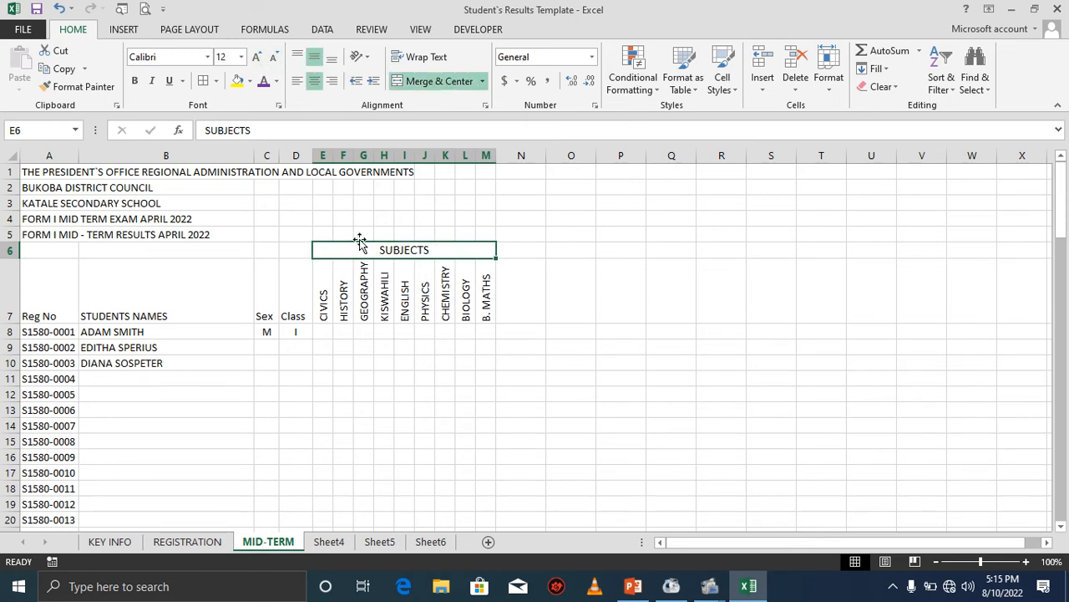
Apply the purple font colour to the whole MID-TERM sheet.
left_click(326, 300)
left_click_drag(325, 300, 468, 298)
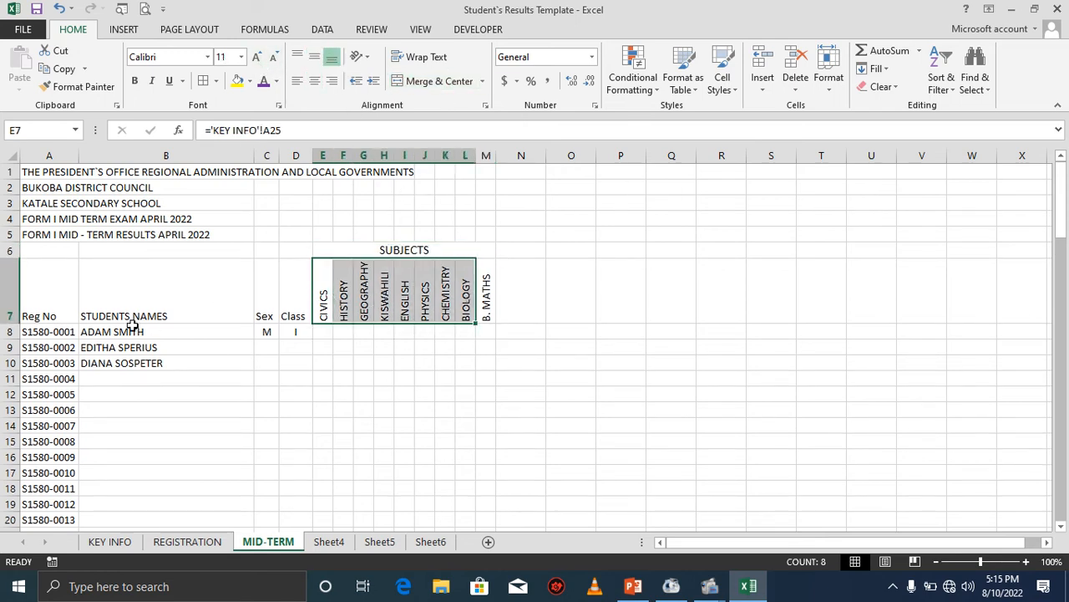
key("ctrl+a")
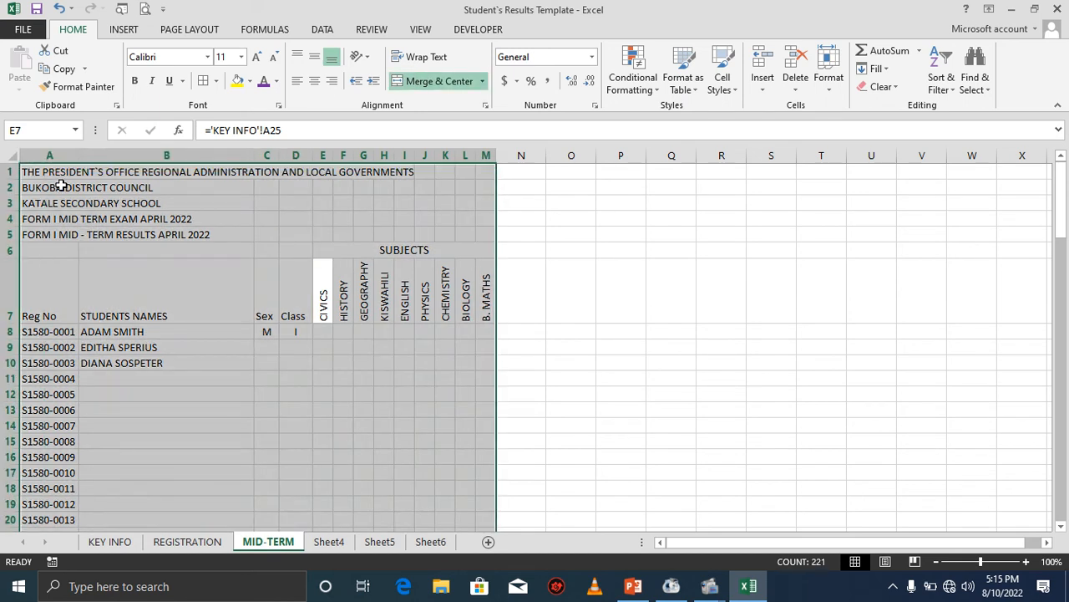
left_click(265, 85)
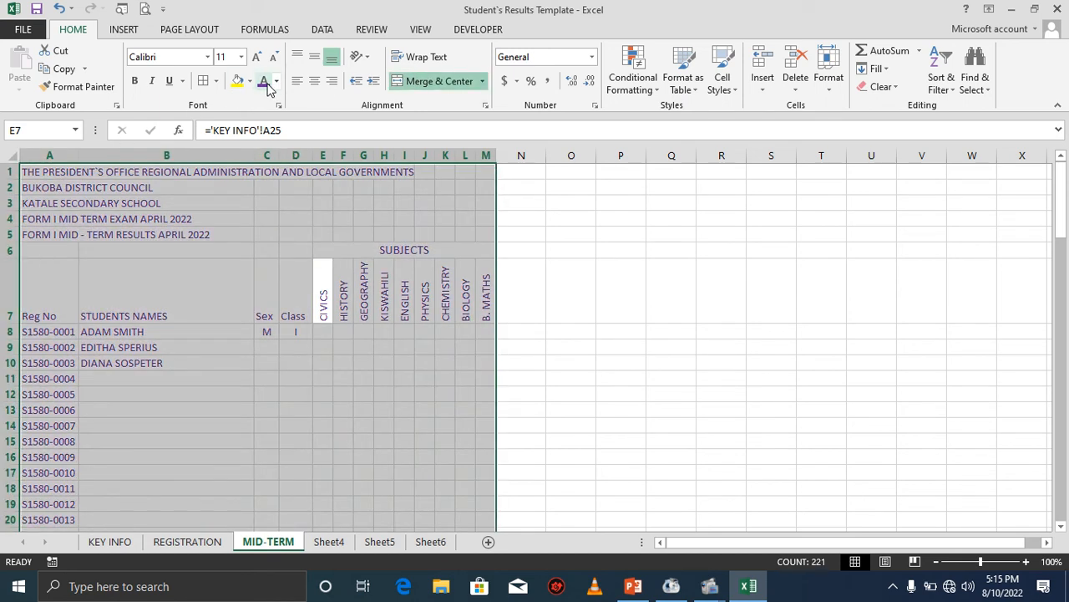
left_click(198, 260)
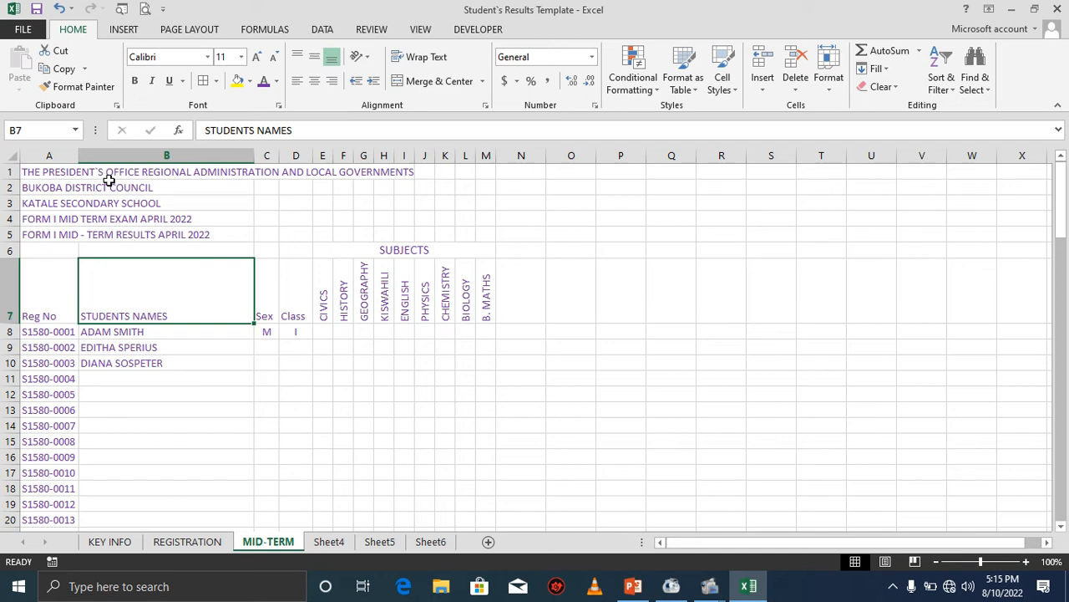
Increase the whole sheet's font size to 12 and widen column A to fit the registration numbers.
key("ctrl+a")
left_click(257, 58)
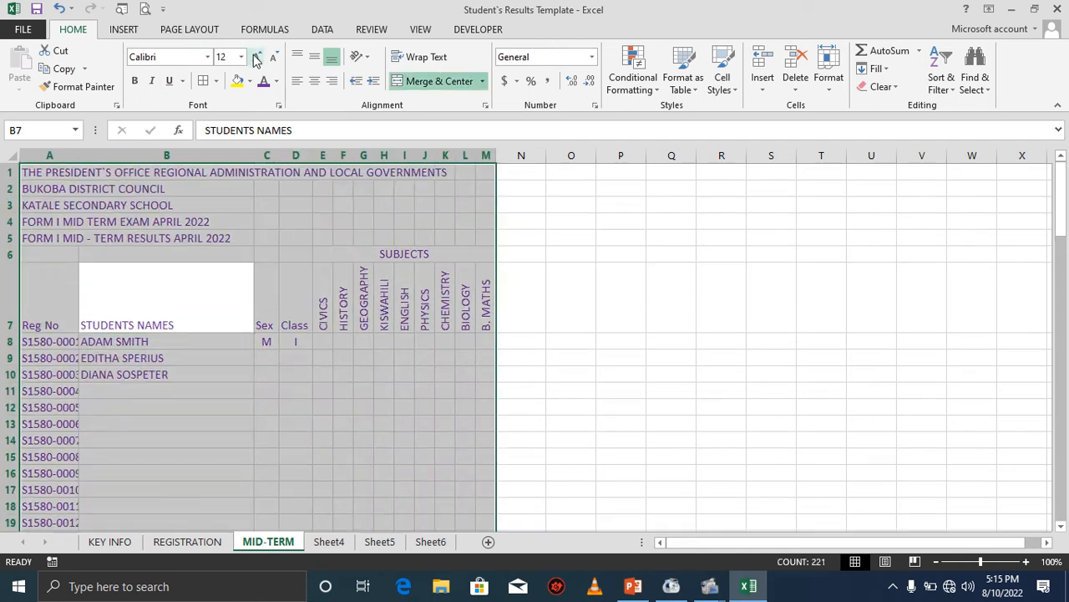
left_click(230, 369)
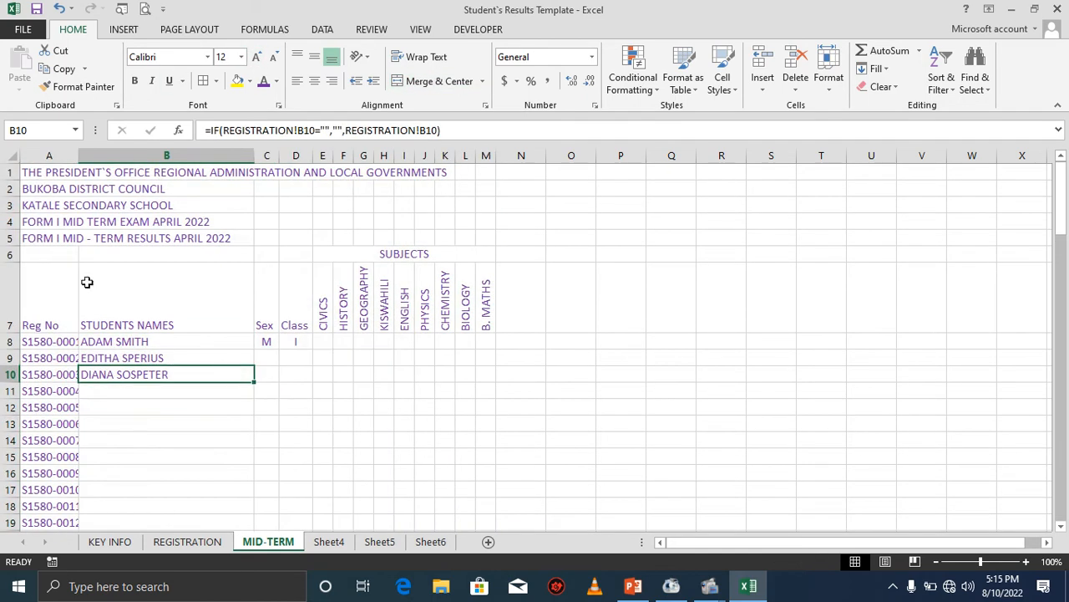
left_click_drag(76, 157, 87, 157)
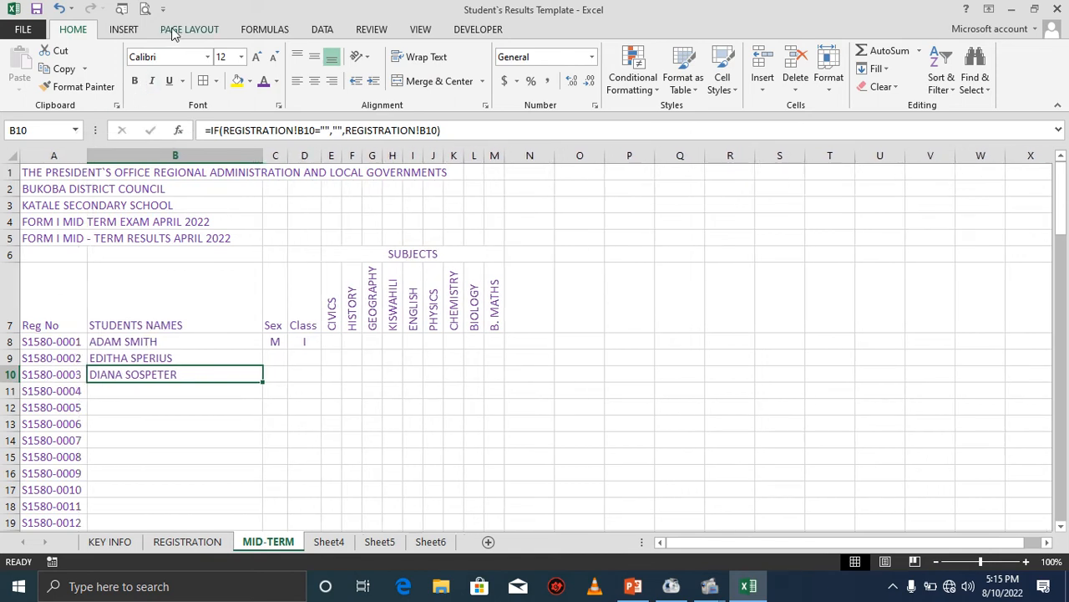
Set the page margins to Narrow.
left_click(180, 31)
left_click(122, 52)
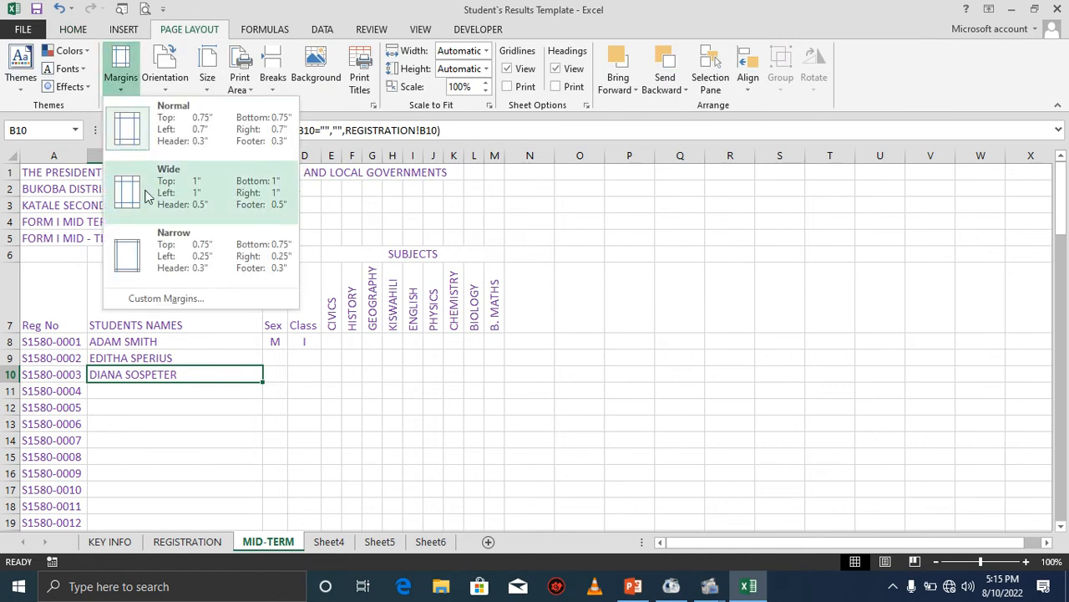
left_click(168, 253)
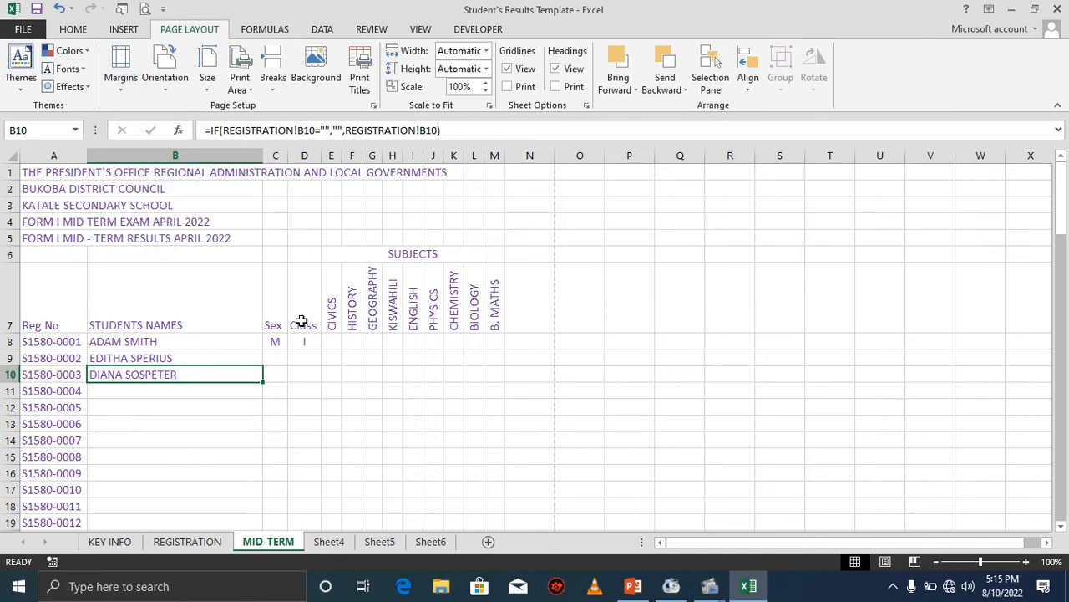
Enter the heading TOTAL in cell N7.
left_click(529, 356)
left_click(533, 308)
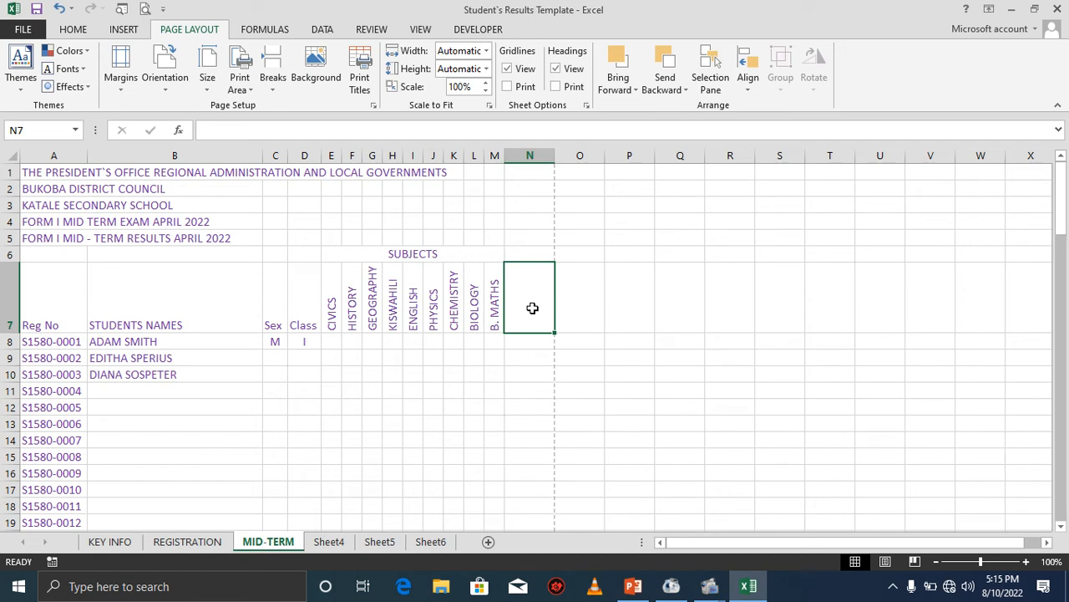
type("TOTAL")
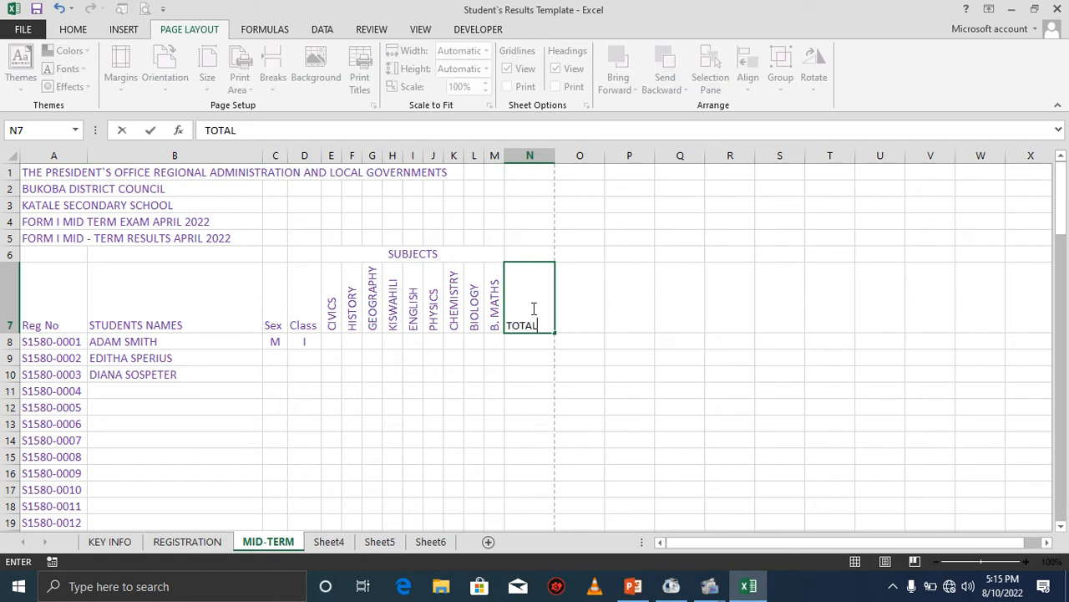
Enter the headings AVERAGE, GRADE, POSITION and REMARKS in cells O7 to R7.
key("Tab")
type("A")
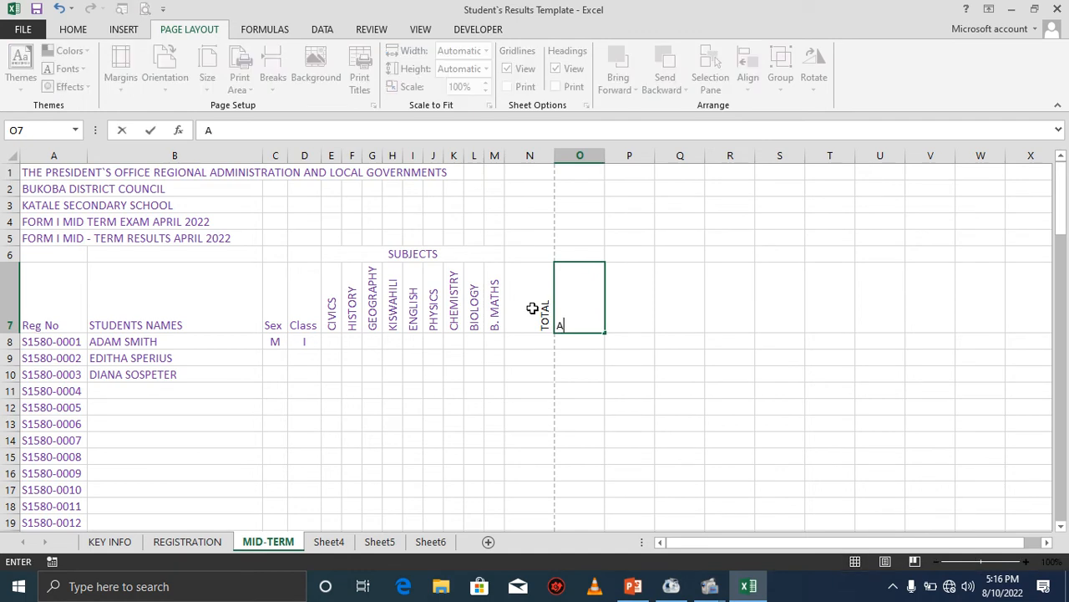
type("VERAGE")
key("Tab")
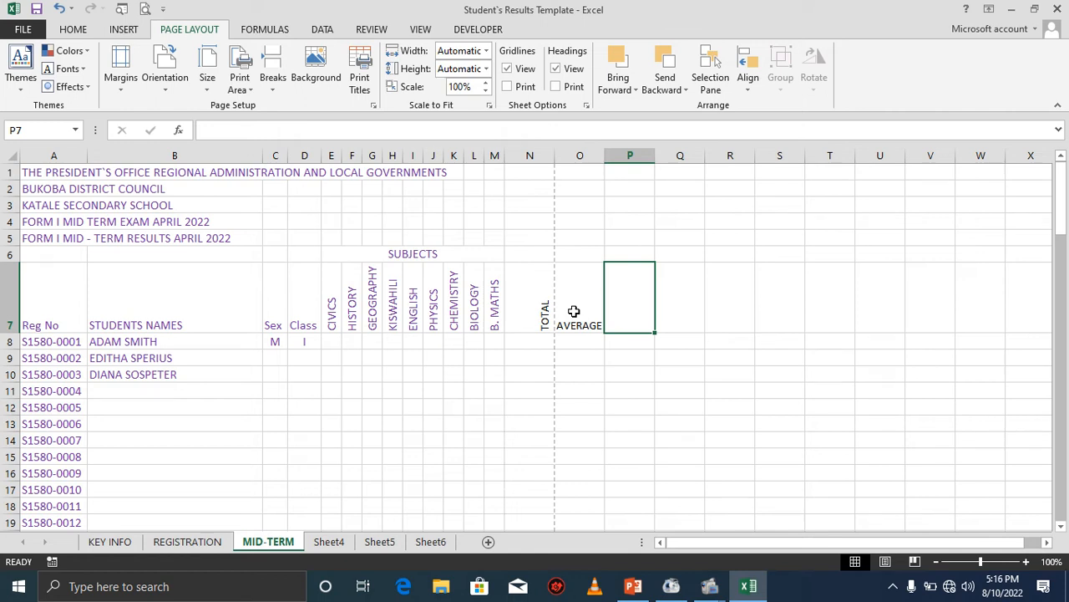
type("GRADE")
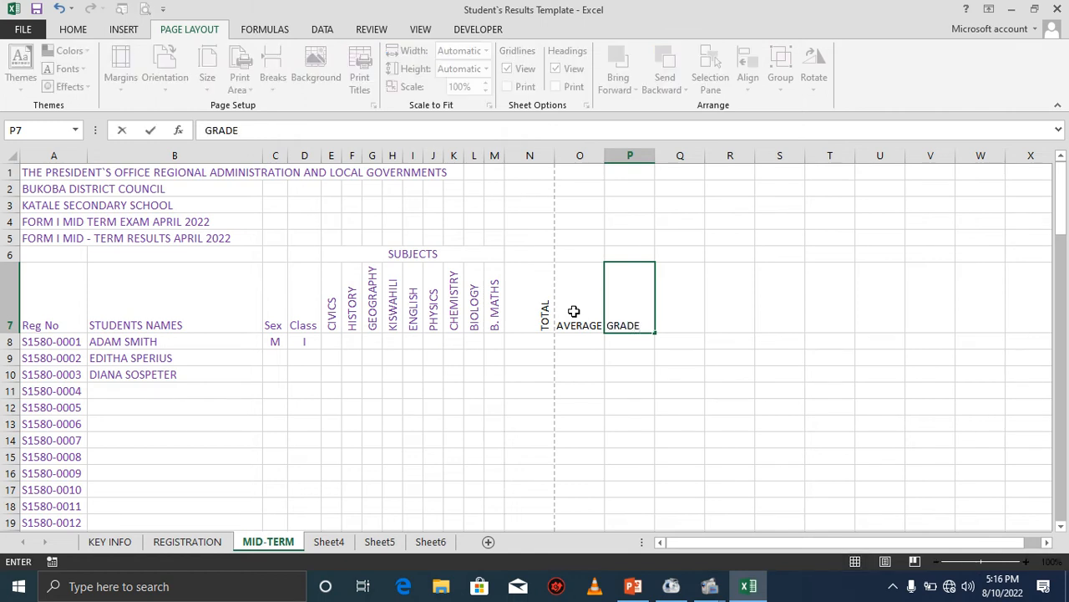
key("Tab")
type("PO")
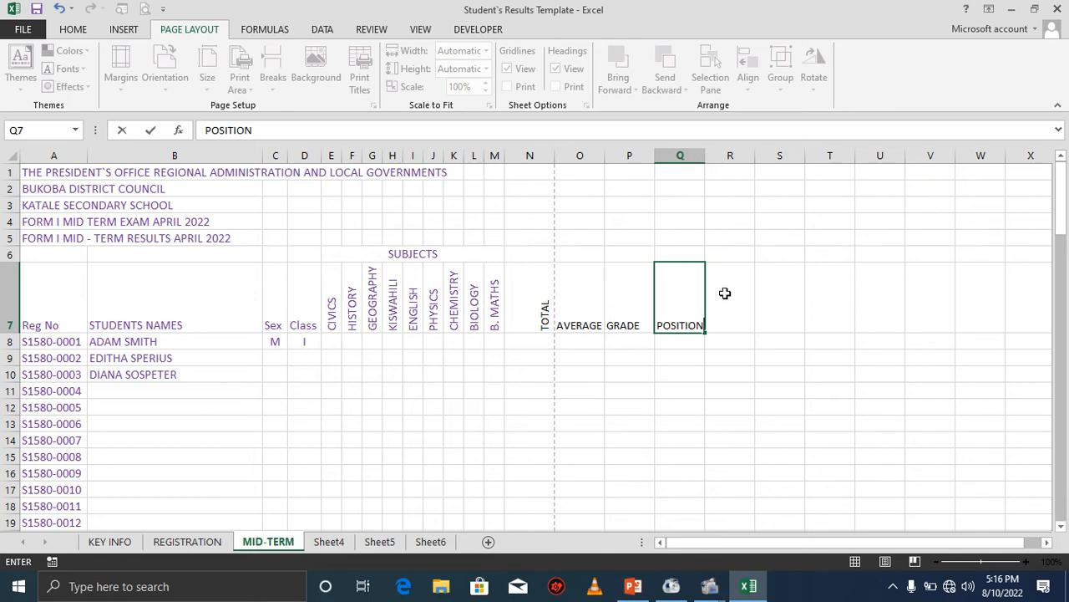
type("SITION")
key("Tab")
type("REM")
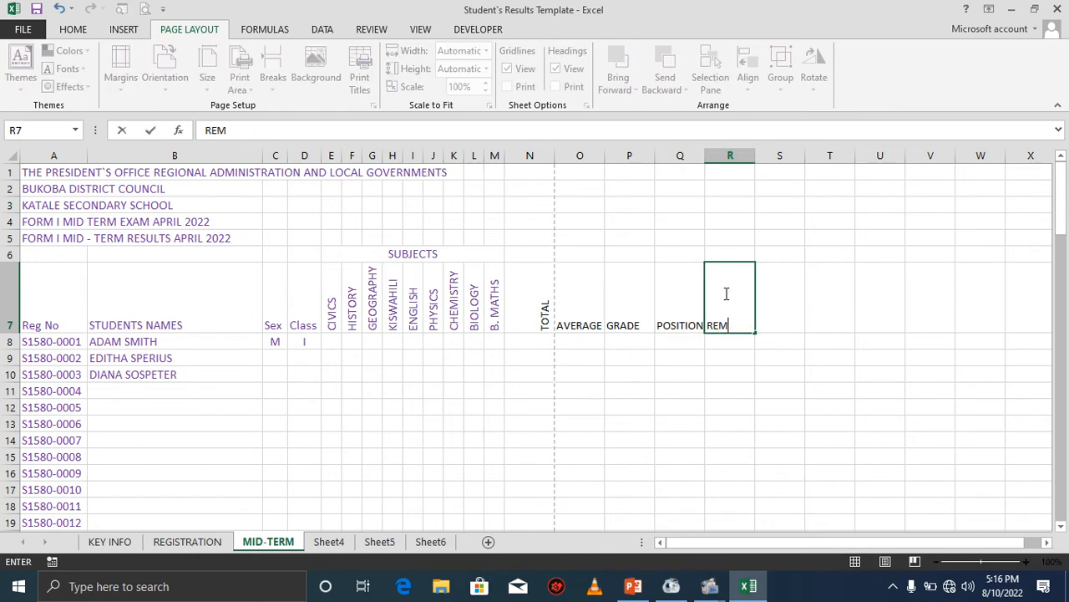
type("ARKS")
left_click(662, 352)
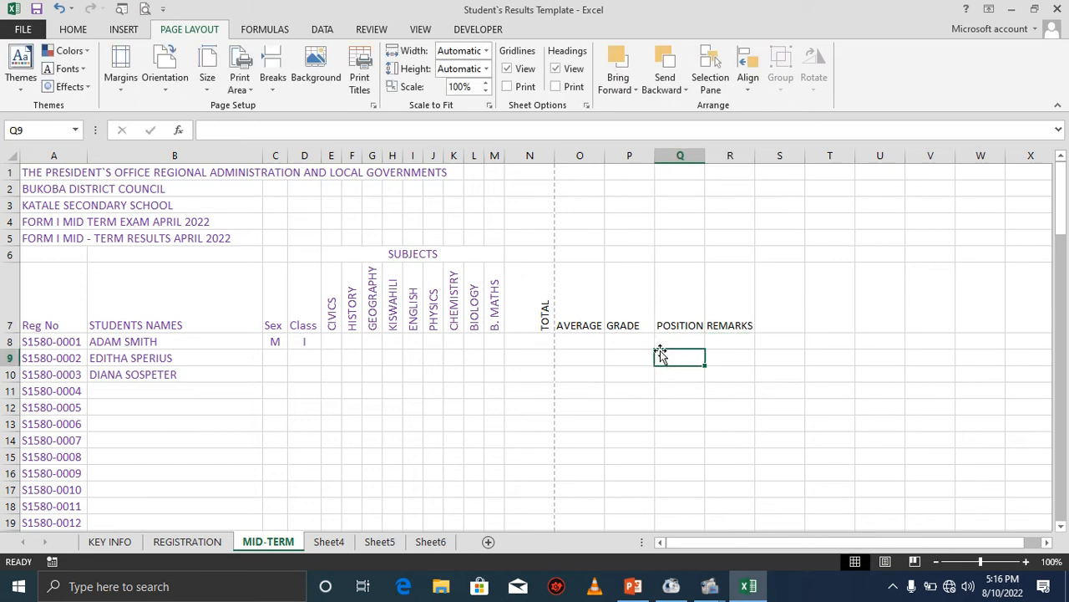
Narrow the result columns and rotate the headings TOTAL to REMARKS in row 7 to read upward.
left_click(587, 331)
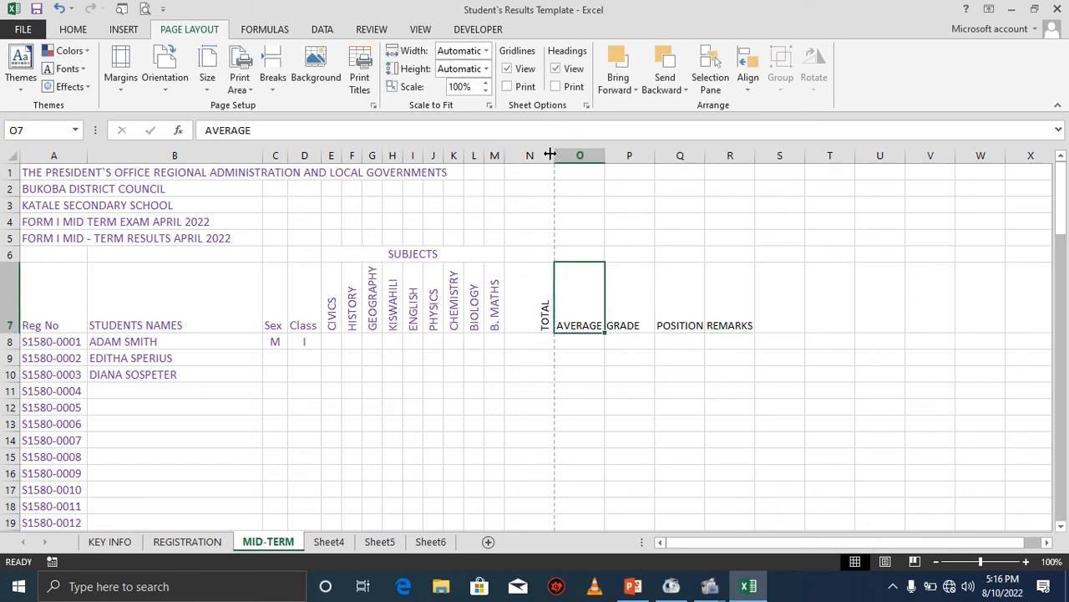
left_click_drag(550, 155, 601, 153)
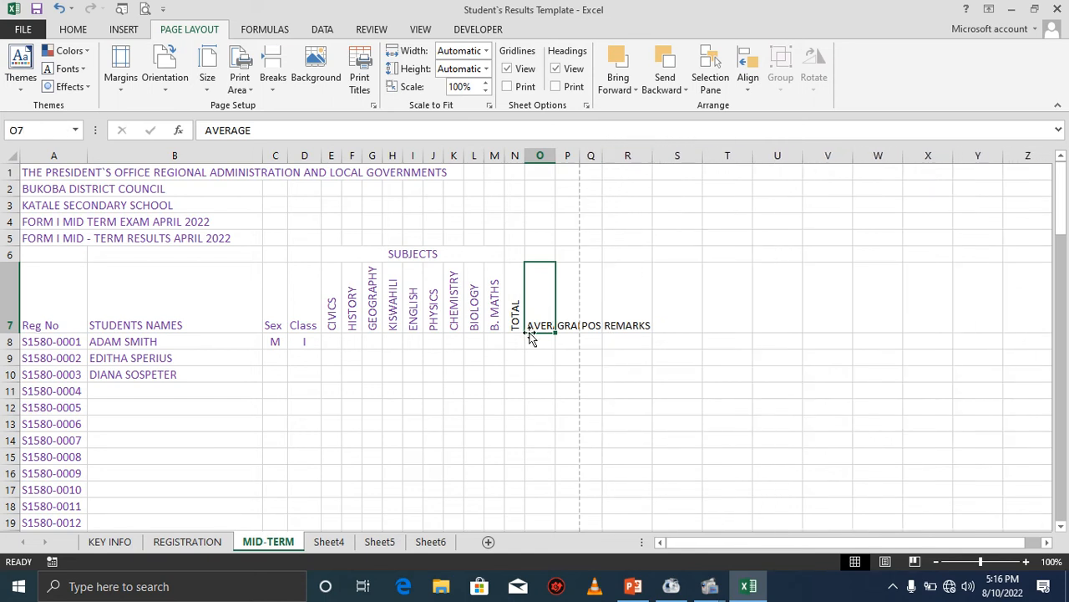
left_click_drag(518, 310, 614, 316)
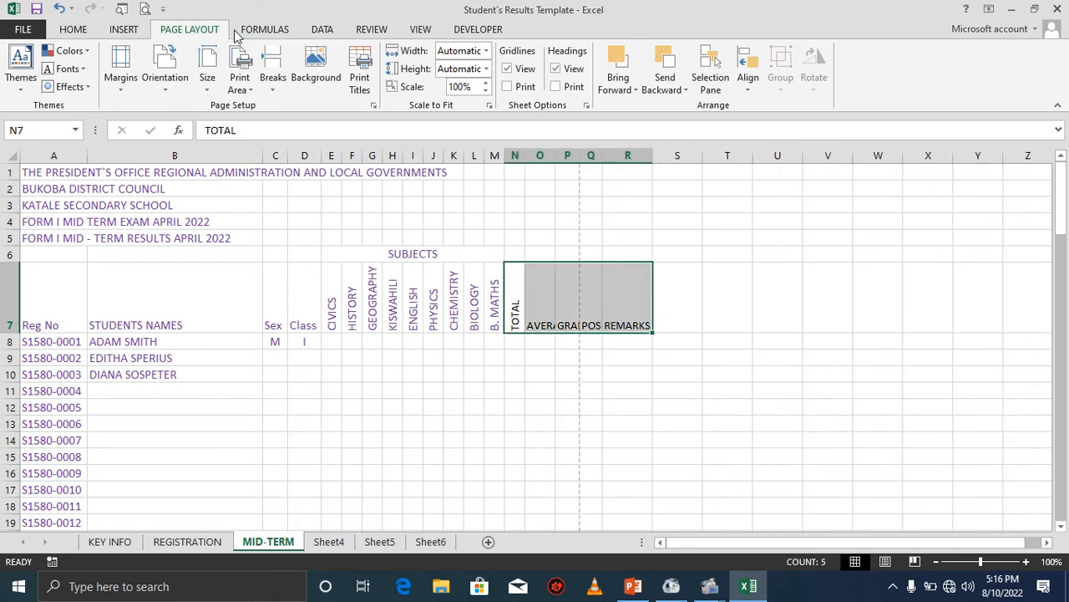
left_click(73, 29)
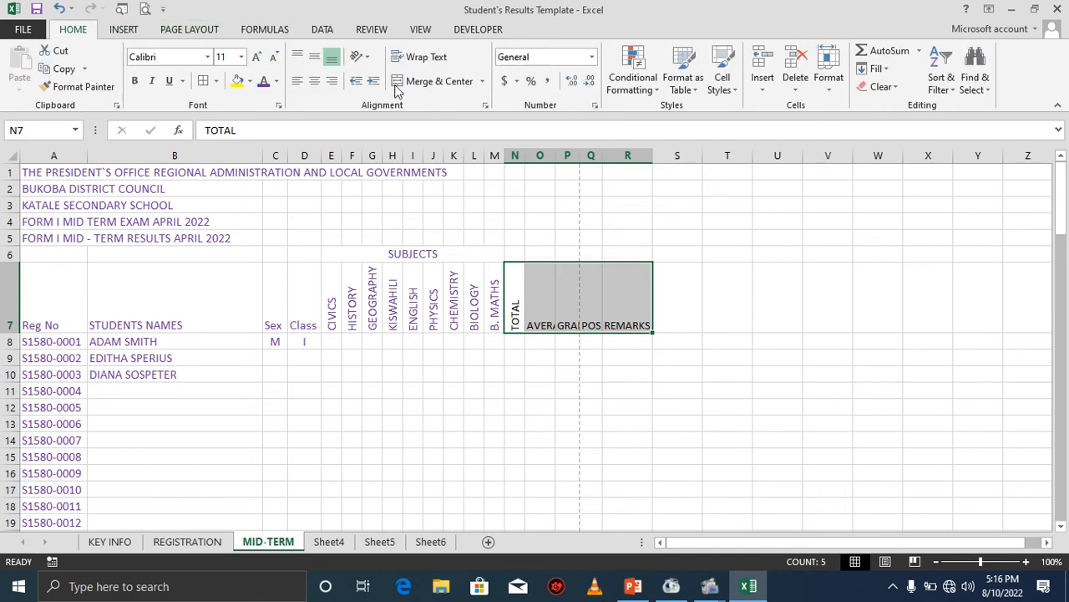
left_click(361, 57)
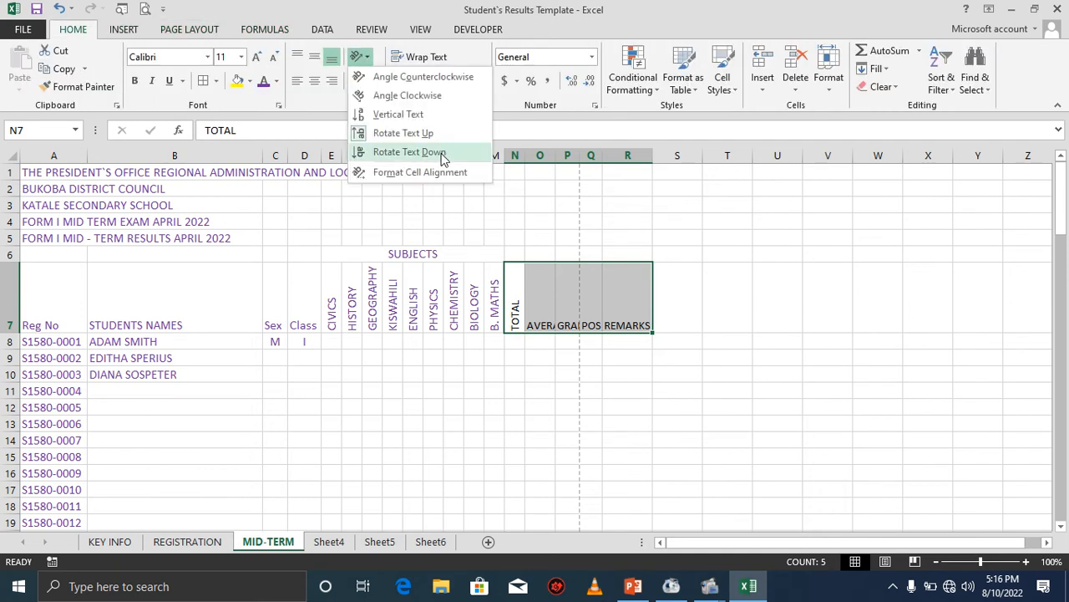
left_click(403, 134)
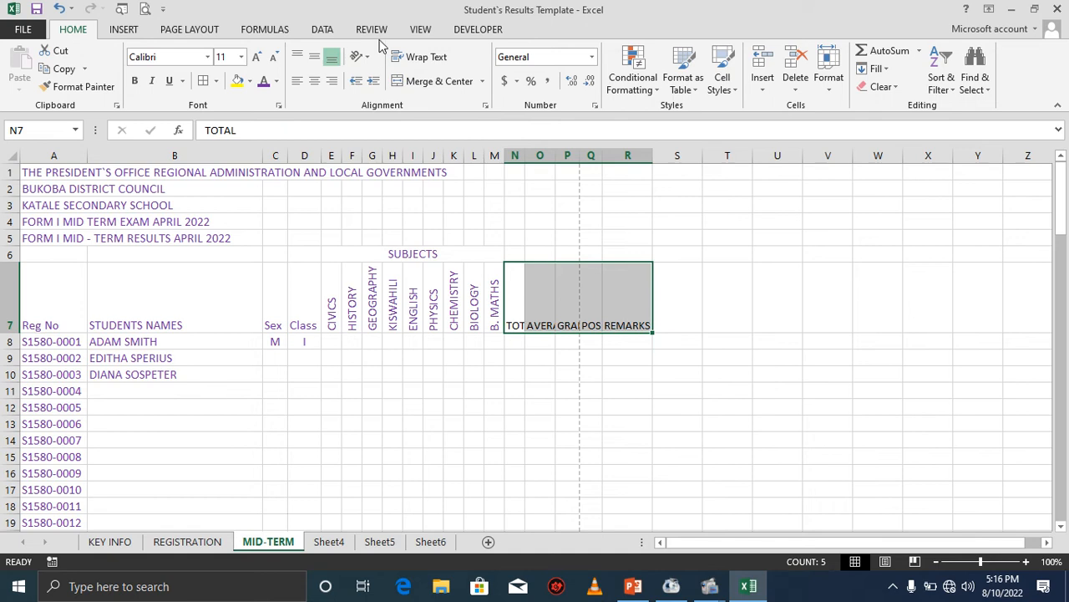
left_click(361, 57)
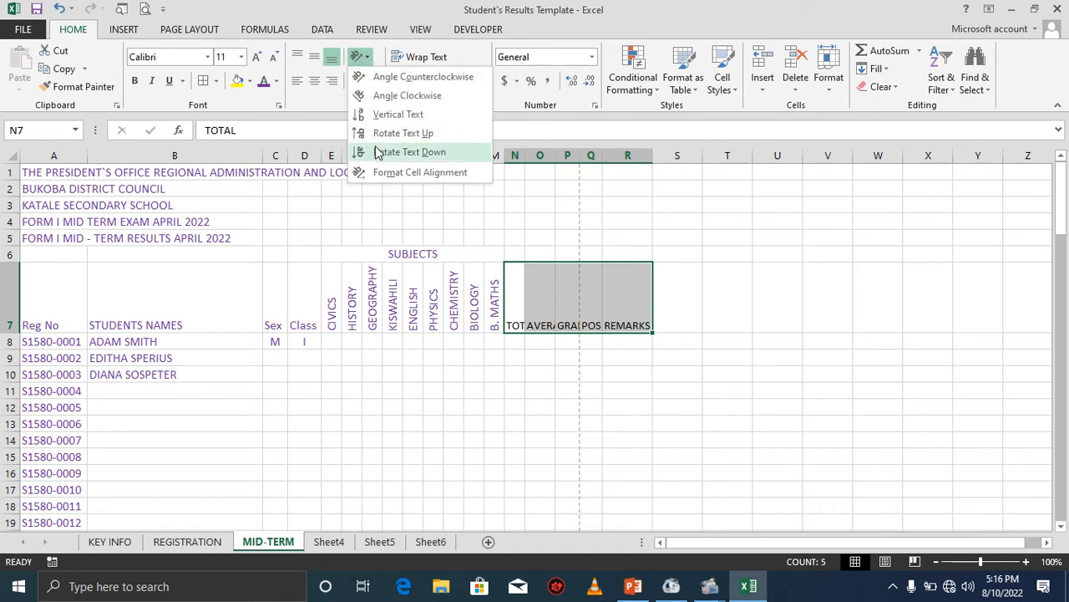
left_click(378, 134)
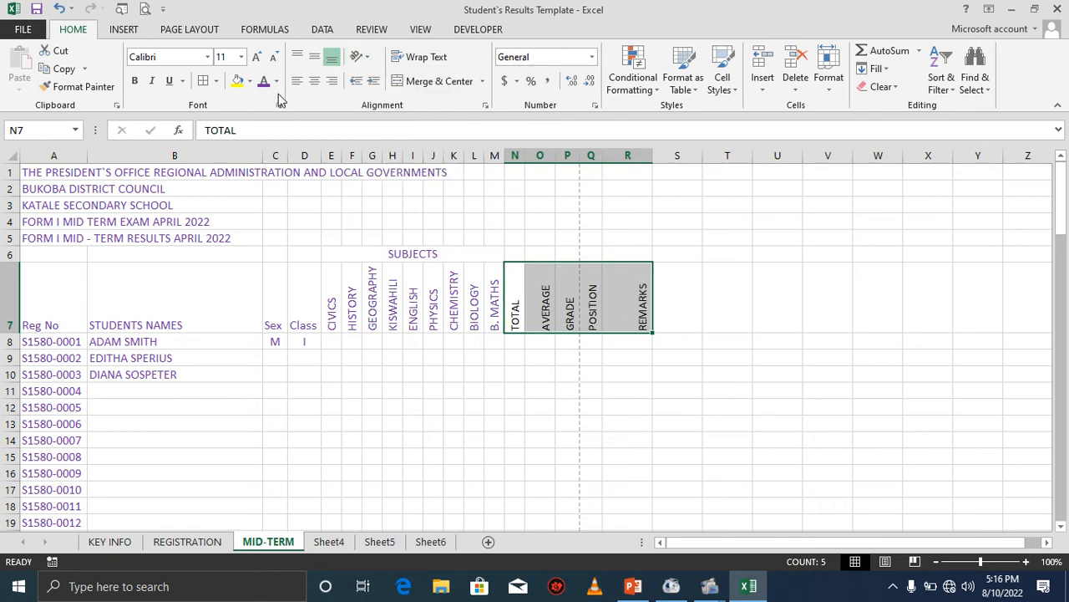
Increase the font size of the headings TOTAL to REMARKS.
left_click(258, 59)
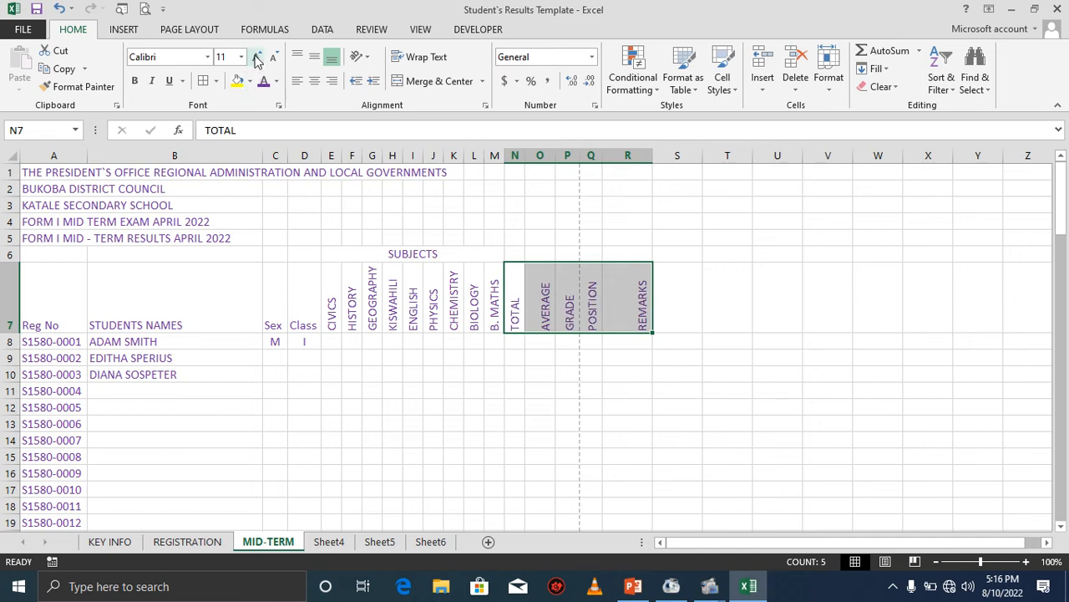
left_click(612, 341)
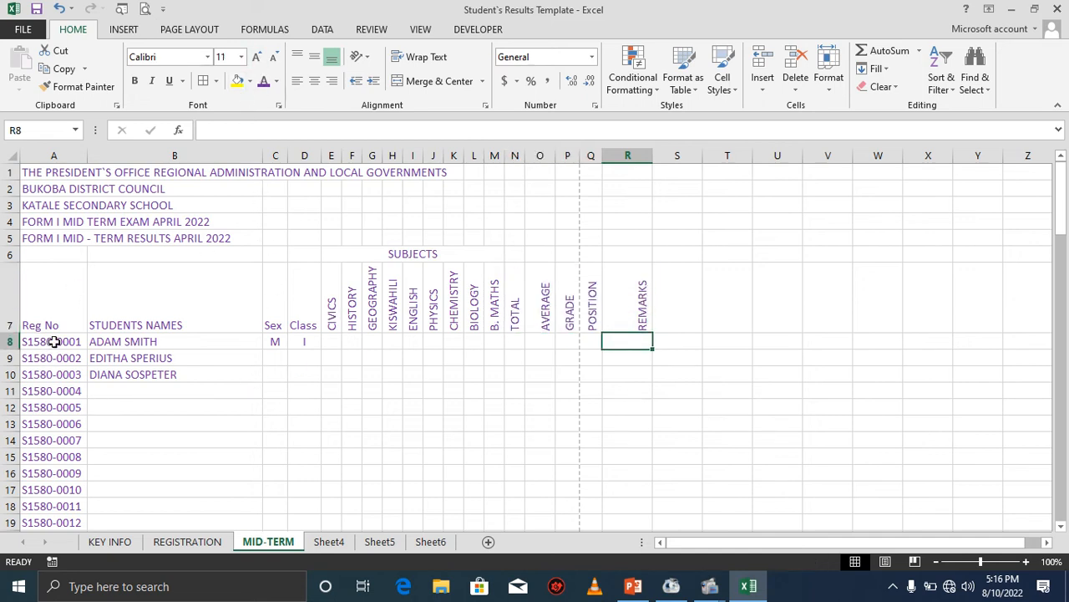
left_click(52, 341)
left_click(69, 154)
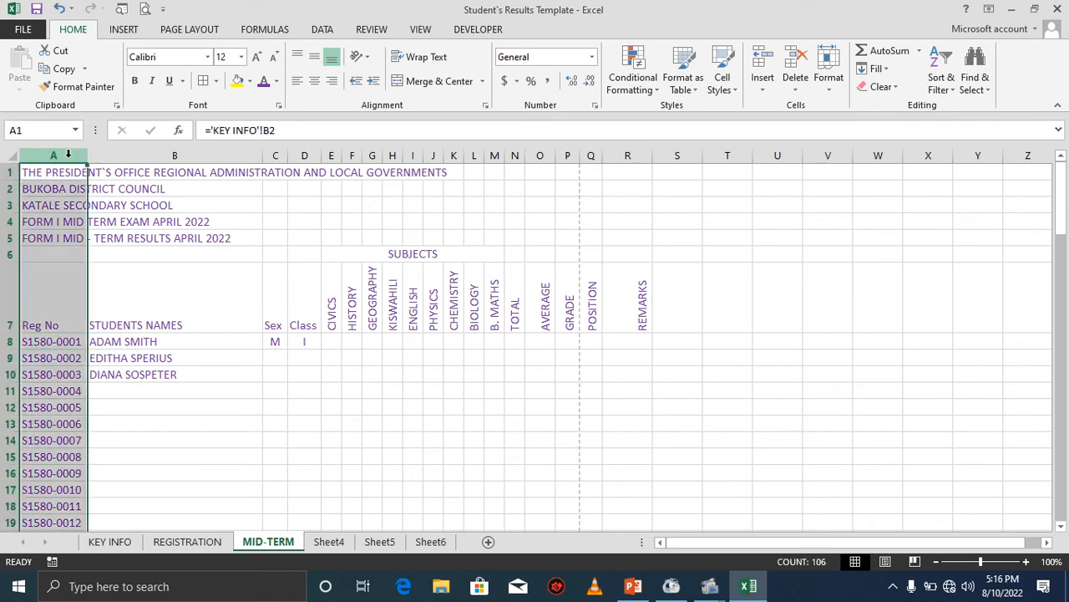
left_click(274, 56)
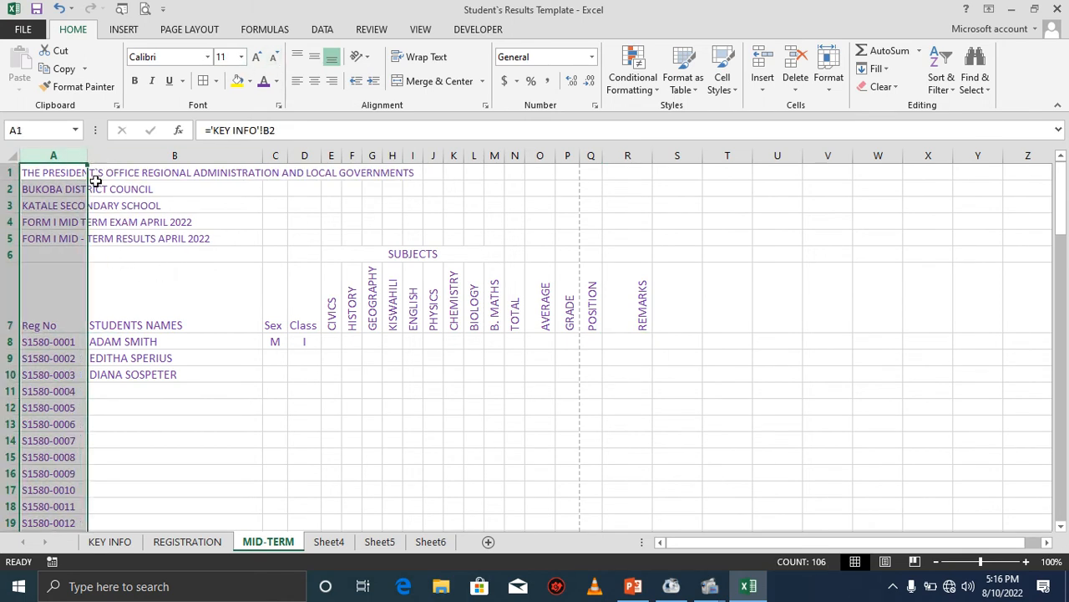
left_click(59, 8)
Reduce the font size of the registration numbers in A8:A107 and narrow column A to fit.
left_click_drag(51, 337, 59, 468)
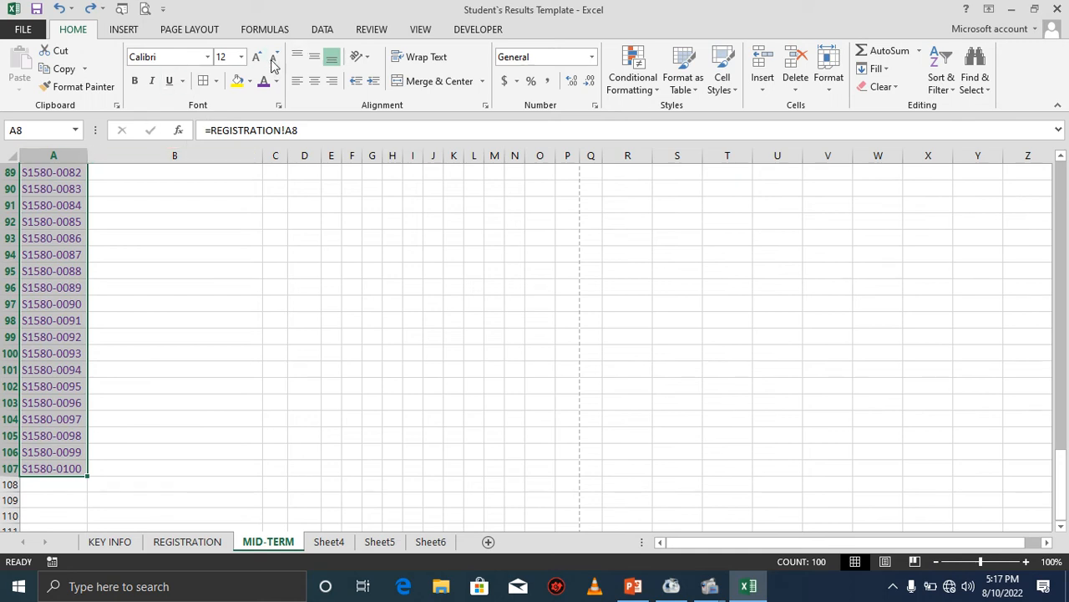
scroll(181, 212, "up", 20)
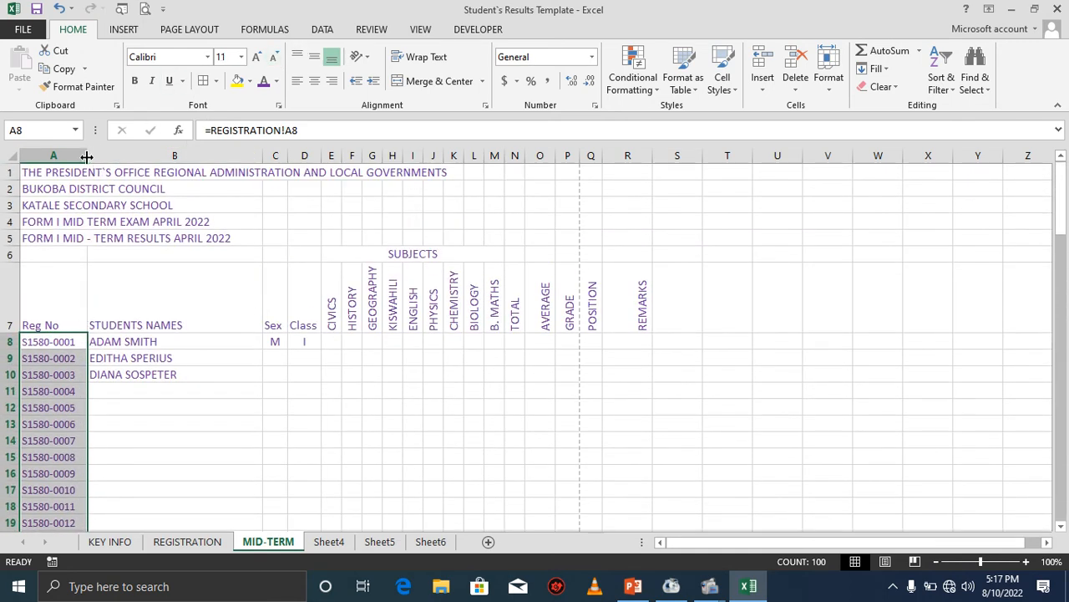
left_click_drag(87, 157, 78, 156)
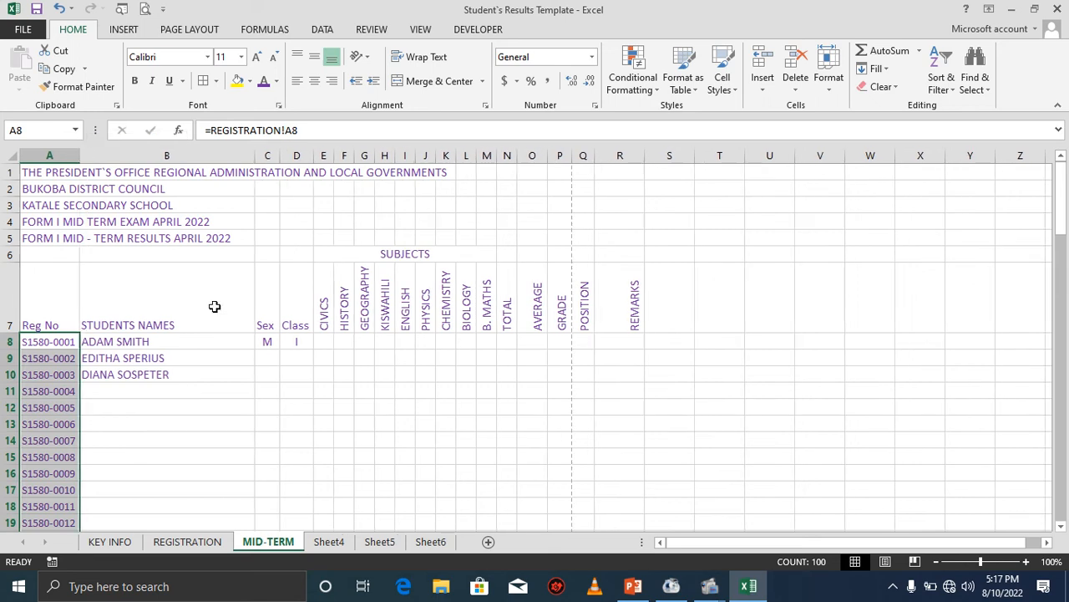
Narrow columns B and C and rotate the Sex and Class headings to read upward.
left_click_drag(254, 156, 248, 156)
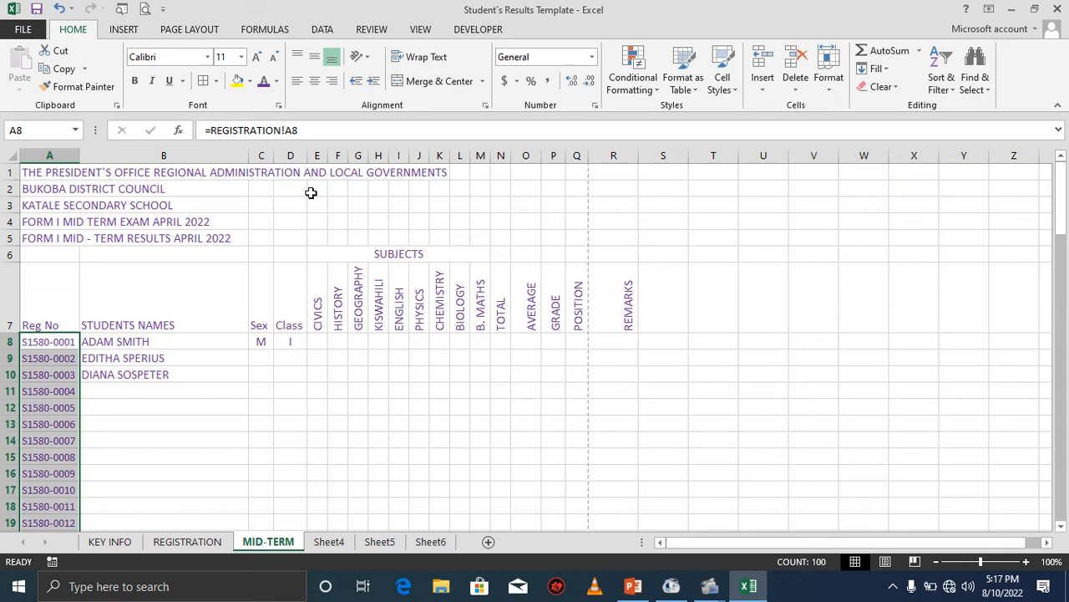
left_click_drag(307, 155, 303, 155)
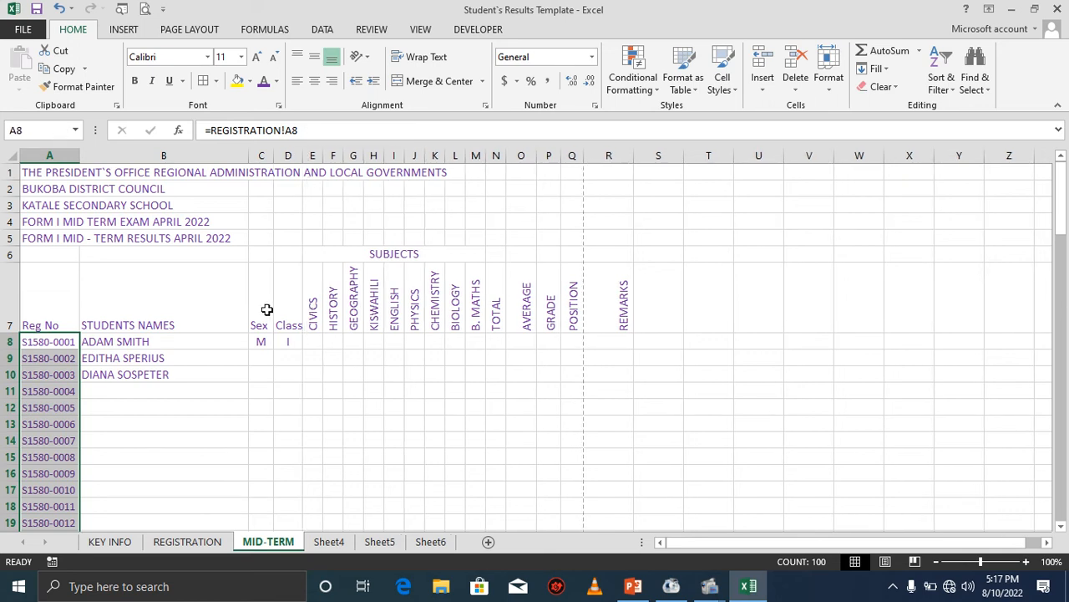
left_click_drag(266, 309, 287, 312)
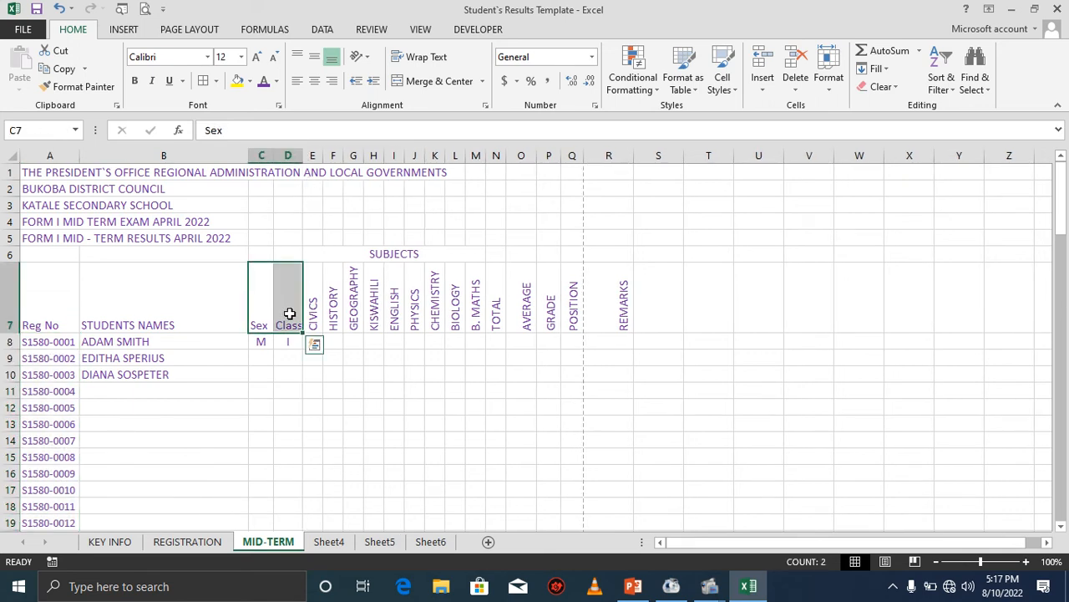
left_click(365, 64)
left_click(391, 132)
left_click_drag(303, 155, 267, 155)
Center-align the Sex and Class entries in rows 8 to 107.
left_click_drag(261, 341, 269, 373)
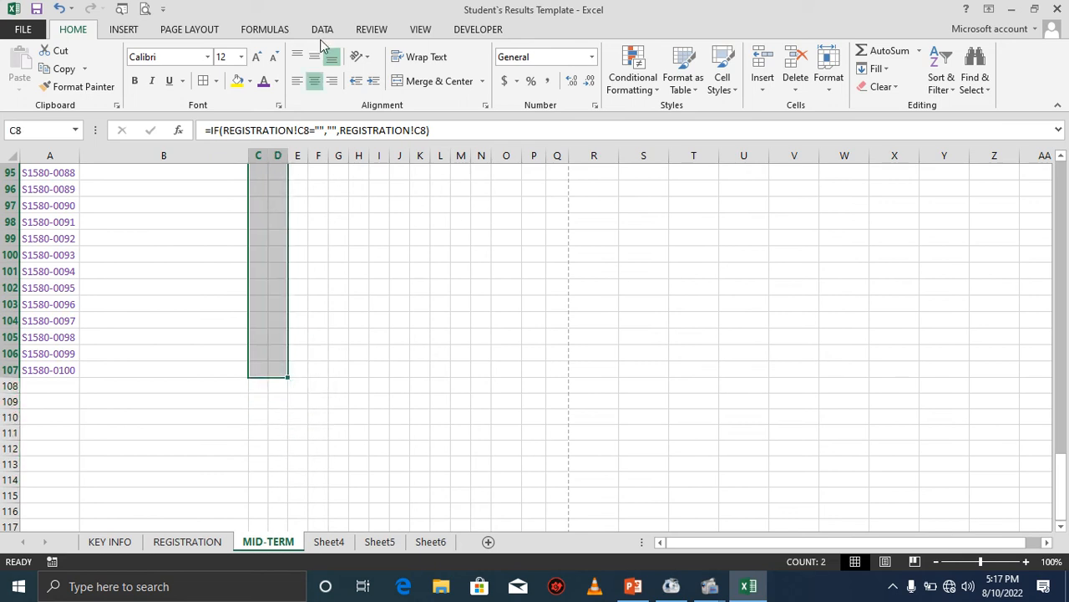
left_click(315, 86)
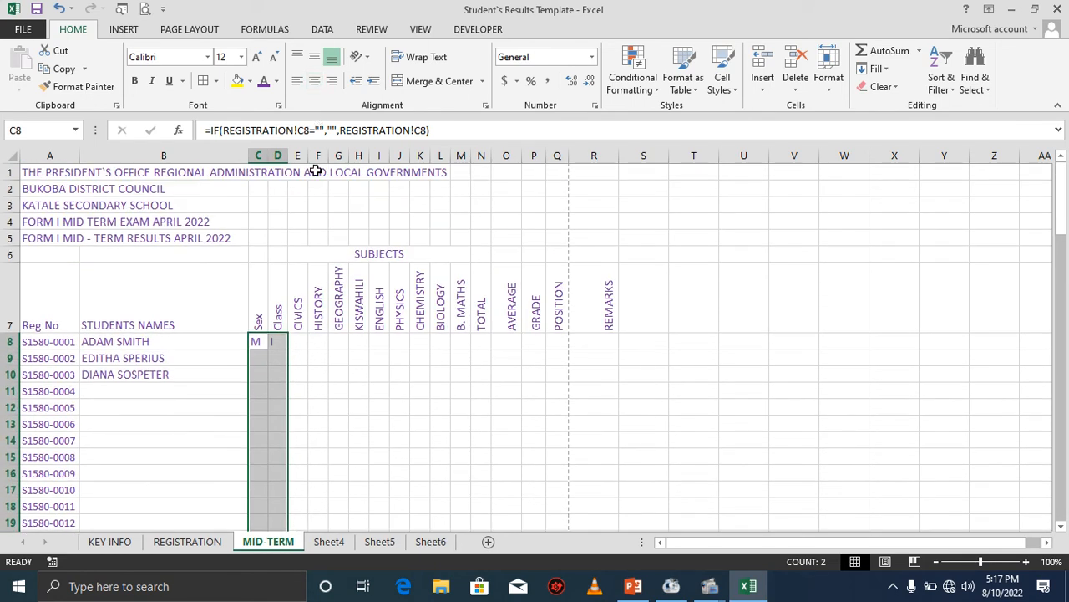
left_click(315, 86)
Change the font of the whole table to Bookman Old Style.
left_click(184, 374)
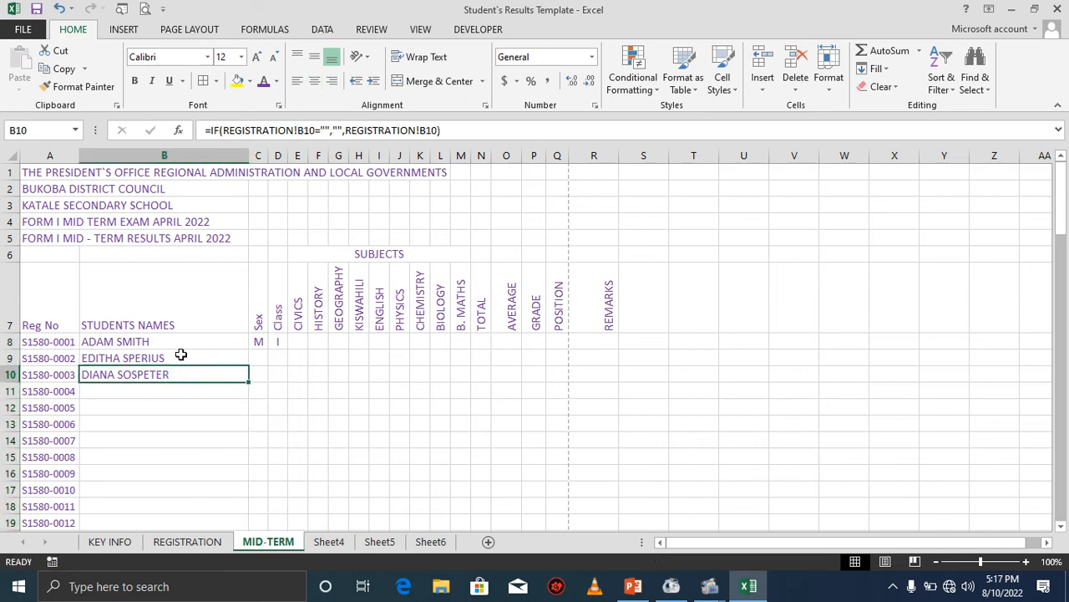
key("ctrl+a")
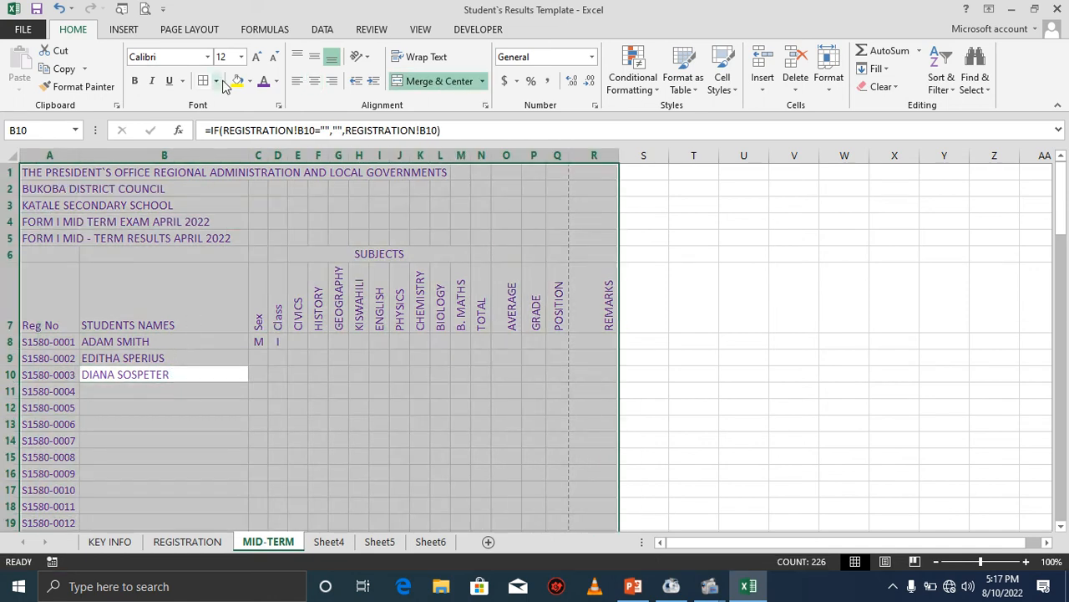
left_click(207, 57)
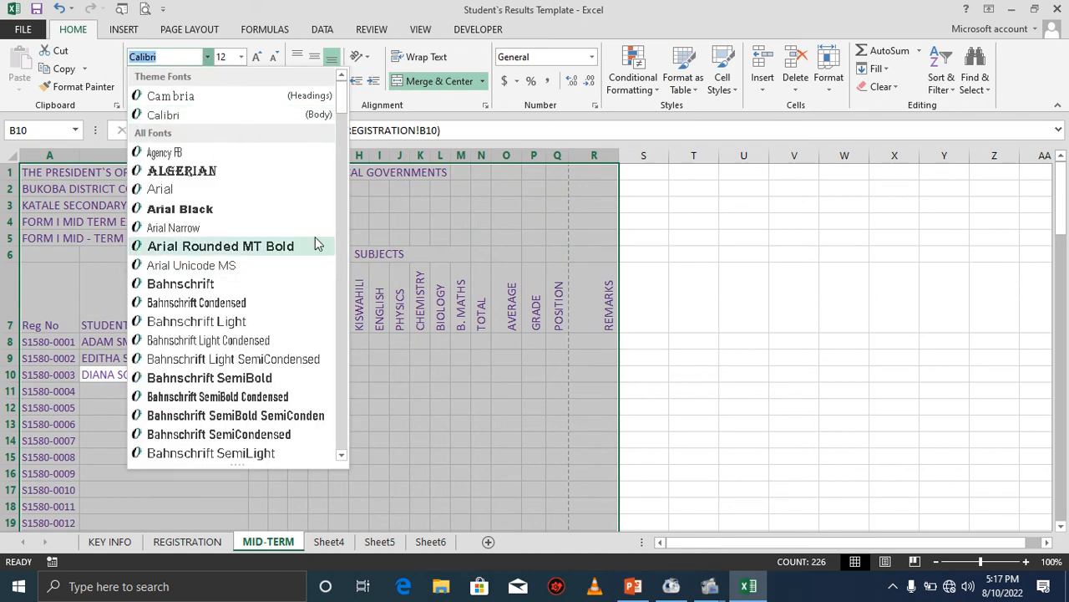
scroll(342, 126, "down", 6)
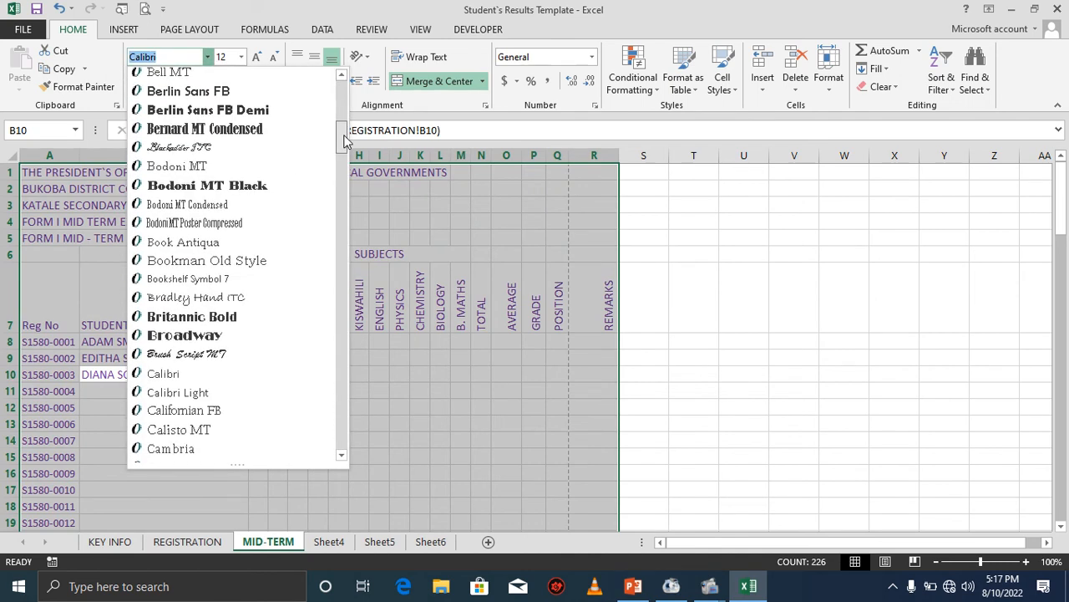
left_click(284, 260)
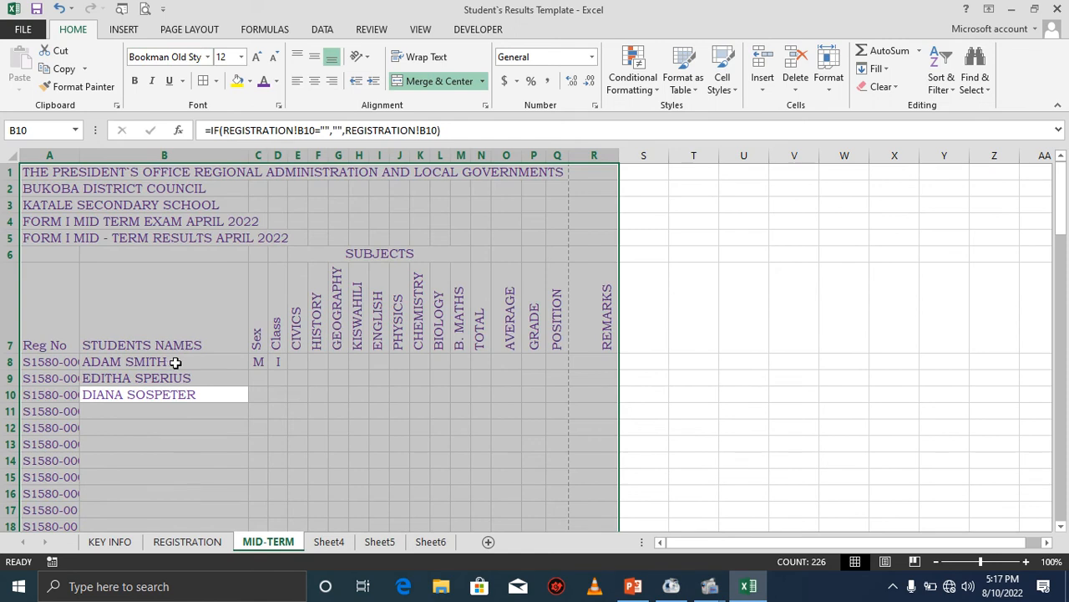
left_click(176, 361)
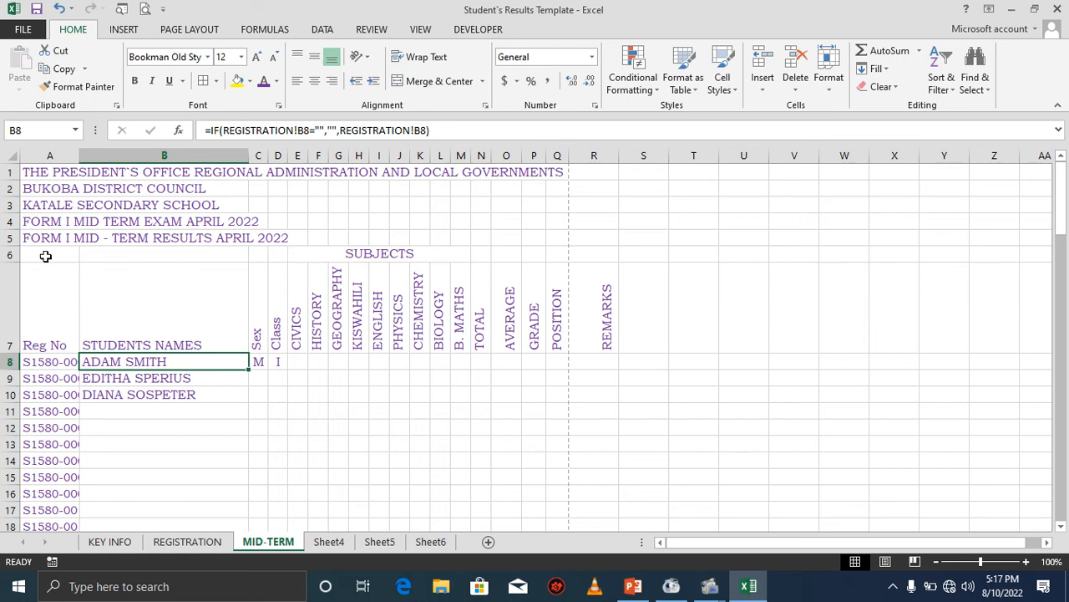
left_click_drag(45, 255, 587, 471)
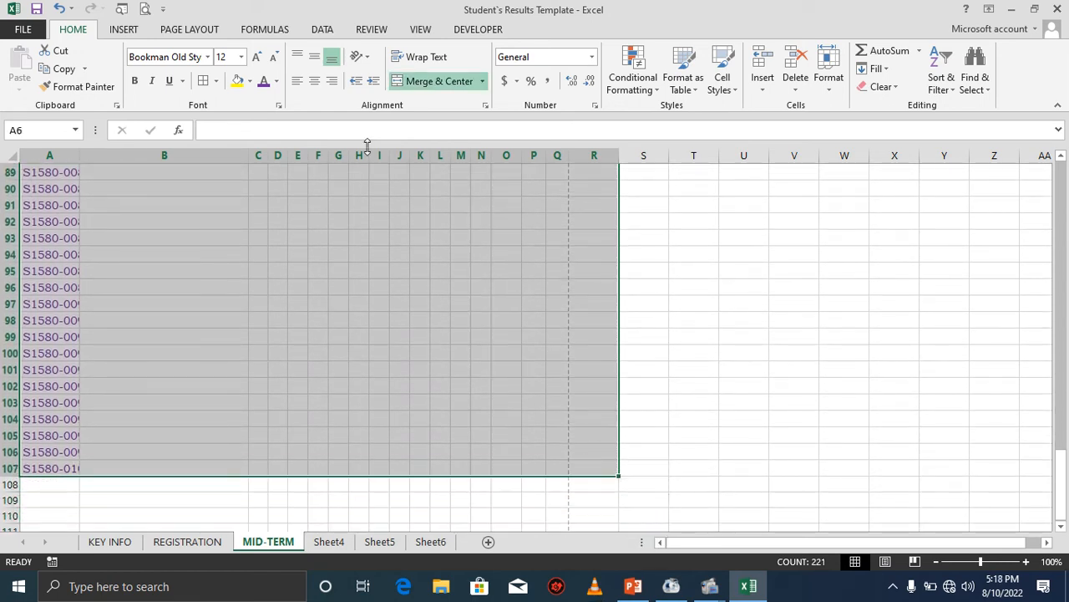
scroll(167, 341, "up", 20)
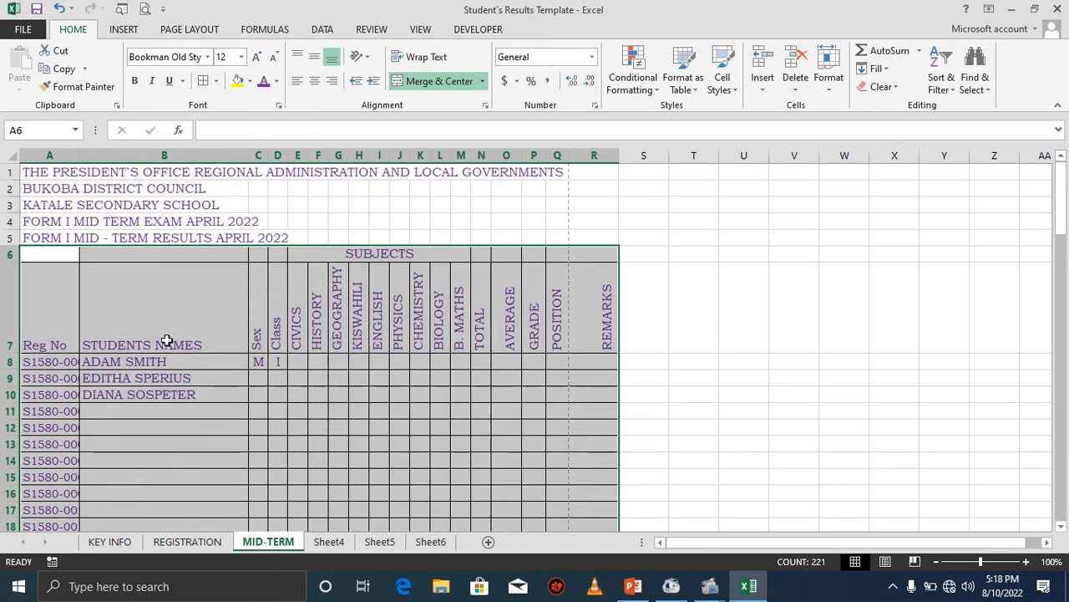
Reduce the font size of the registration numbers in column A to 10.
left_click(49, 361)
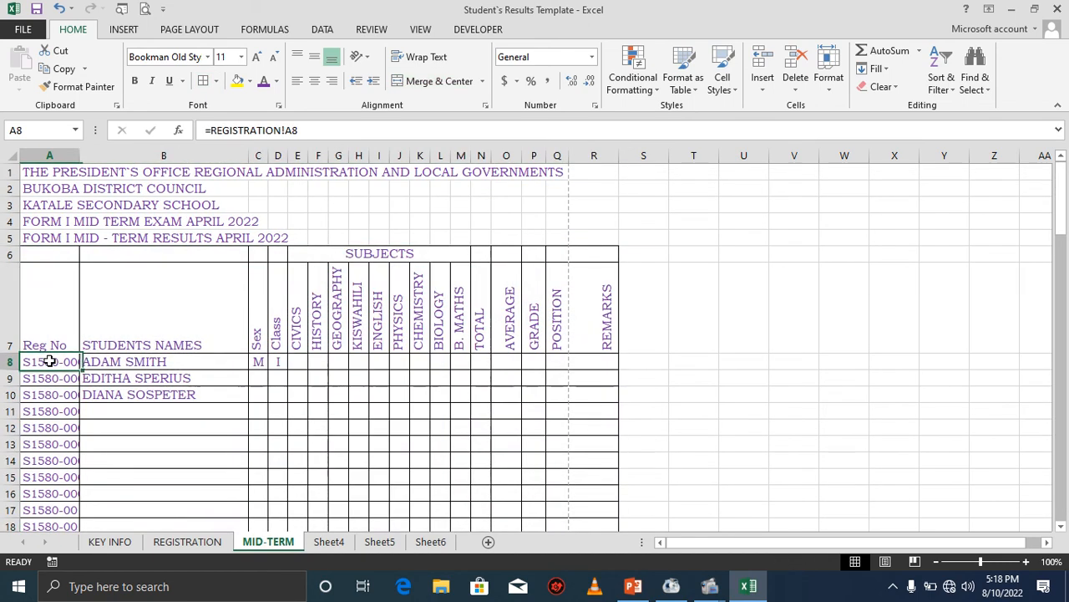
left_click_drag(50, 361, 44, 498)
left_click(273, 56)
scroll(189, 265, "up", 20)
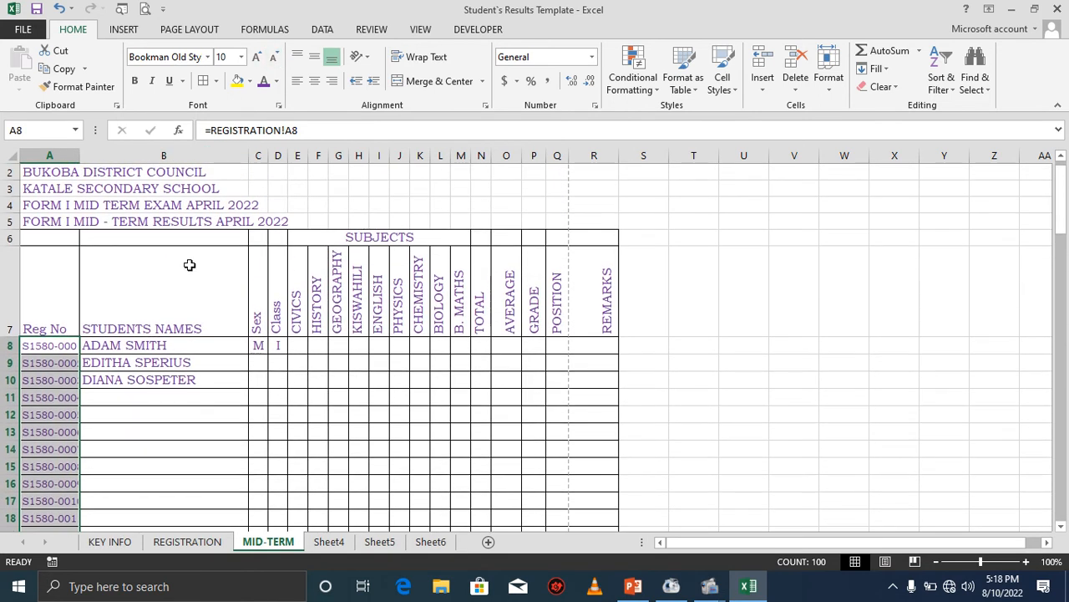
Widen column A to fit the registration numbers and narrow columns B and R slightly.
left_click_drag(79, 155, 86, 150)
left_click_drag(256, 155, 251, 155)
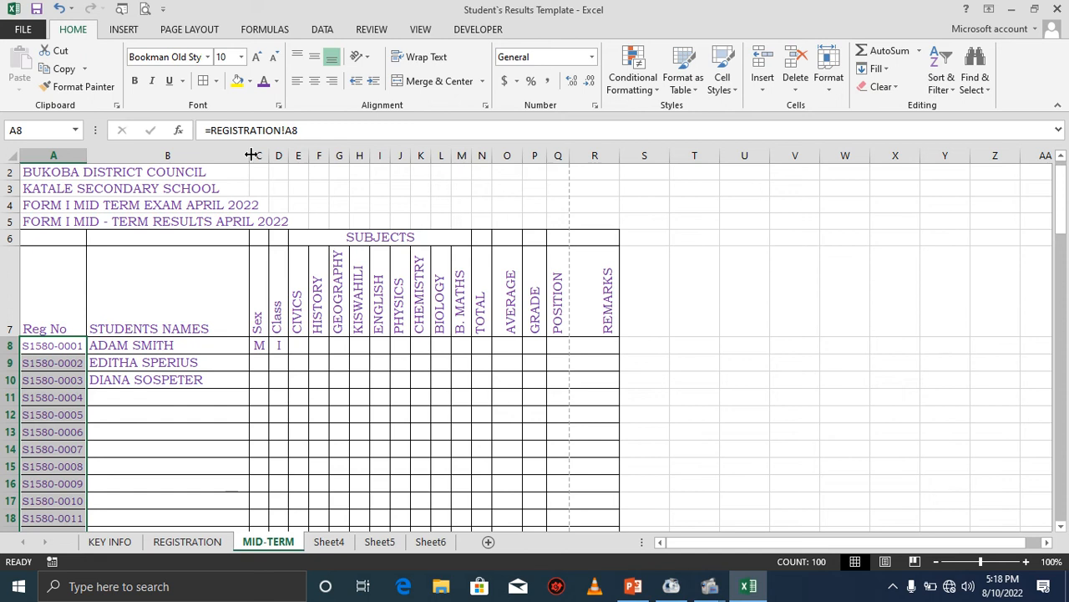
left_click_drag(251, 155, 244, 155)
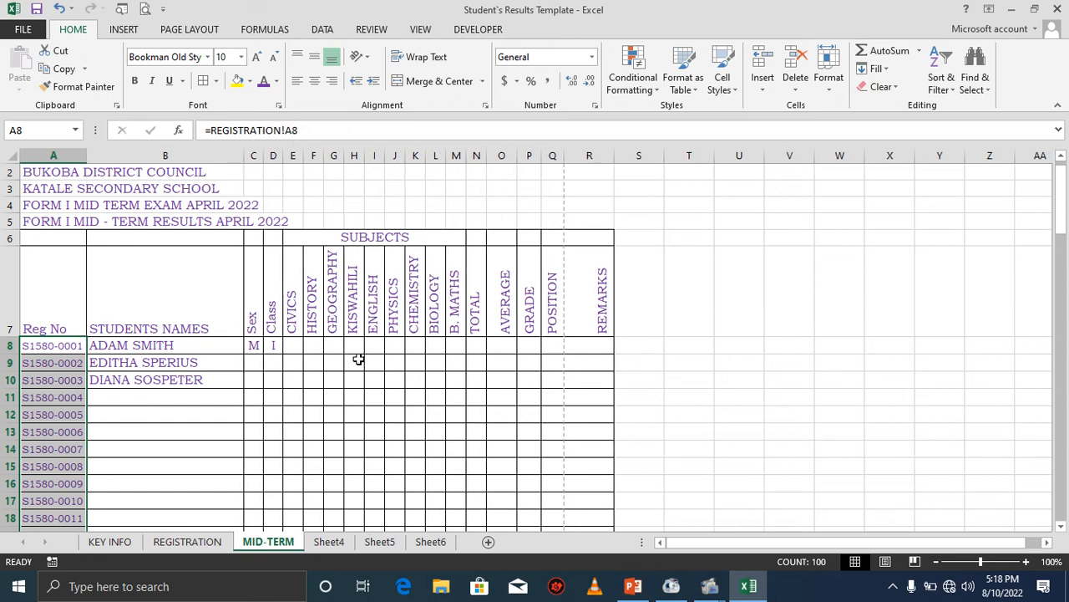
left_click_drag(615, 153, 607, 156)
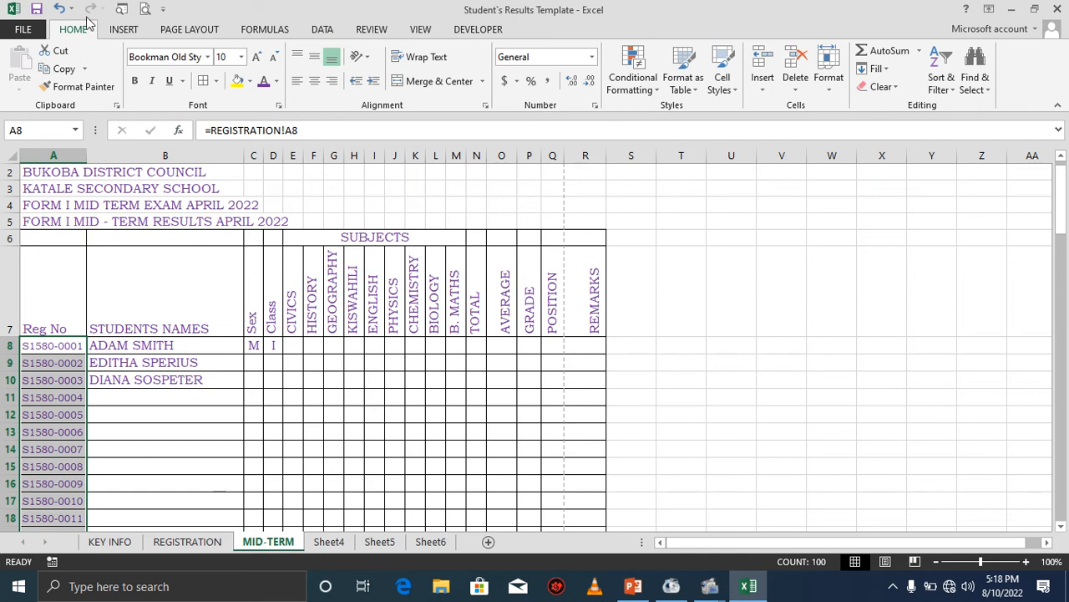
left_click(290, 350)
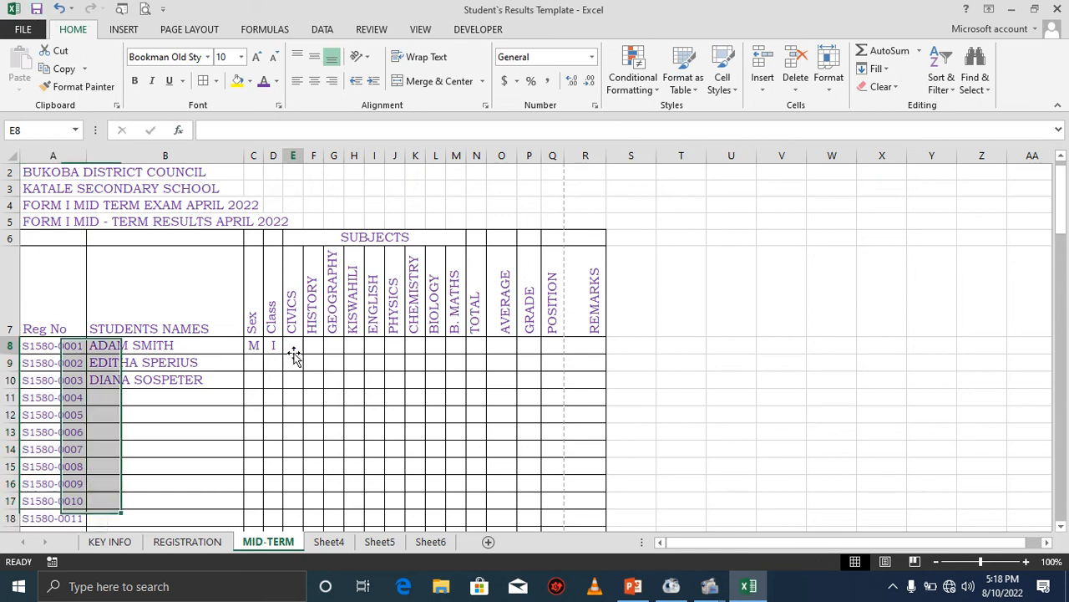
left_click(320, 347)
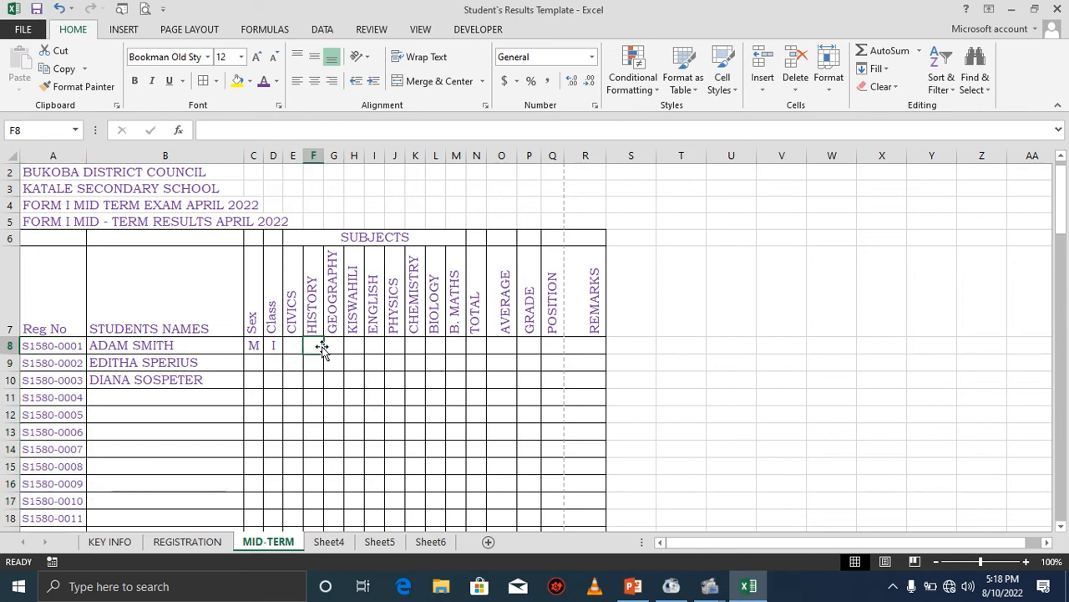
left_click(337, 349)
left_click(315, 348)
left_click(332, 347)
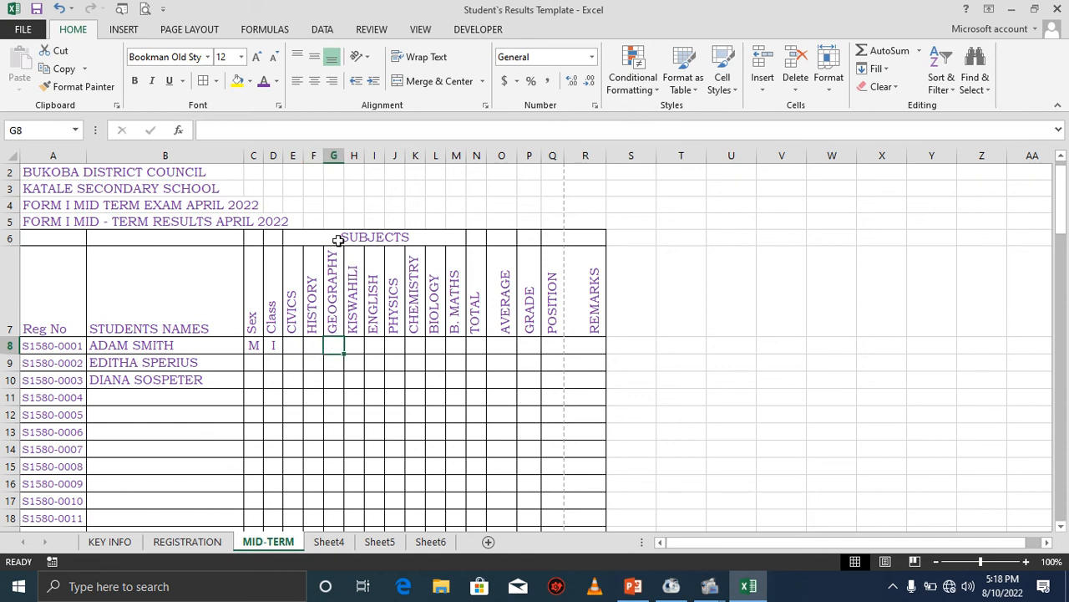
left_click(314, 345)
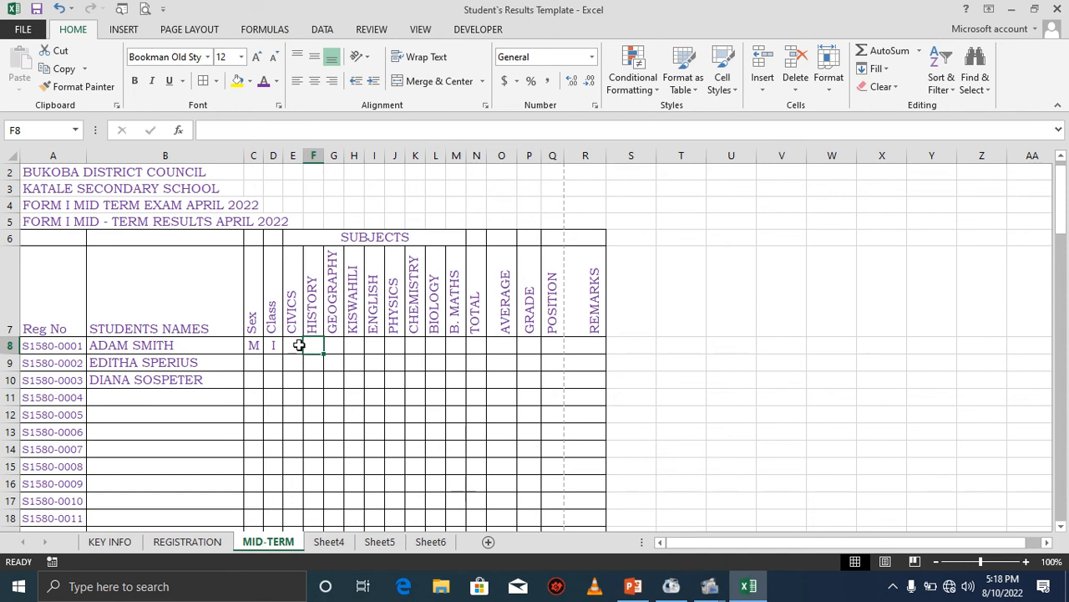
left_click(296, 345)
type("65")
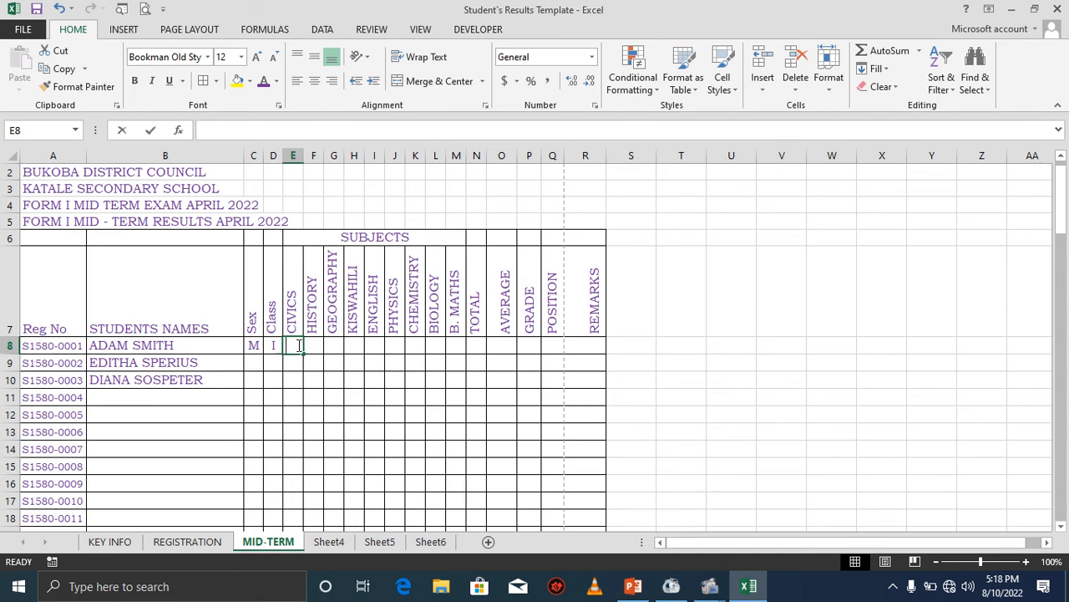
key("Tab")
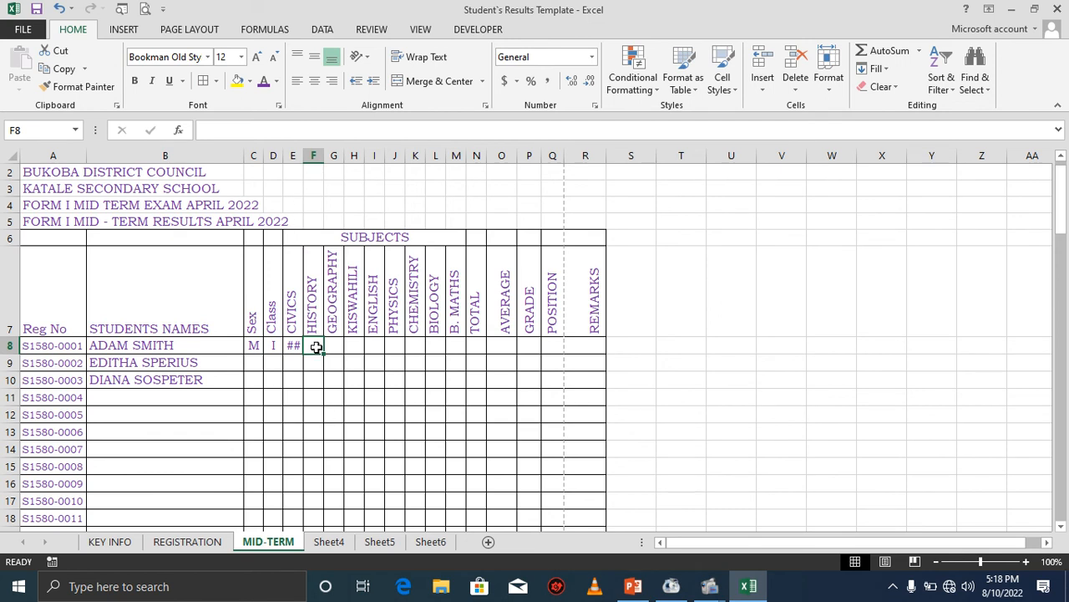
type("25")
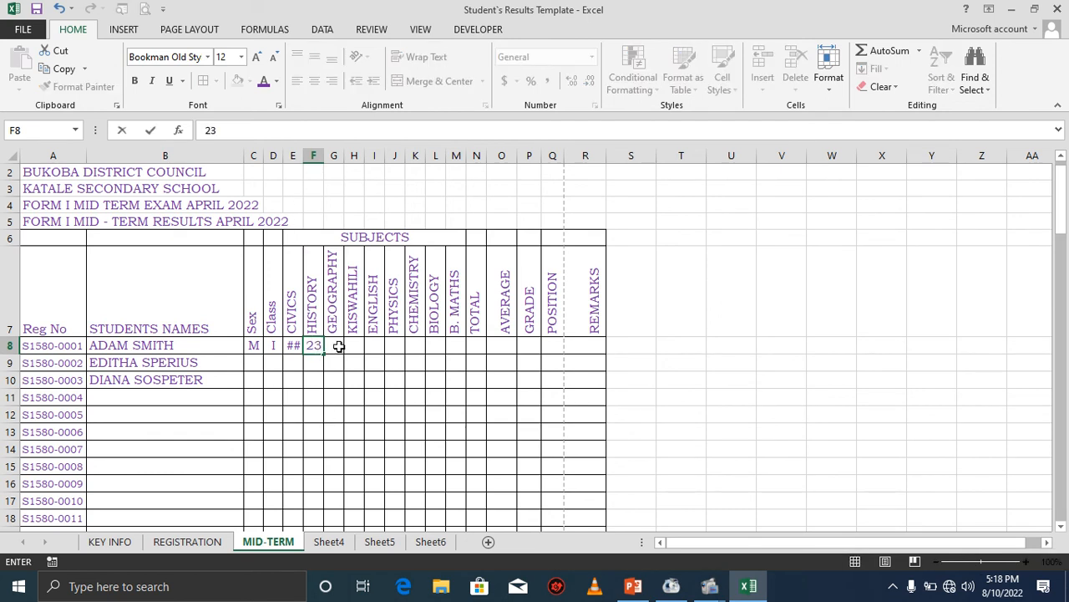
key("Tab")
type("0")
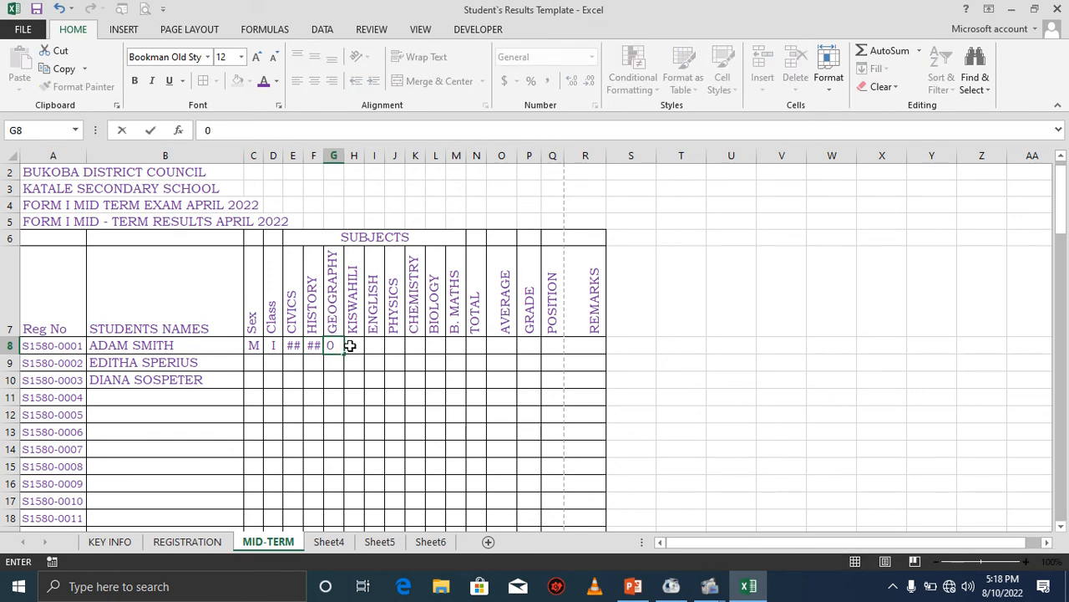
key("Tab")
type("25")
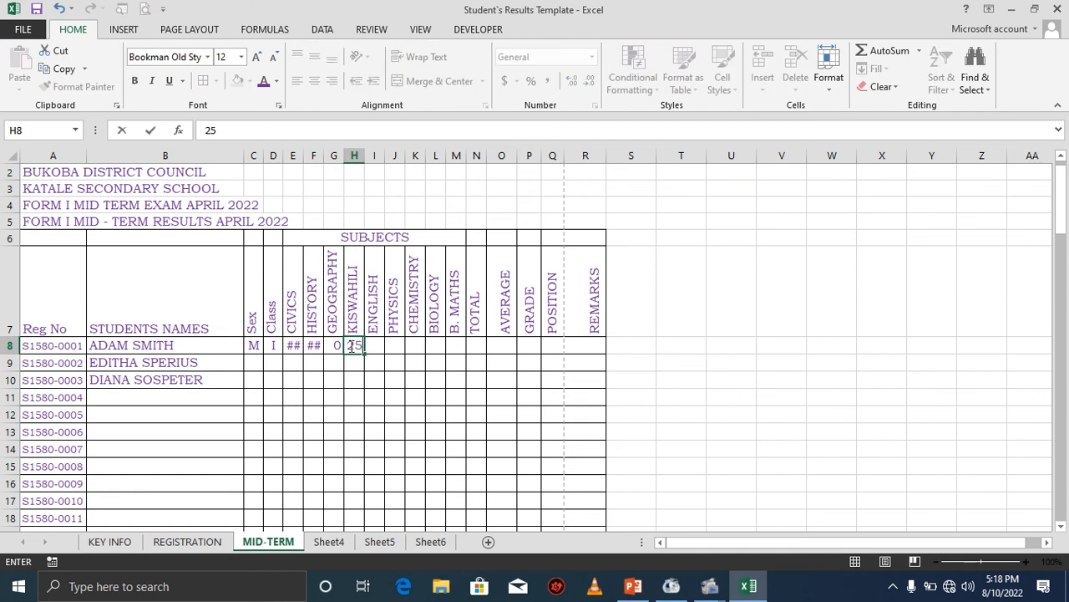
left_click(379, 345)
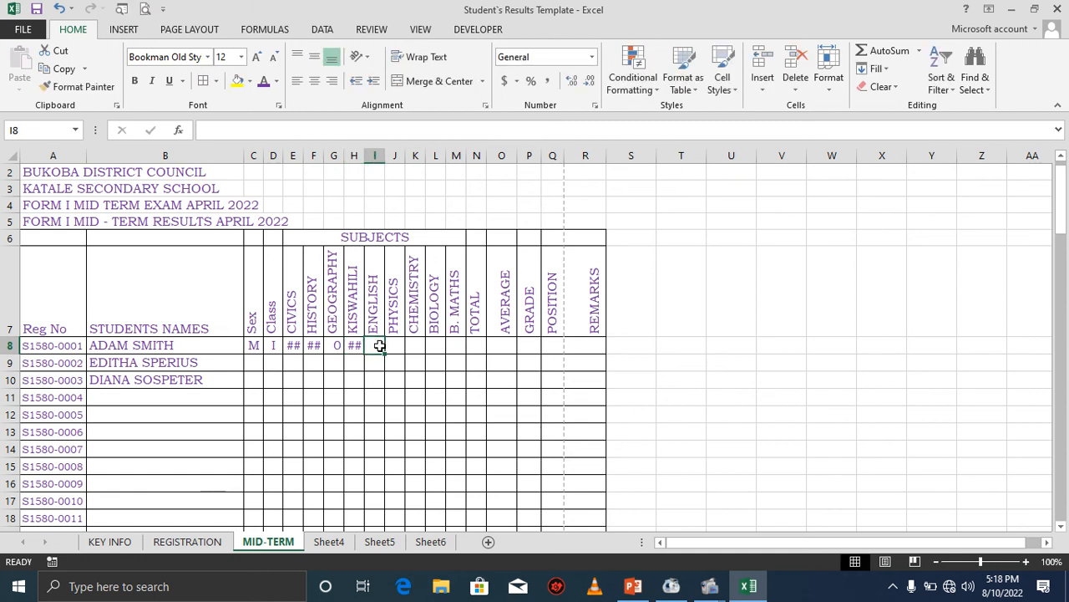
type("20")
left_click(398, 343)
type("1")
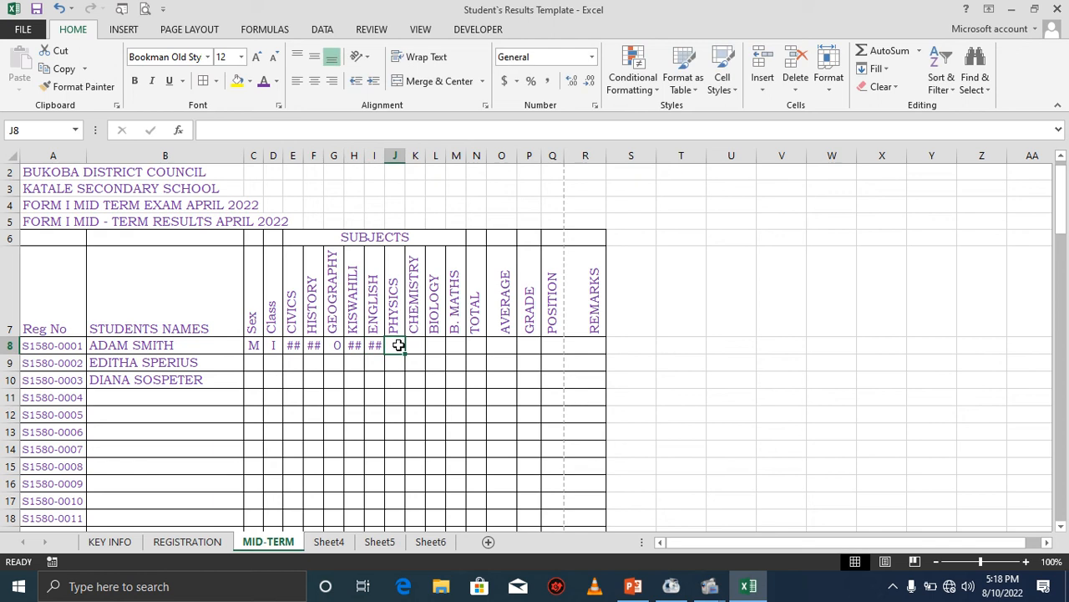
type("0")
left_click(413, 345)
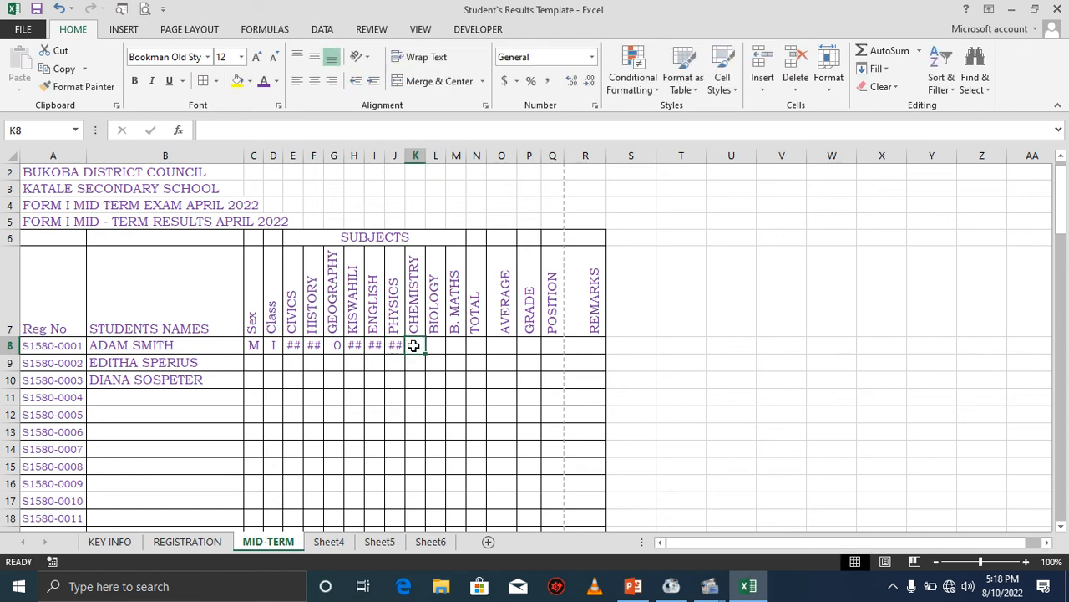
type("25")
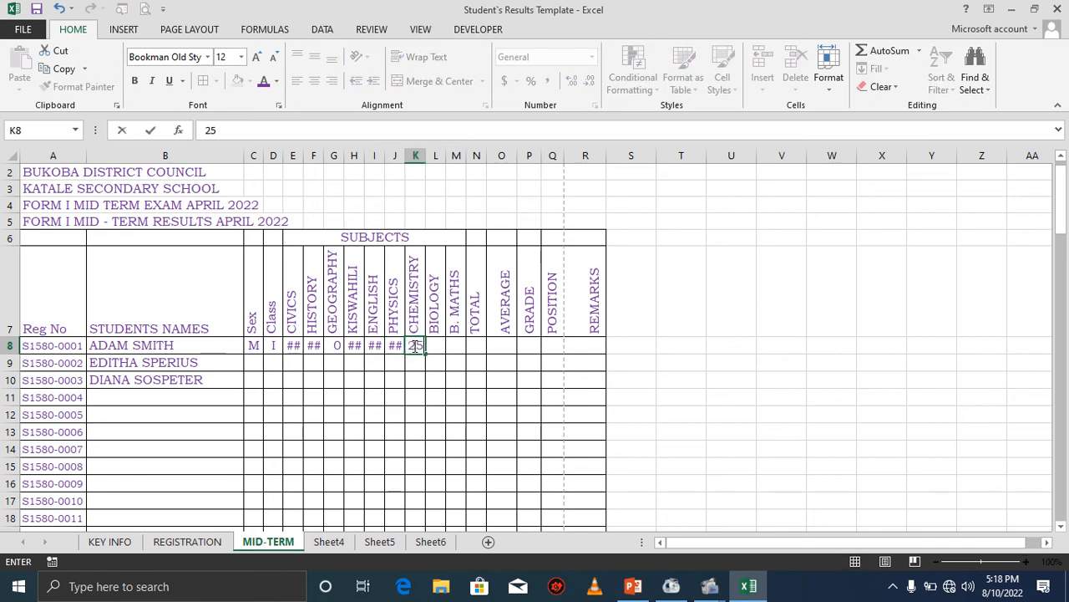
left_click(433, 346)
type("86")
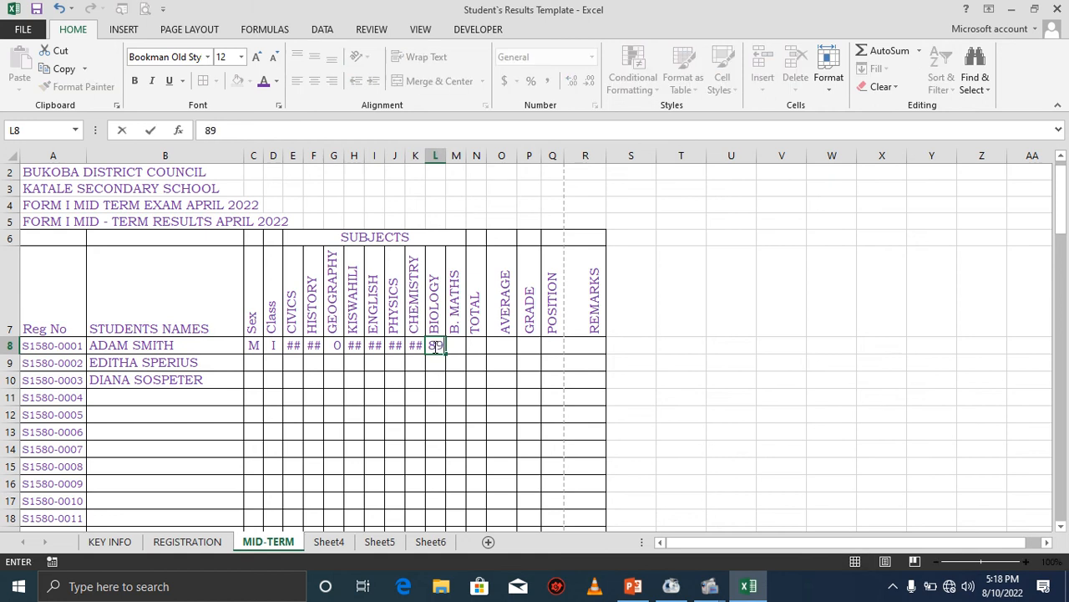
left_click(456, 346)
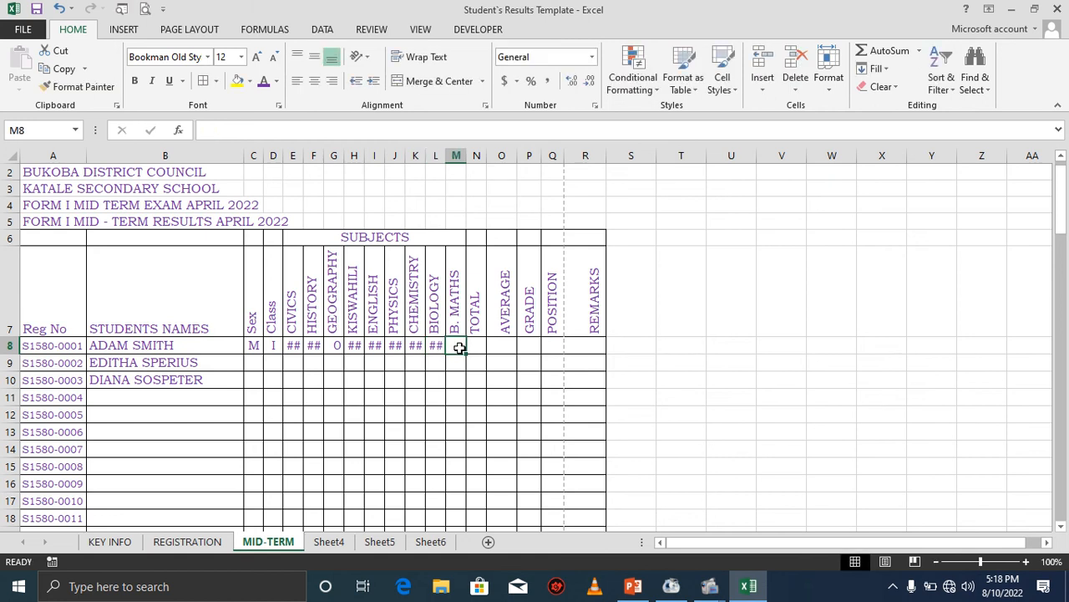
type("20")
left_click(473, 347)
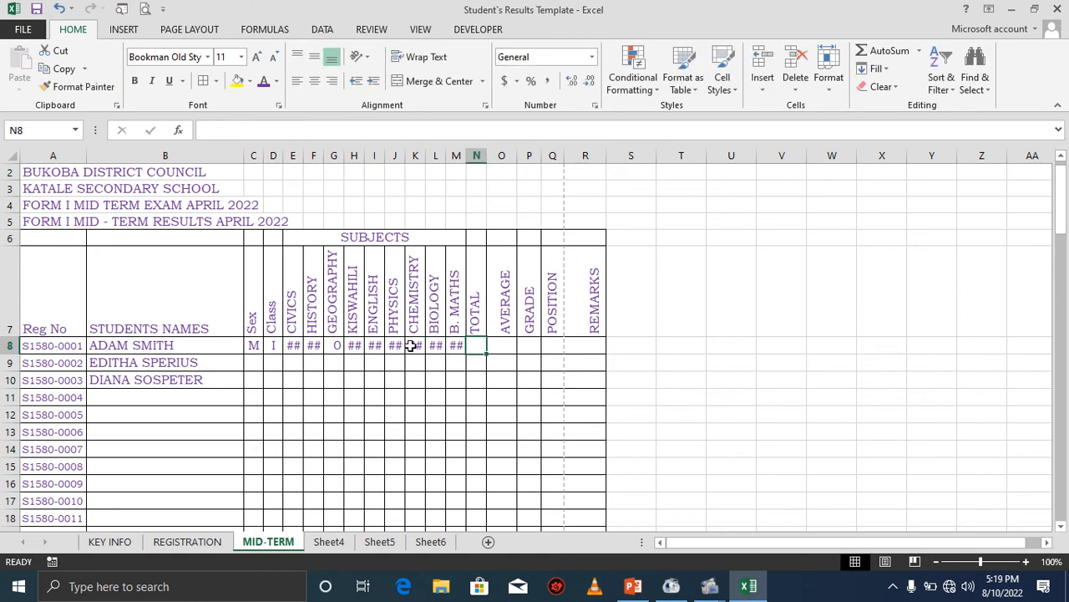
Reduce the font size of the mark cells E8:Q107 to 11 so the scores fit.
left_click_drag(294, 348, 547, 461)
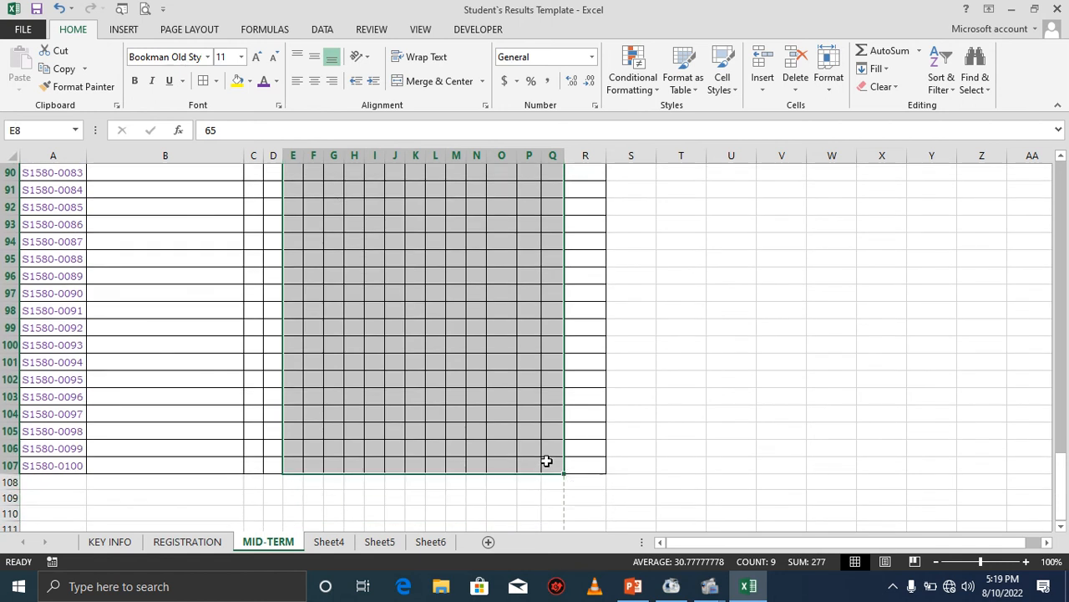
left_click(274, 65)
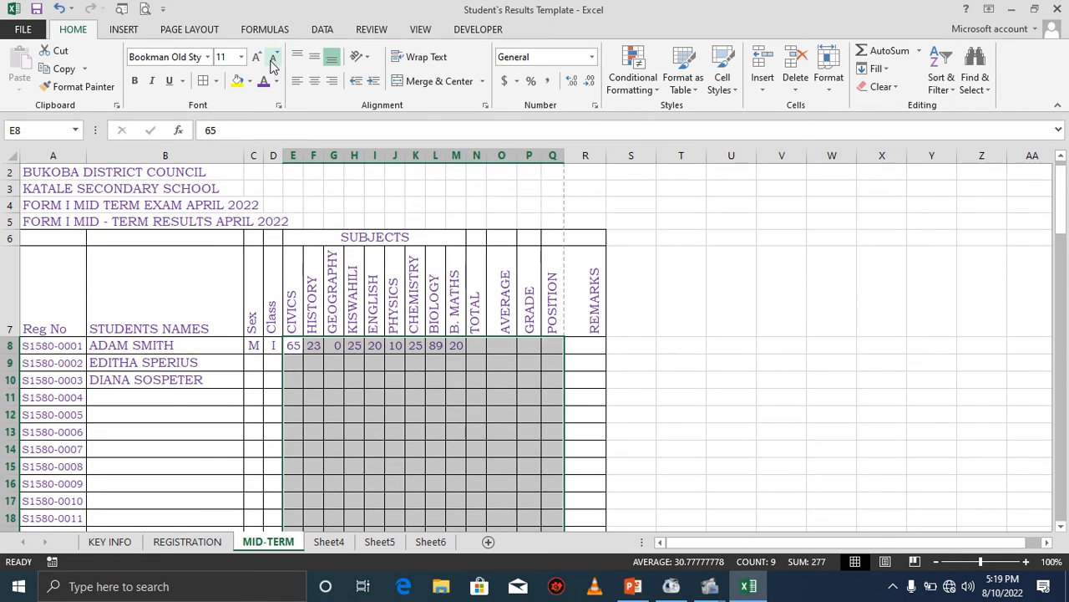
Enter a SUM formula in N8 totalling the subject marks from E8 to M8.
left_click(475, 345)
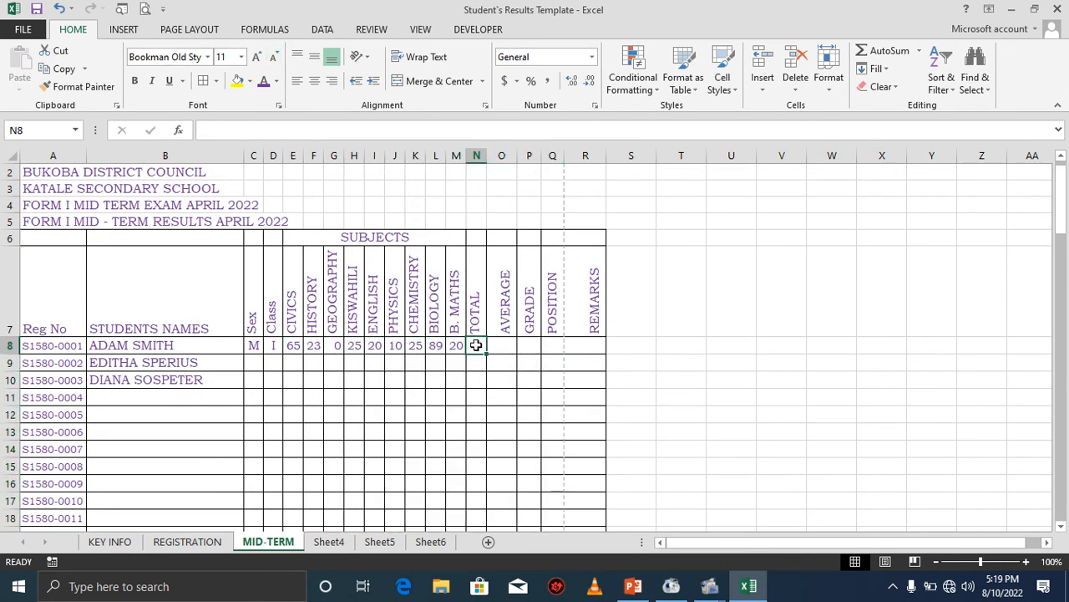
type("=")
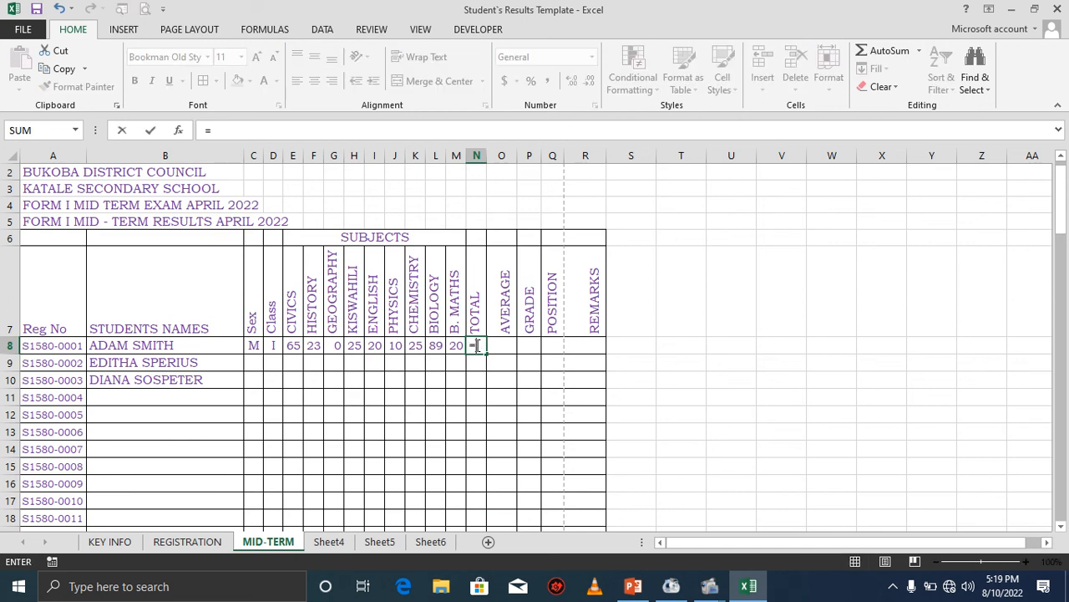
type("(")
type("SUM")
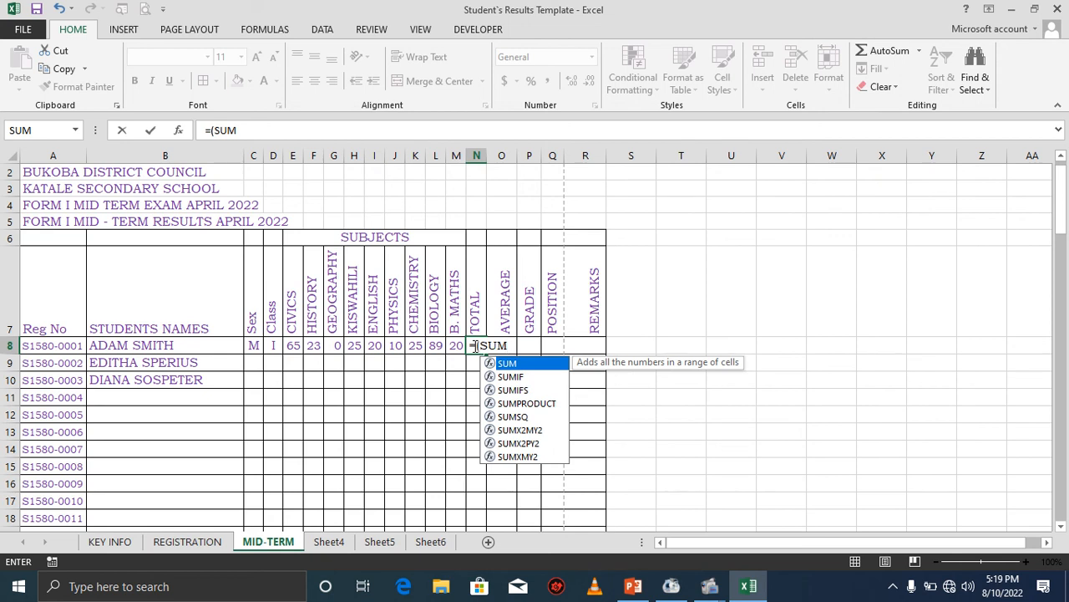
left_click(215, 130)
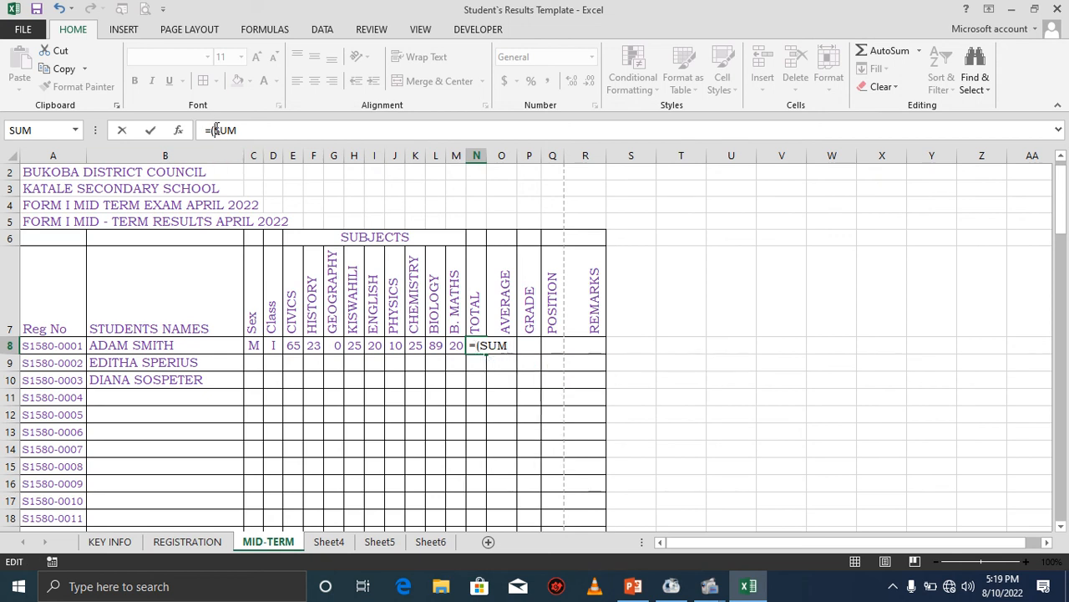
key("BackSpace")
type("(")
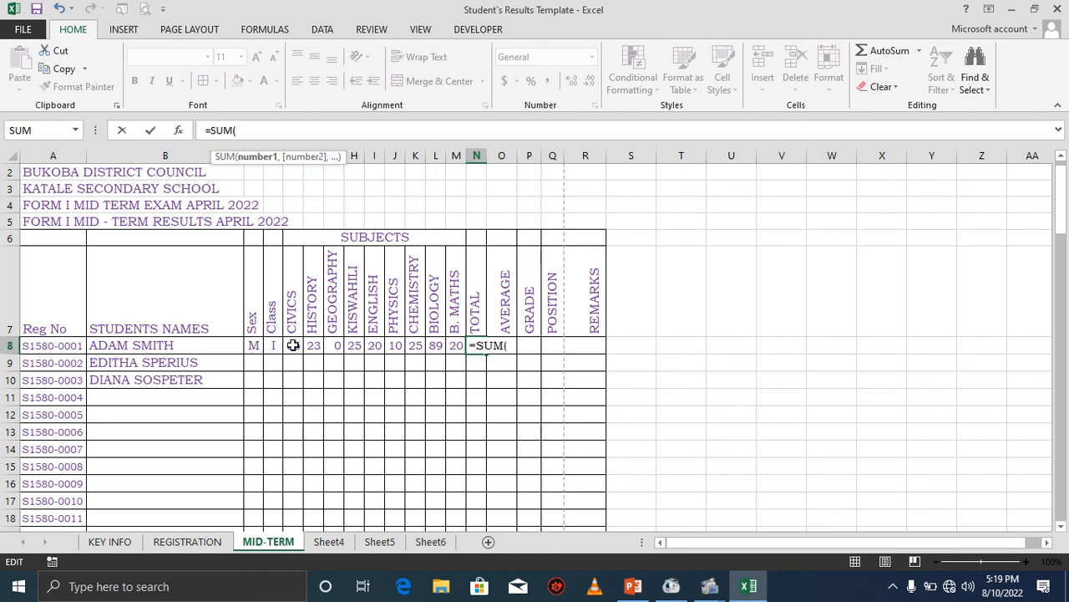
left_click_drag(293, 345, 454, 346)
key("Return")
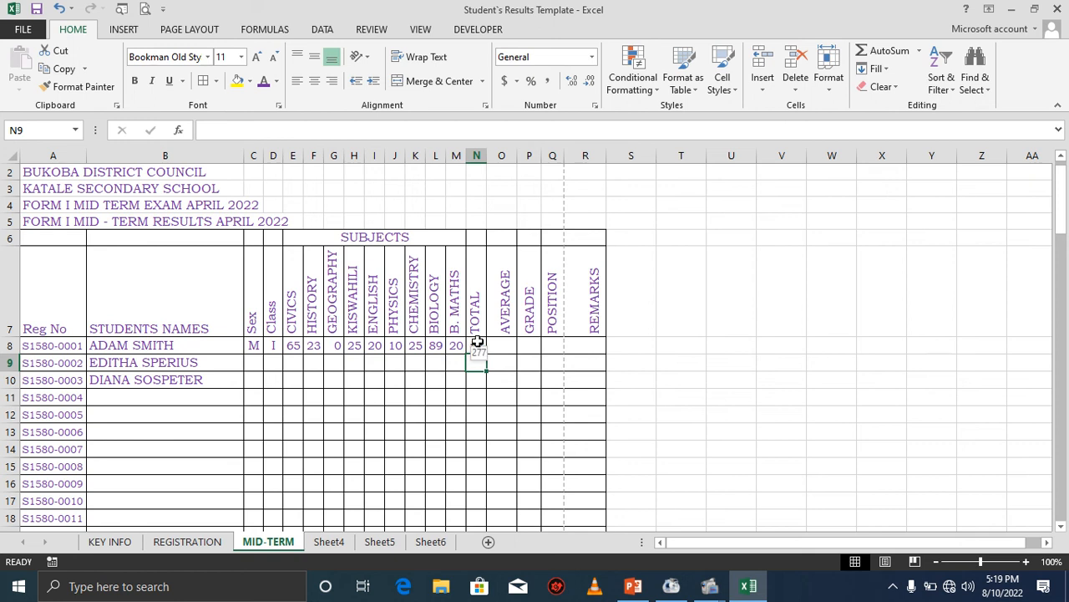
Widen the TOTAL column and center-align its contents.
left_click_drag(487, 154, 494, 154)
left_click(486, 340)
left_click(480, 155)
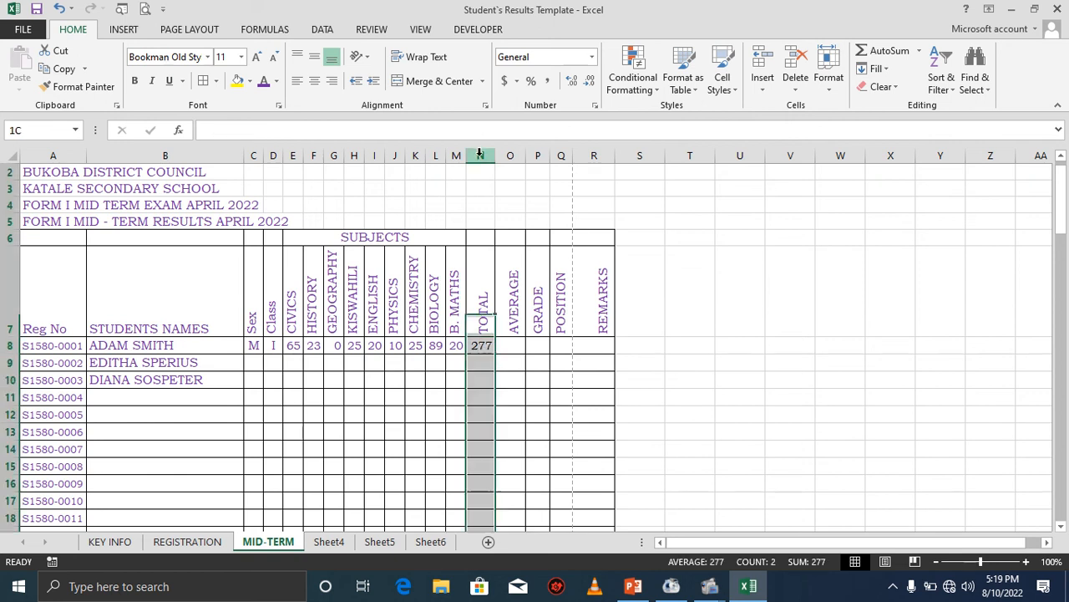
left_click(318, 80)
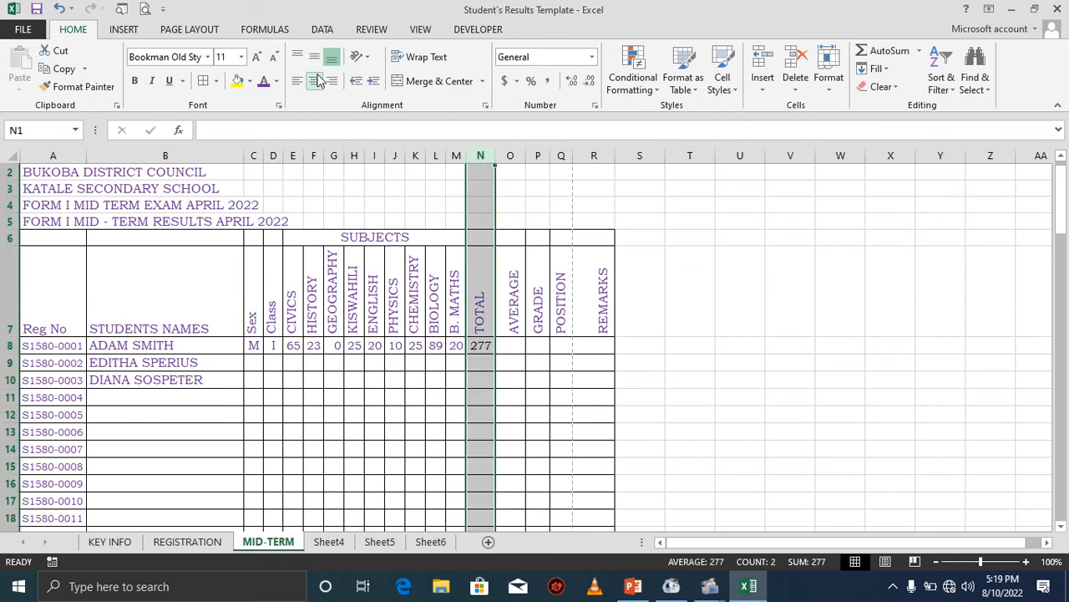
Enter an AVERAGE formula in O8 averaging the subject marks E8 to M8.
left_click(504, 346)
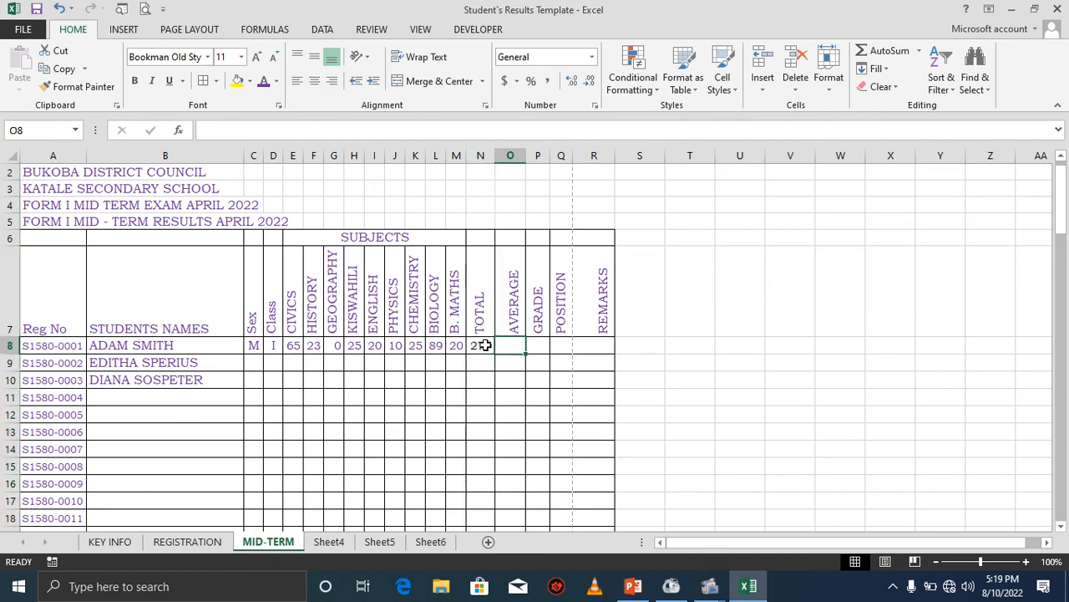
left_click(484, 345)
left_click(505, 345)
type("=A")
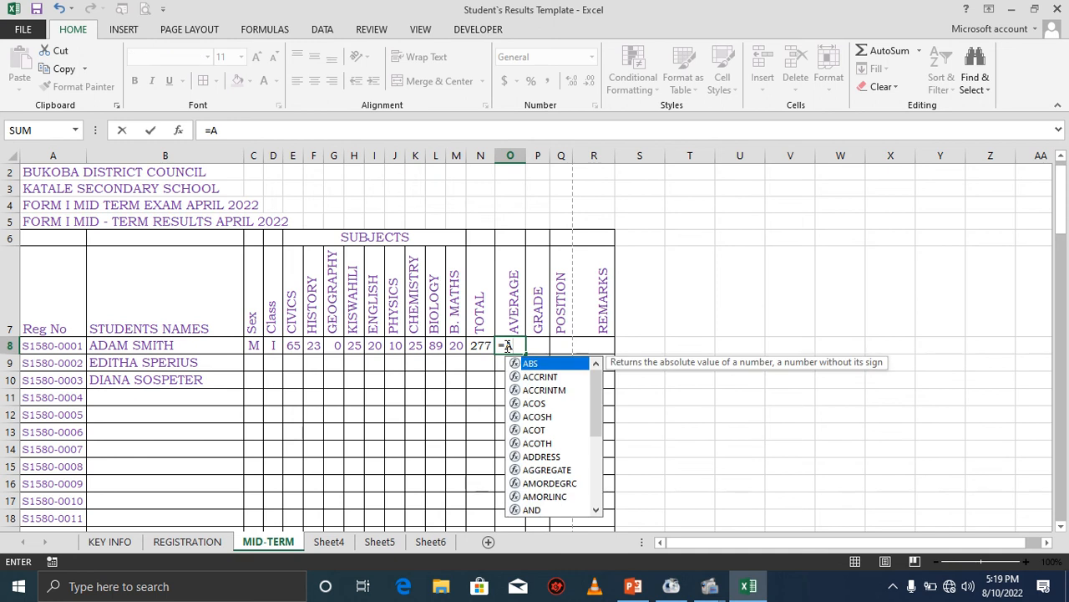
type("VERAGE")
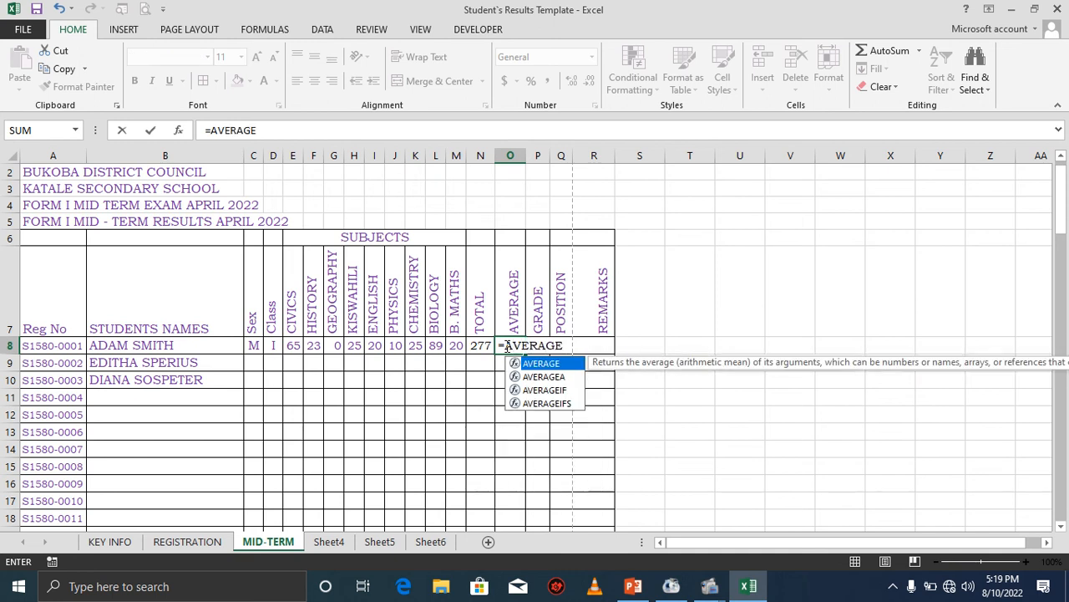
type("(")
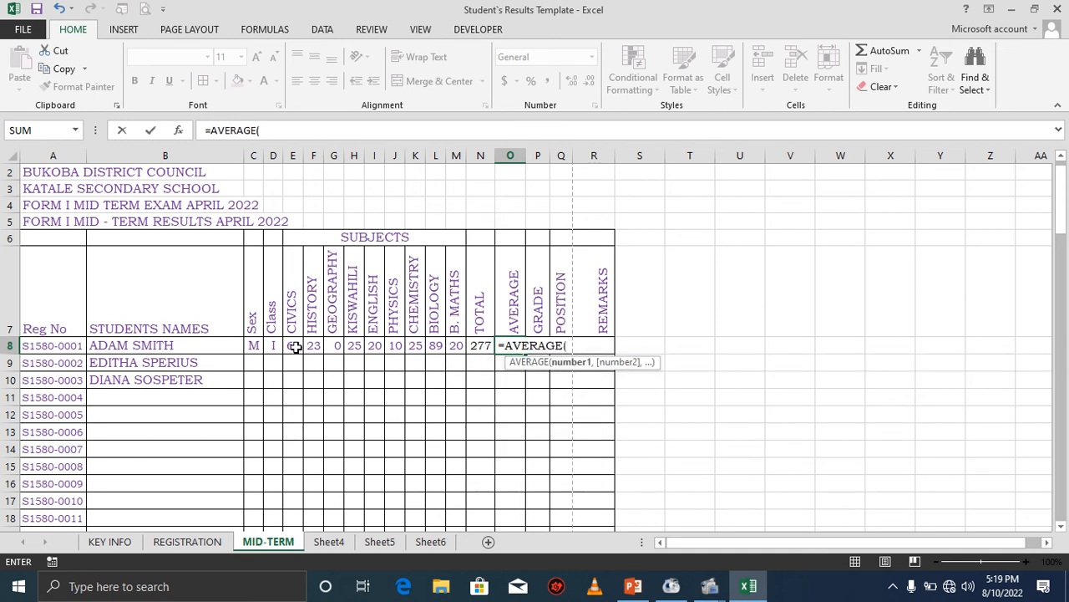
left_click_drag(296, 347, 455, 346)
key("Return")
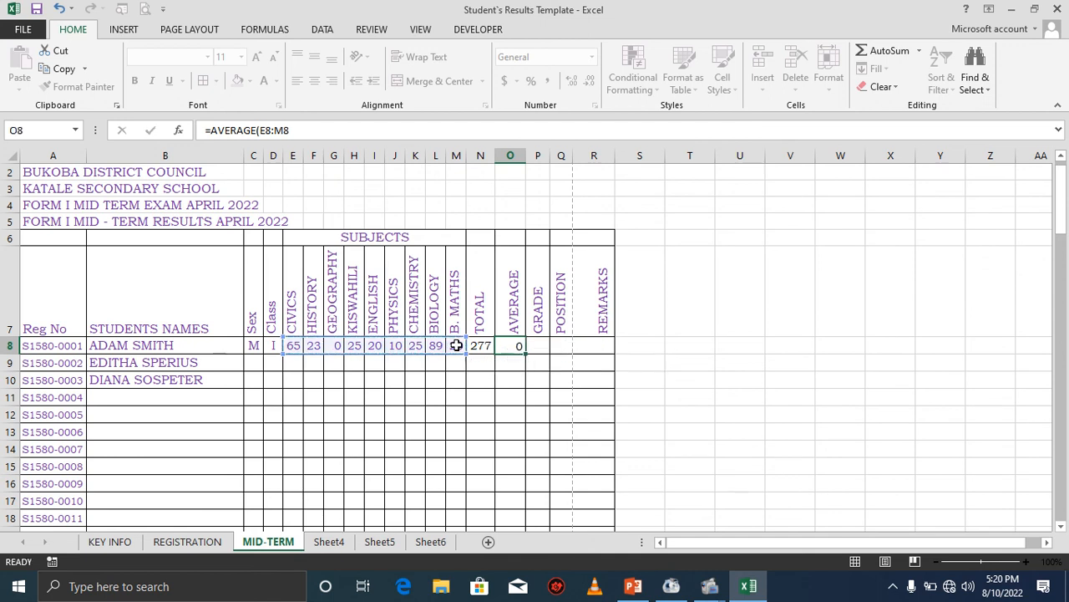
Center-align the contents of the AVERAGE column.
left_click(511, 346)
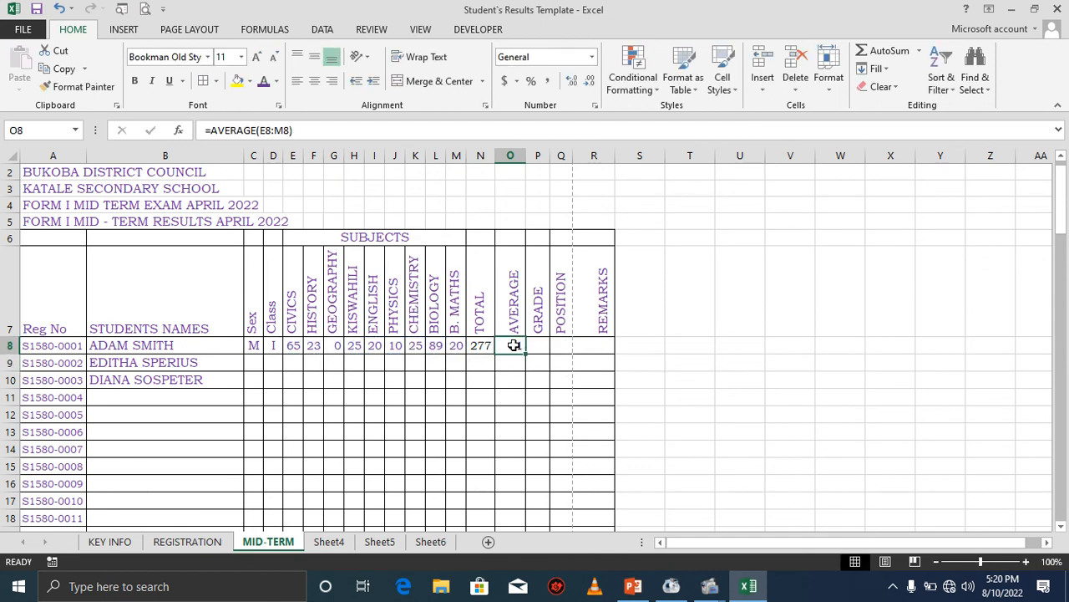
left_click(511, 156)
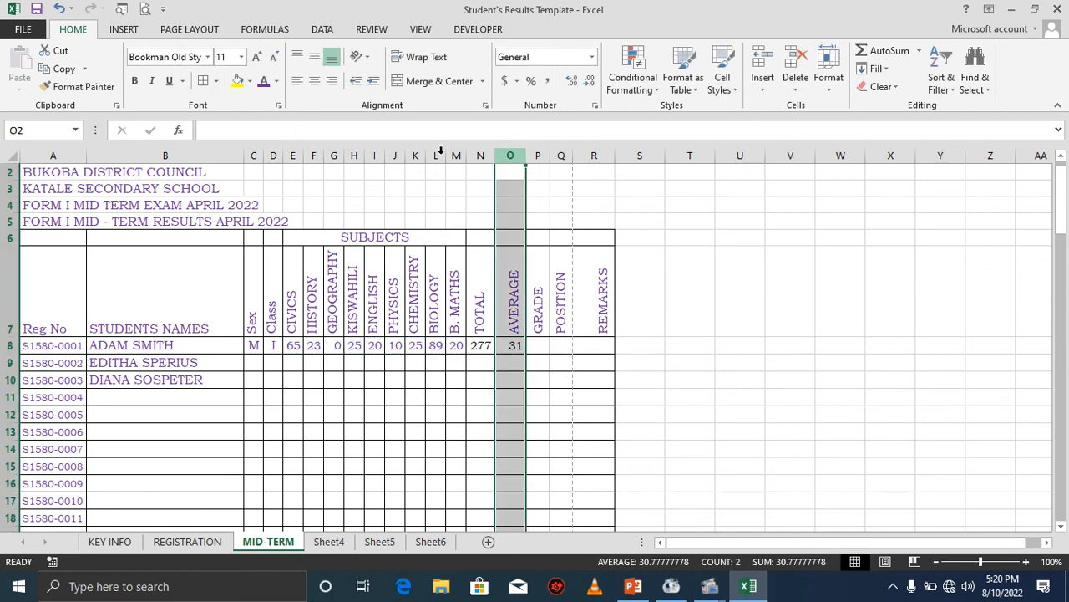
left_click(315, 84)
Enter a nested IF formula in P8 grading O8: A for 75+, B for 65+, C for 45+, D for 30+, otherwise F.
left_click(536, 349)
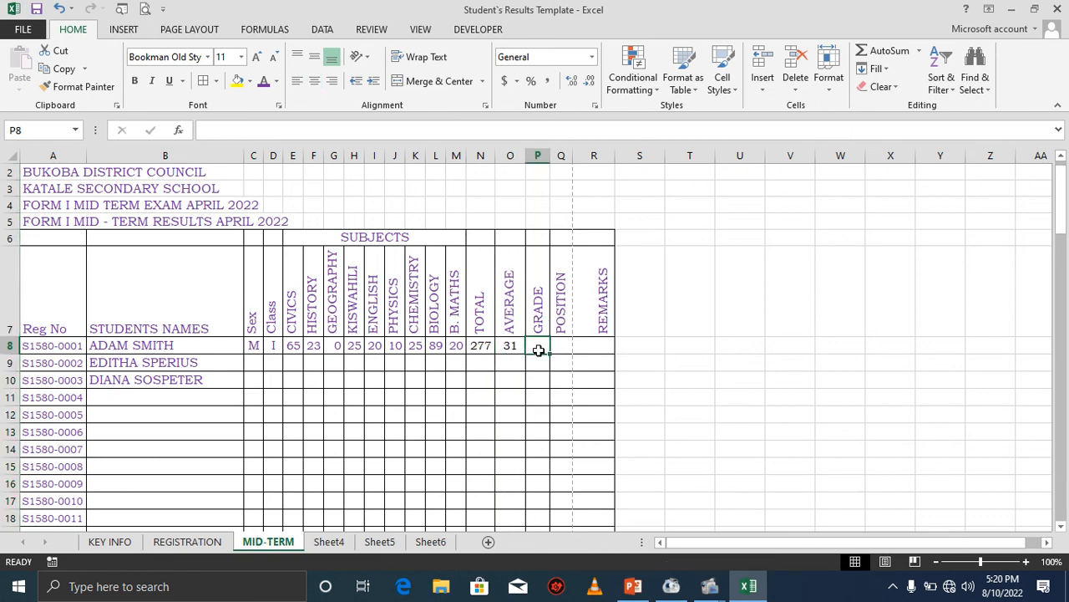
type("=")
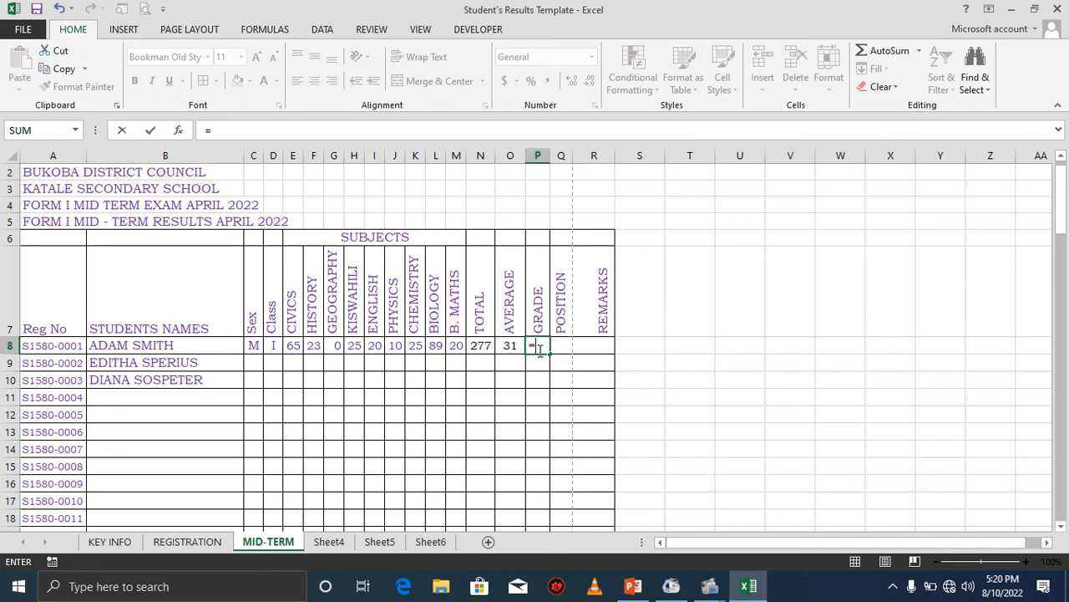
type("IF(")
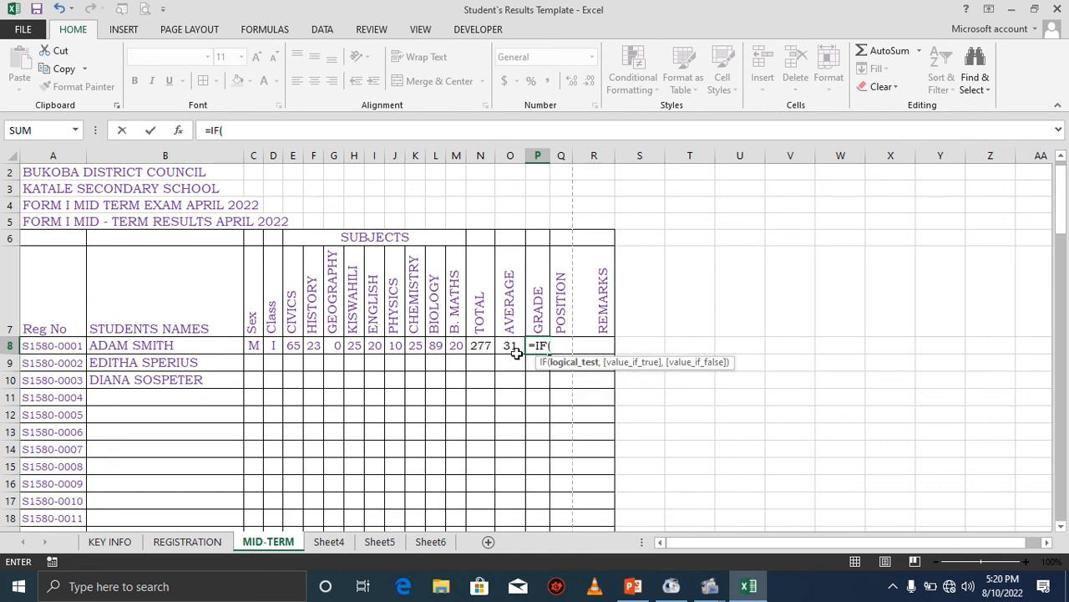
left_click(510, 346)
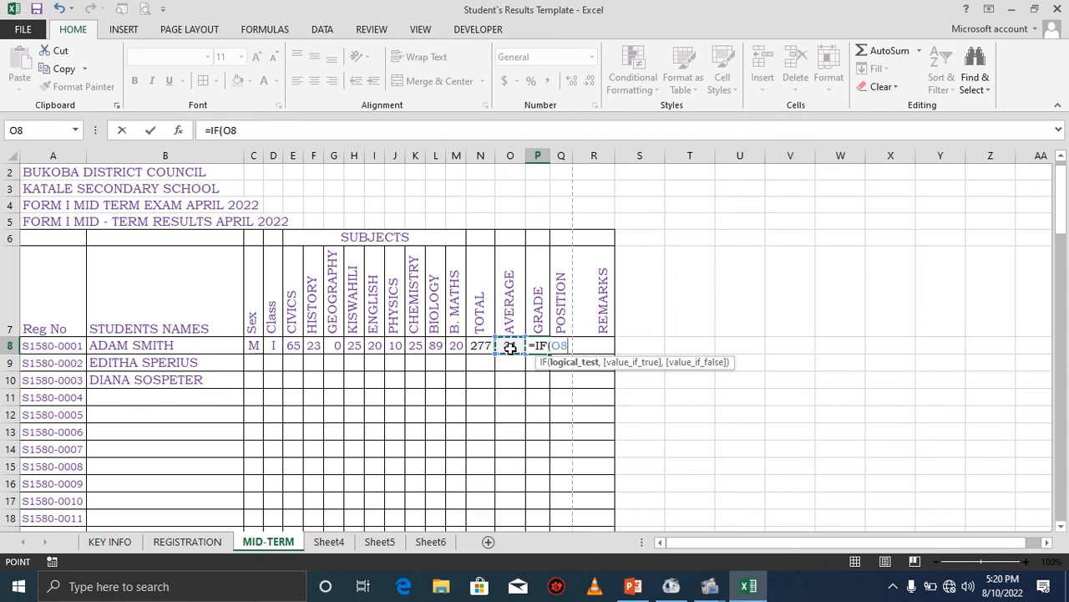
type(">=75,")
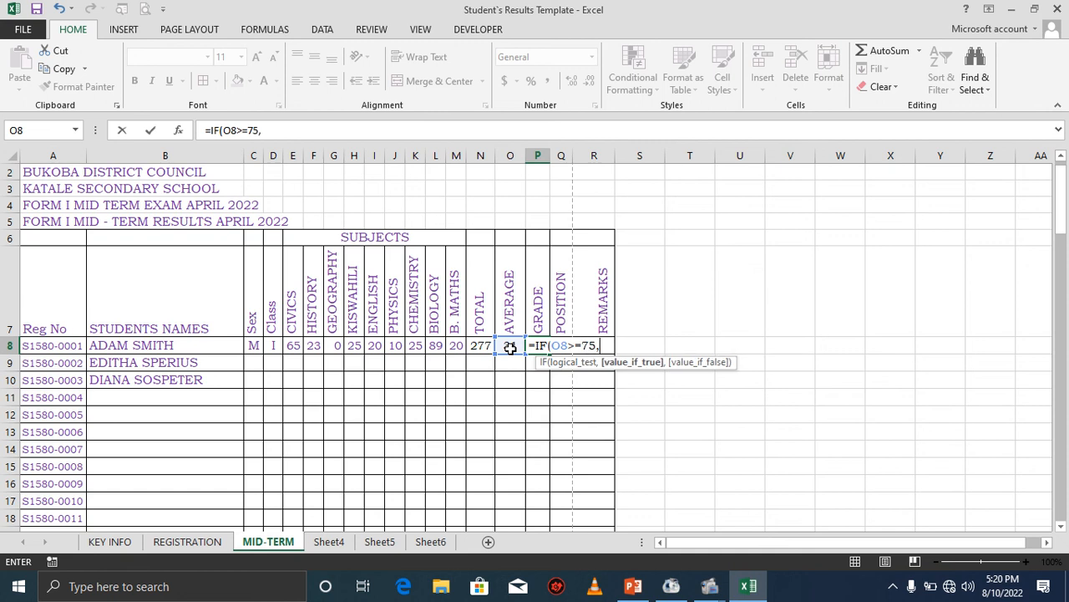
type("\"A\",")
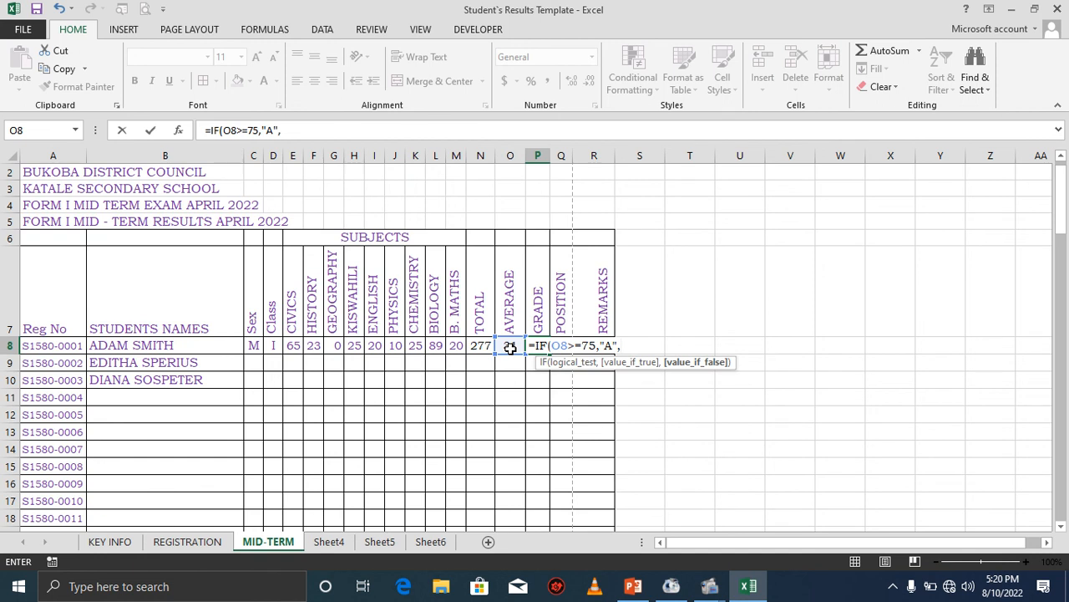
type("IF")
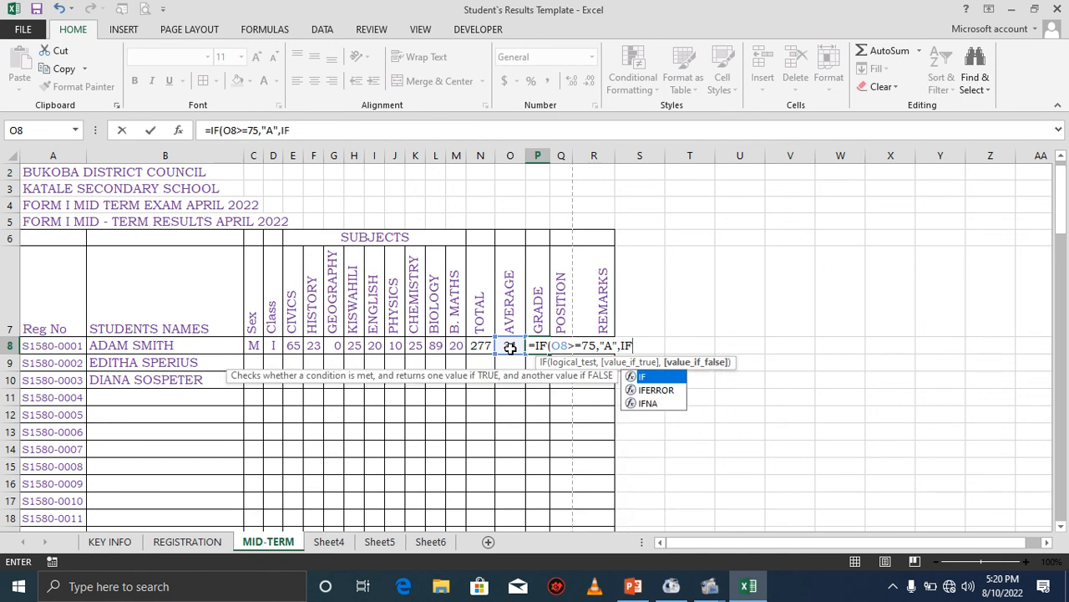
type("(")
left_click(510, 346)
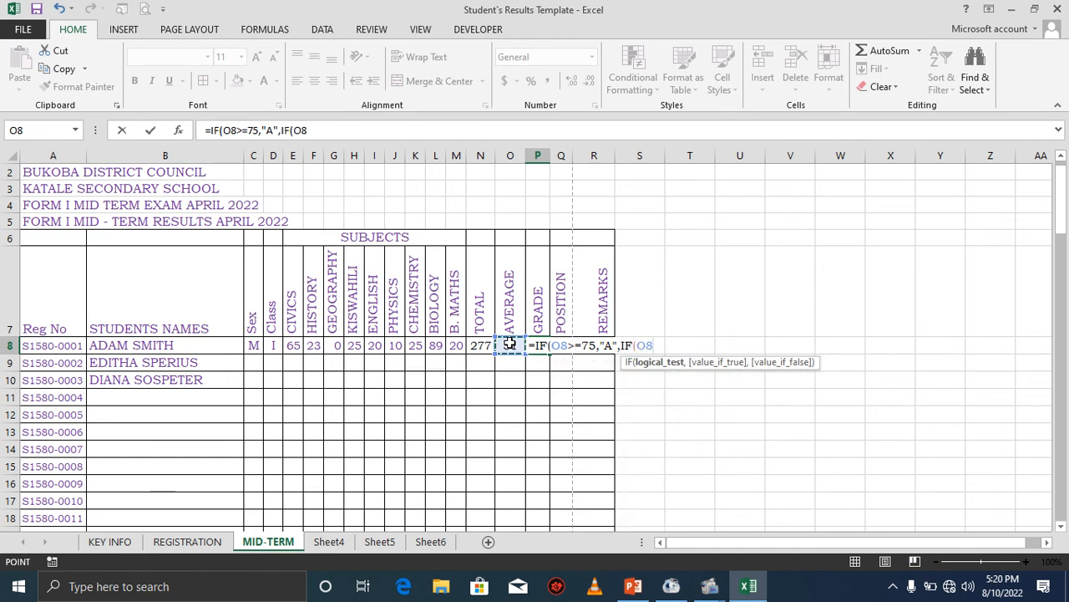
type(">=65,\"B\"")
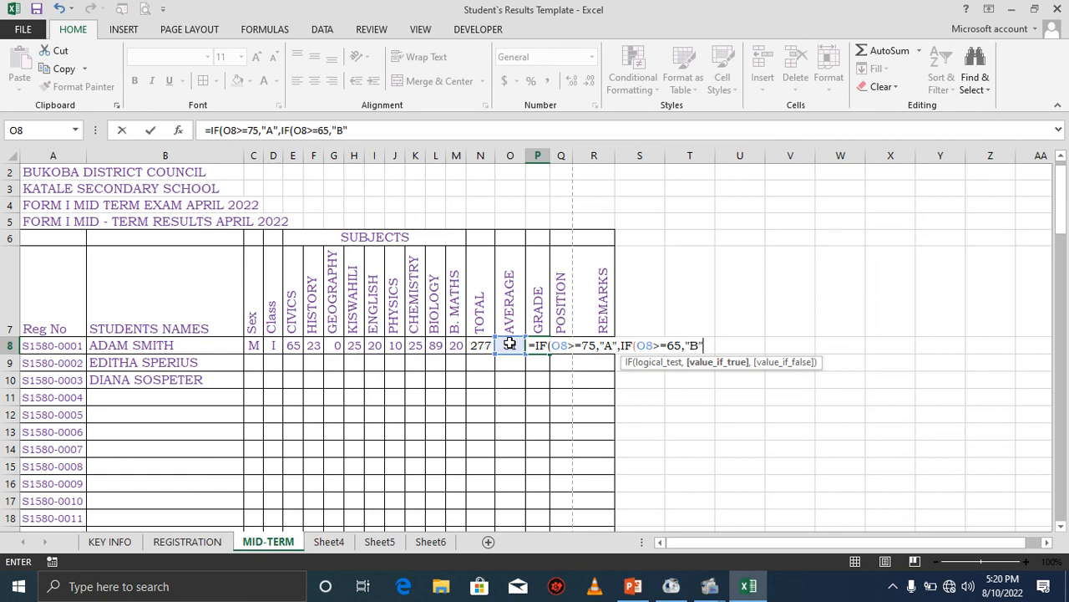
type(",IF")
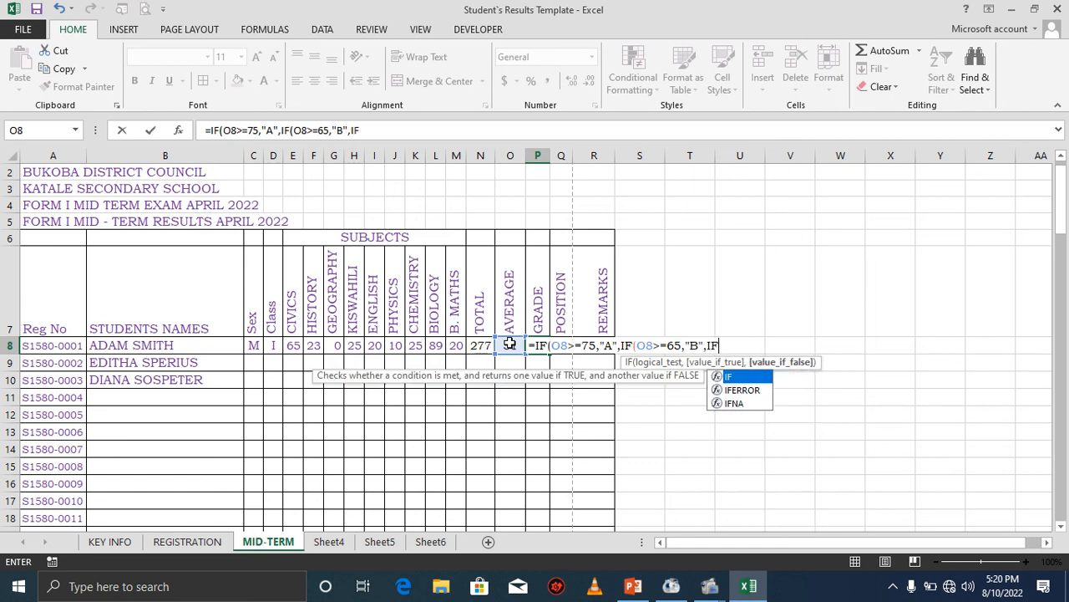
type("(")
left_click(510, 343)
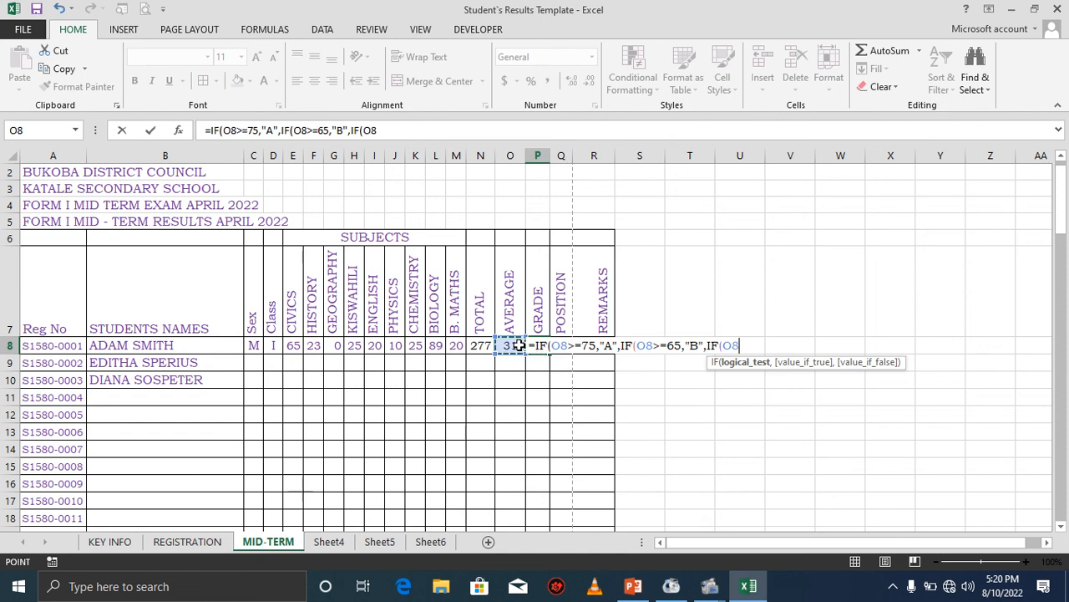
type(">=45,")
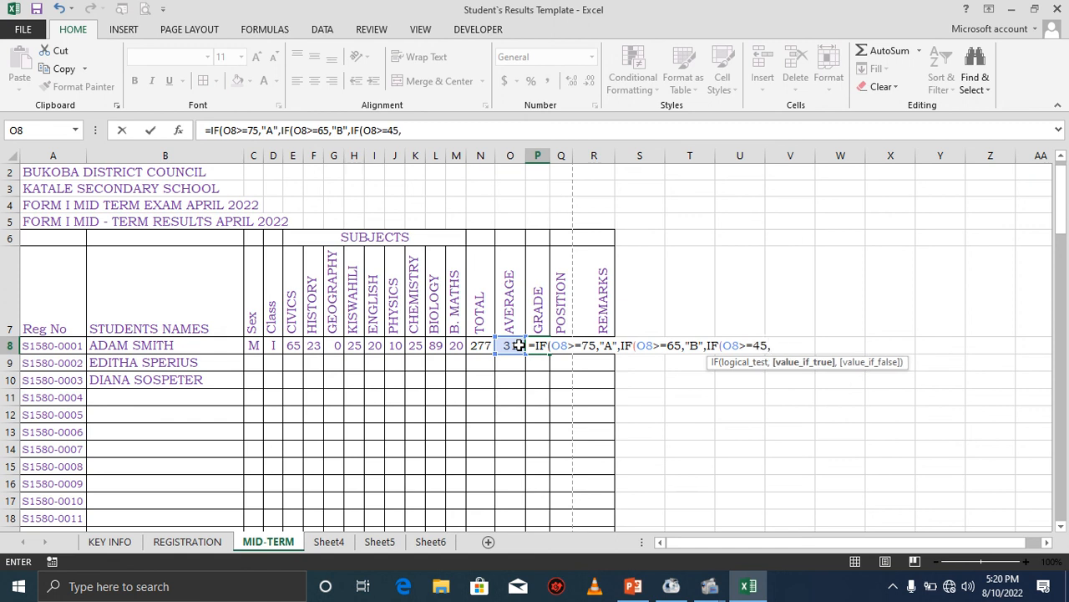
type("\"C\",IF")
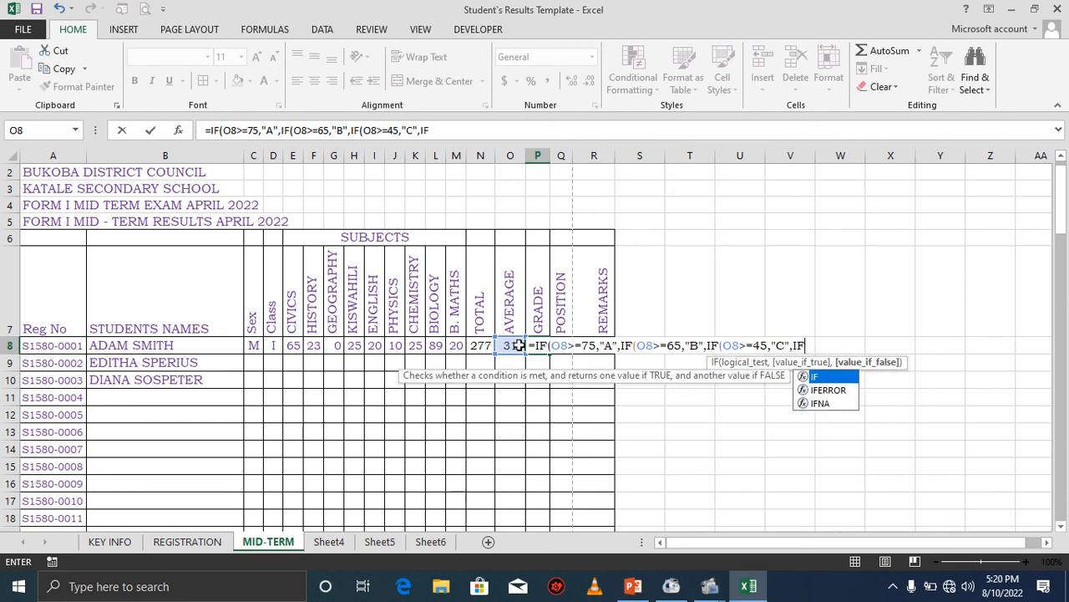
type("(")
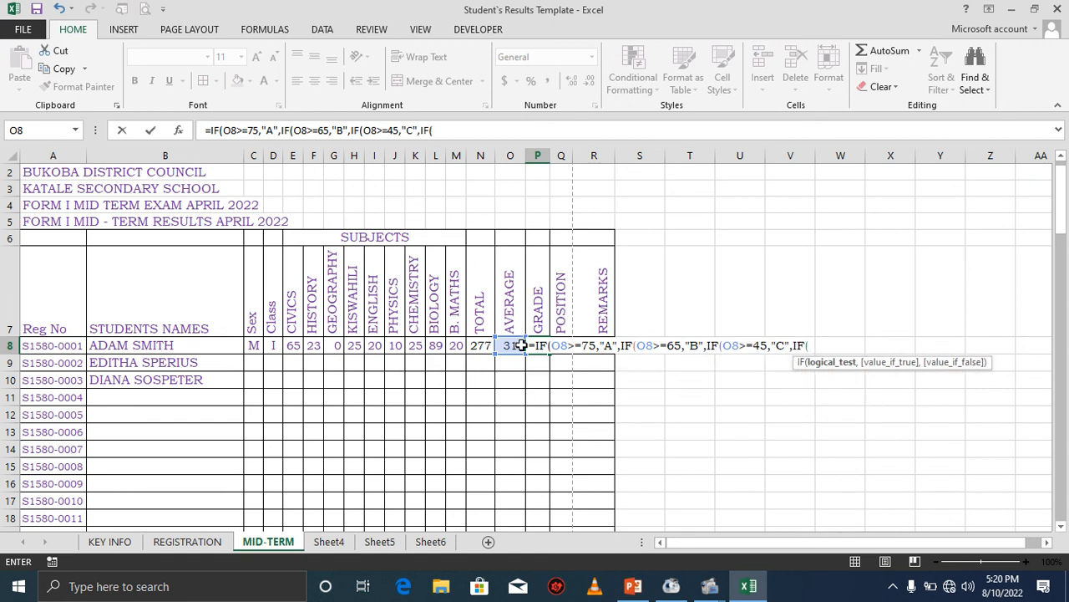
left_click(516, 345)
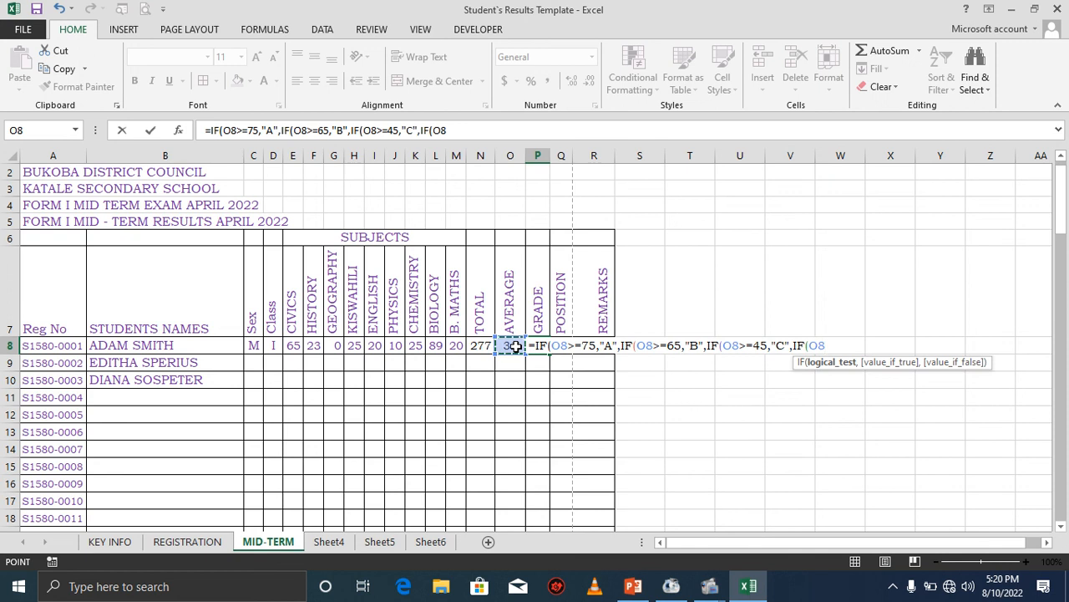
type(">=30,")
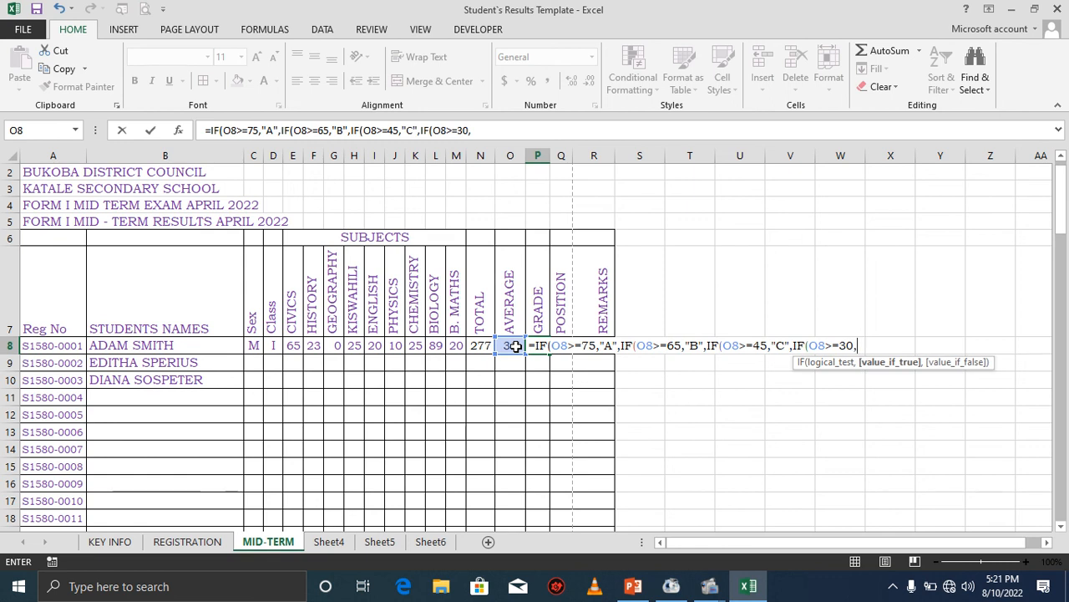
type("\"D\",")
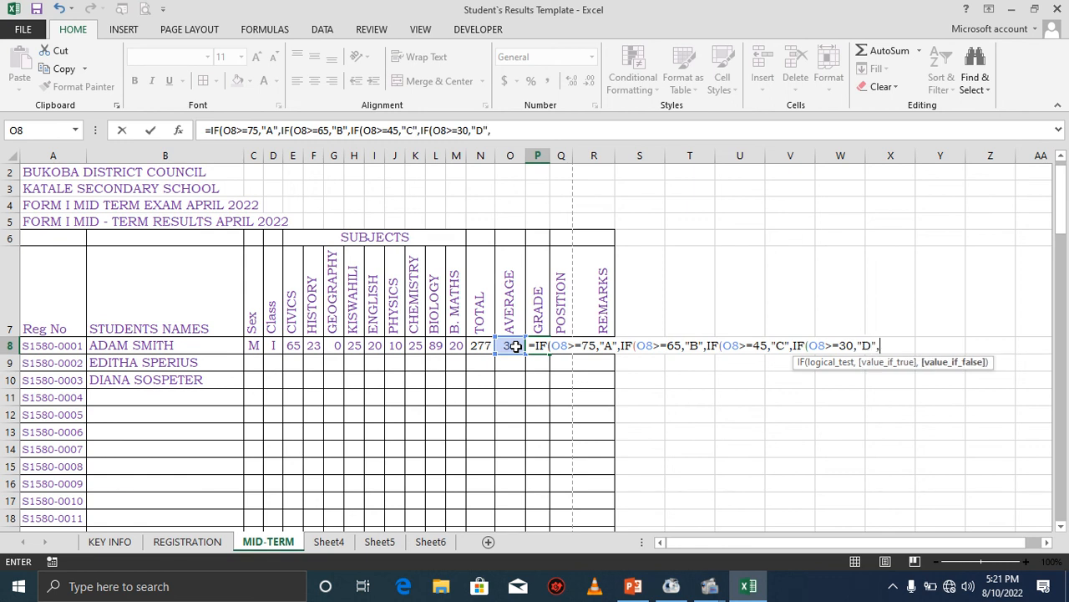
type("\"F")
type("))))")
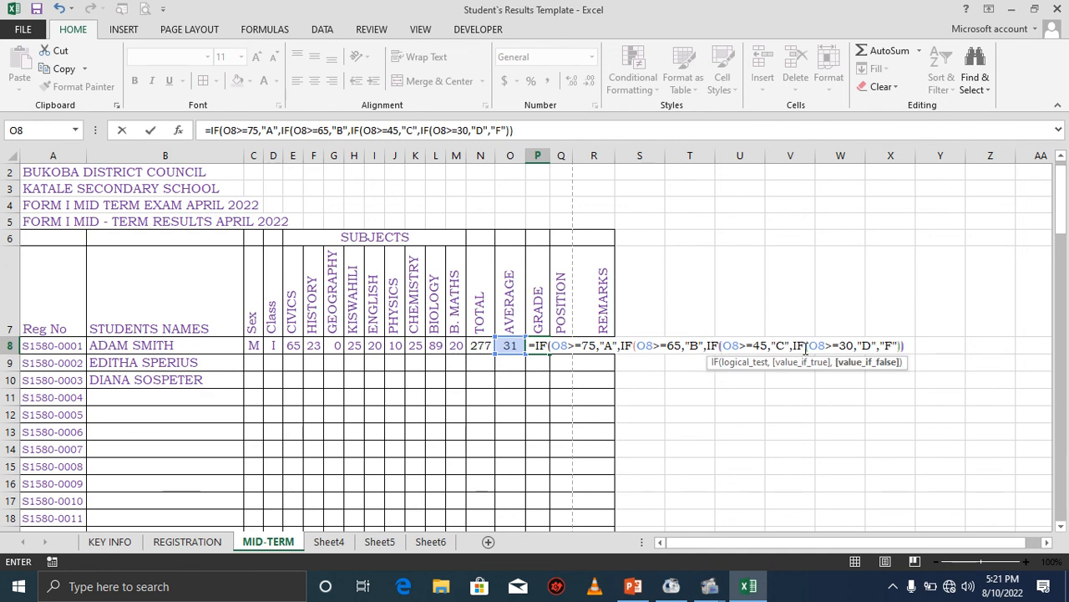
key("Return")
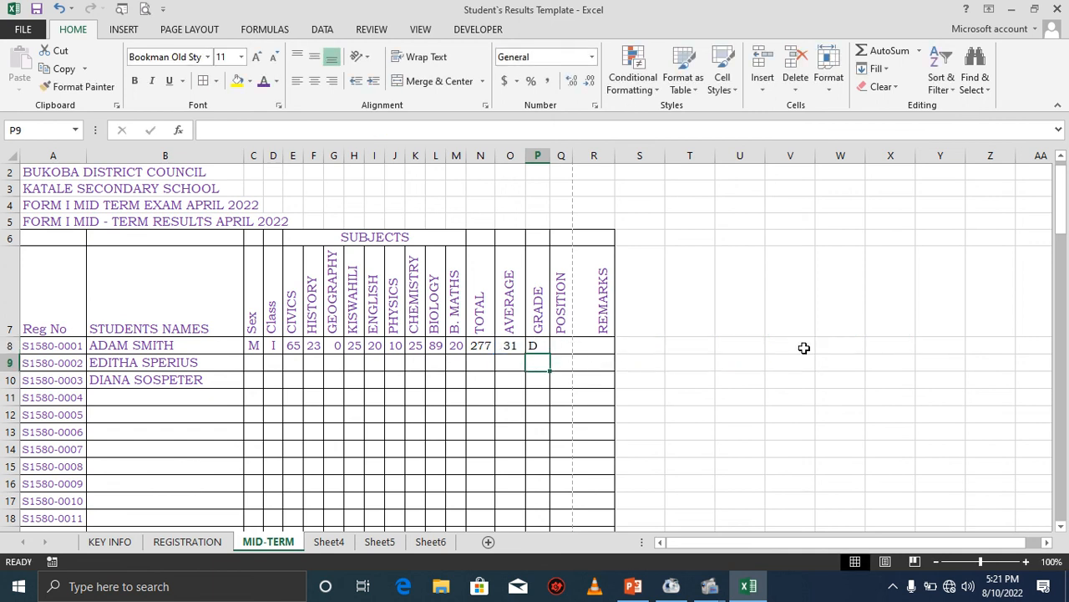
Fill the GRADE formula down the column from P8.
left_click(548, 346)
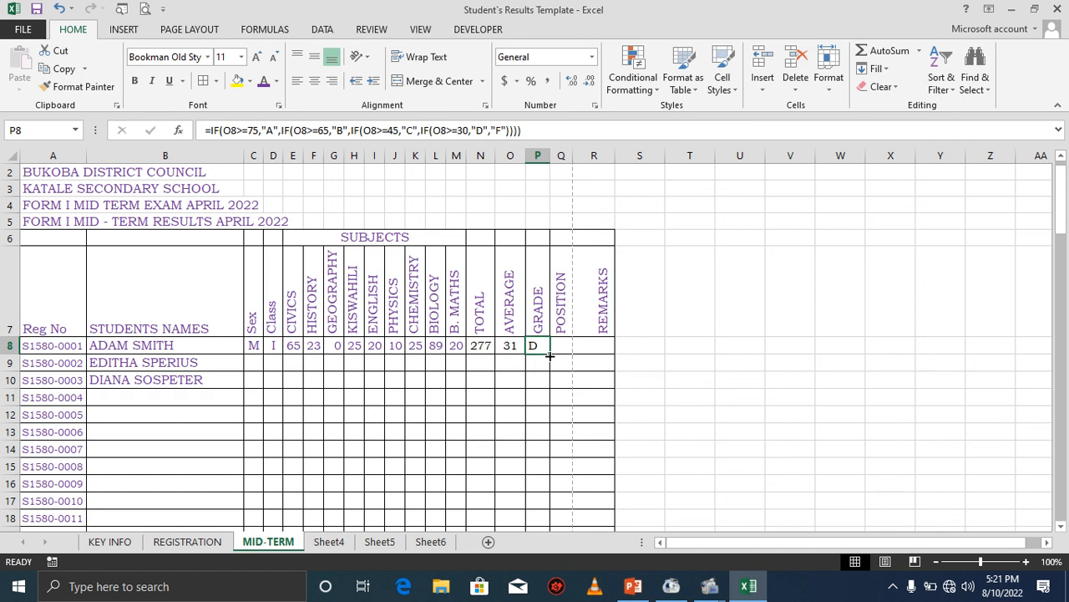
double_click(549, 354)
left_click(539, 362)
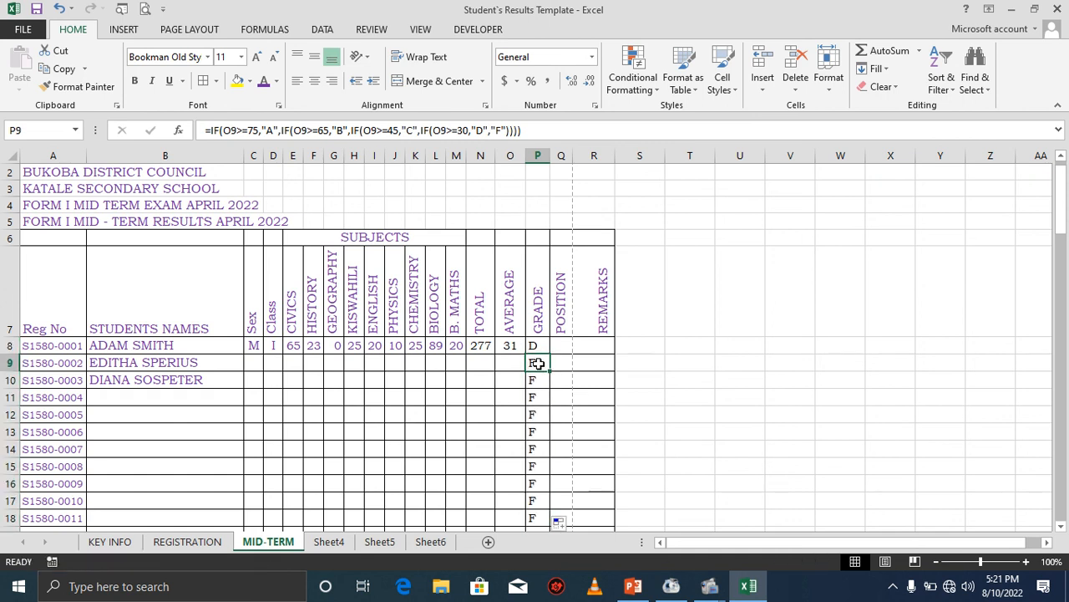
Fill the AVERAGE and TOTAL formulas down their columns from row 8.
left_click(510, 346)
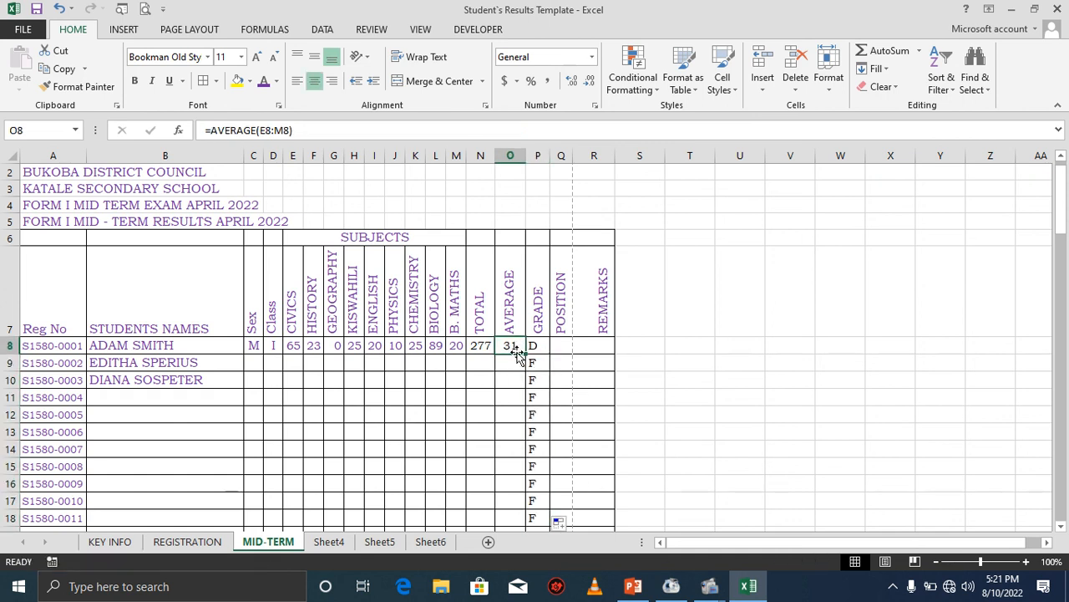
double_click(524, 354)
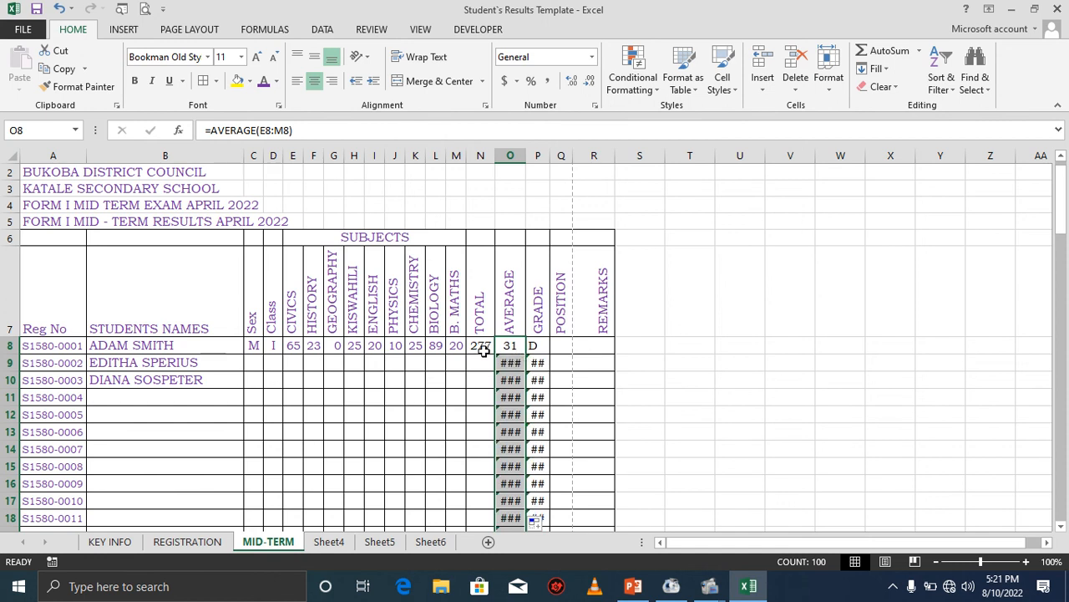
left_click(481, 348)
double_click(495, 358)
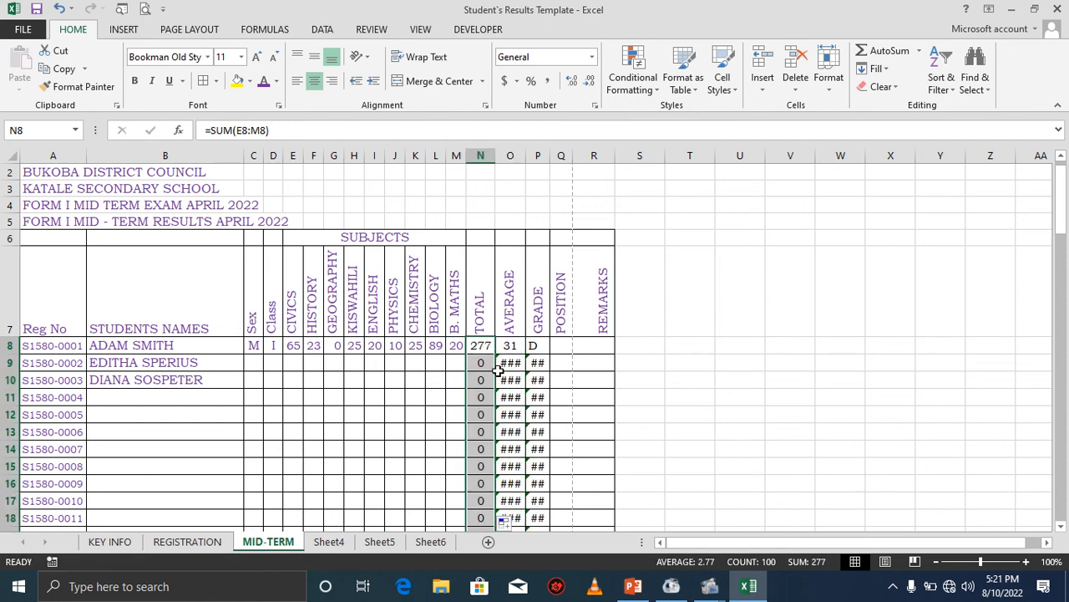
left_click(511, 365)
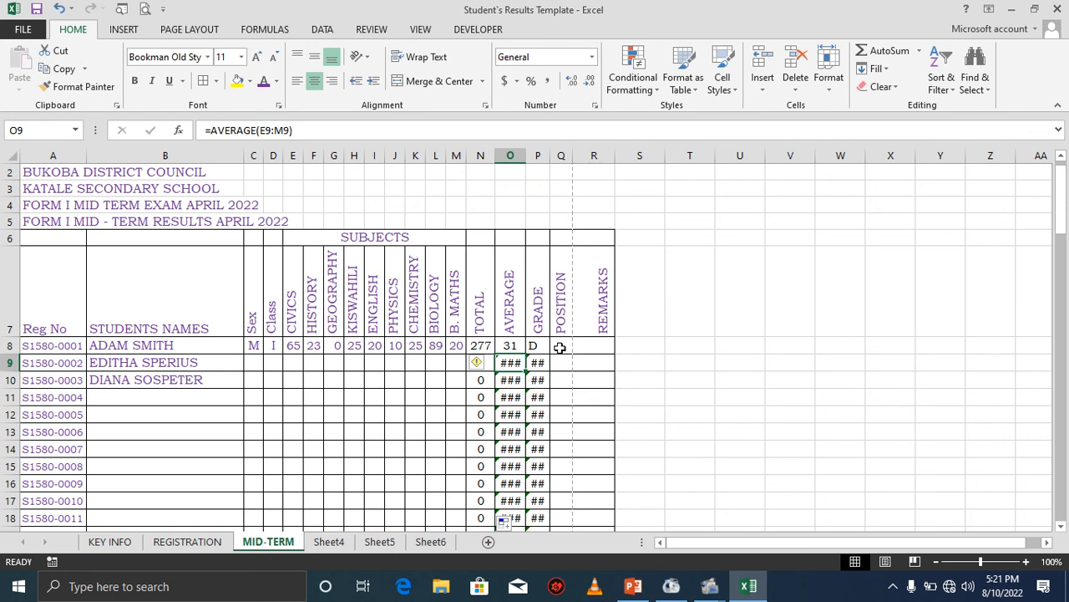
left_click(559, 347)
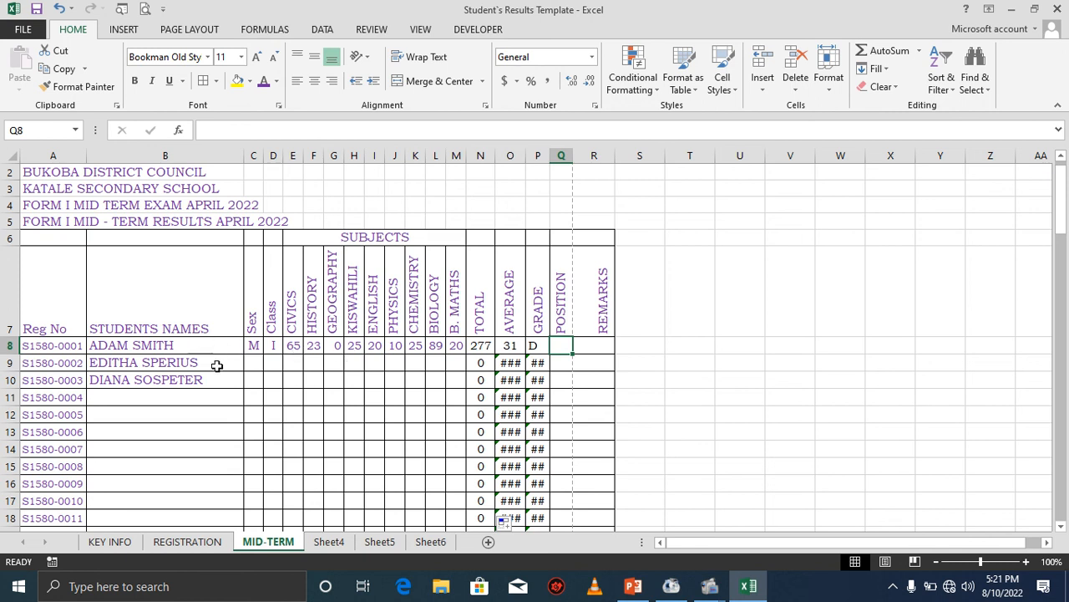
left_click(487, 361)
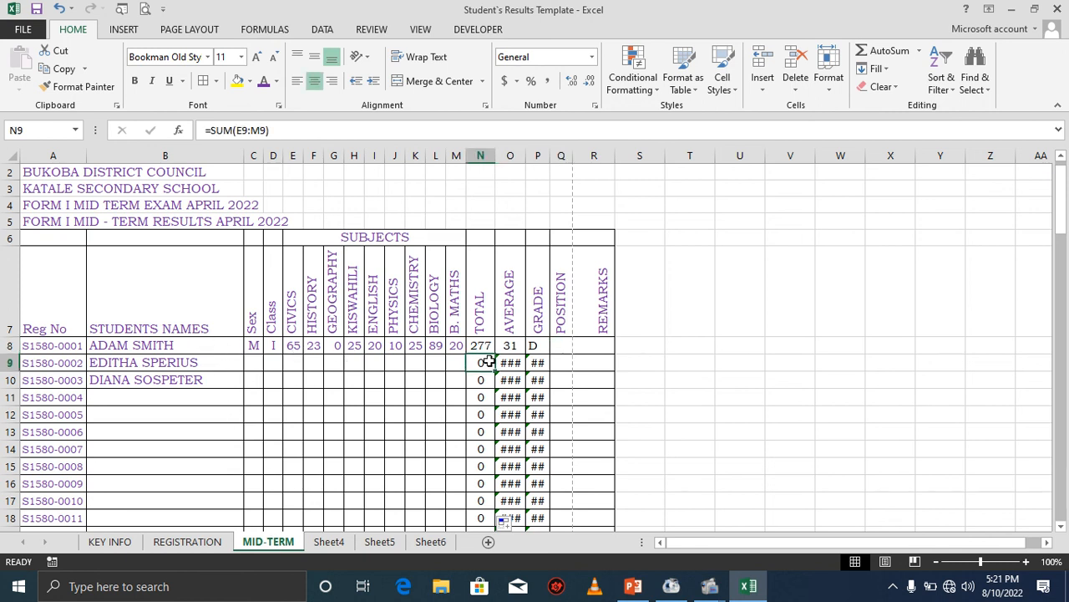